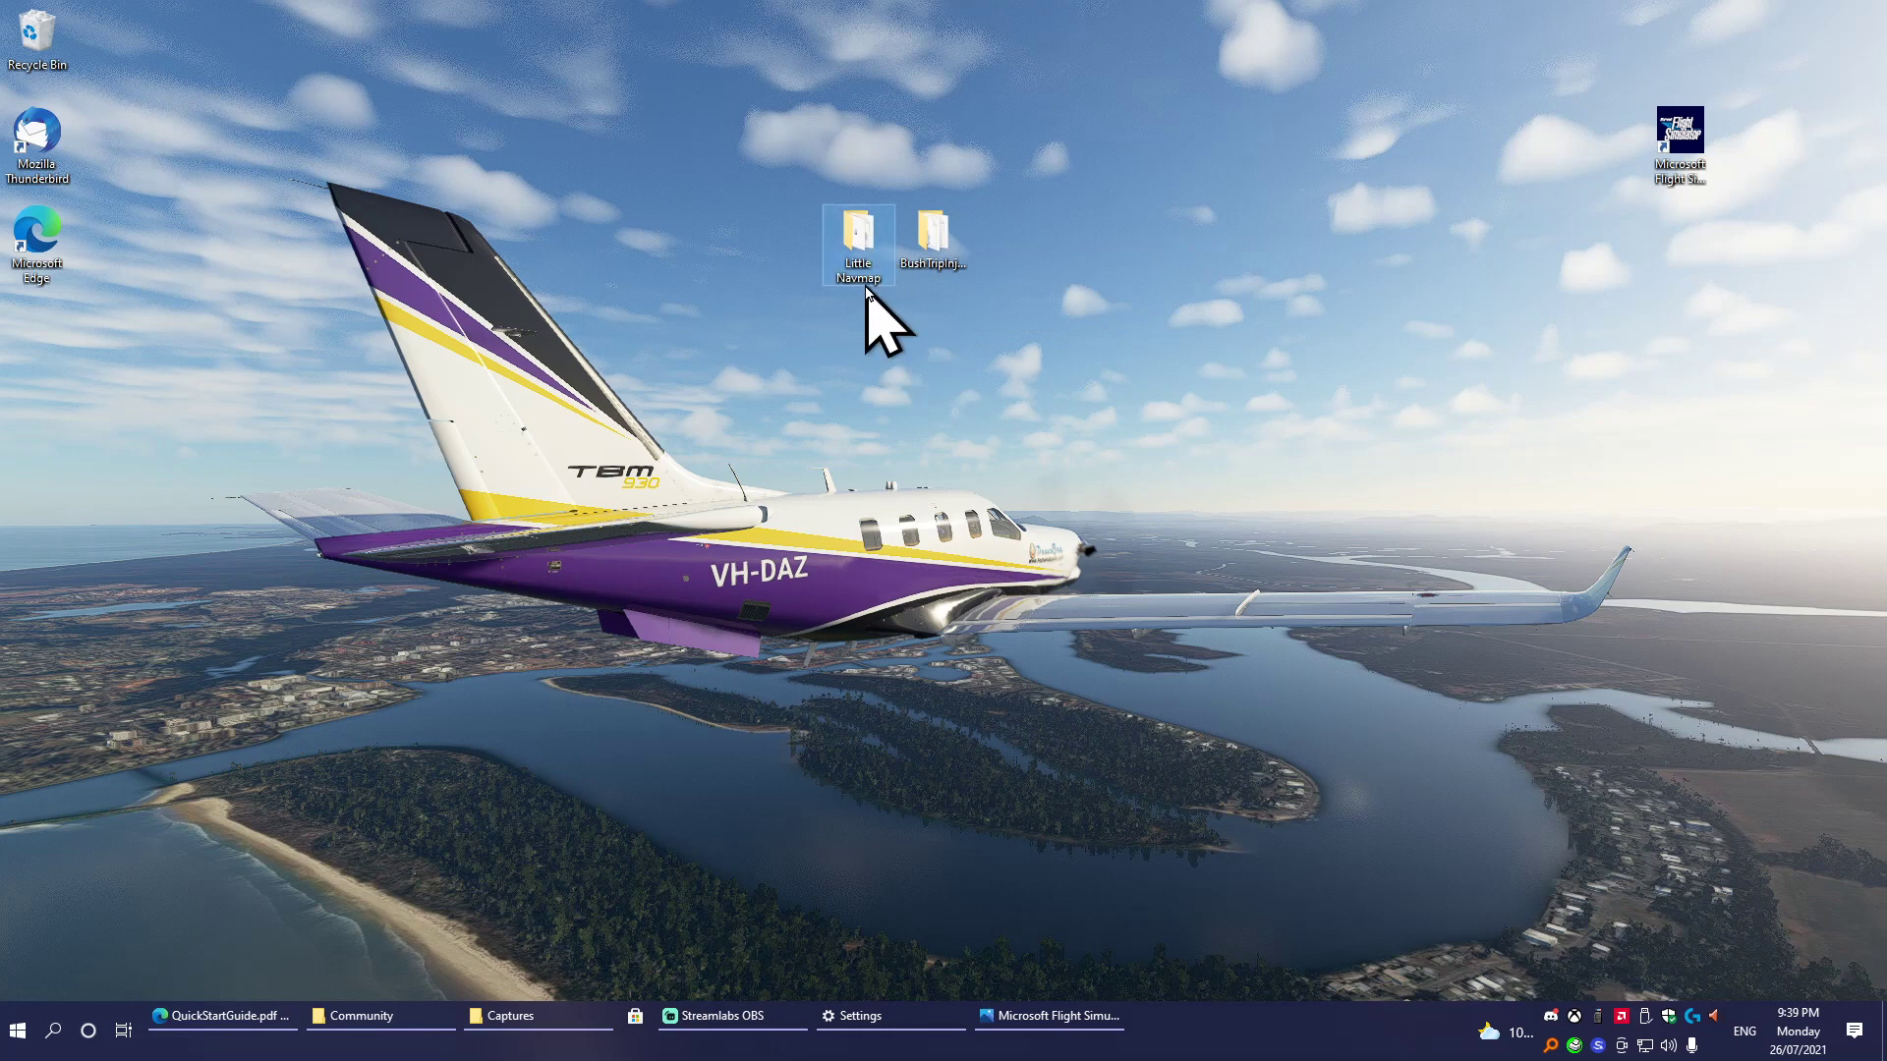
# Start Little Navmap from its desktop folder and minimize the Explorer window.
pyautogui.doubleClick(862, 257)
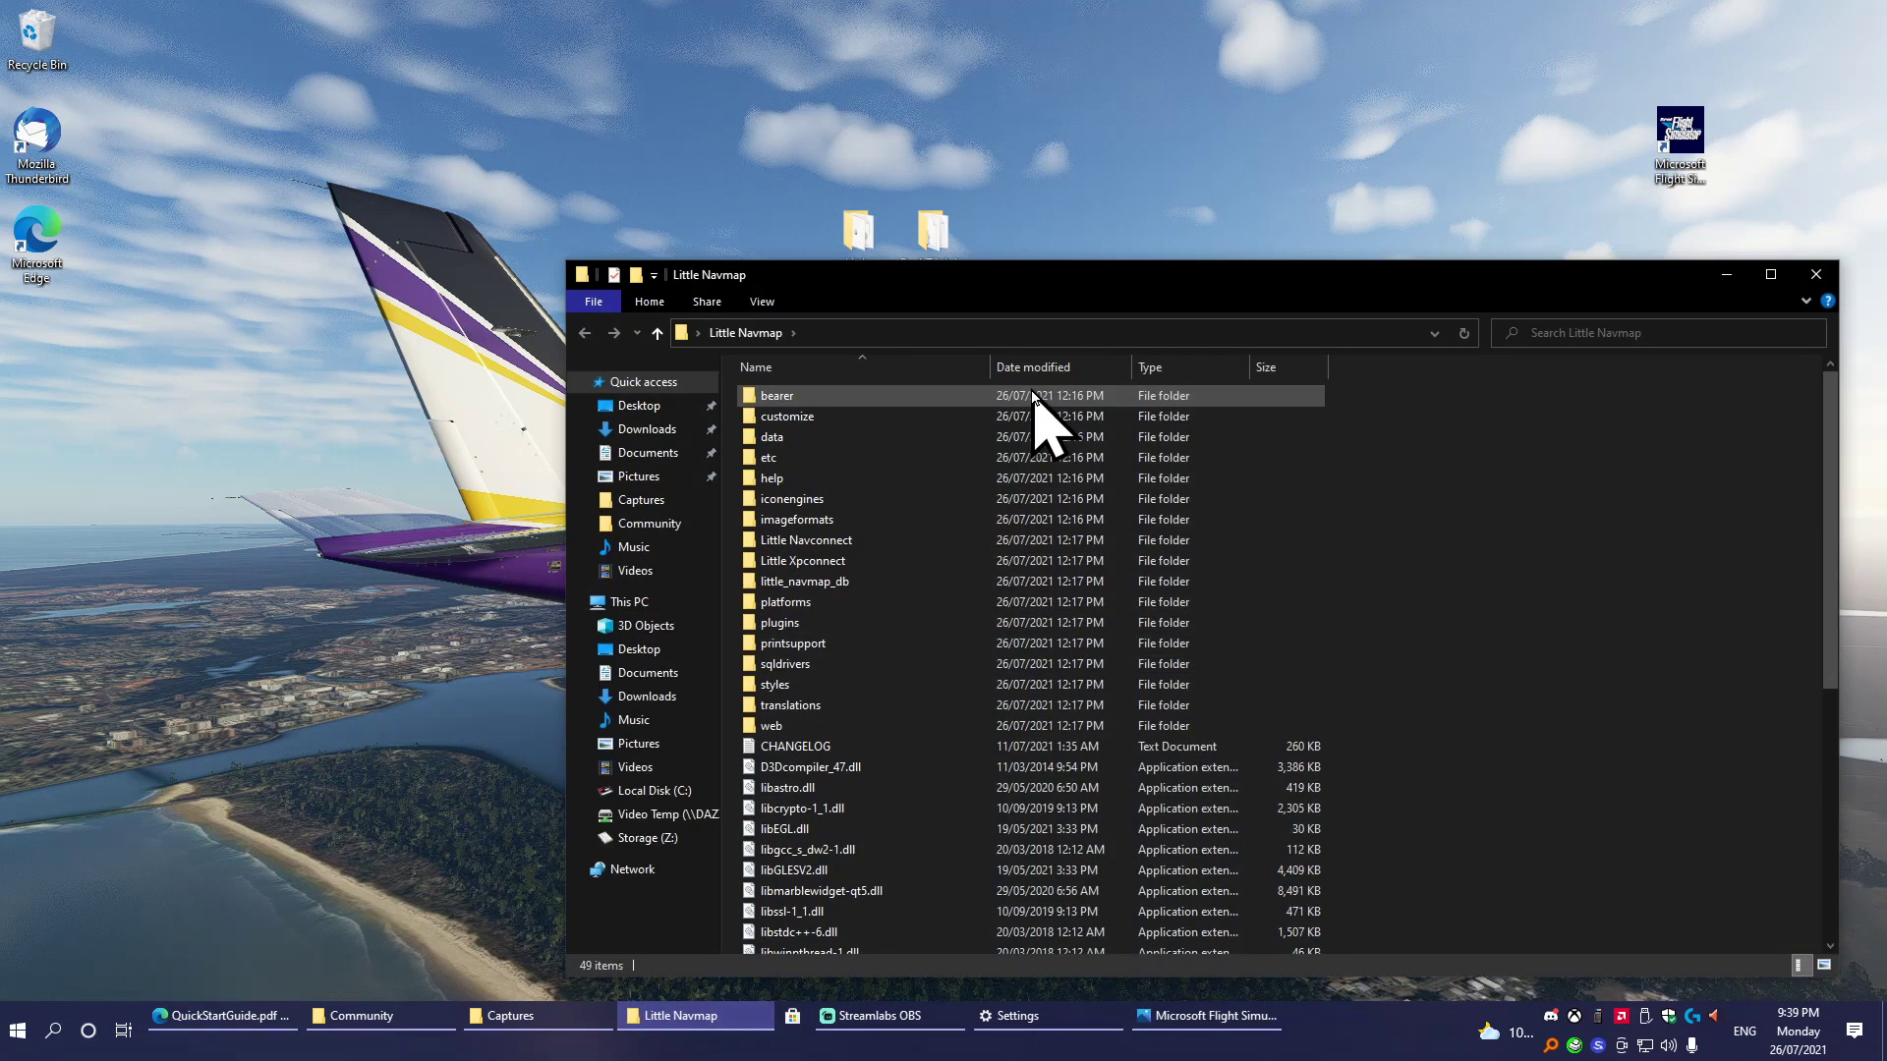
pyautogui.scroll(-7, 1022, 539)
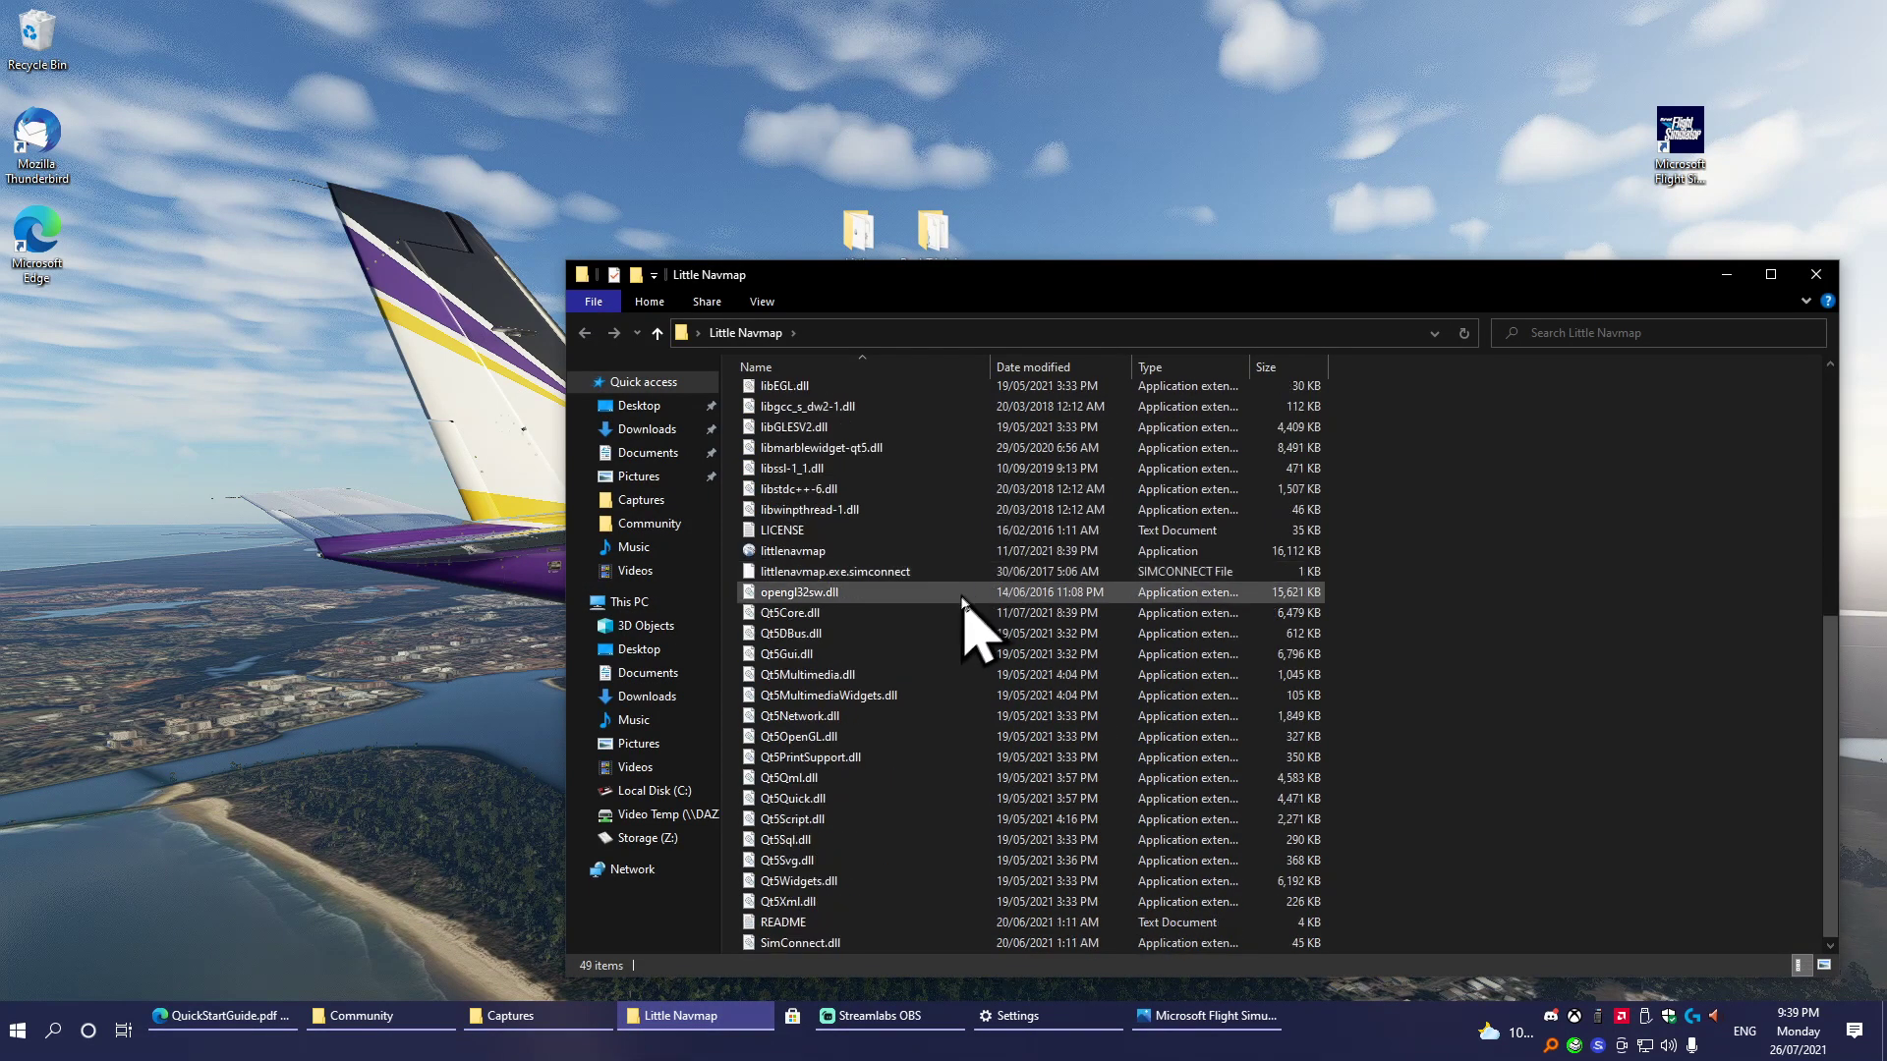
pyautogui.doubleClick(869, 552)
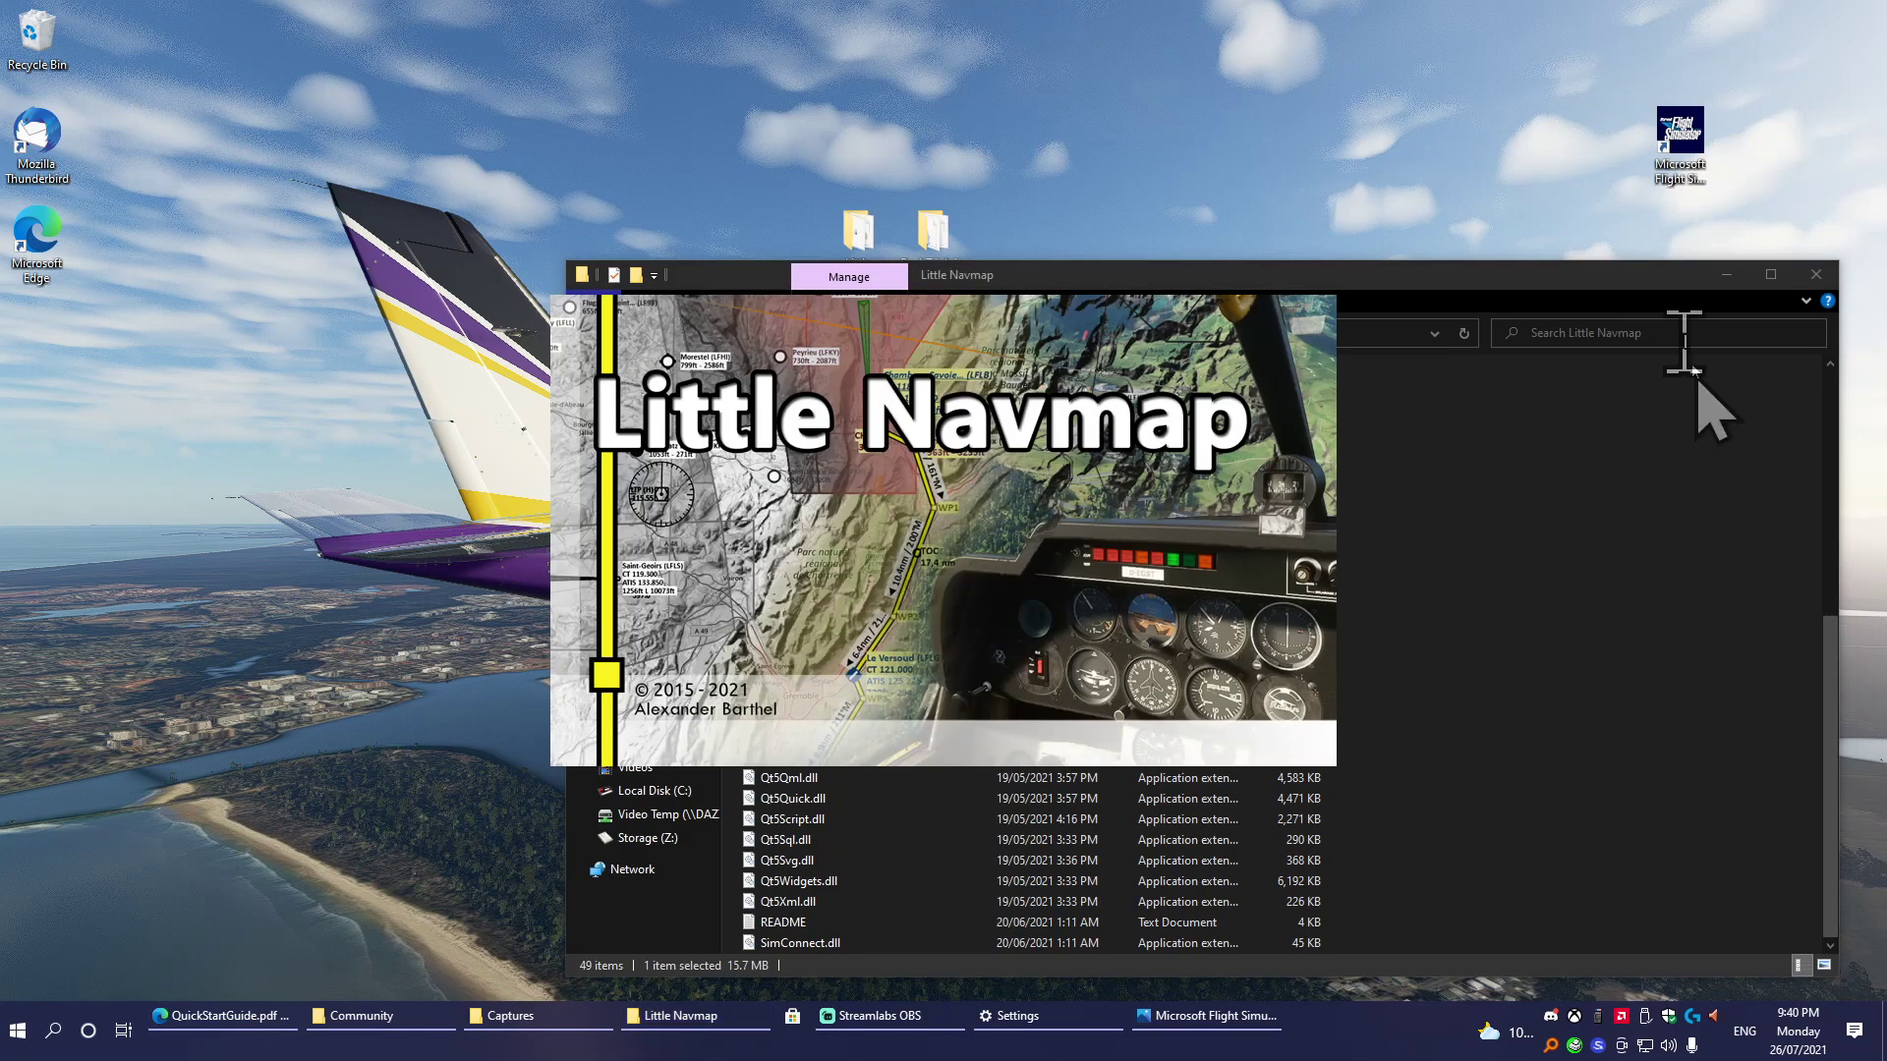
pyautogui.click(1727, 275)
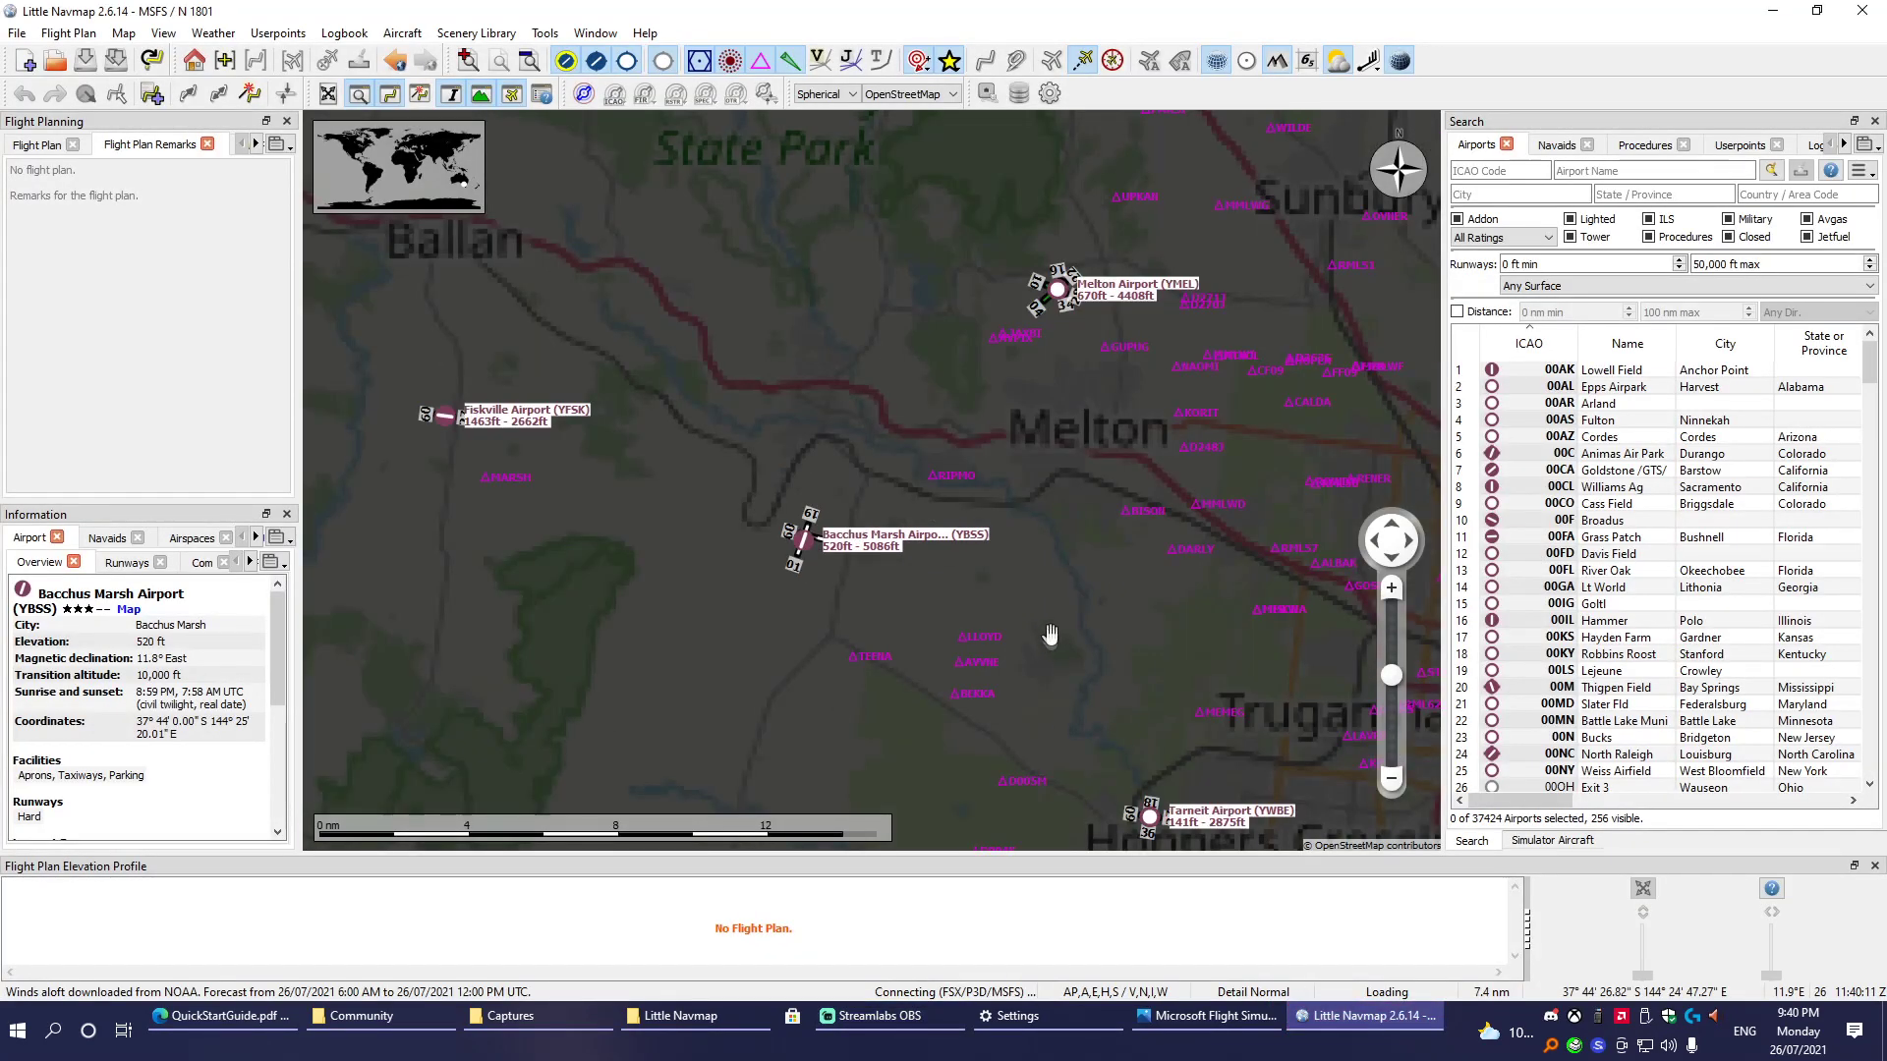
# Pan the map north from Melbourne to Finley and show Finley Airport (YFIL) details.
pyautogui.scroll(-2, 1037, 596)
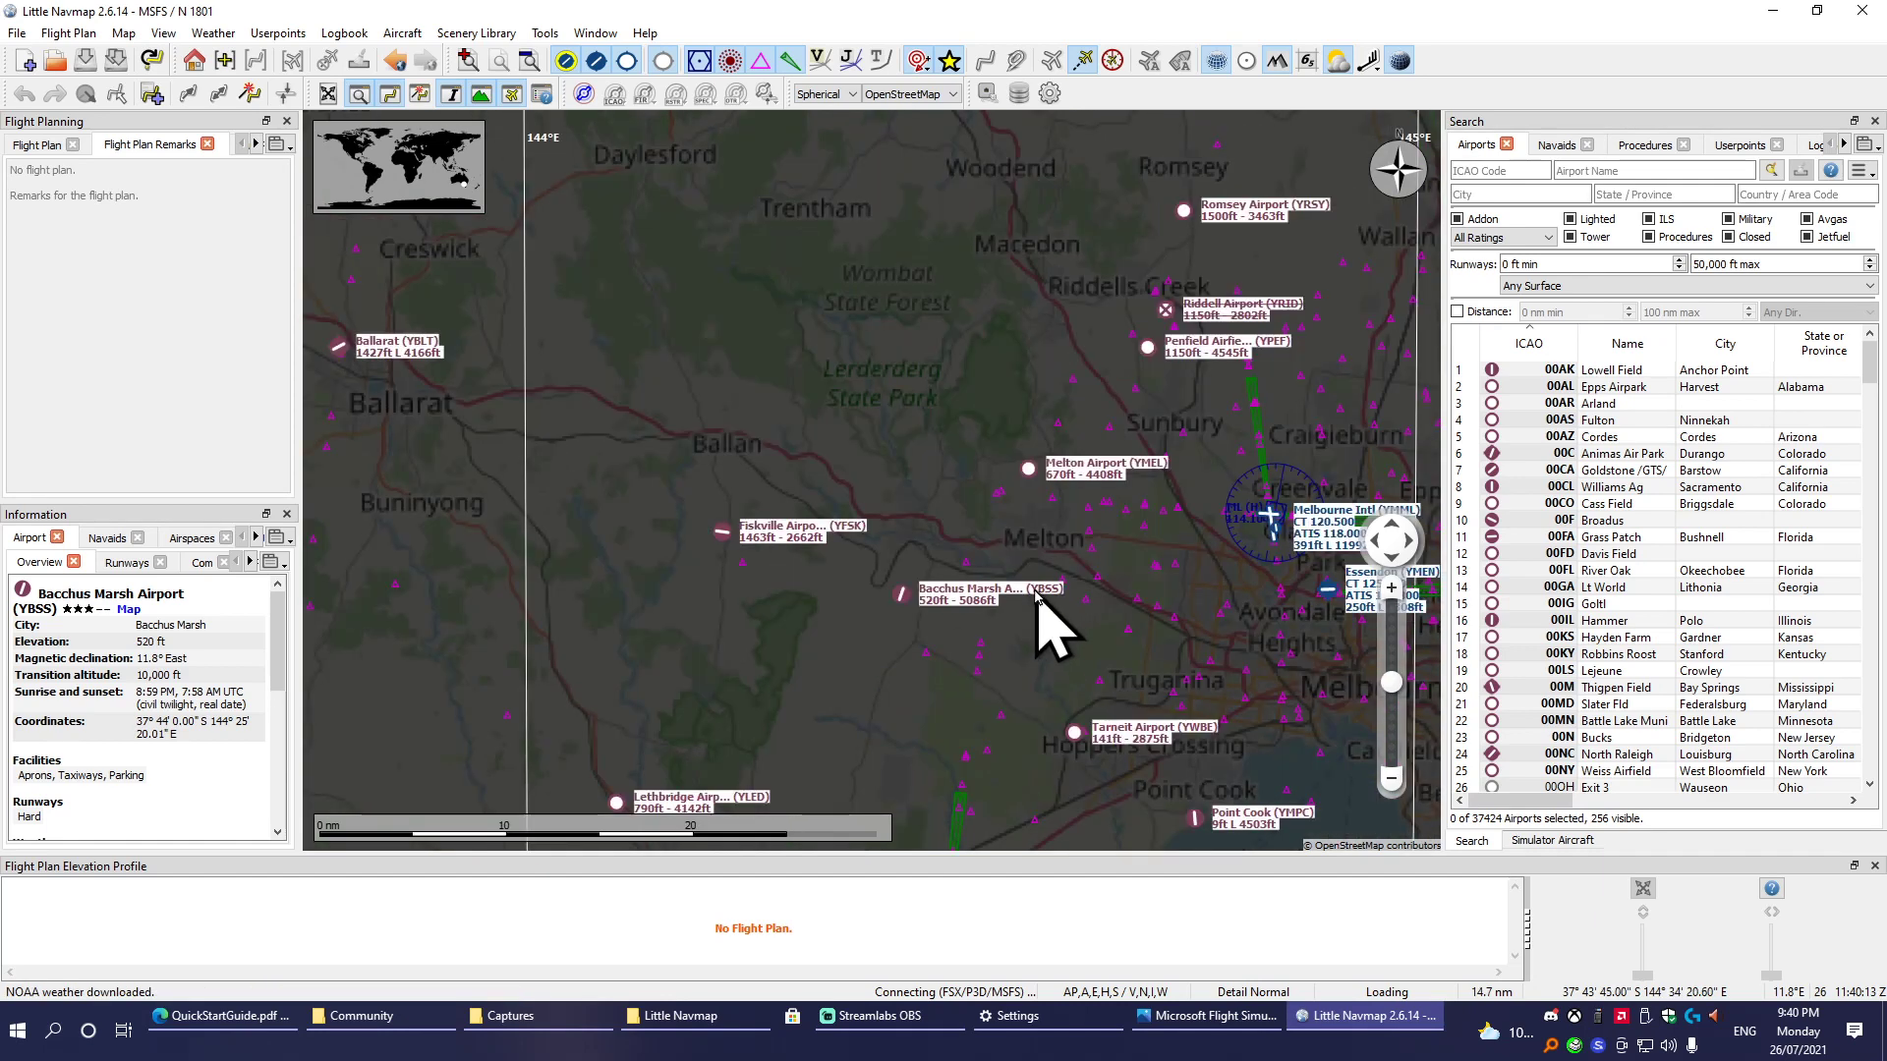
pyautogui.scroll(-4, 1037, 596)
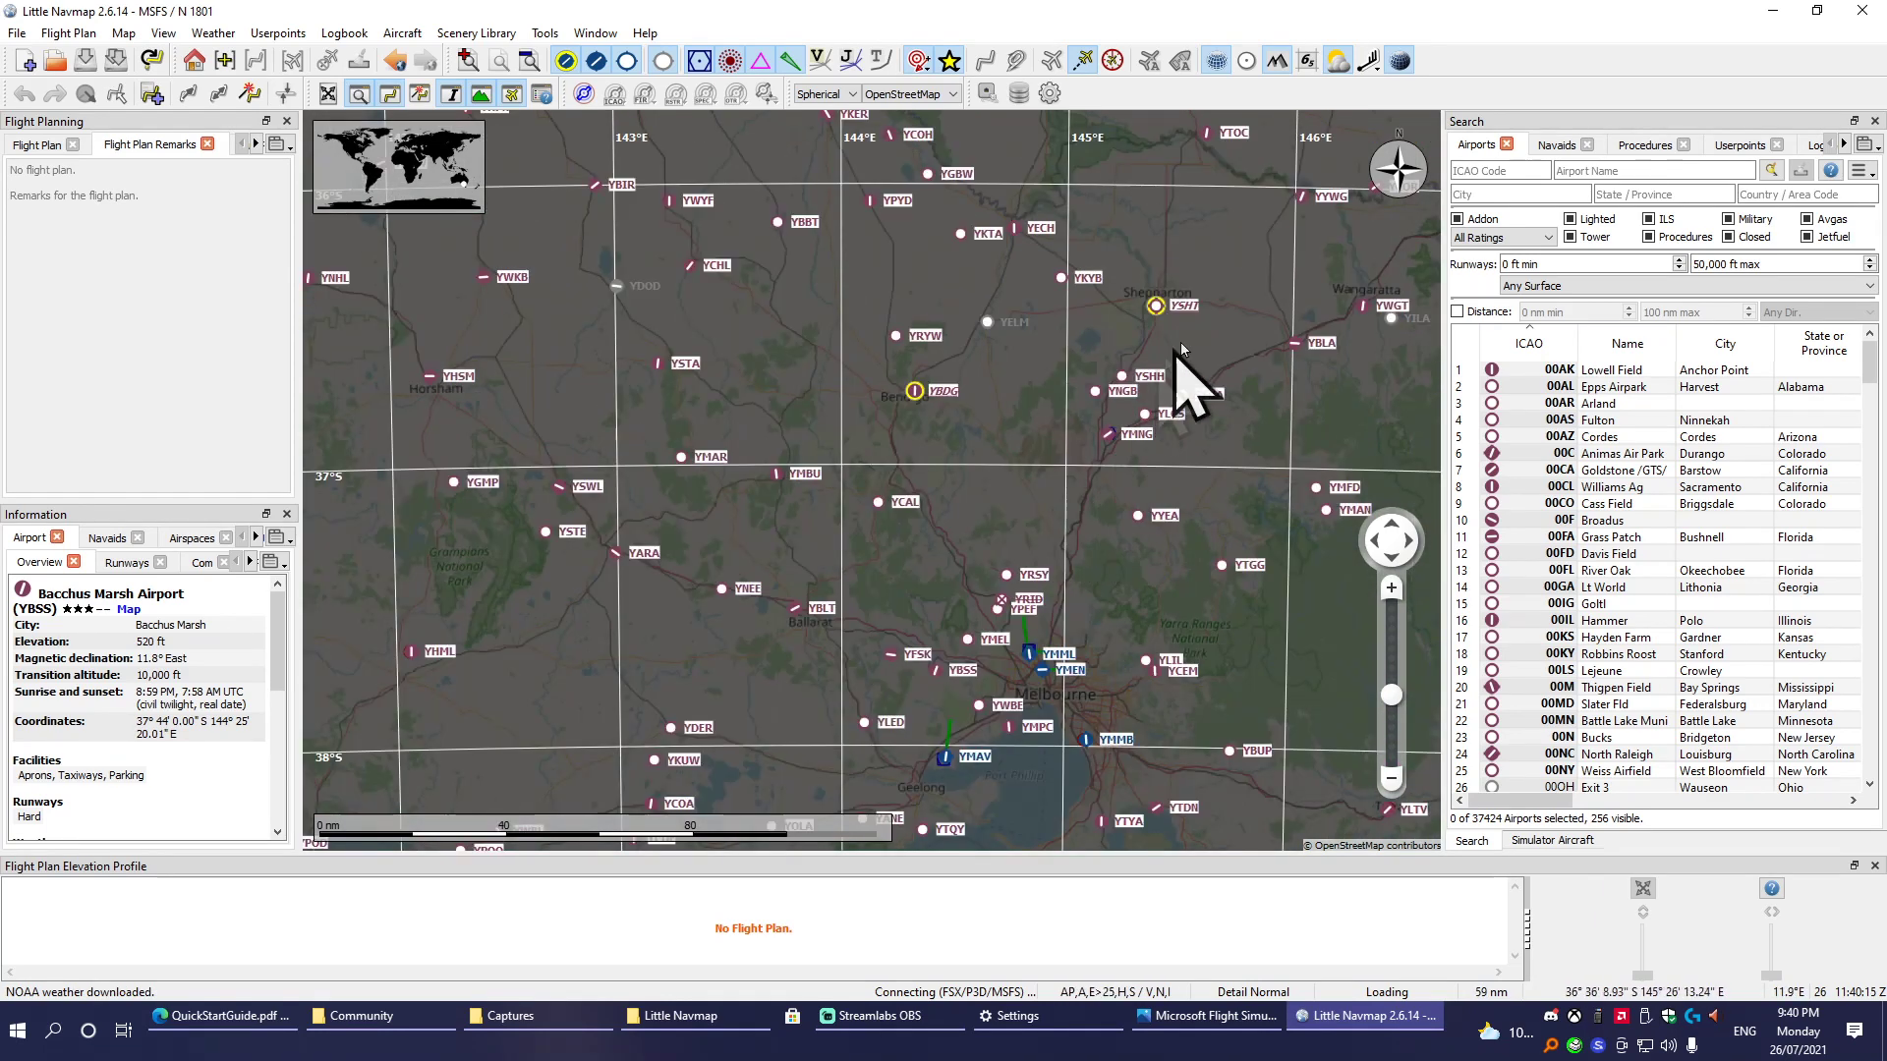
pyautogui.moveTo(1182, 344); pyautogui.dragTo(1086, 505)
pyautogui.scroll(2, 1087, 505)
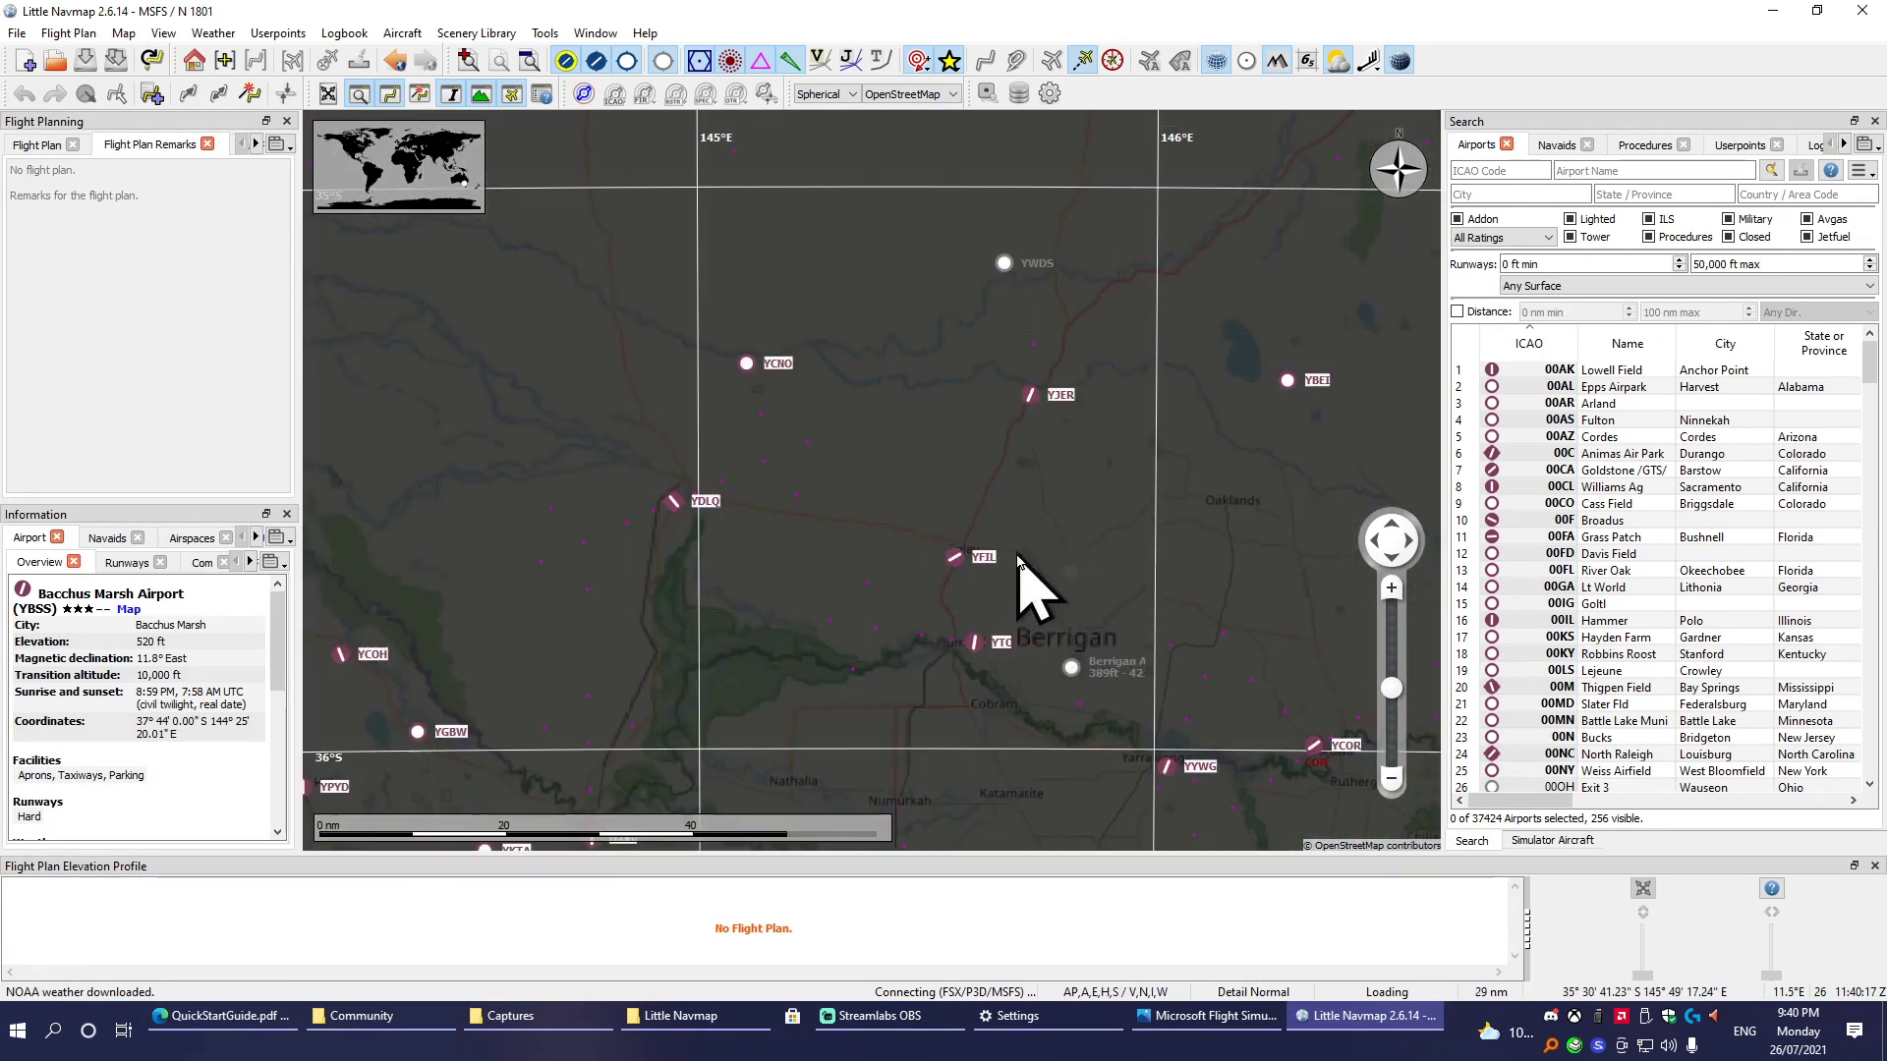
pyautogui.scroll(4, 969, 589)
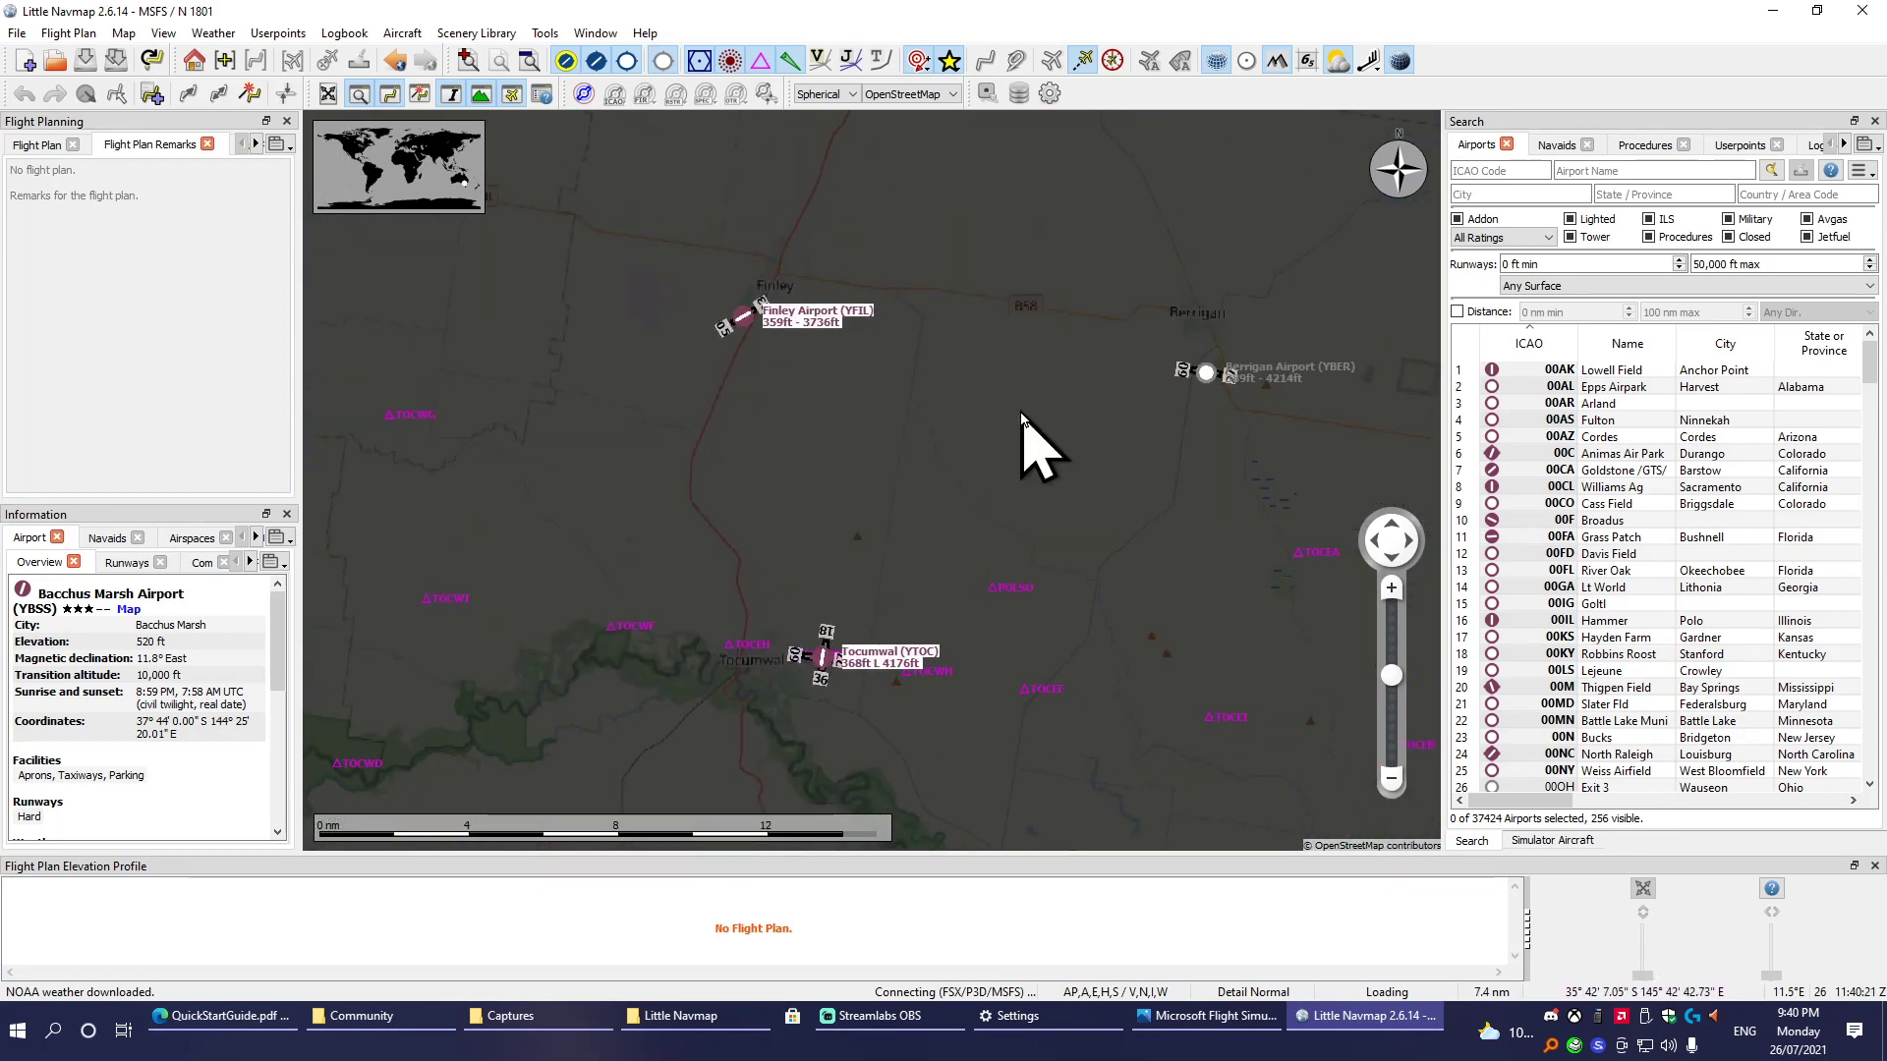
pyautogui.click(747, 319)
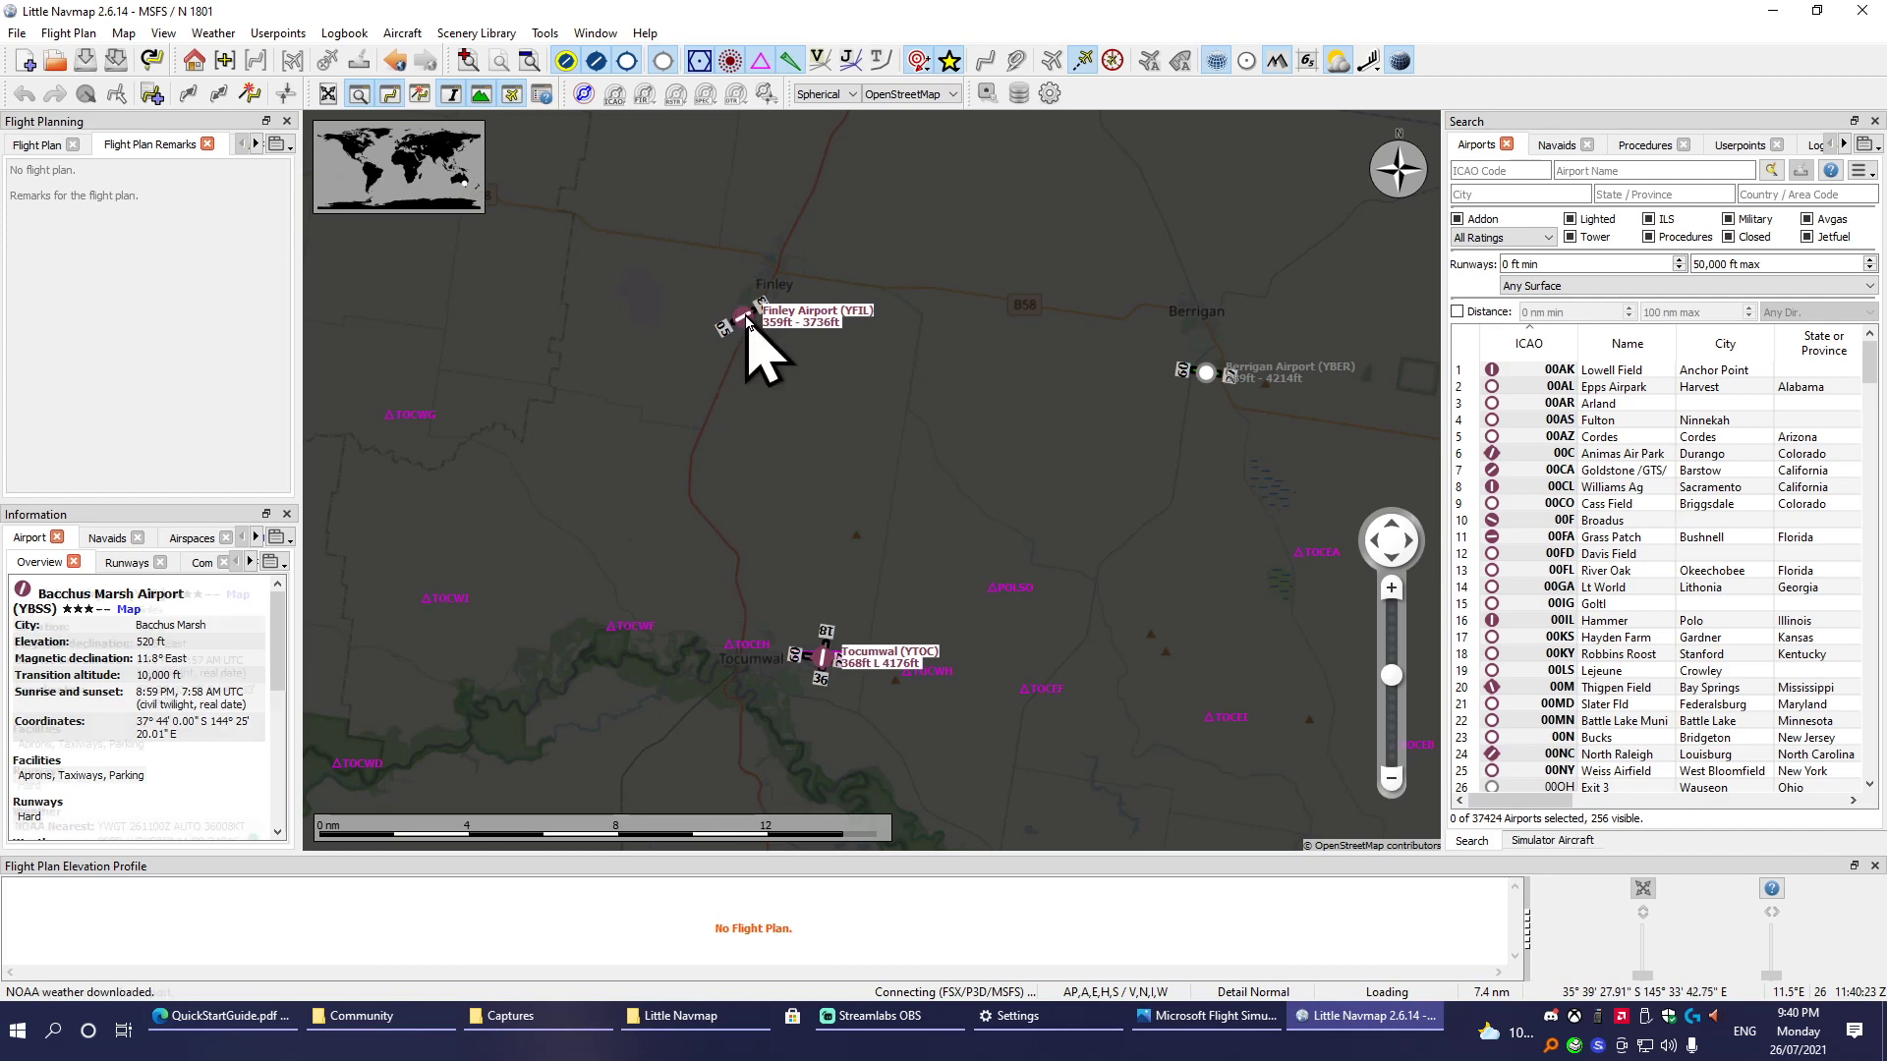
pyautogui.moveTo(739, 323)
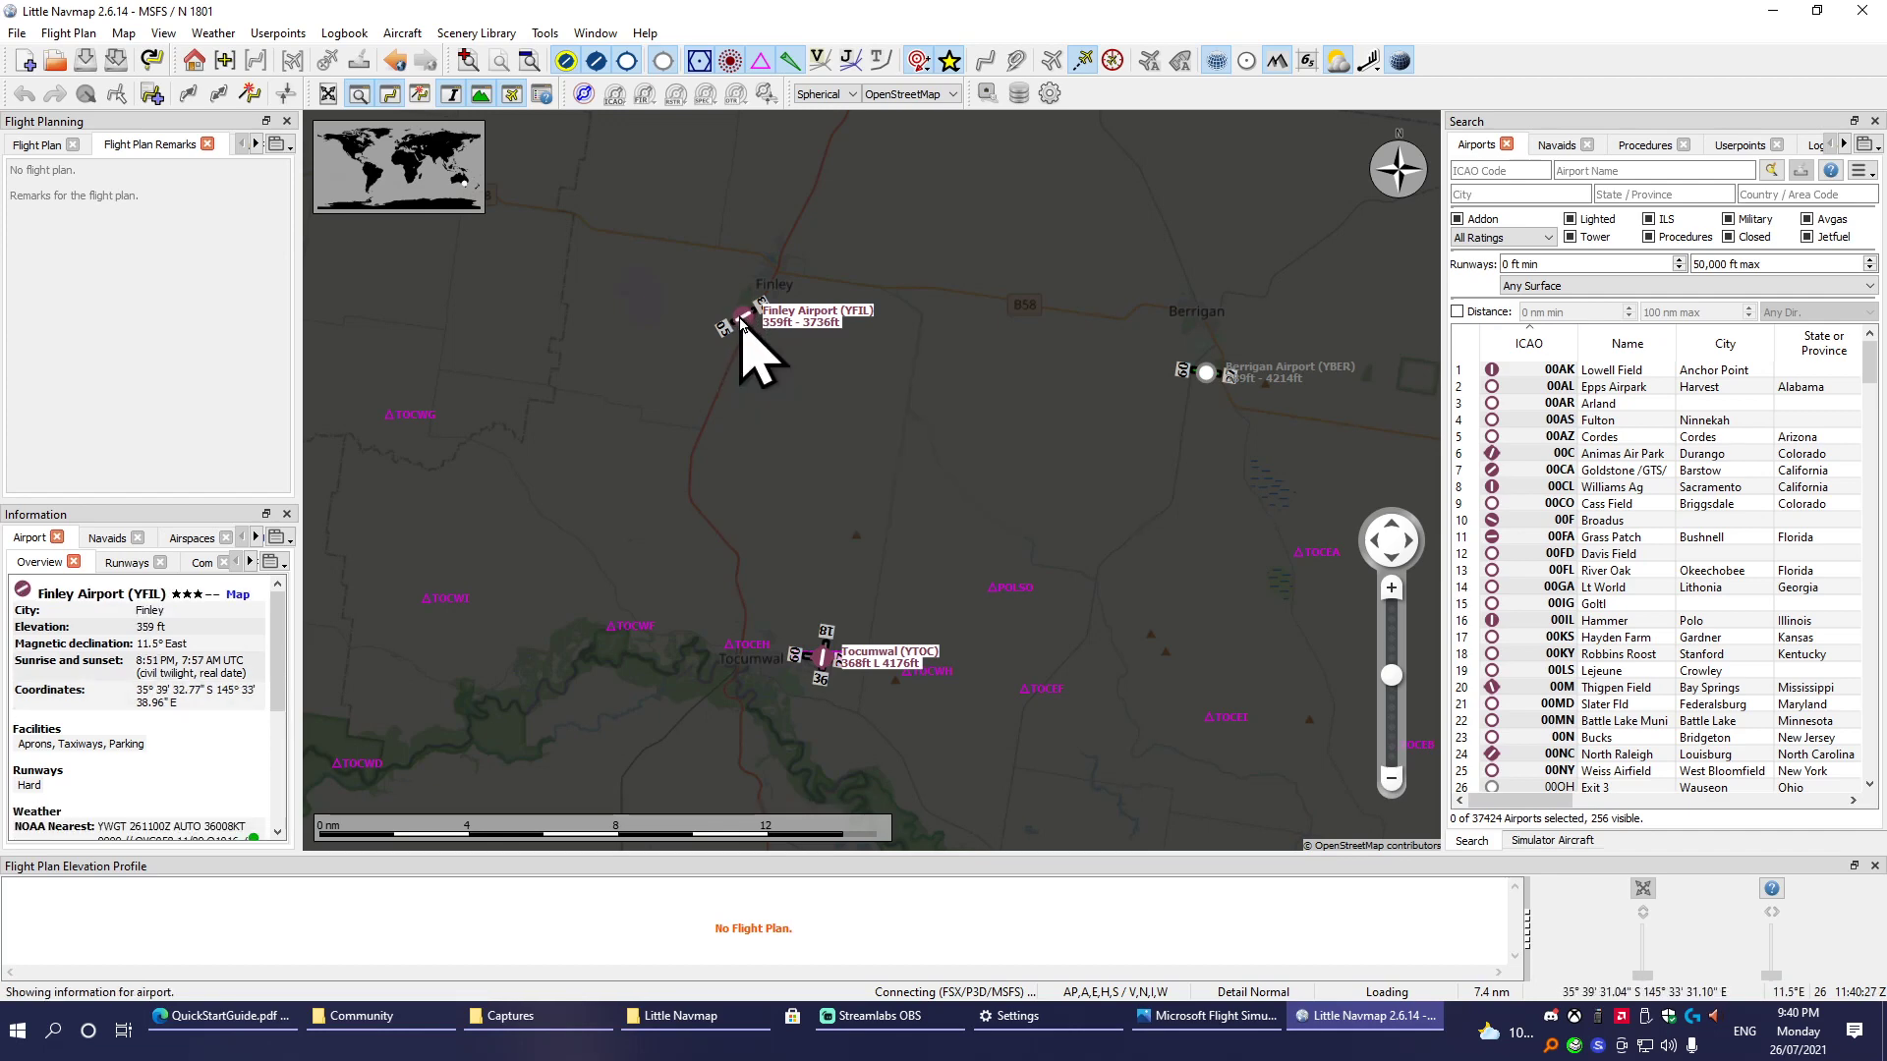
# Plan Finley Airport as departure, a Berrigan waypoint, and Tocumwal as destination.
pyautogui.rightClick(740, 324)
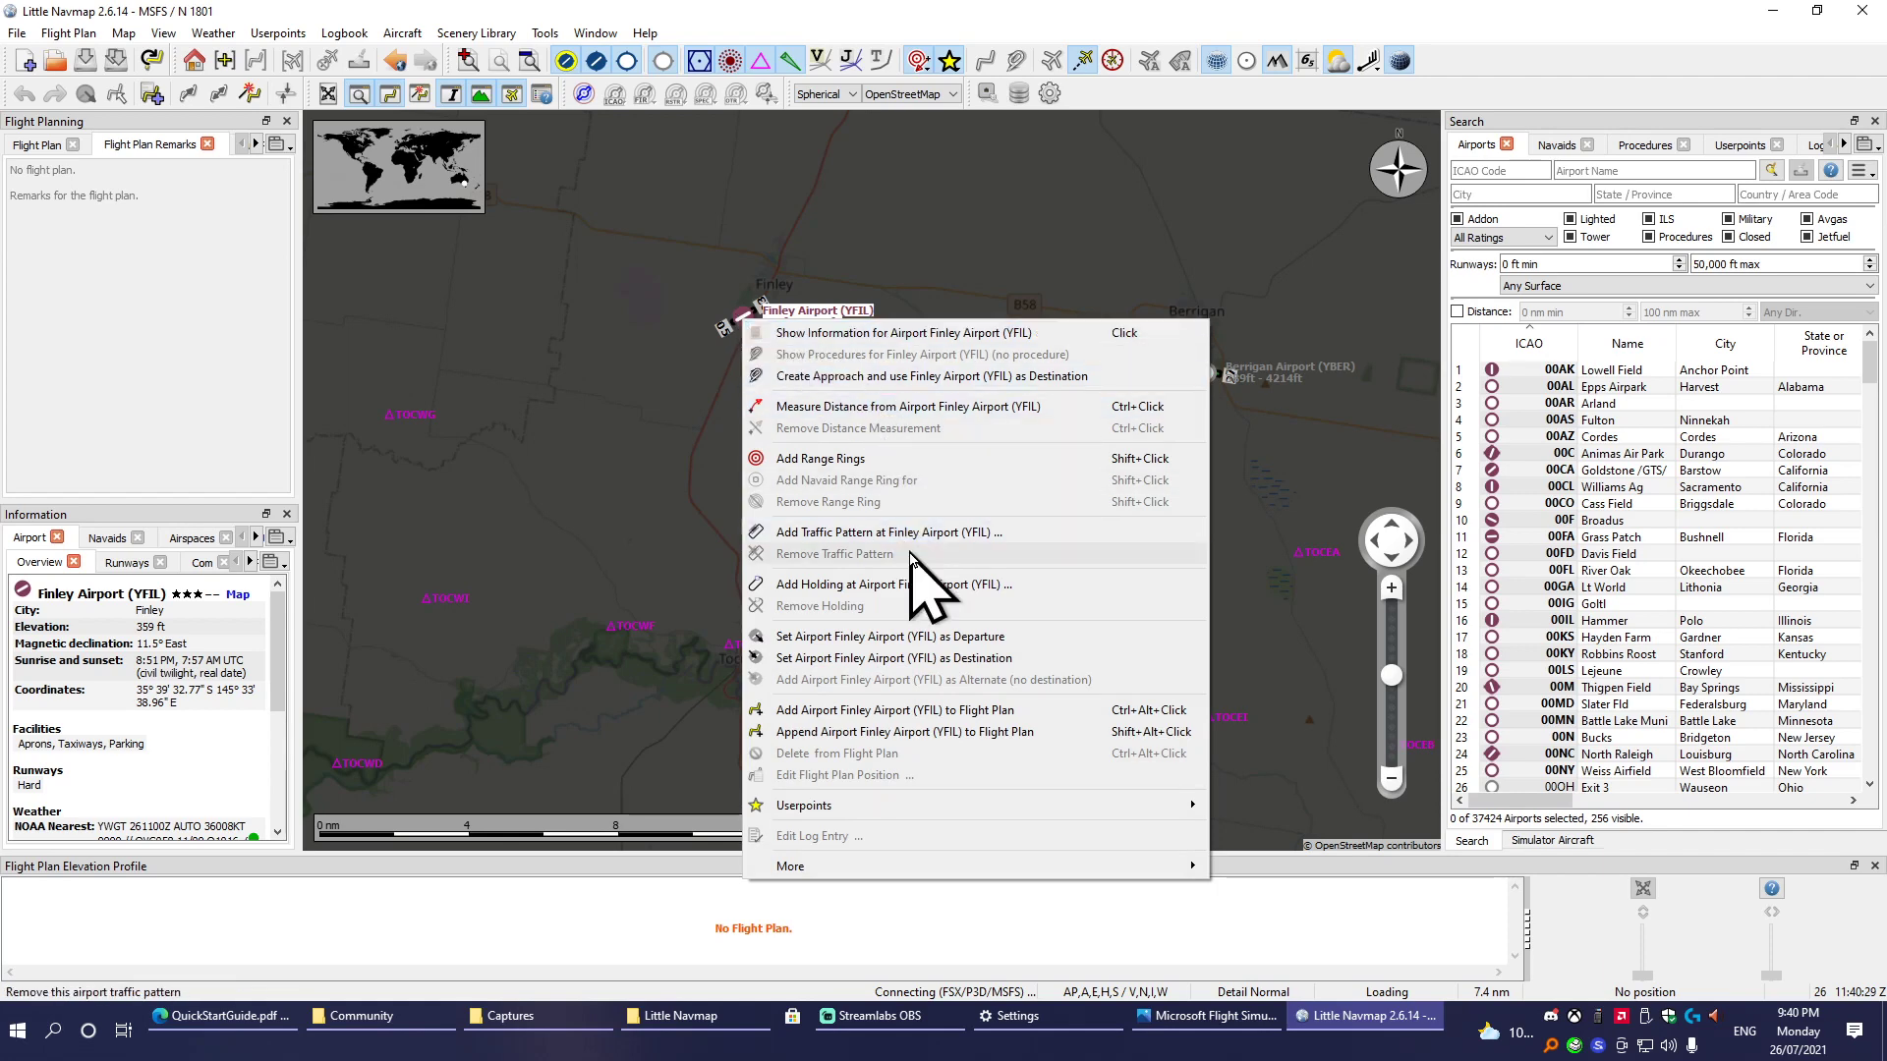
pyautogui.click(995, 638)
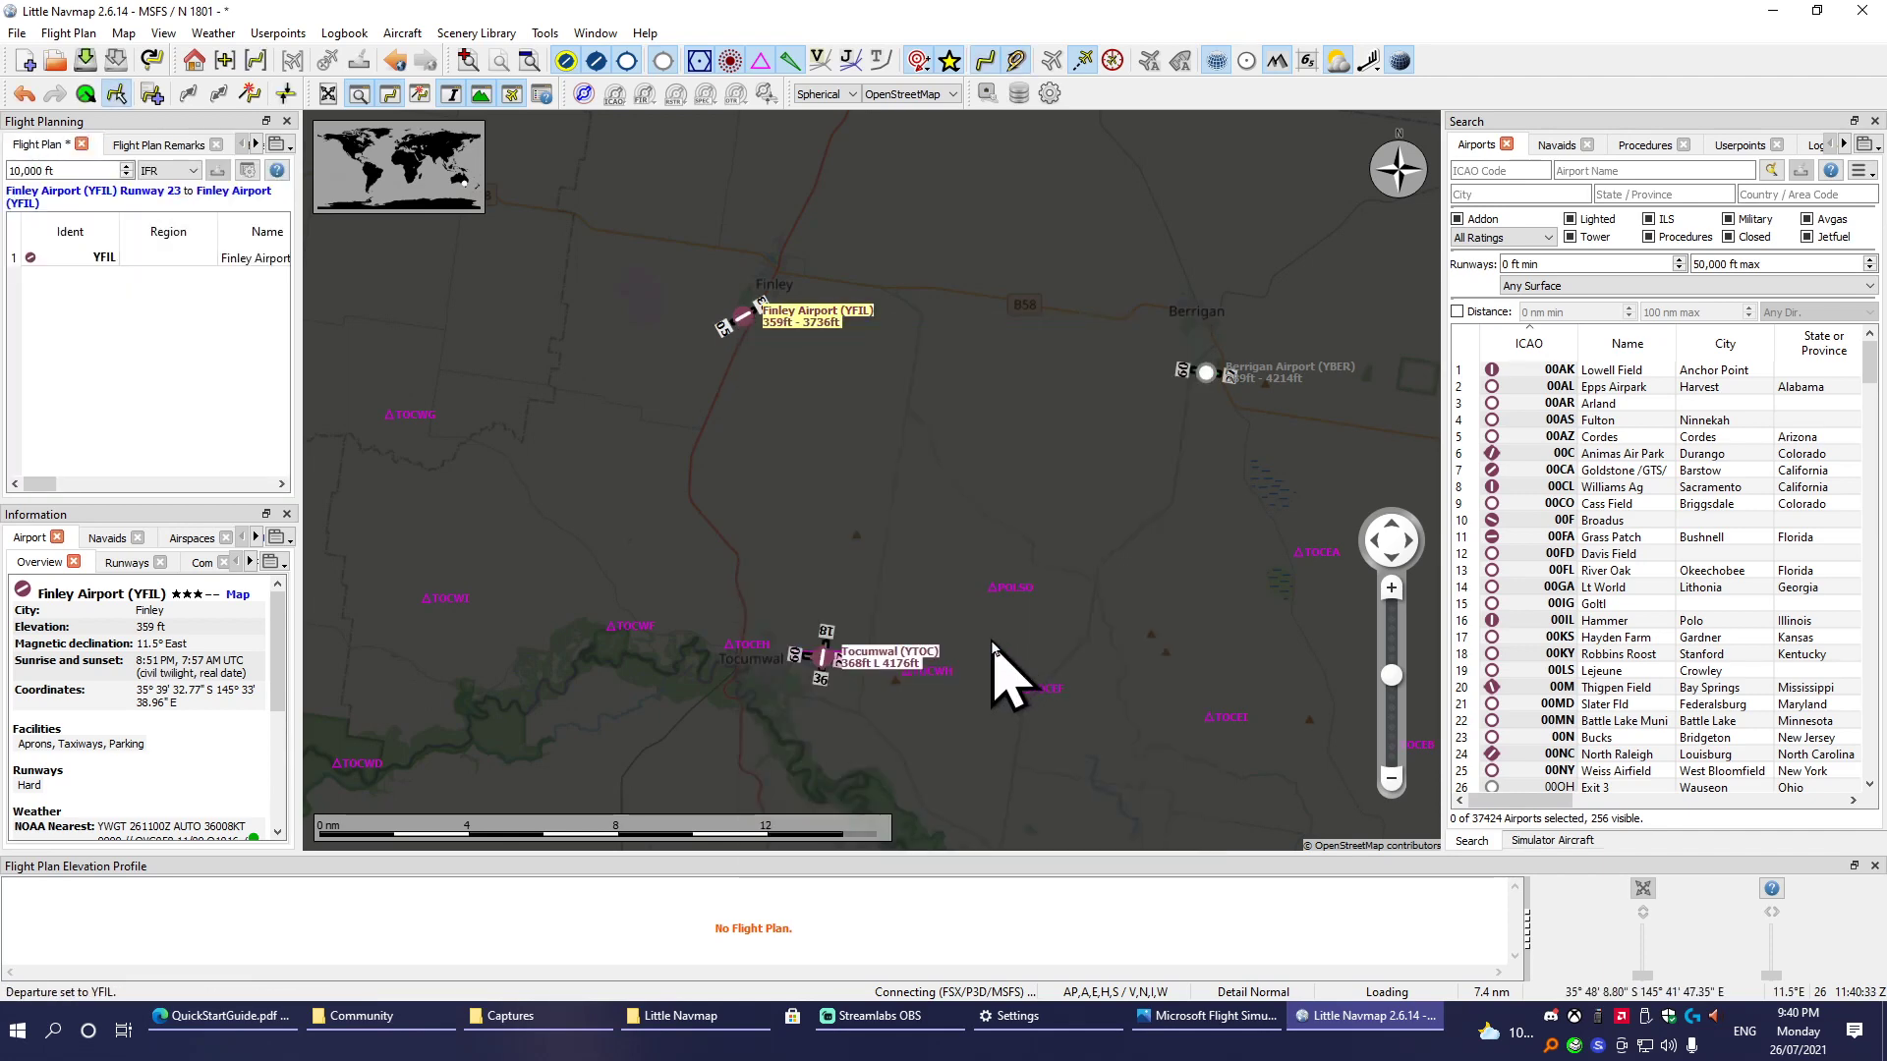
pyautogui.rightClick(1204, 372)
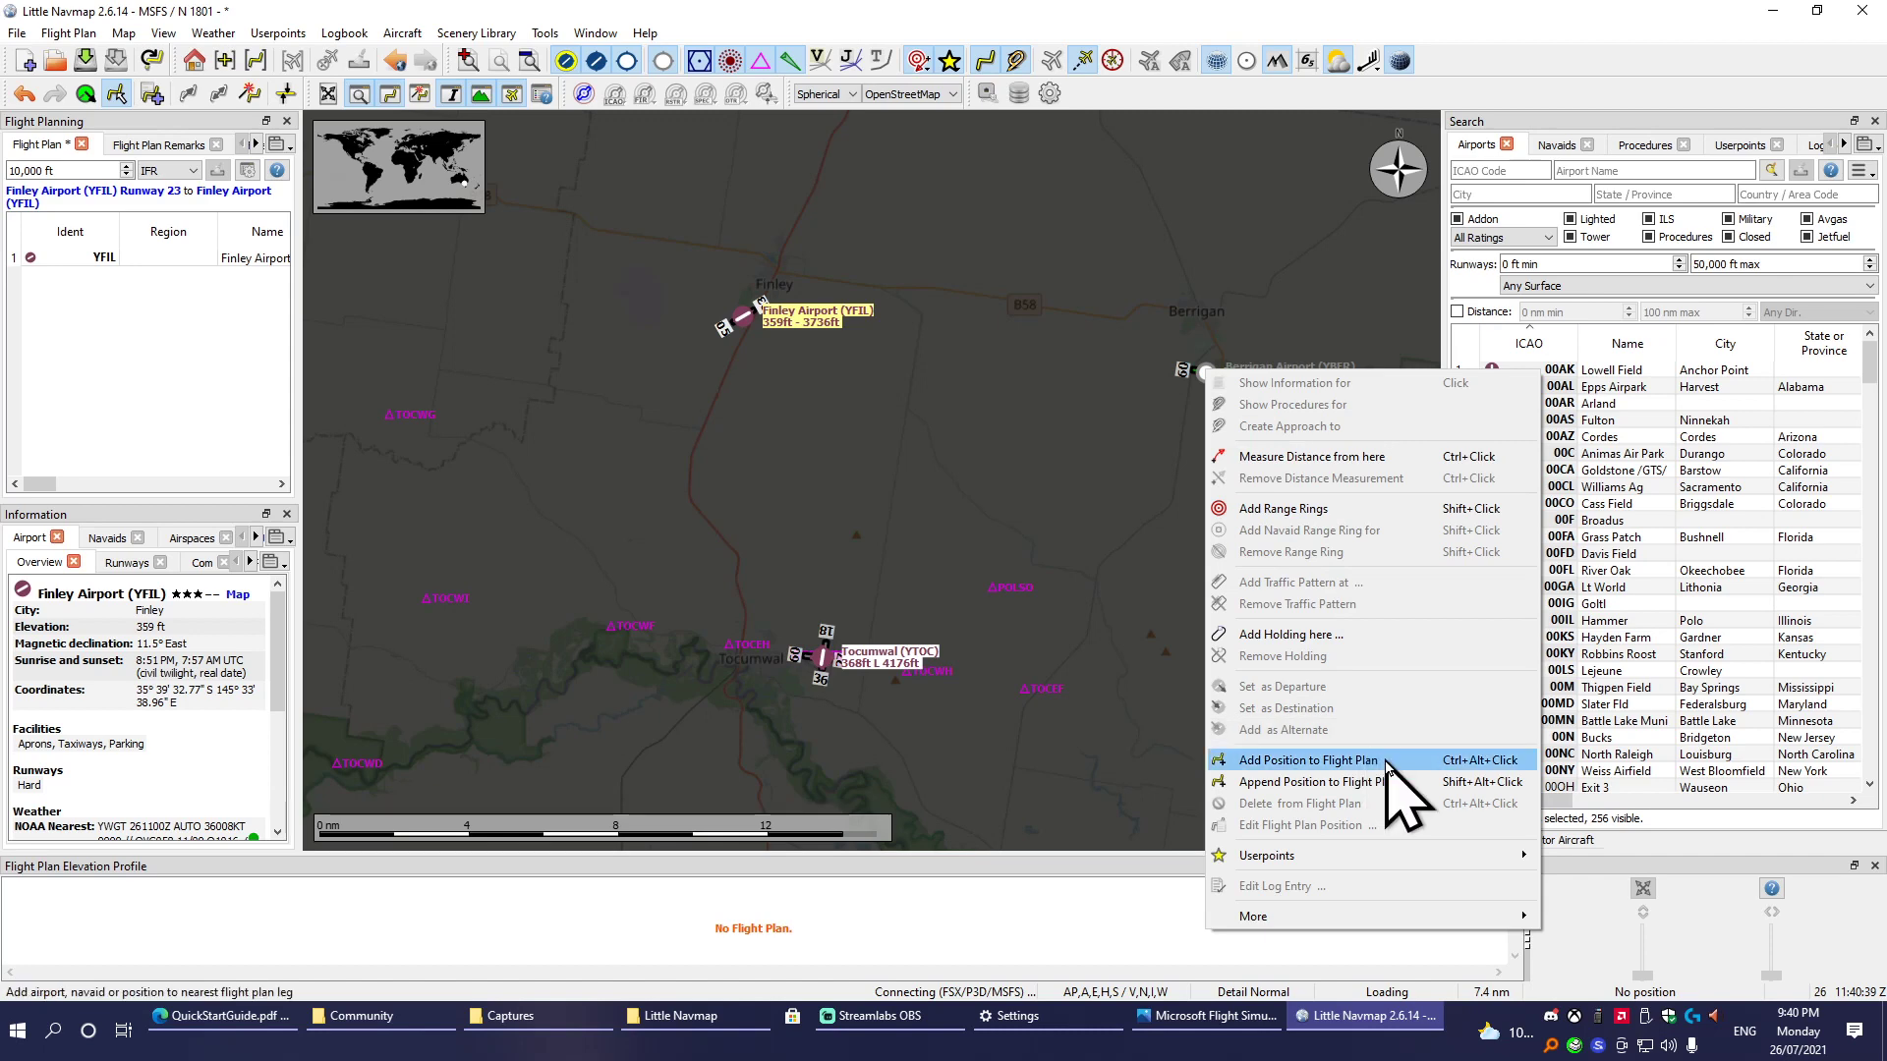
pyautogui.click(1416, 764)
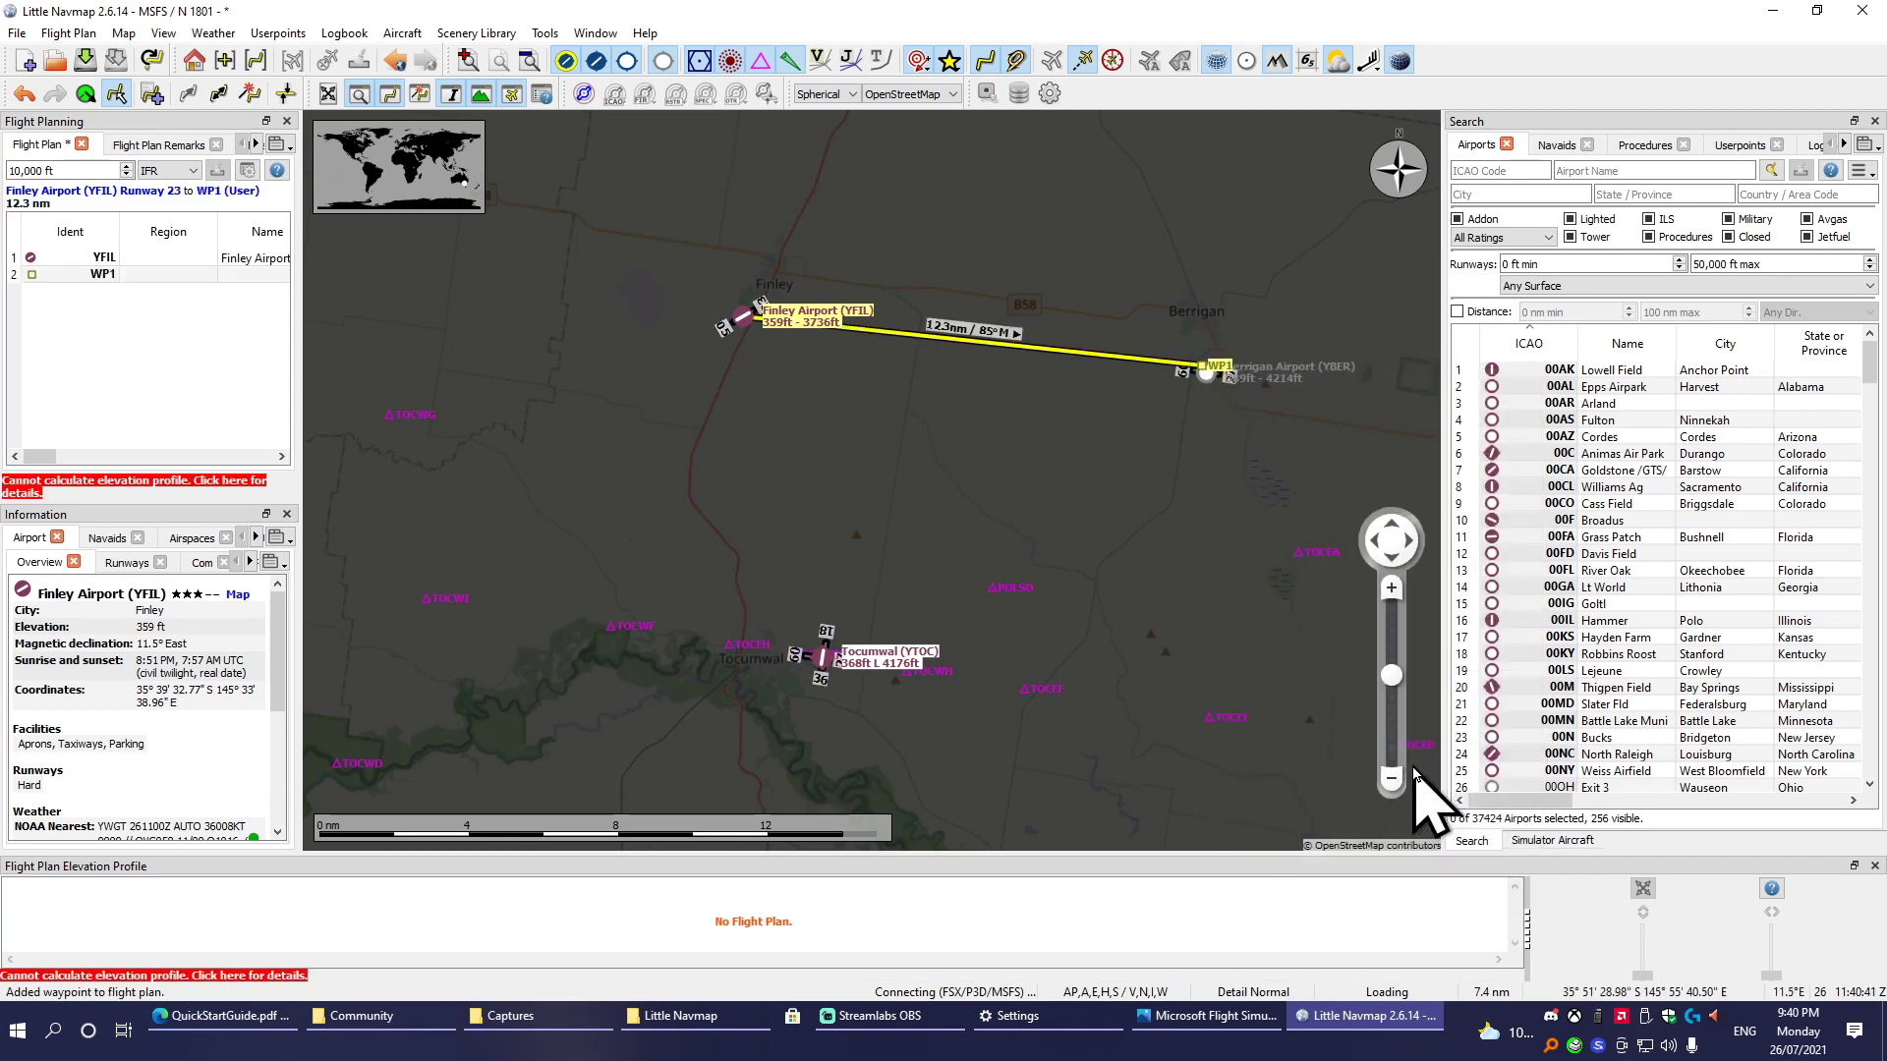
pyautogui.rightClick(828, 666)
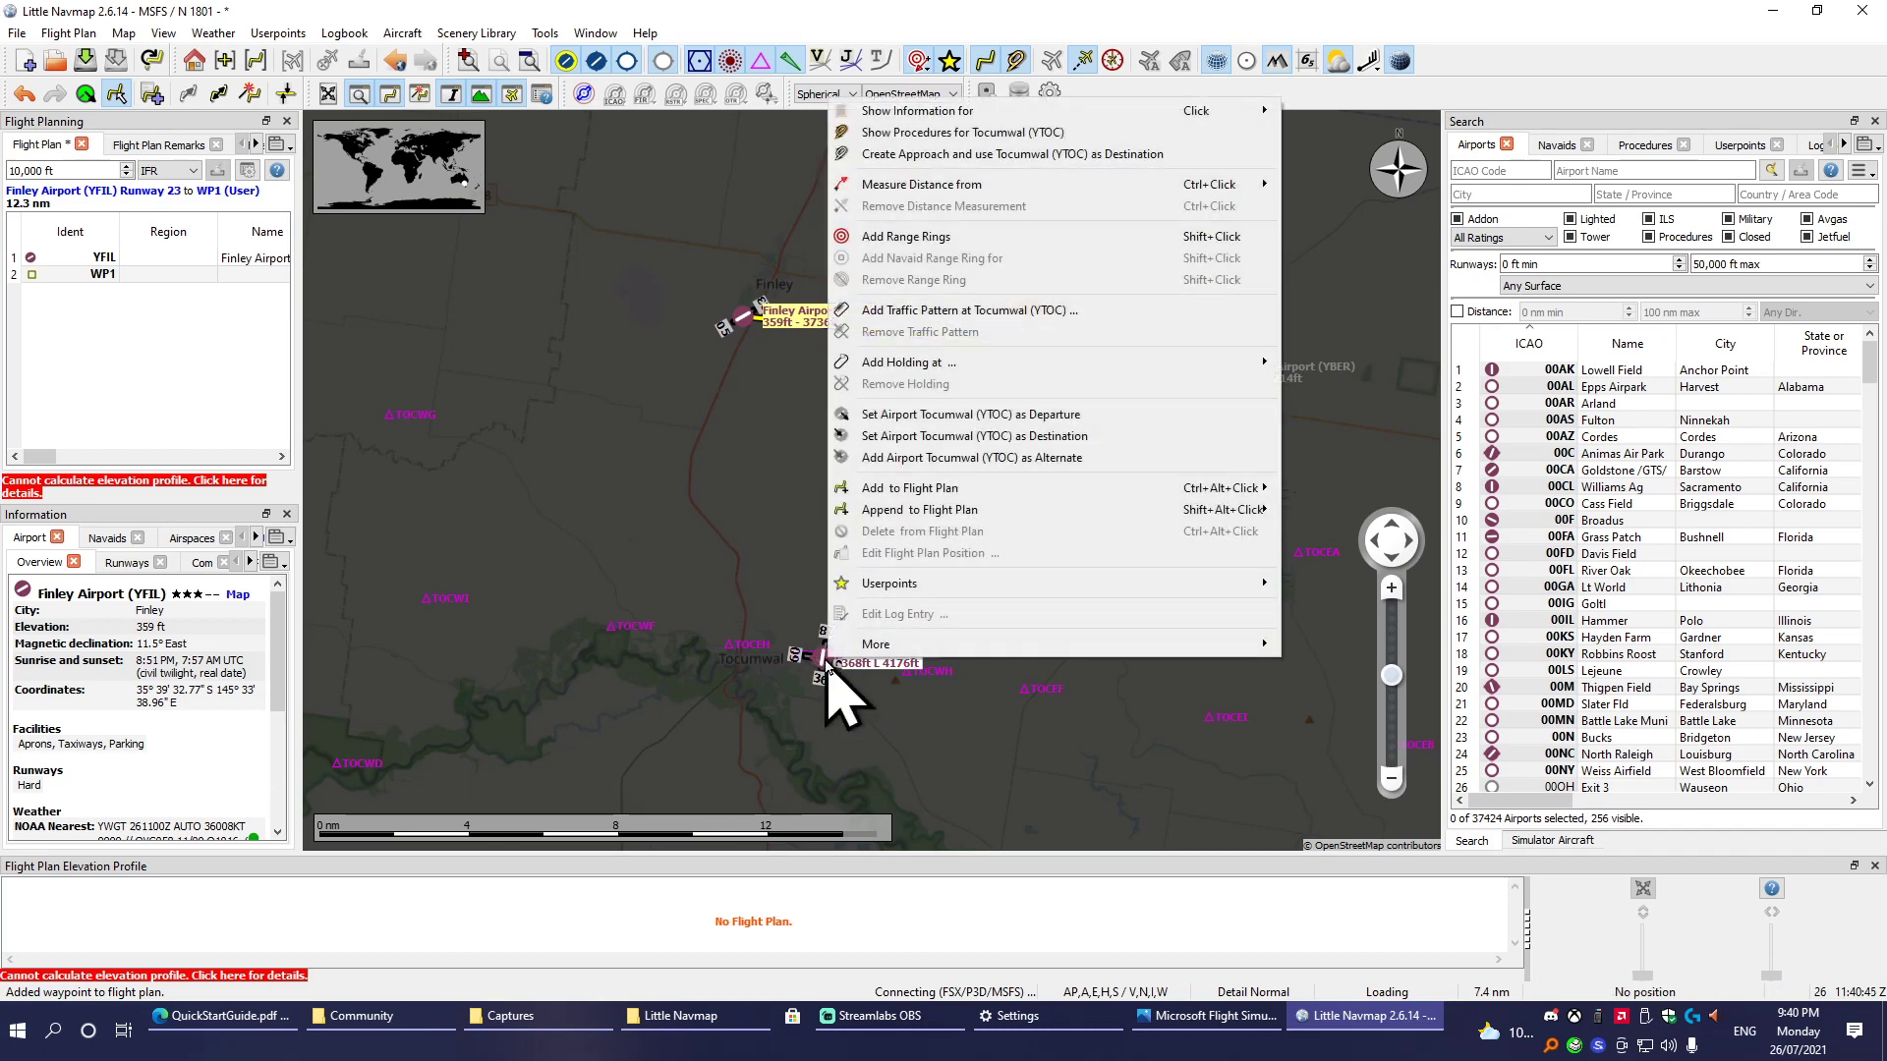
pyautogui.click(1108, 445)
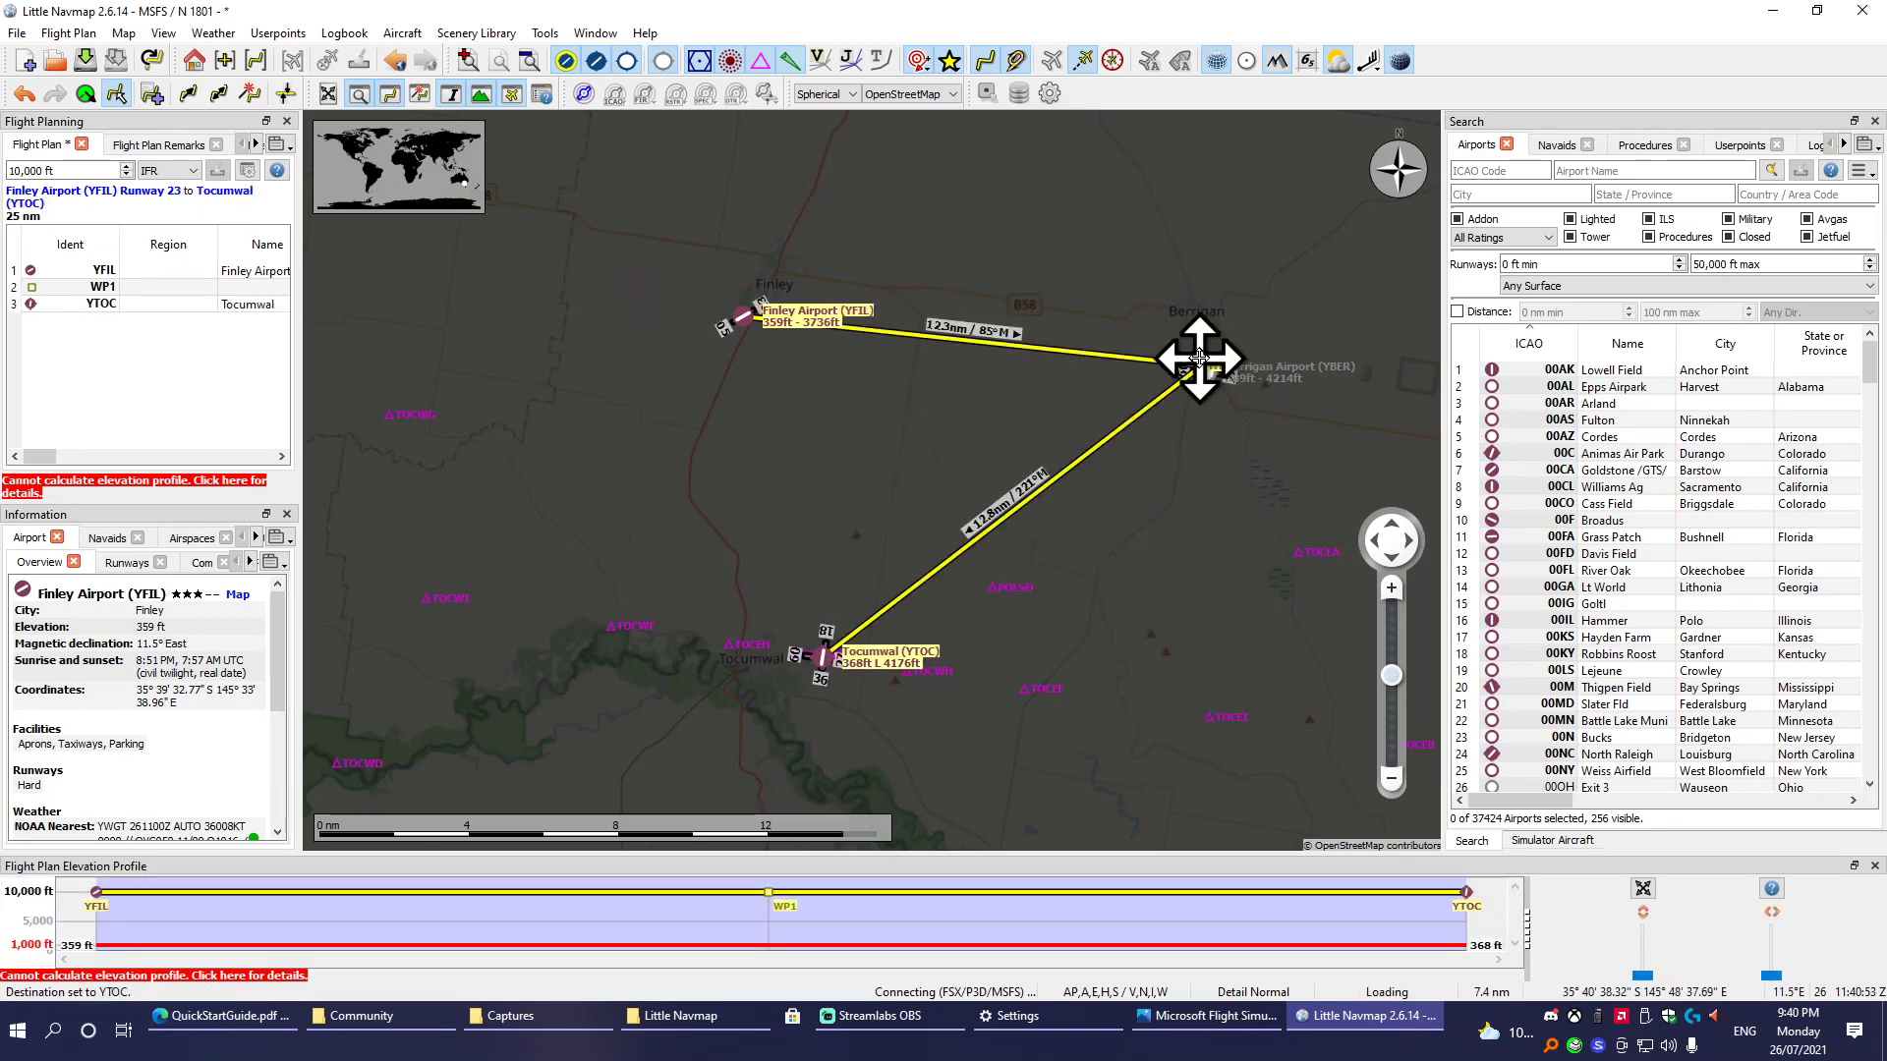
# Try bending the first leg through an extra waypoint, then undo it.
pyautogui.moveTo(1201, 368)
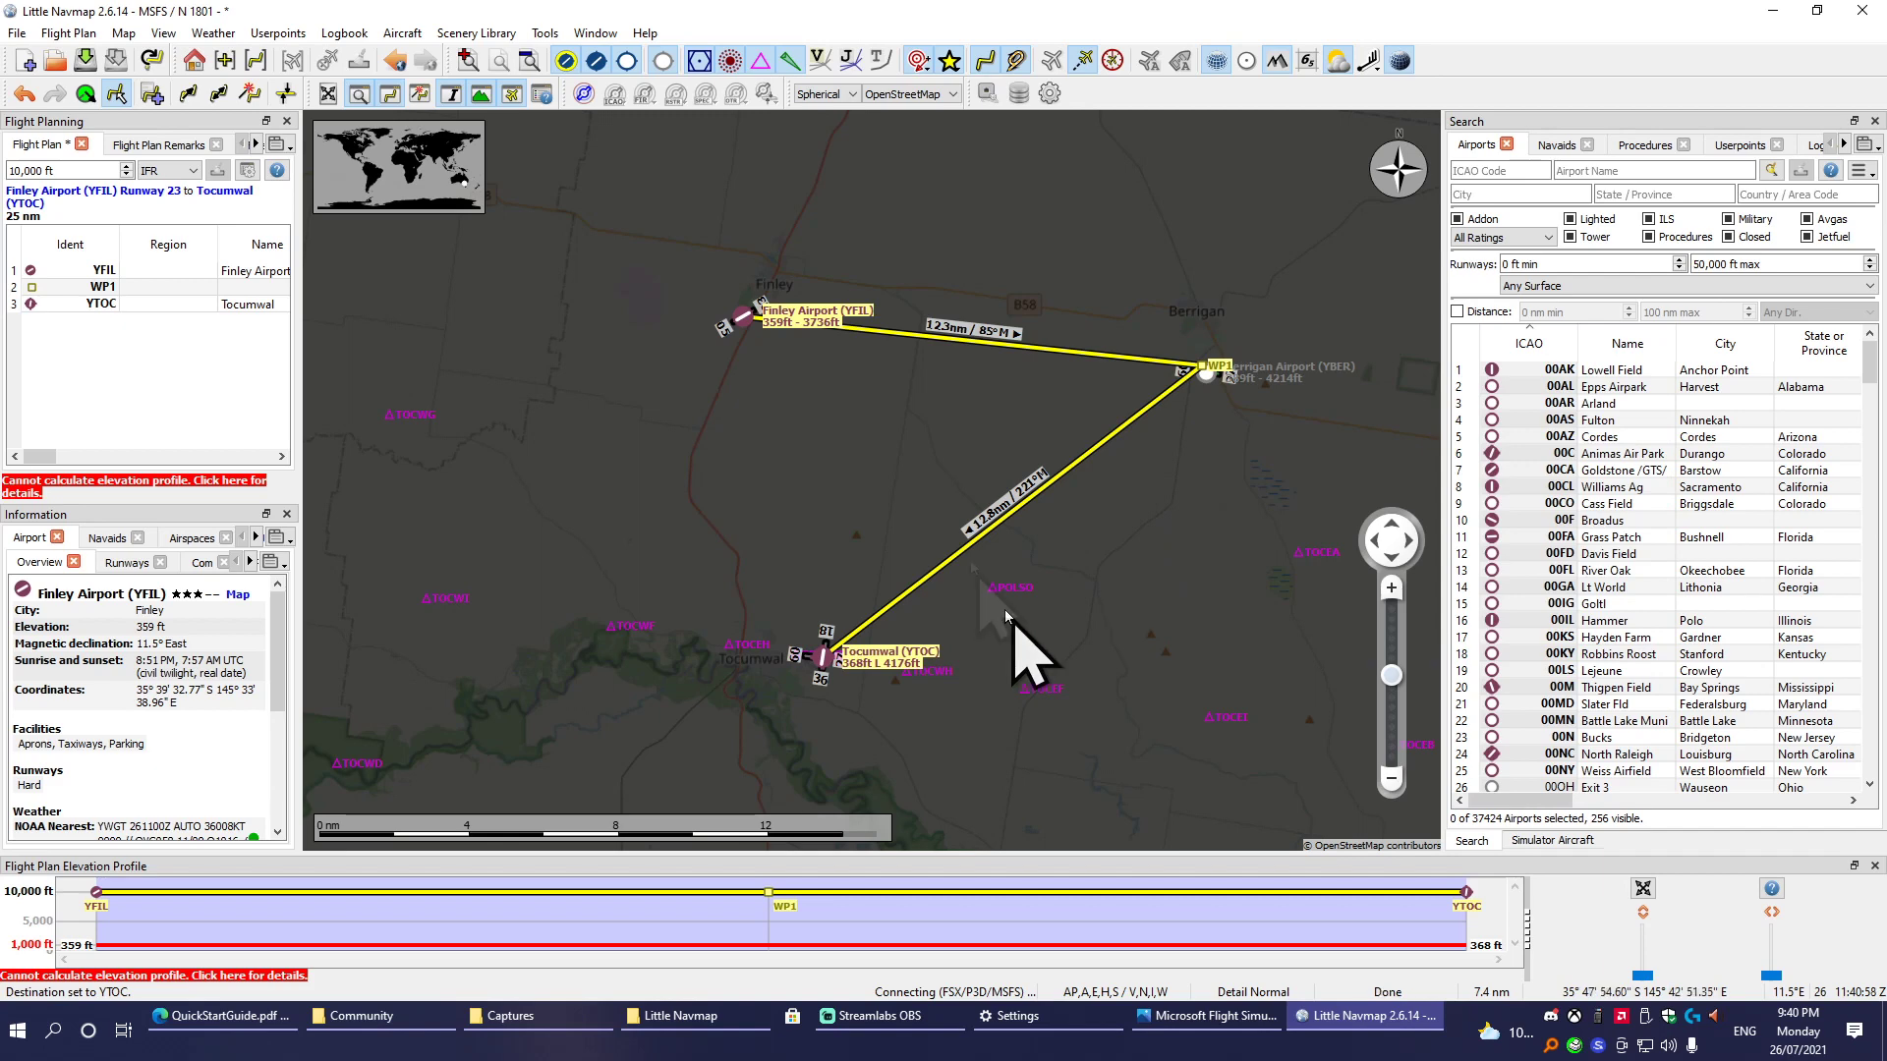
pyautogui.moveTo(970, 337); pyautogui.dragTo(878, 442)
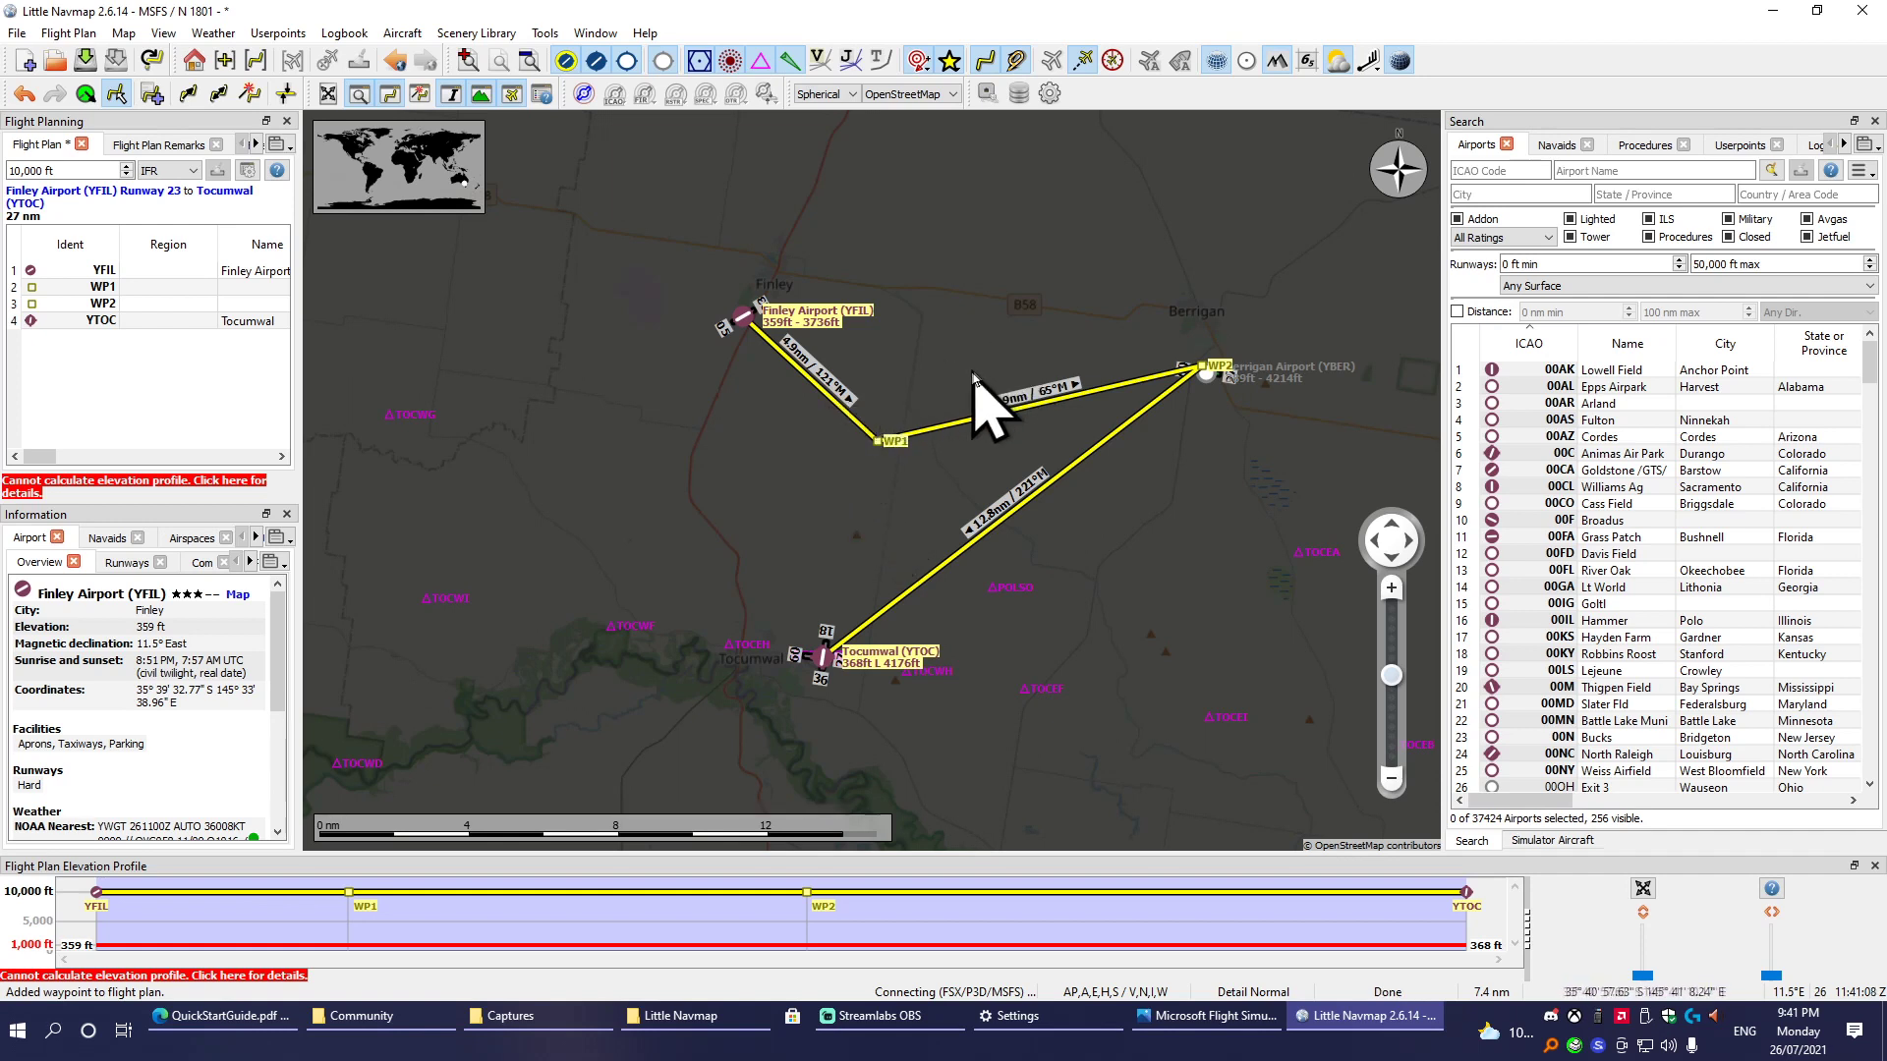
pyautogui.hotkey('ctrl', 'z')
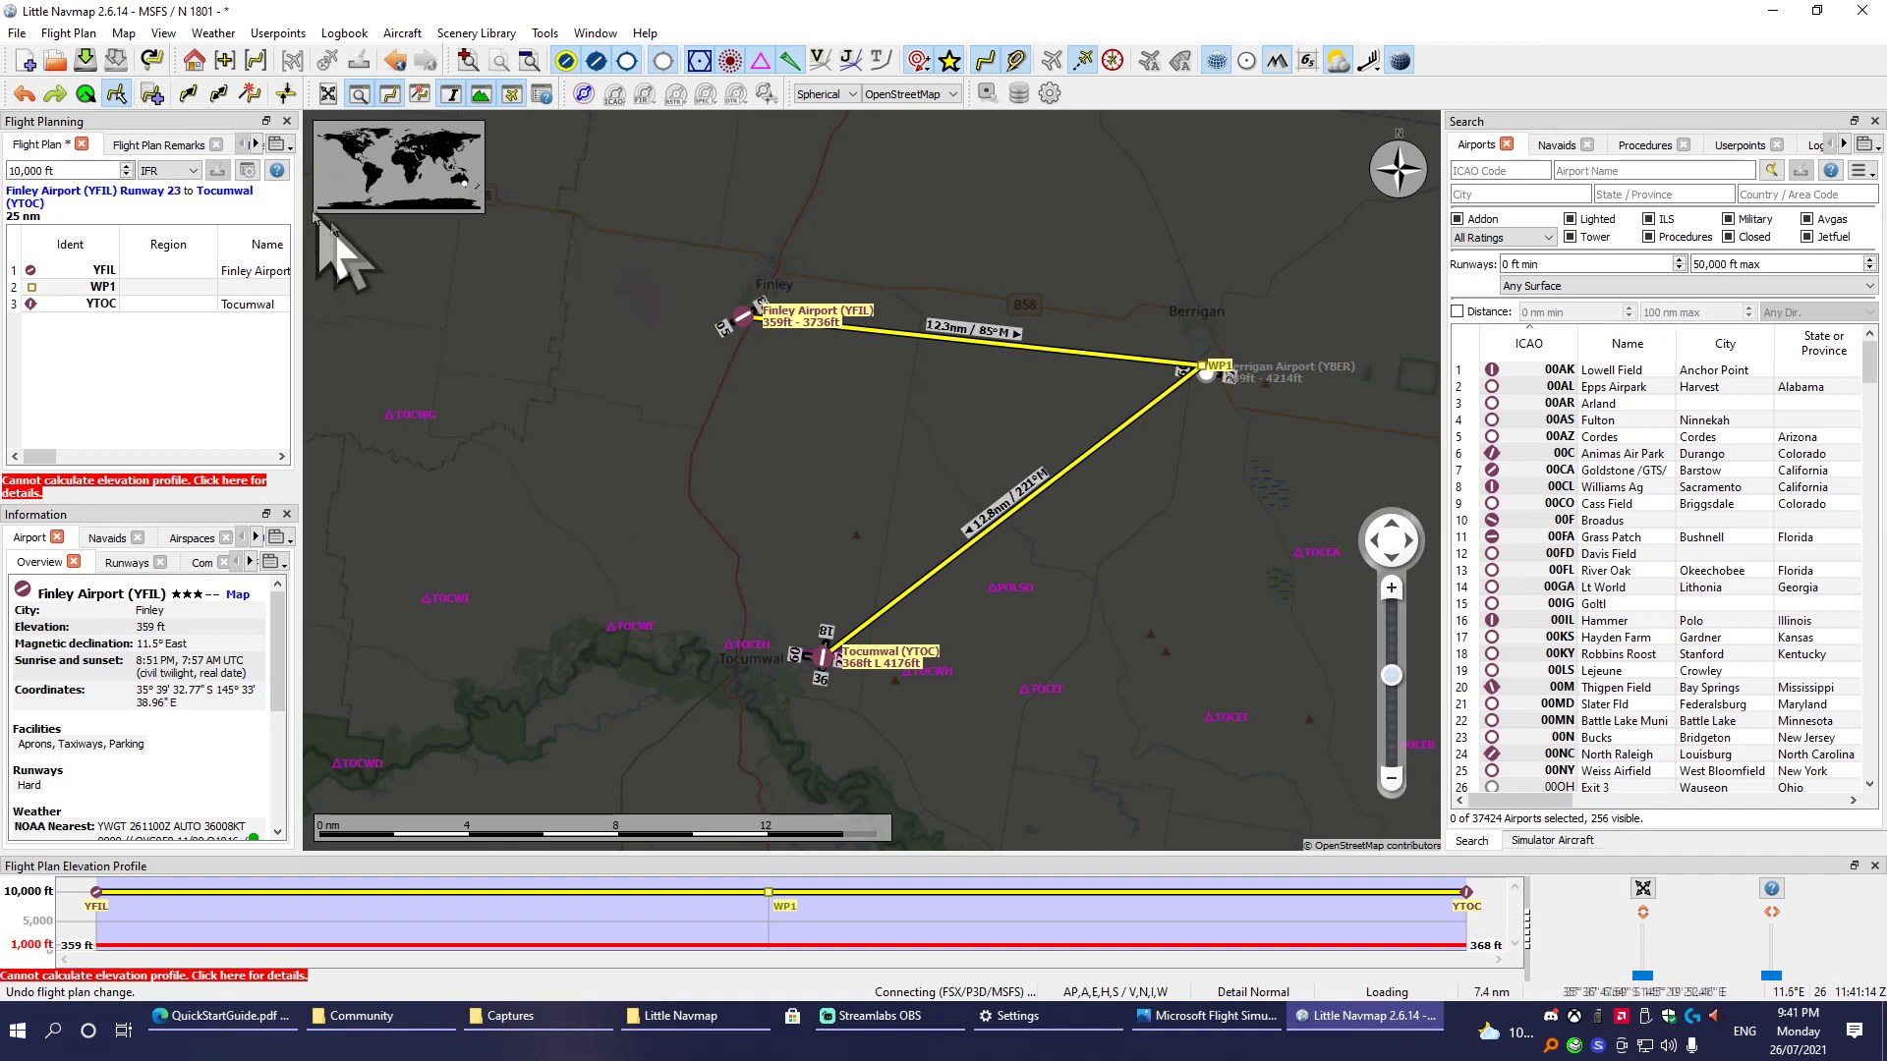
# Start editing the flight plan remarks and bring up the Captures screenshots folder.
pyautogui.click(156, 147)
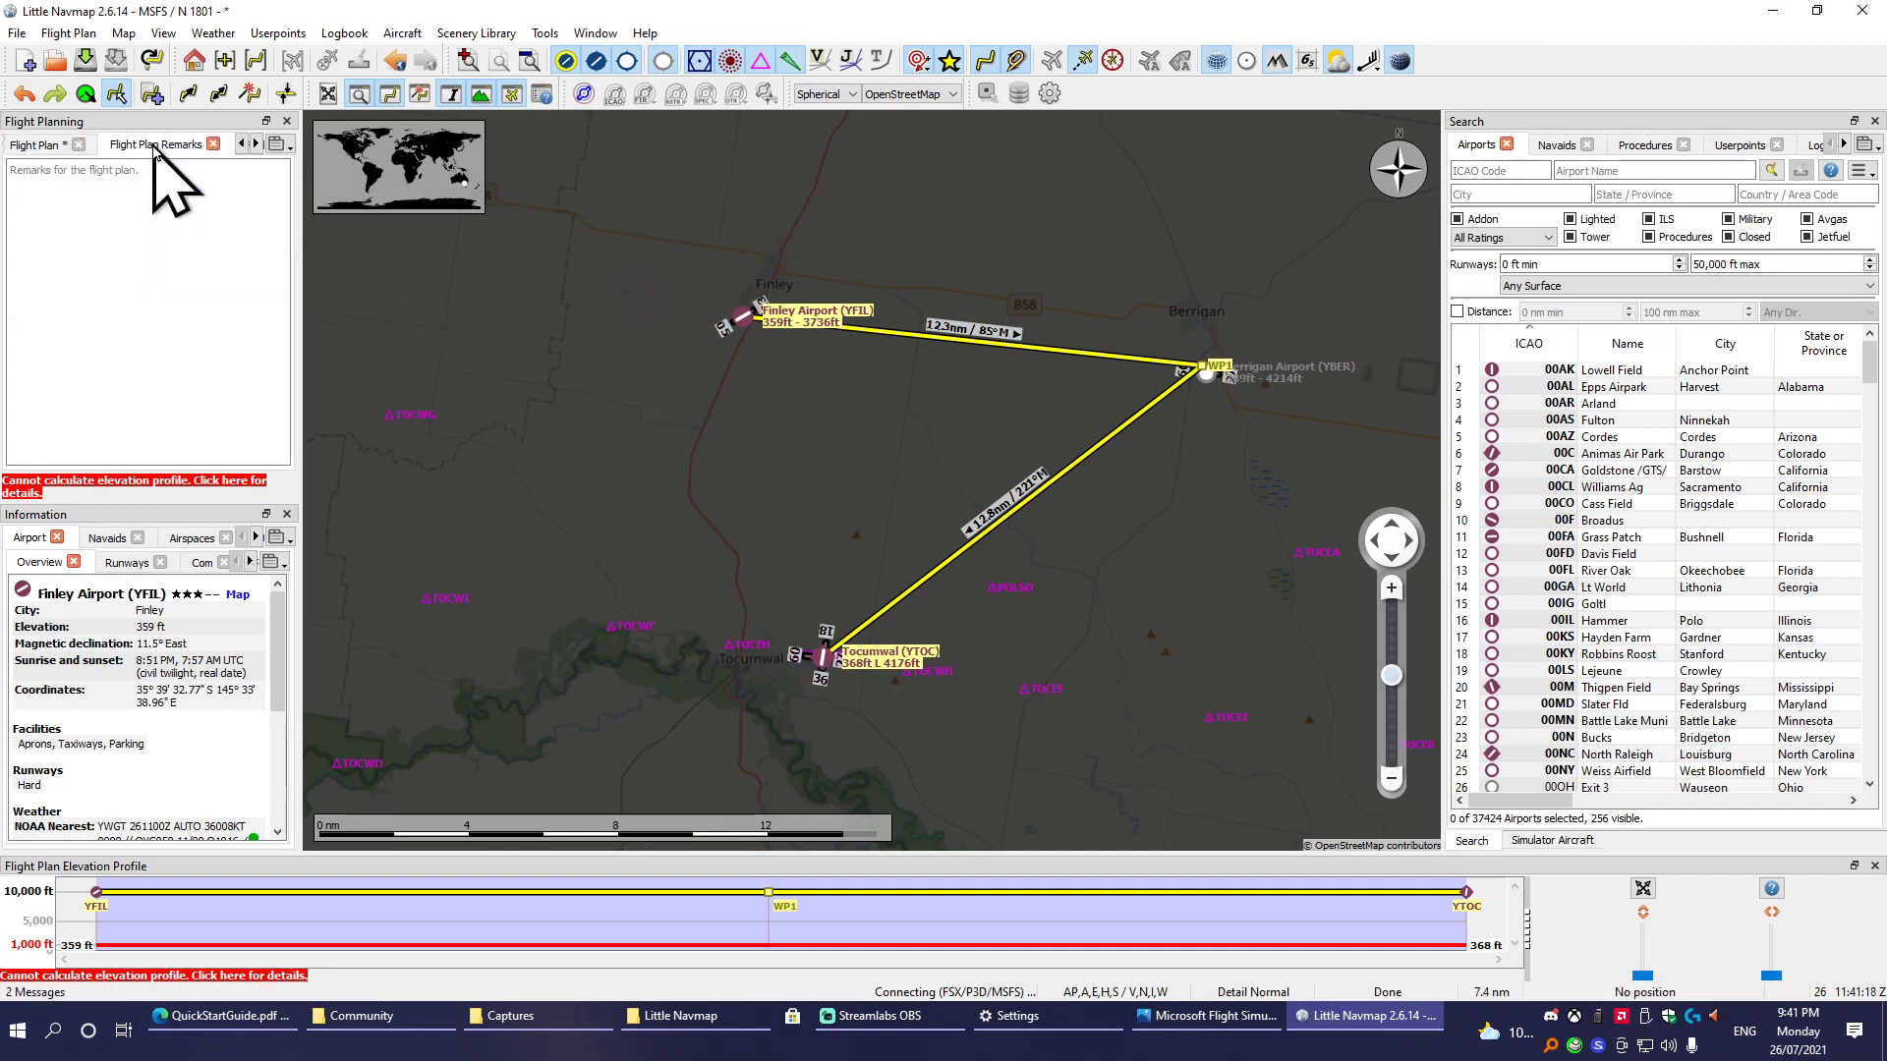
pyautogui.click(169, 312)
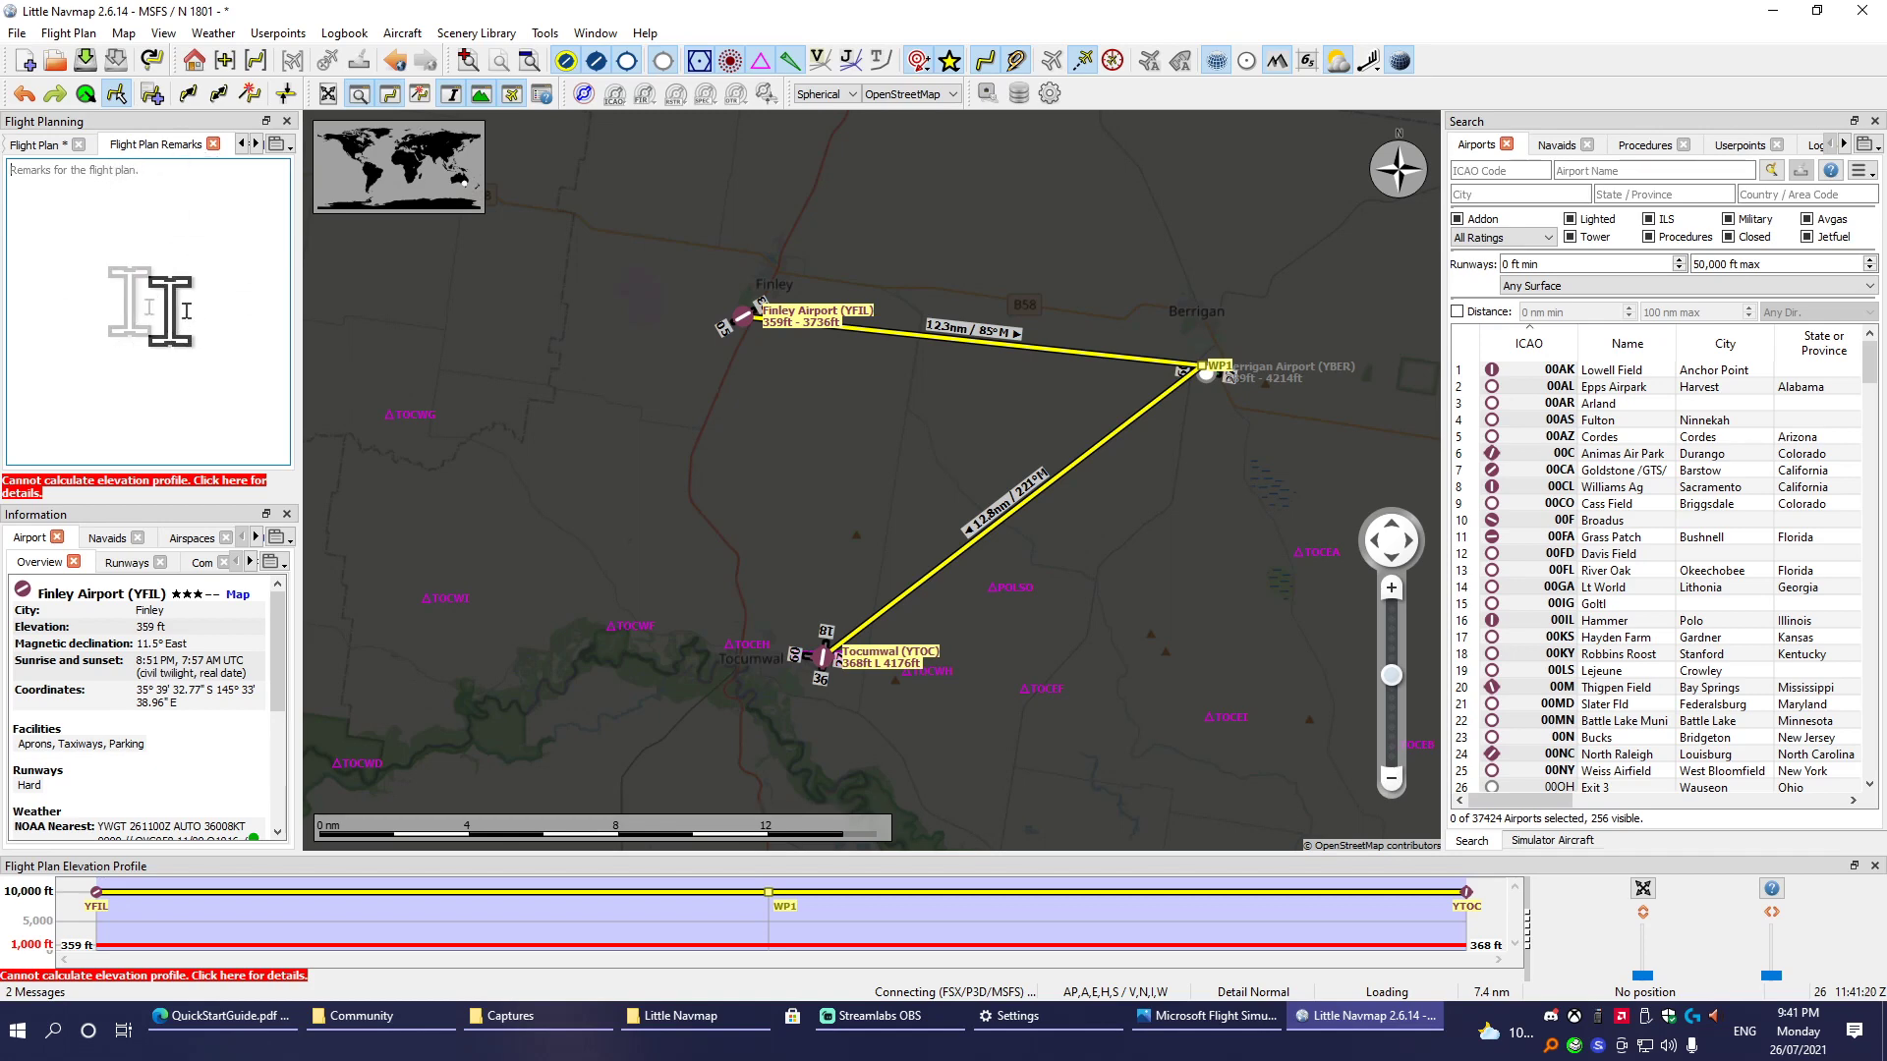
pyautogui.click(587, 1027)
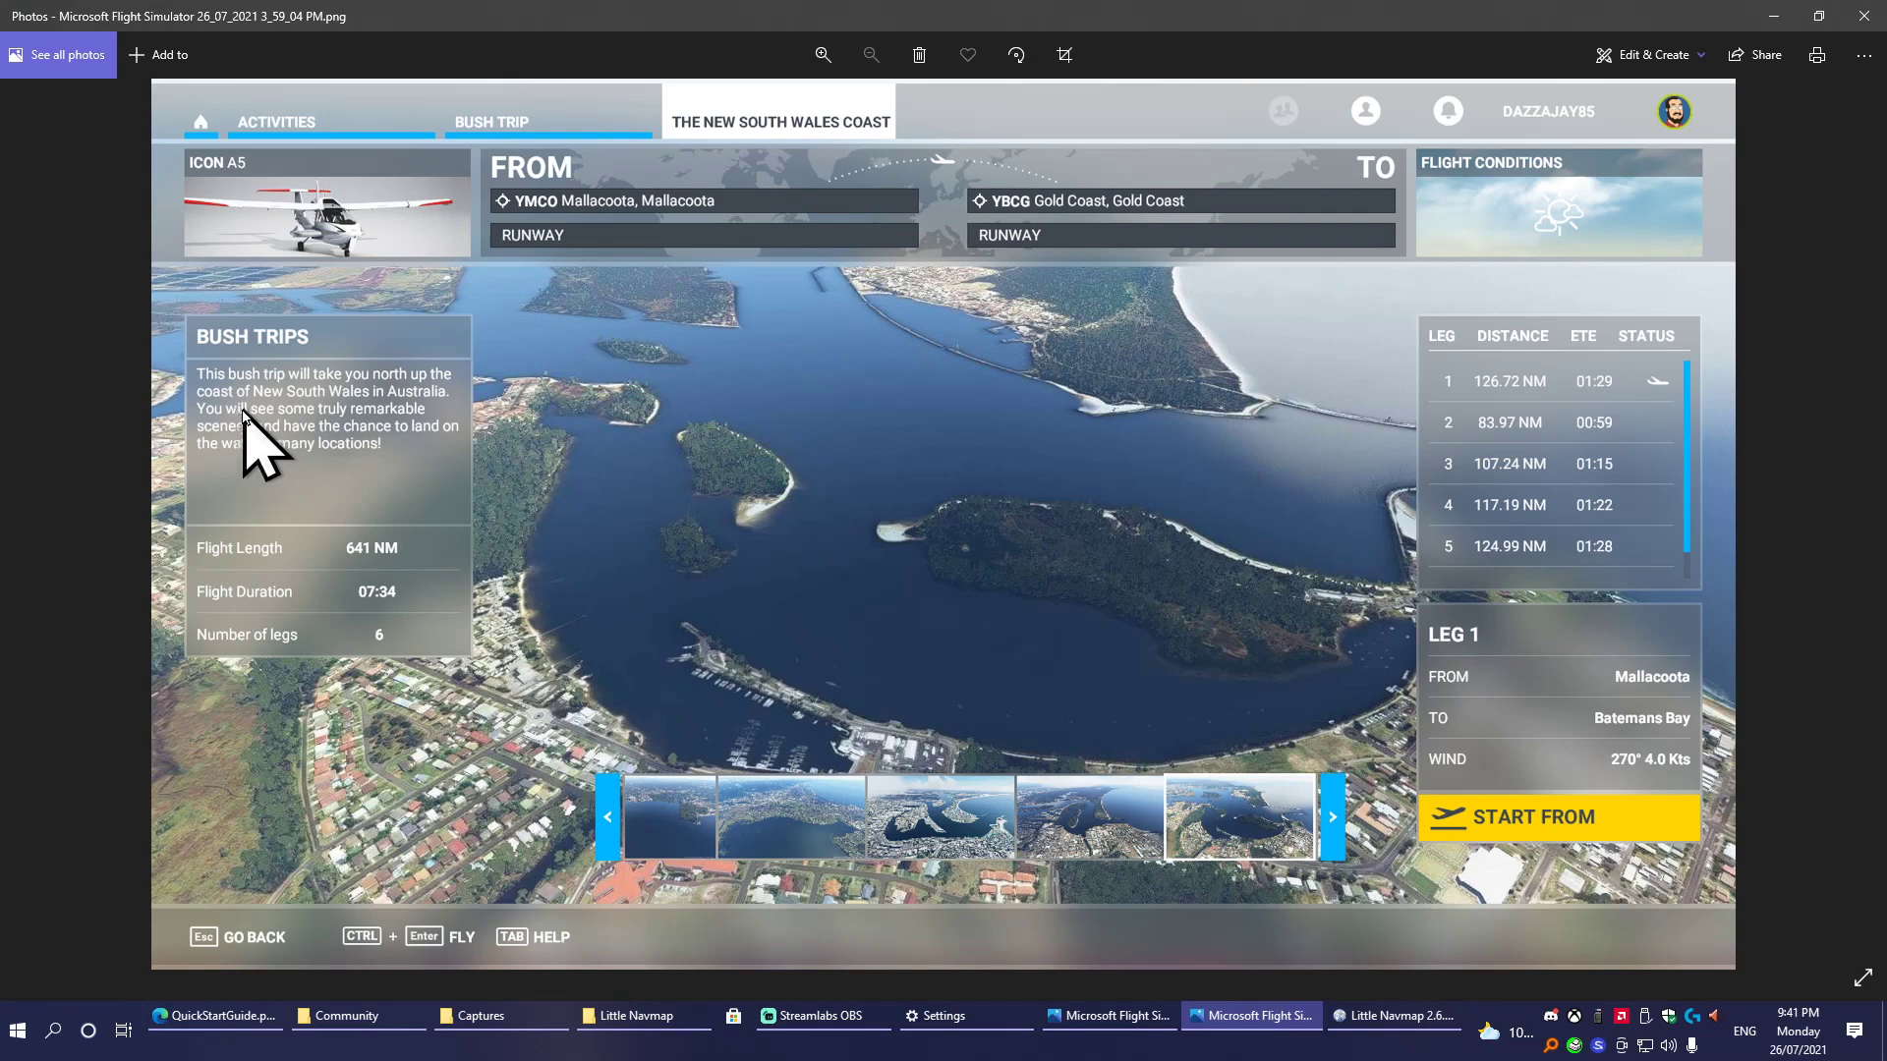
# Minimize Photos and the Captures folder to return to the Finley–WP1–Tocumwal route.
pyautogui.click(1773, 16)
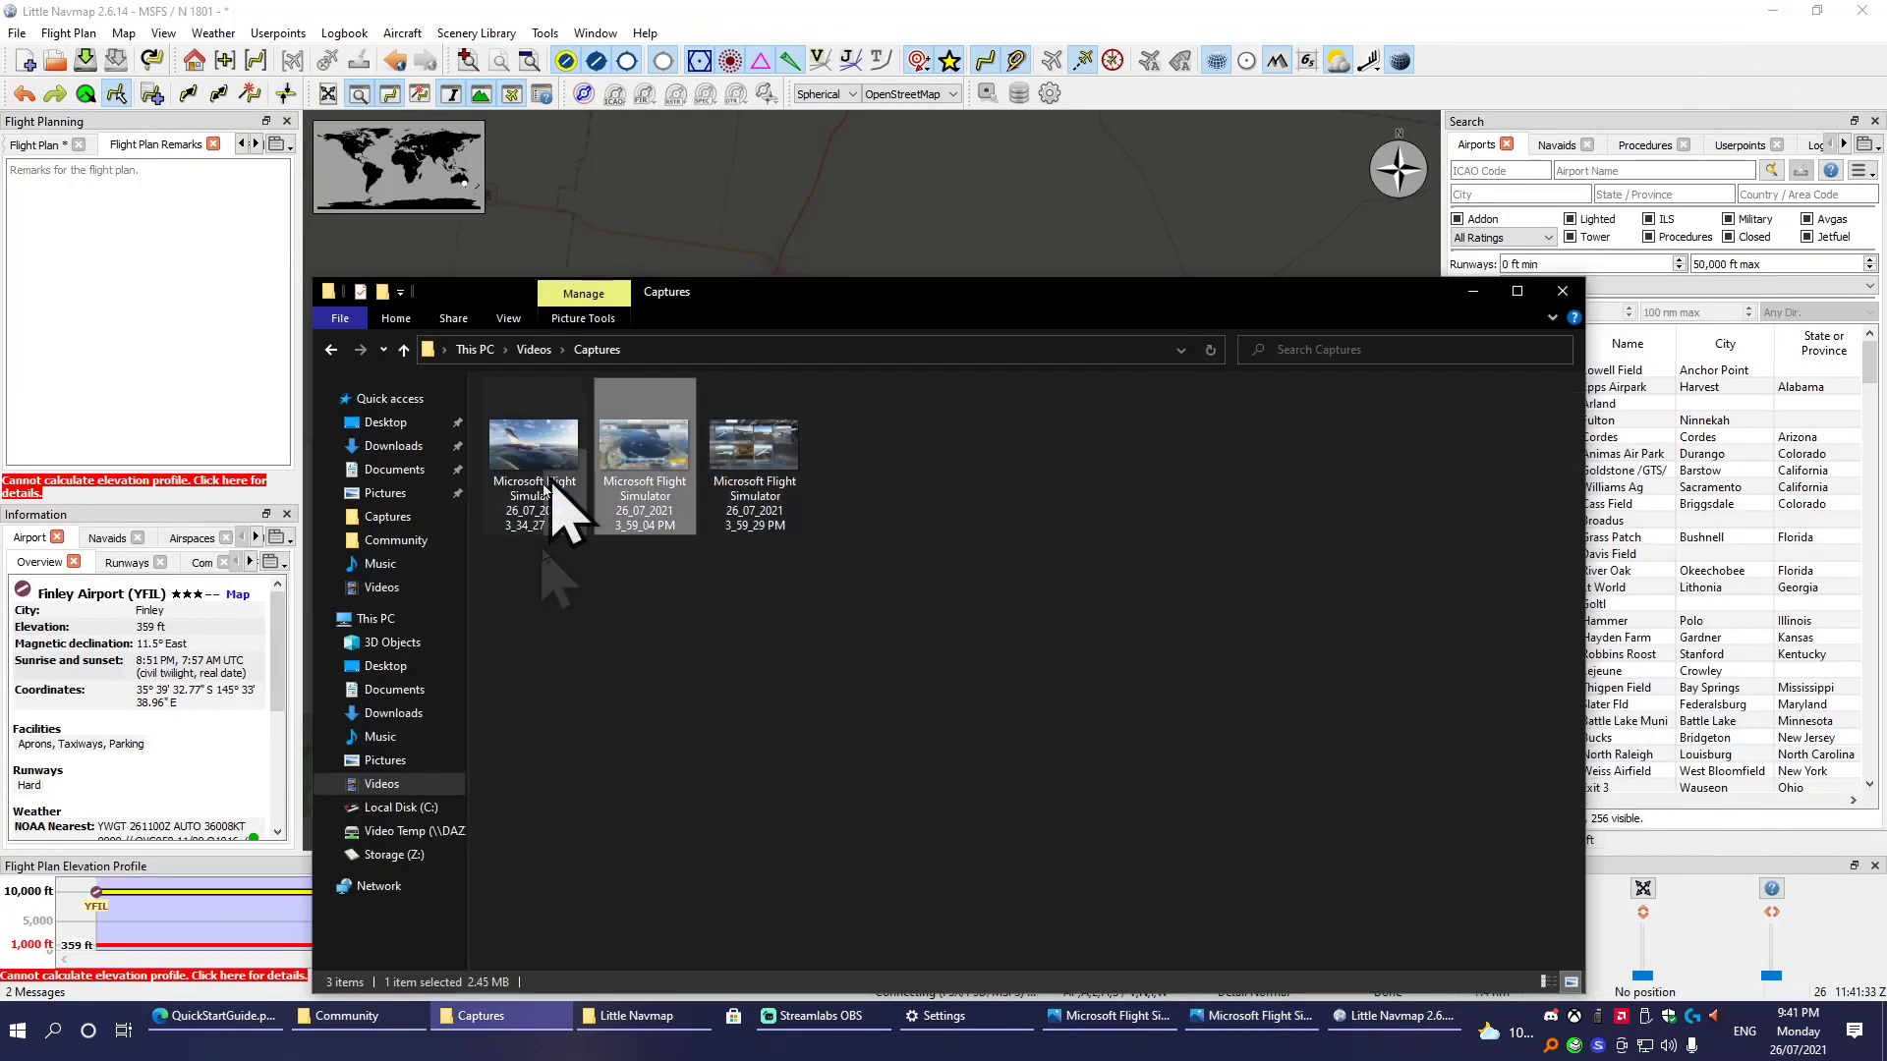
pyautogui.click(1472, 291)
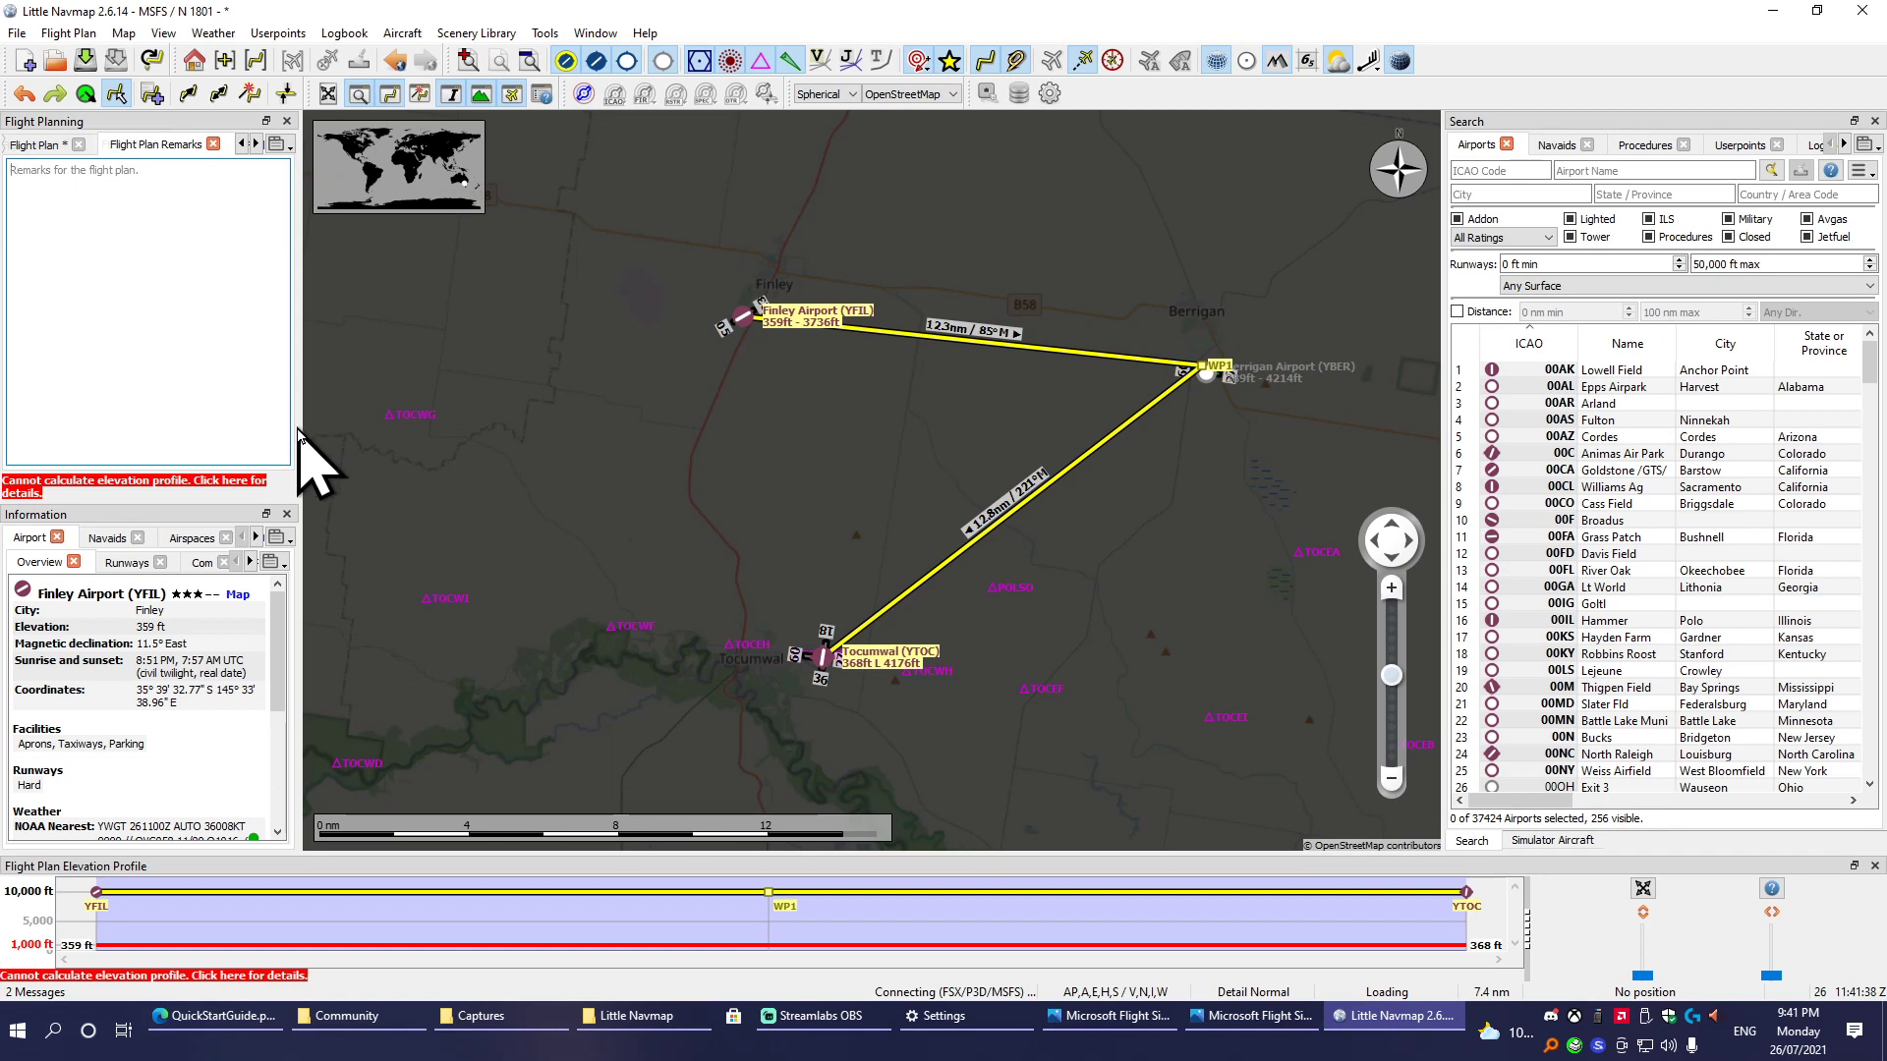
# Enter a demo description beginning 'This is some' as remarks, then return to the waypoint list.
pyautogui.write('This is some fancy description about this bush trip for demo purposes.')
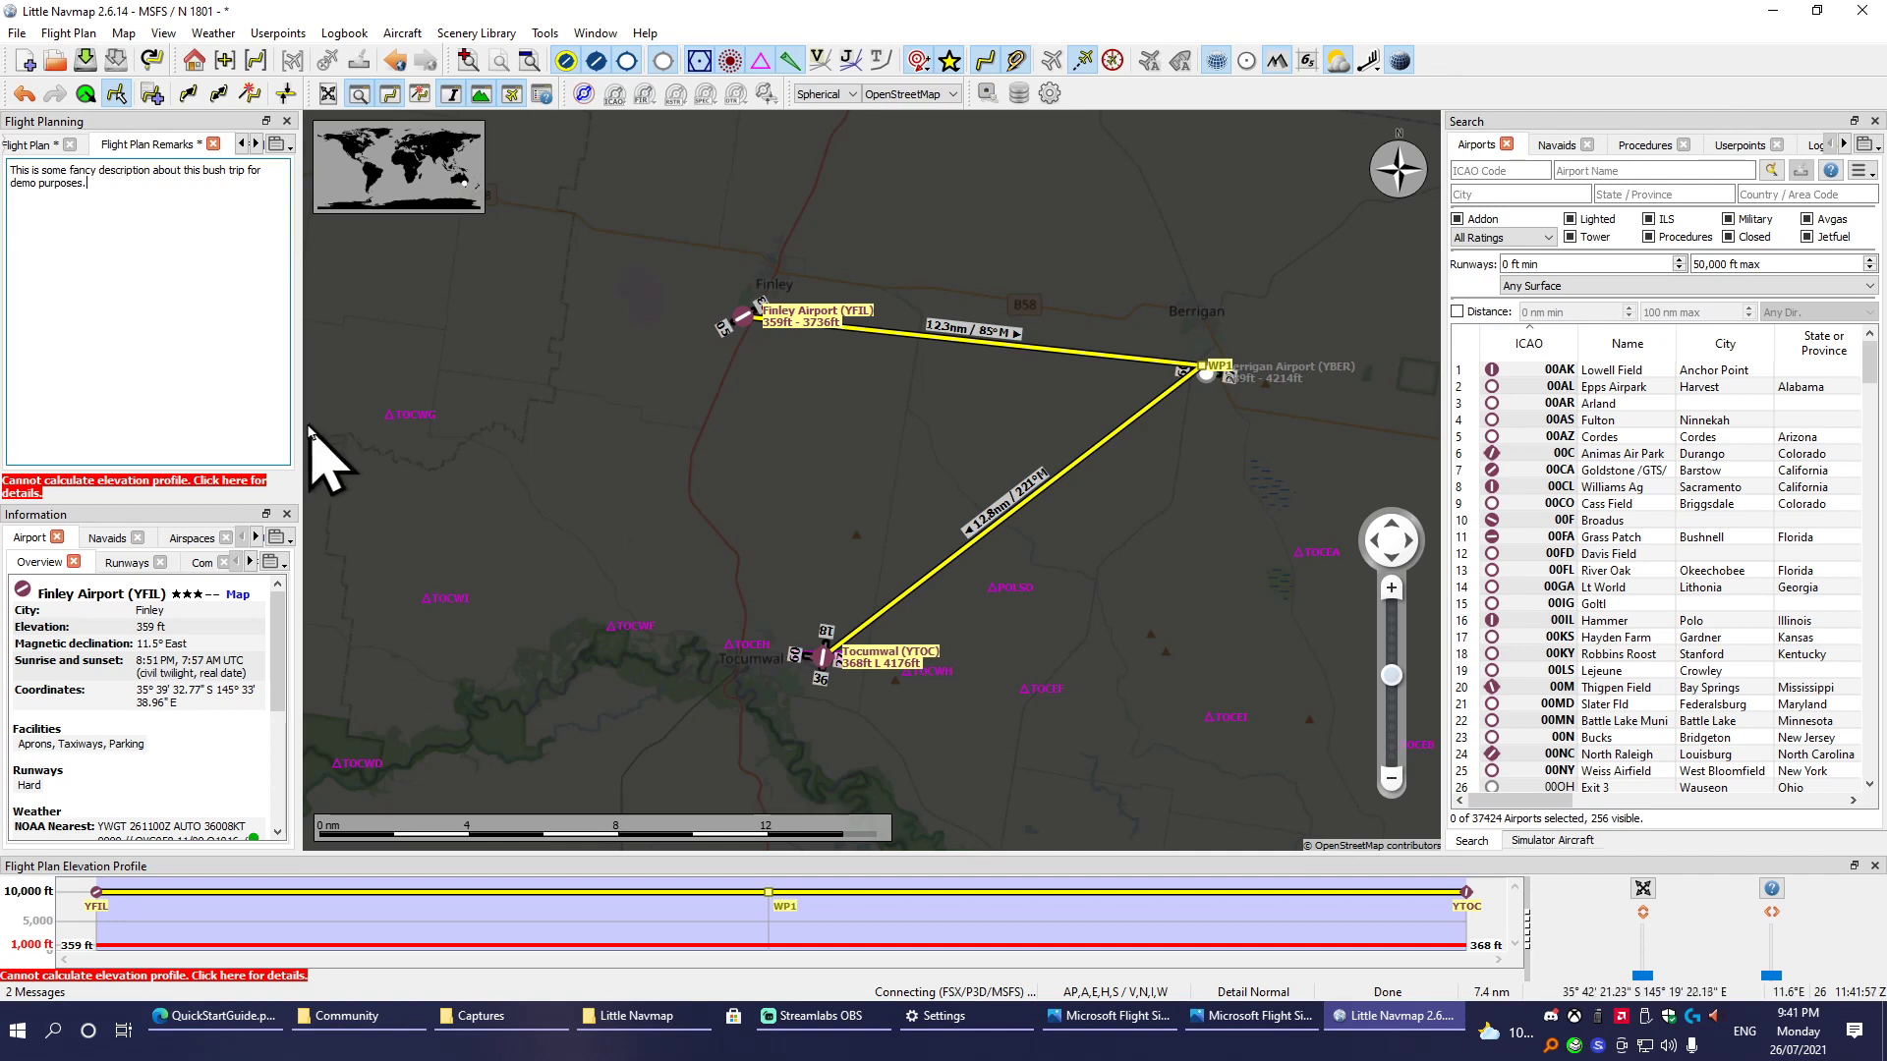
pyautogui.click(34, 147)
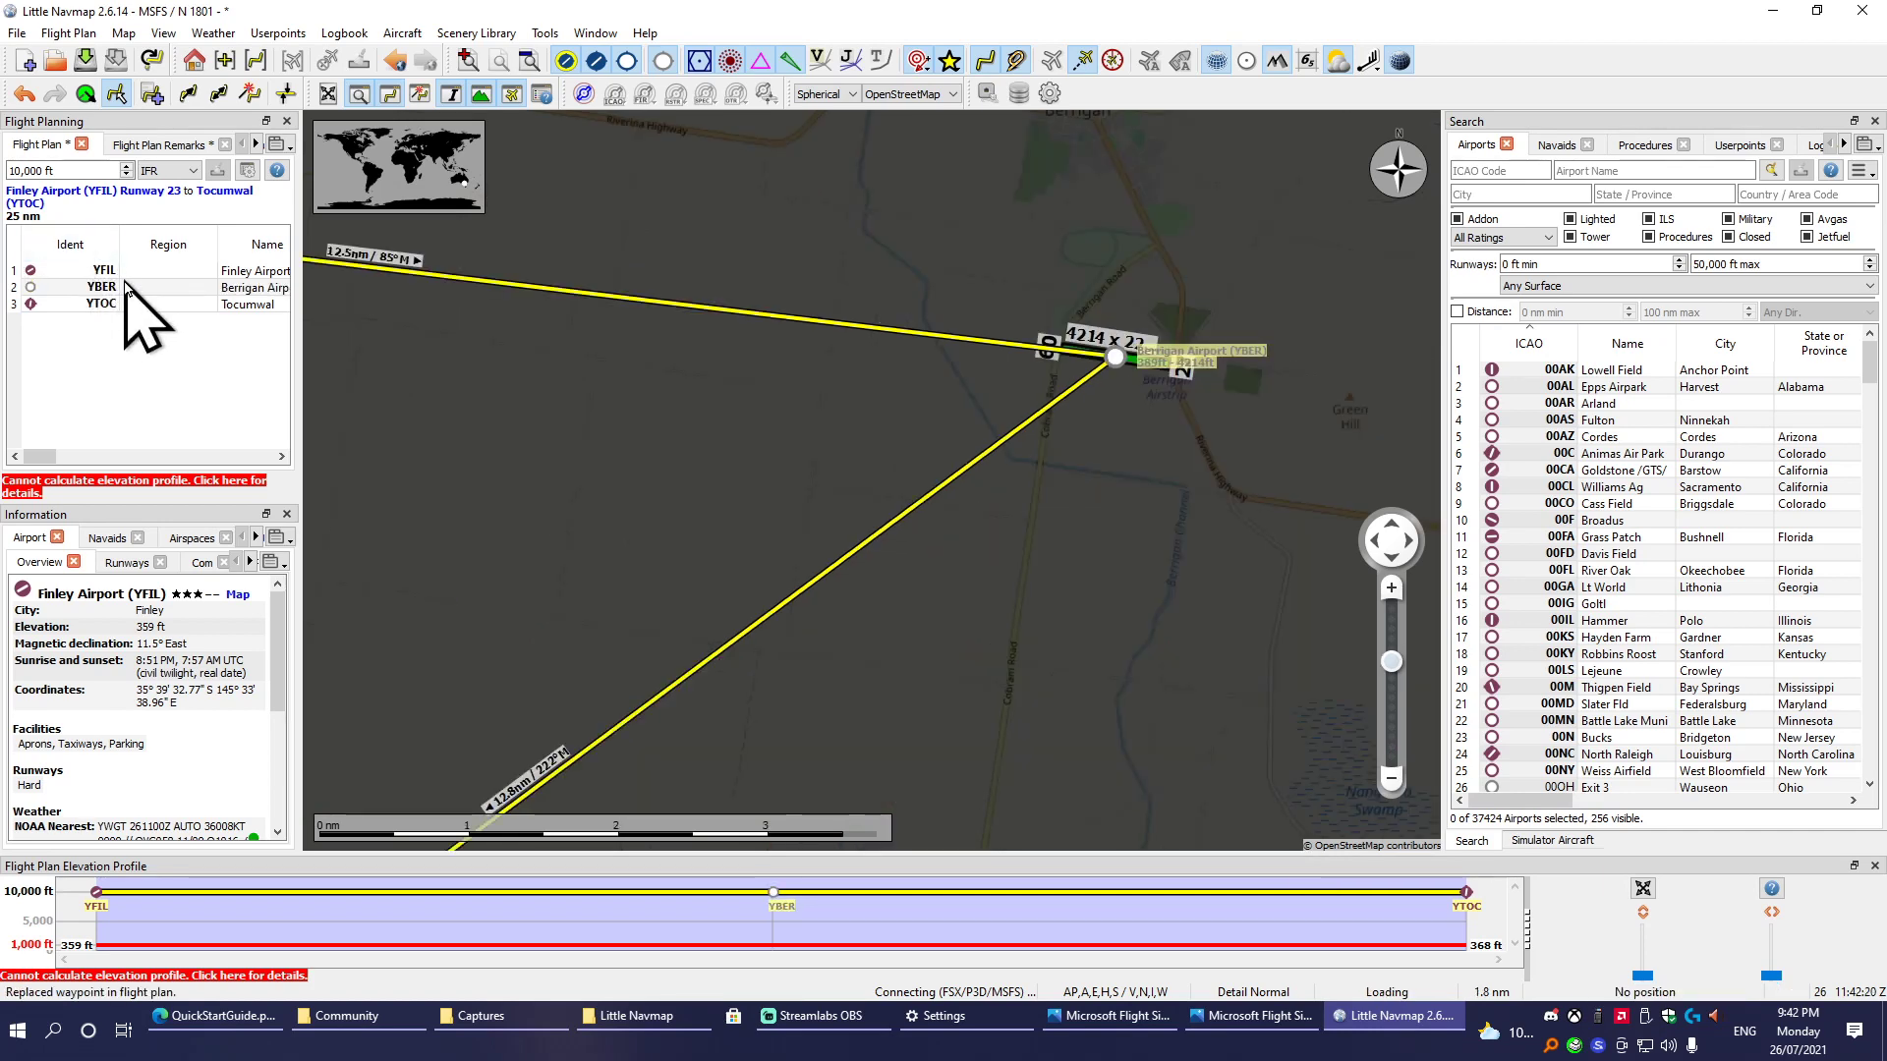
# Give Berrigan (YBER) the position remark 'Fly east from finley and you will find Berrigan.'.
pyautogui.click(59, 271)
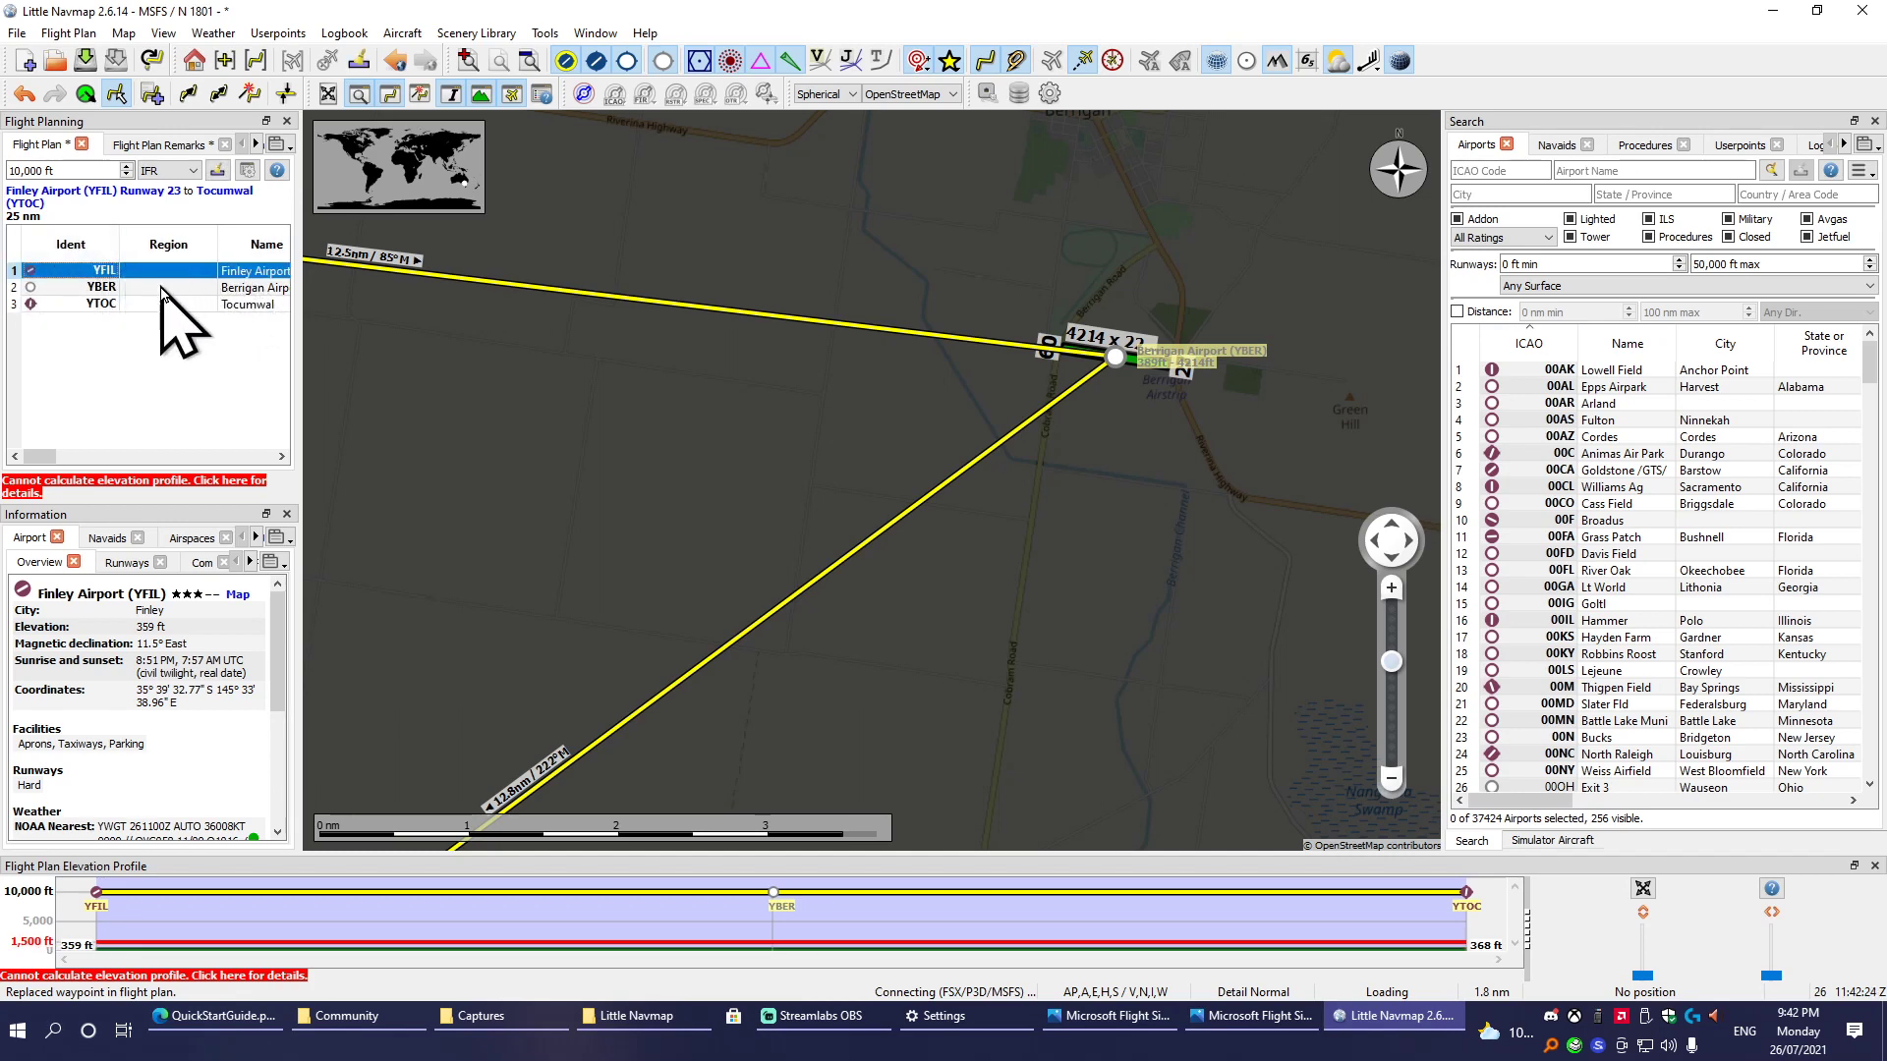
pyautogui.moveTo(540, 433); pyautogui.dragTo(952, 510)
pyautogui.scroll(-2, 695, 547)
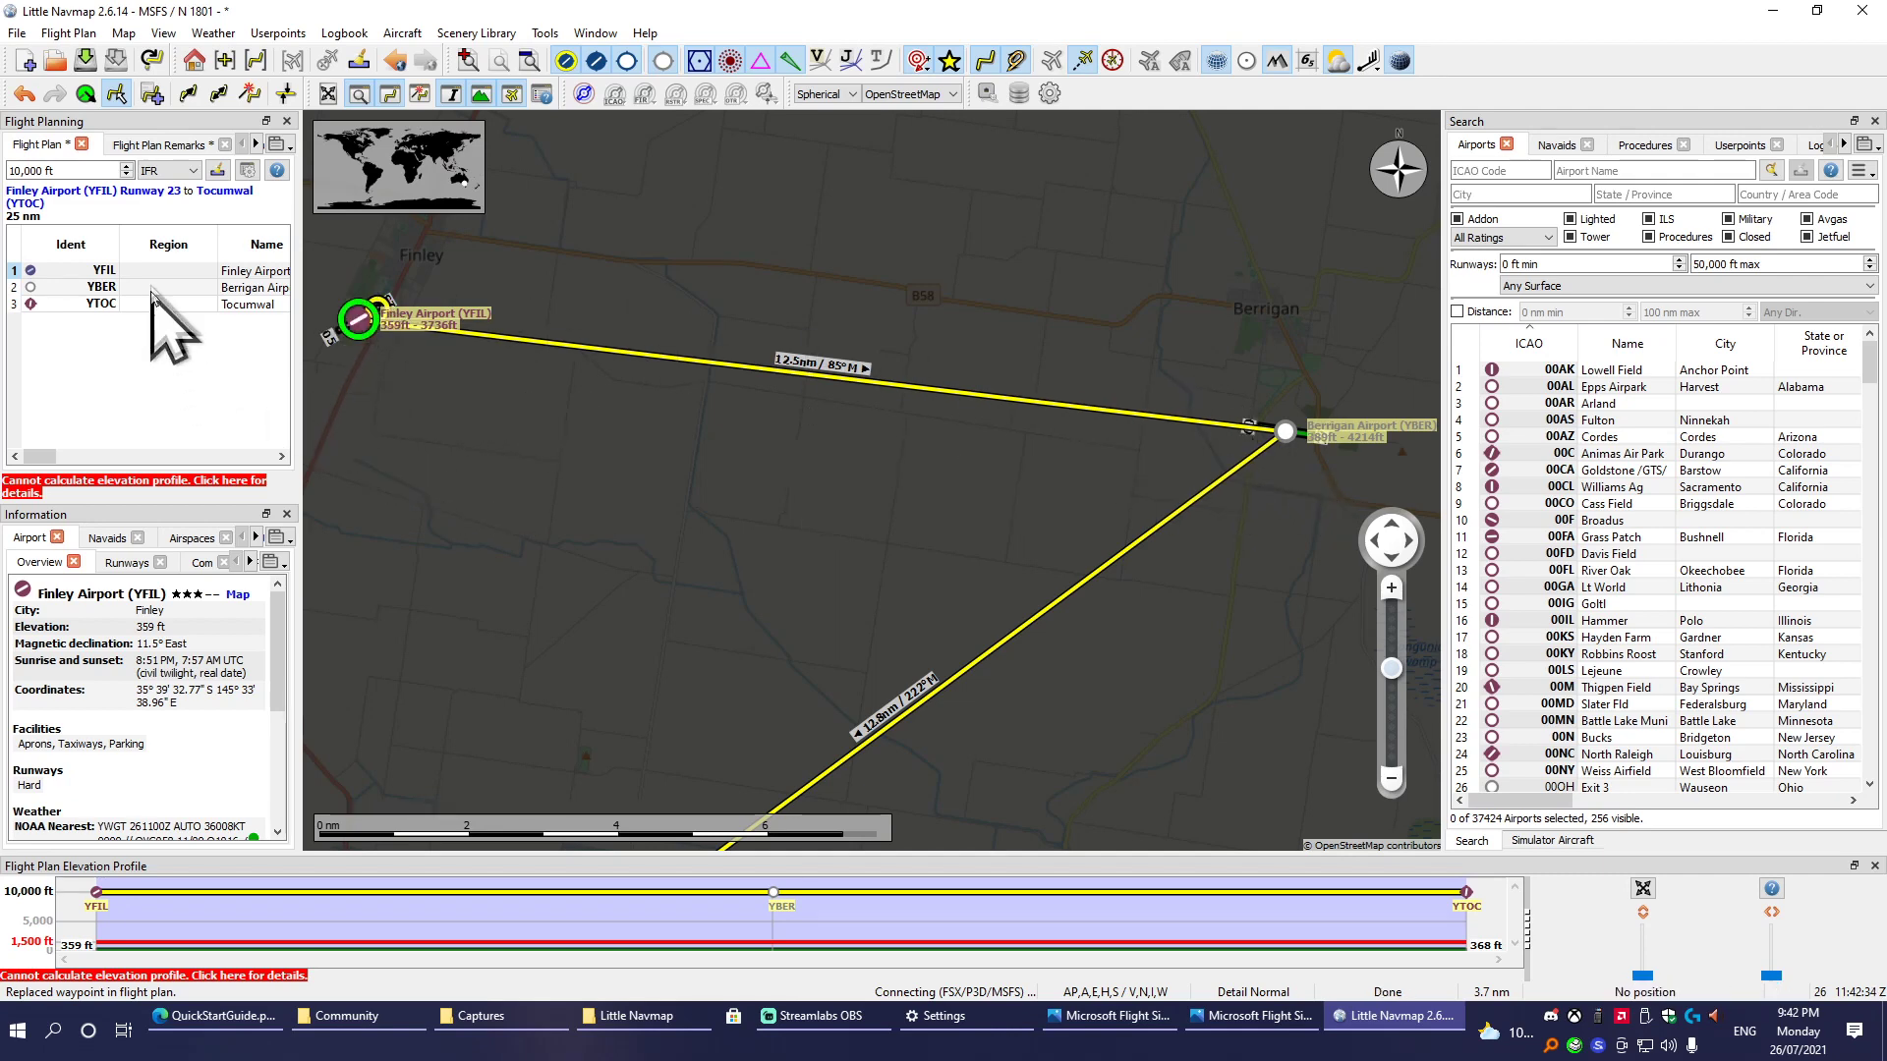
pyautogui.click(124, 289)
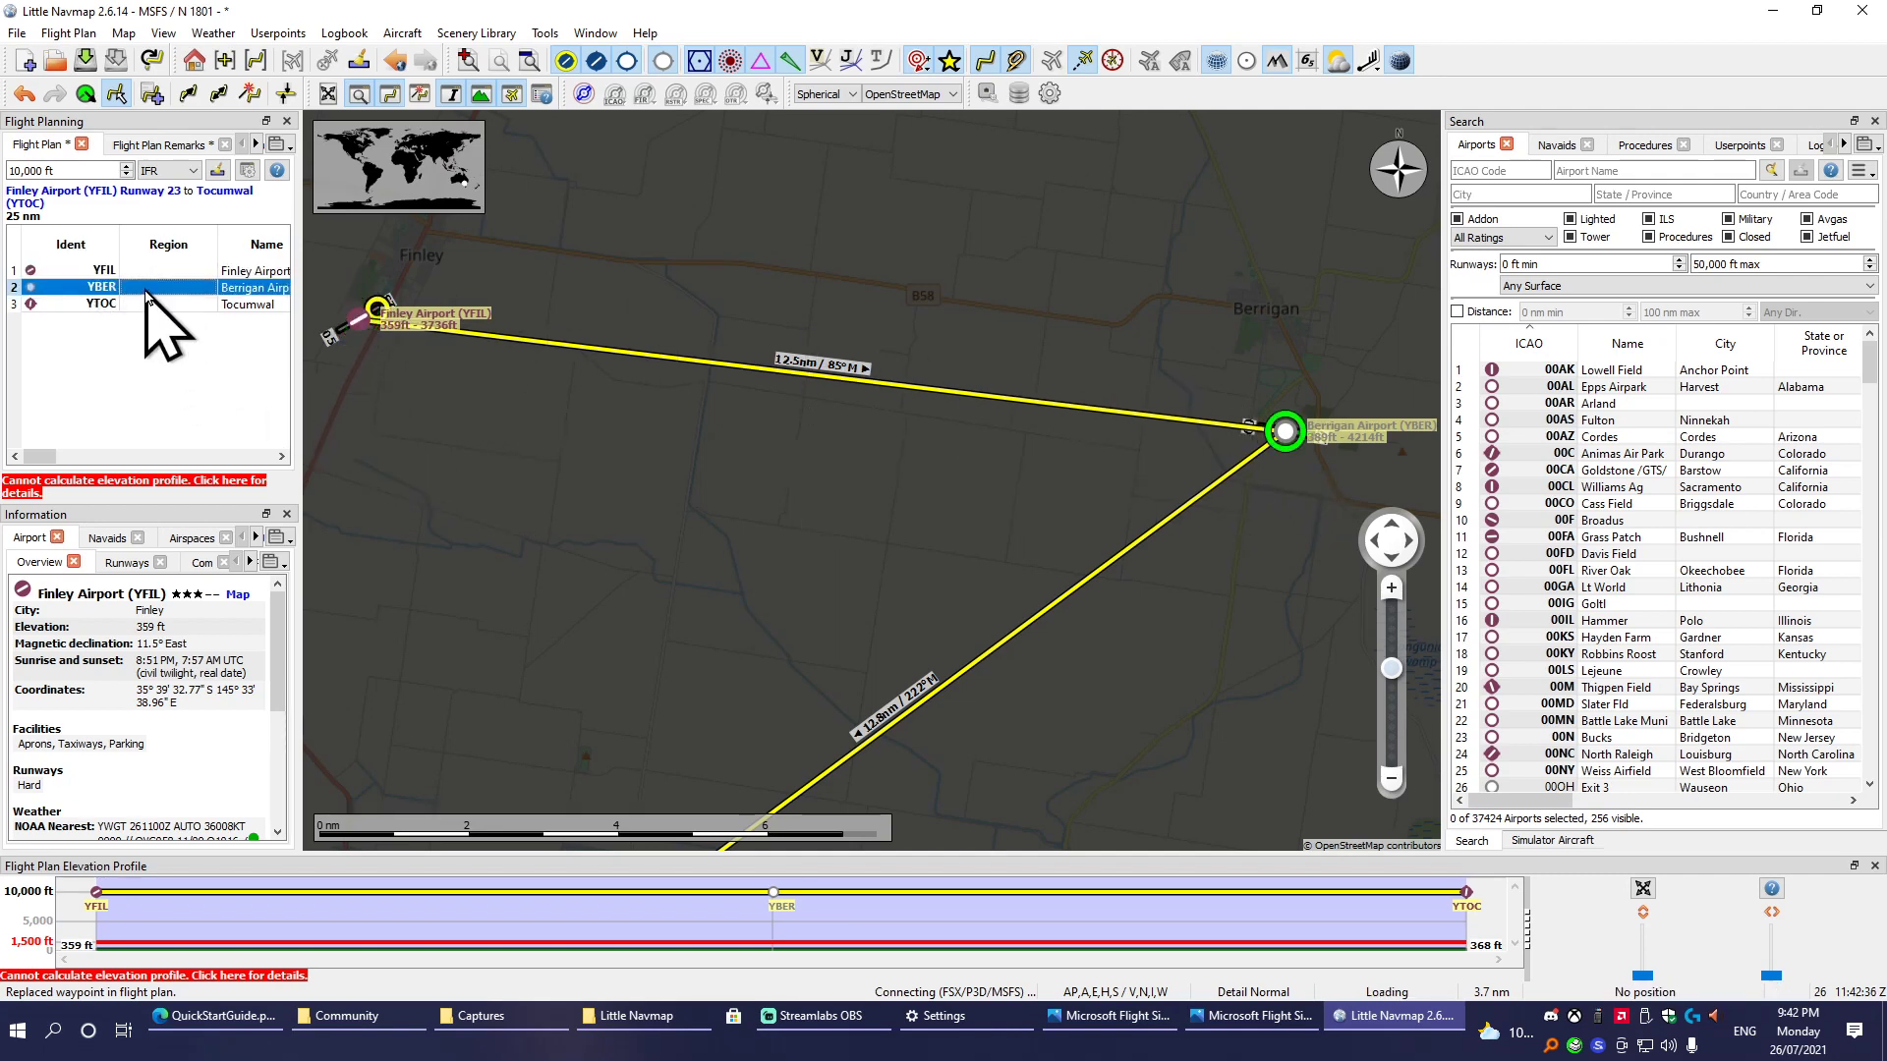
pyautogui.rightClick(149, 291)
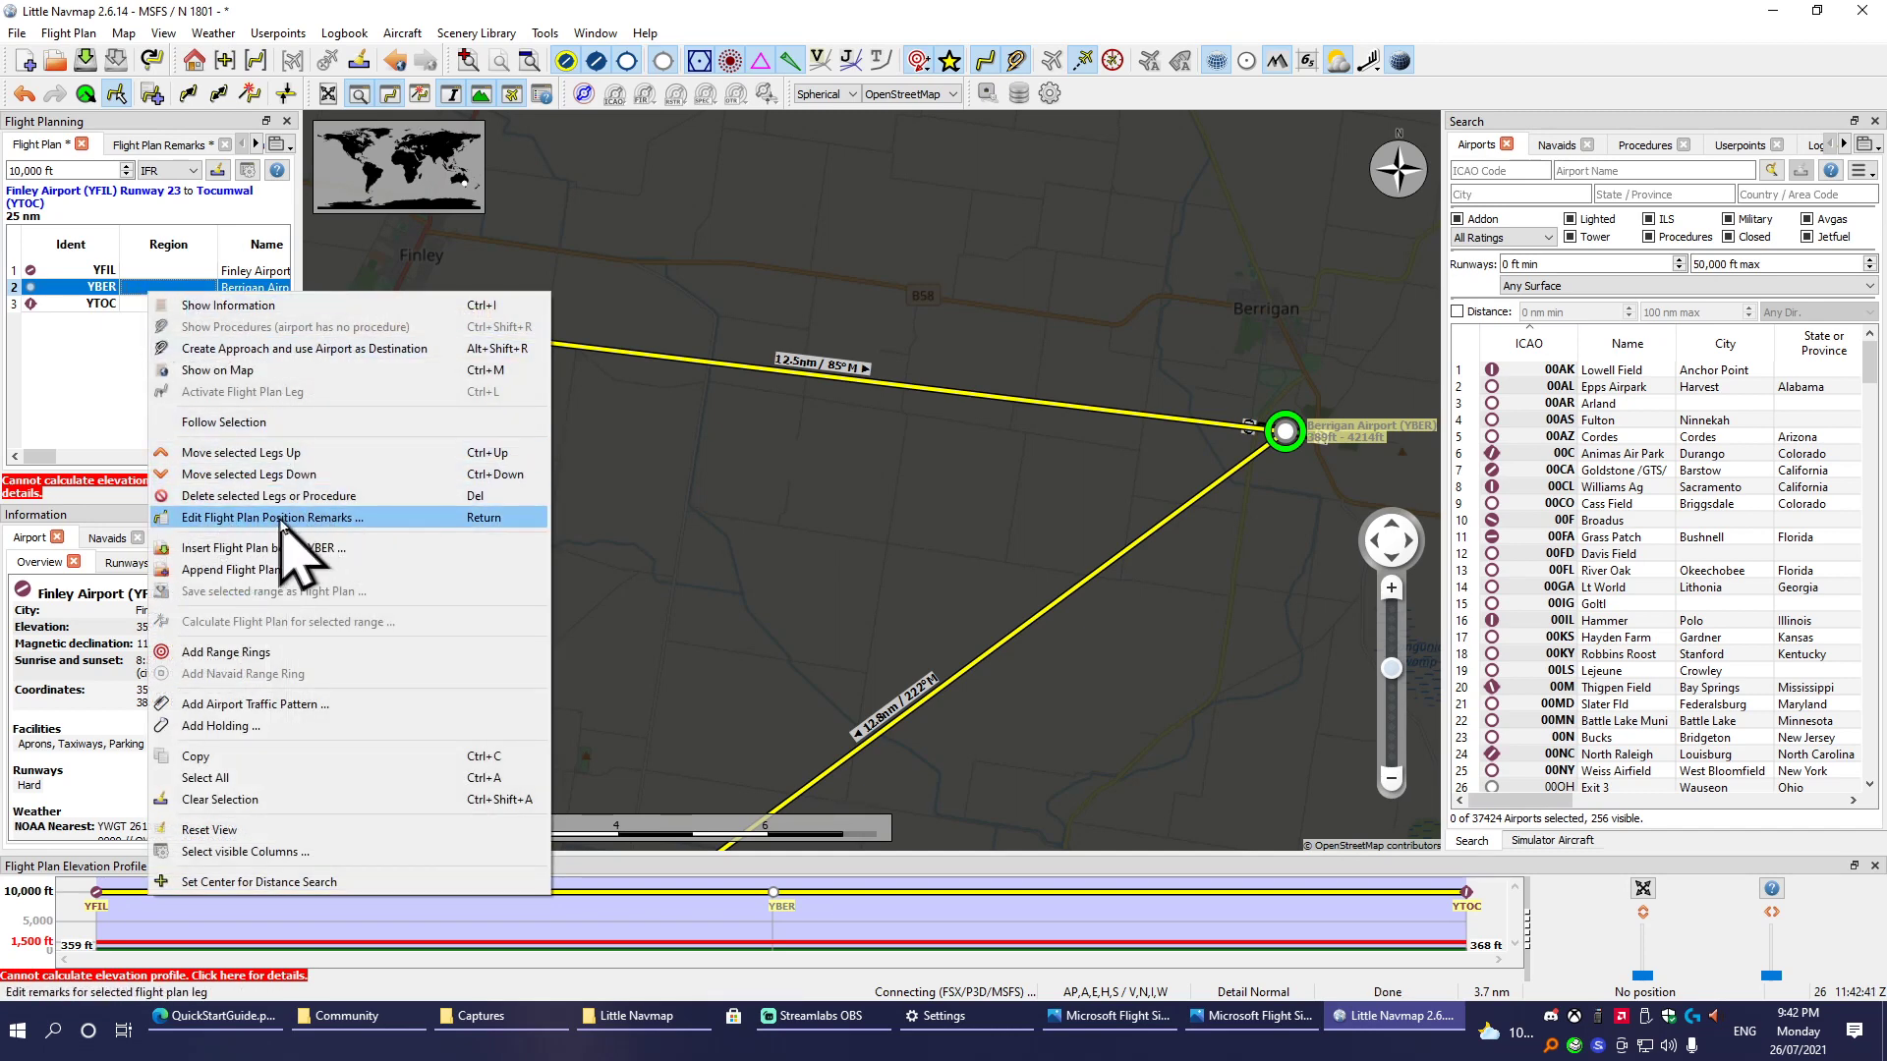
pyautogui.click(361, 521)
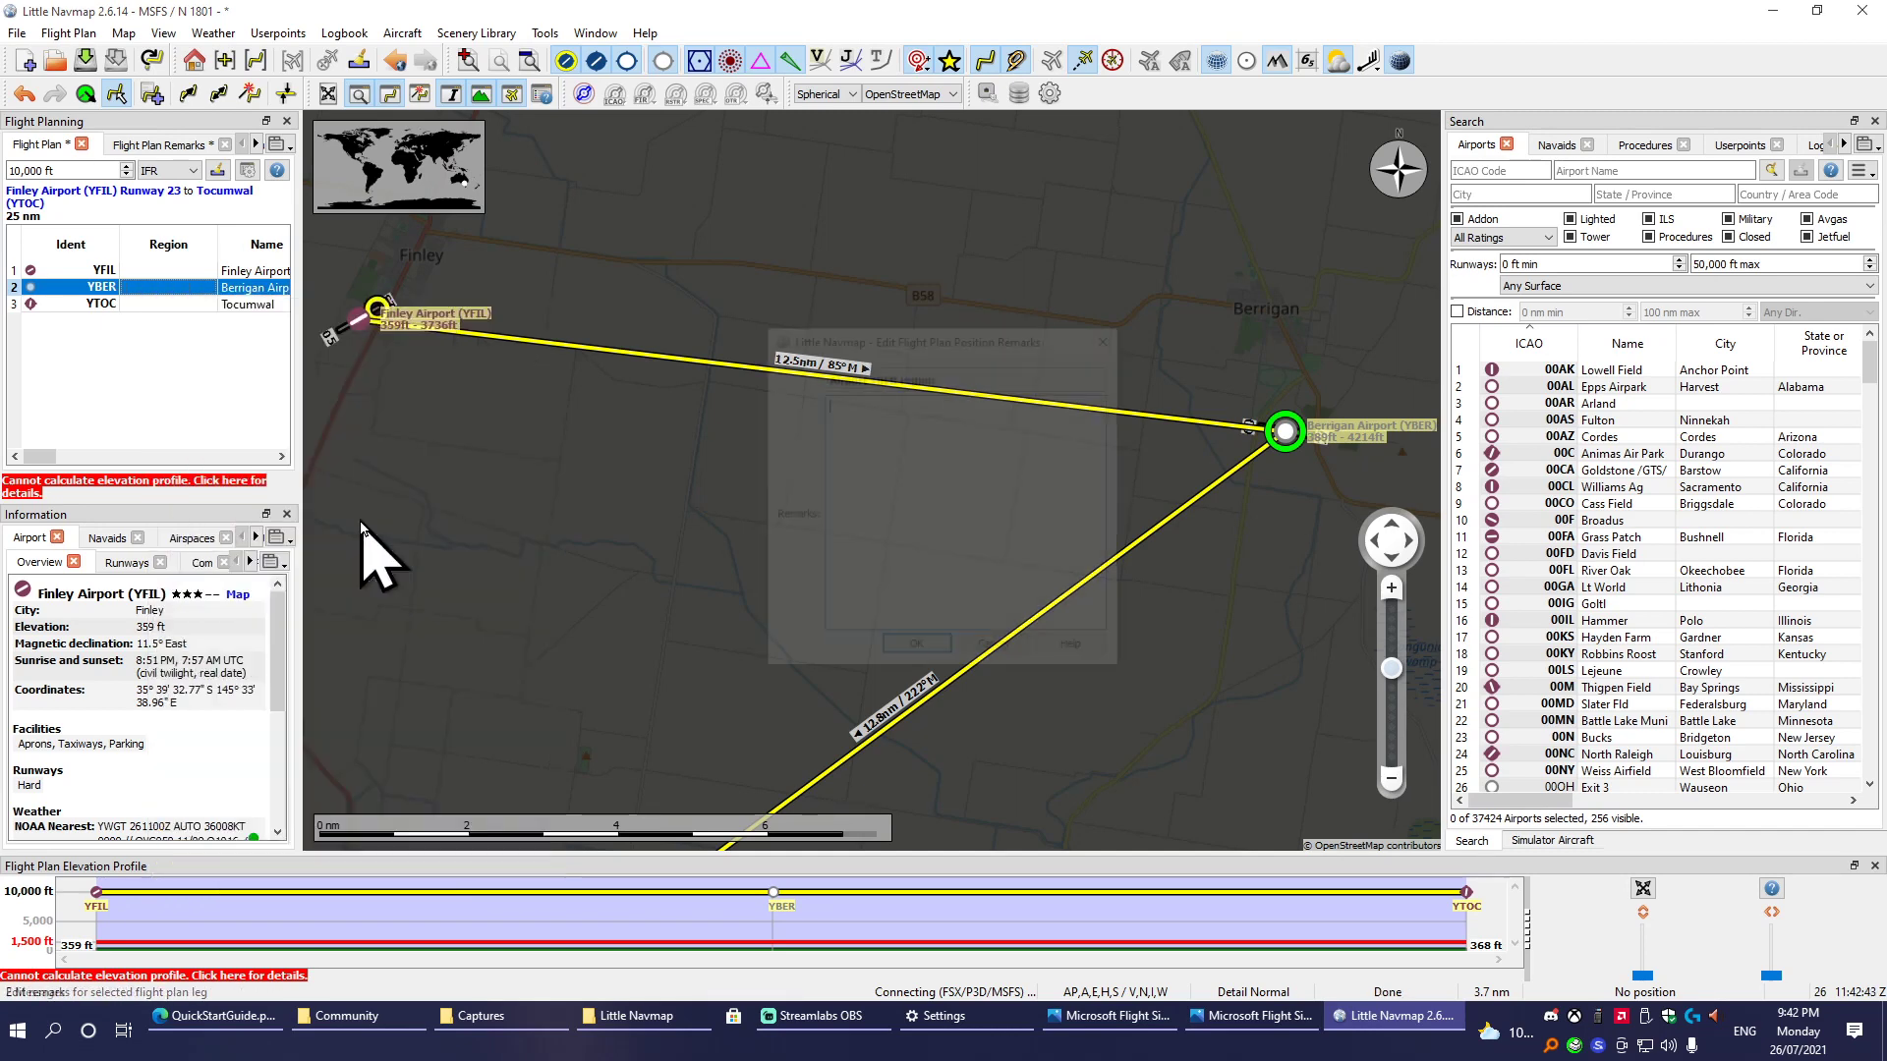
pyautogui.moveTo(938, 342); pyautogui.dragTo(614, 444)
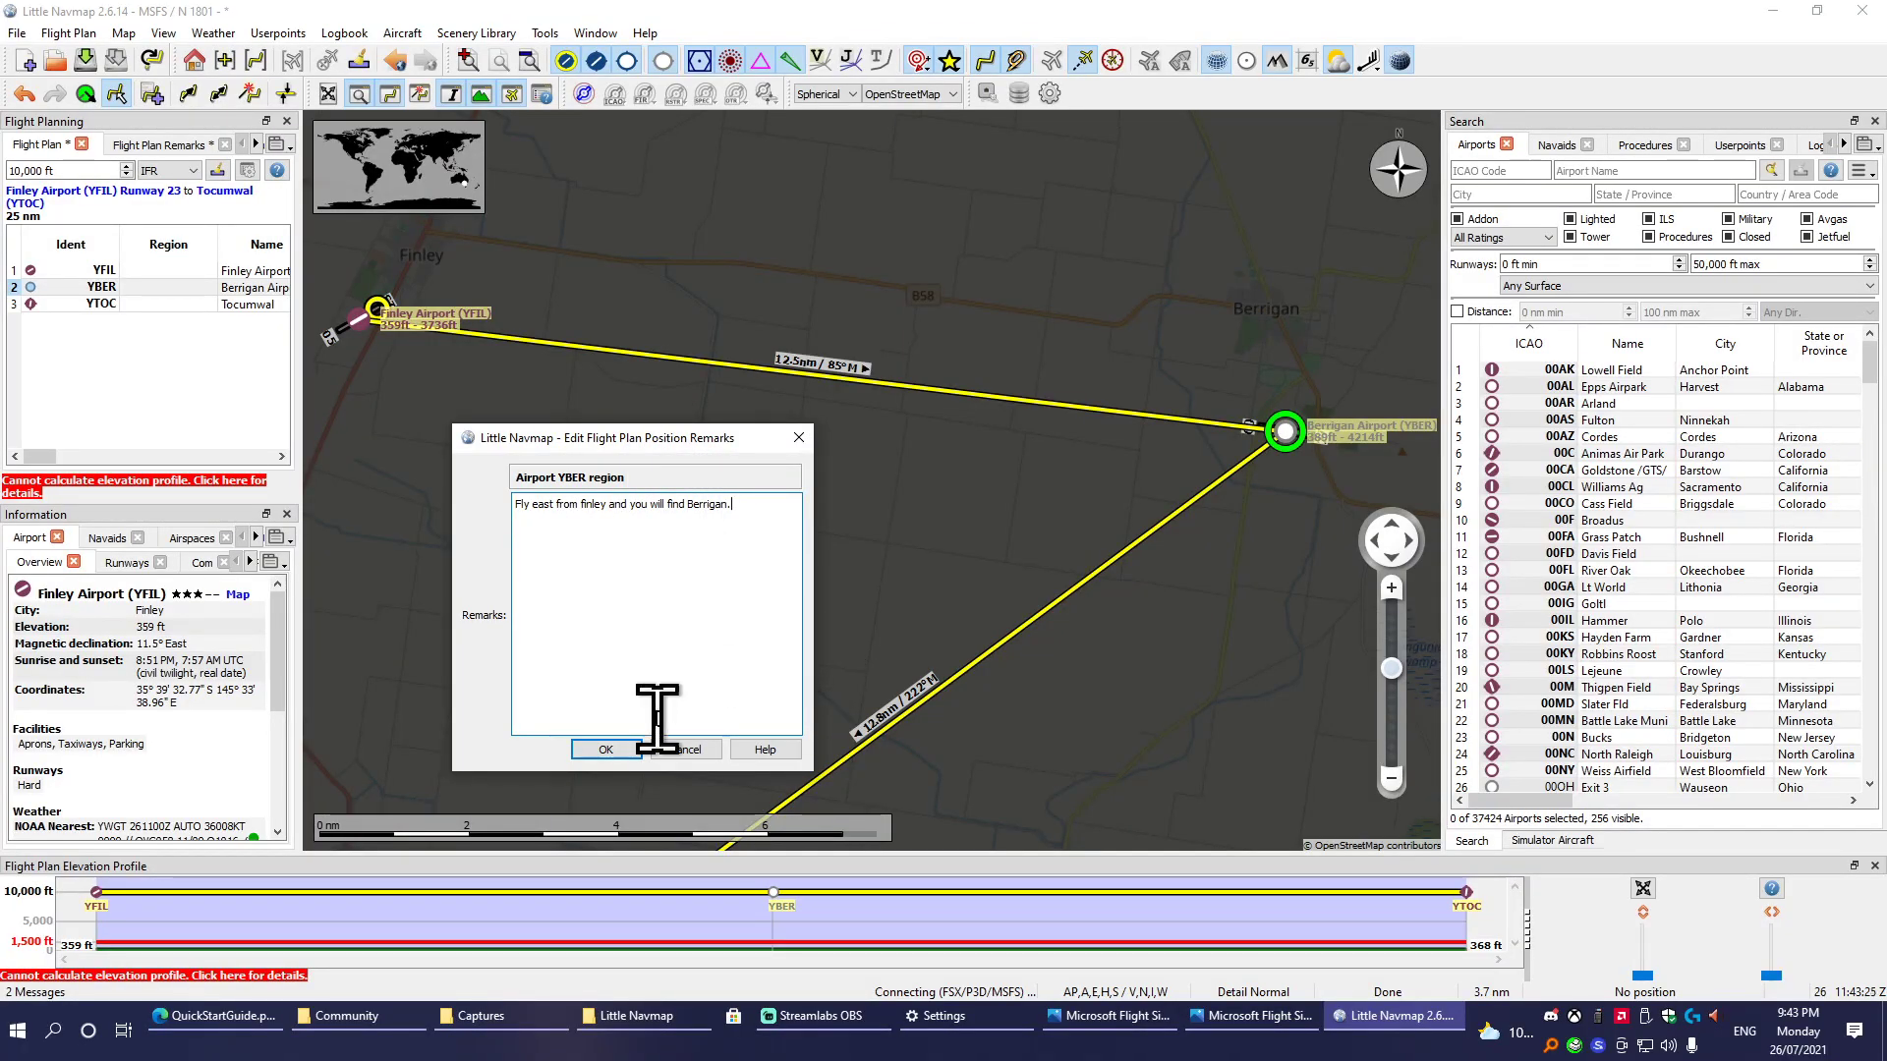
pyautogui.click(606, 749)
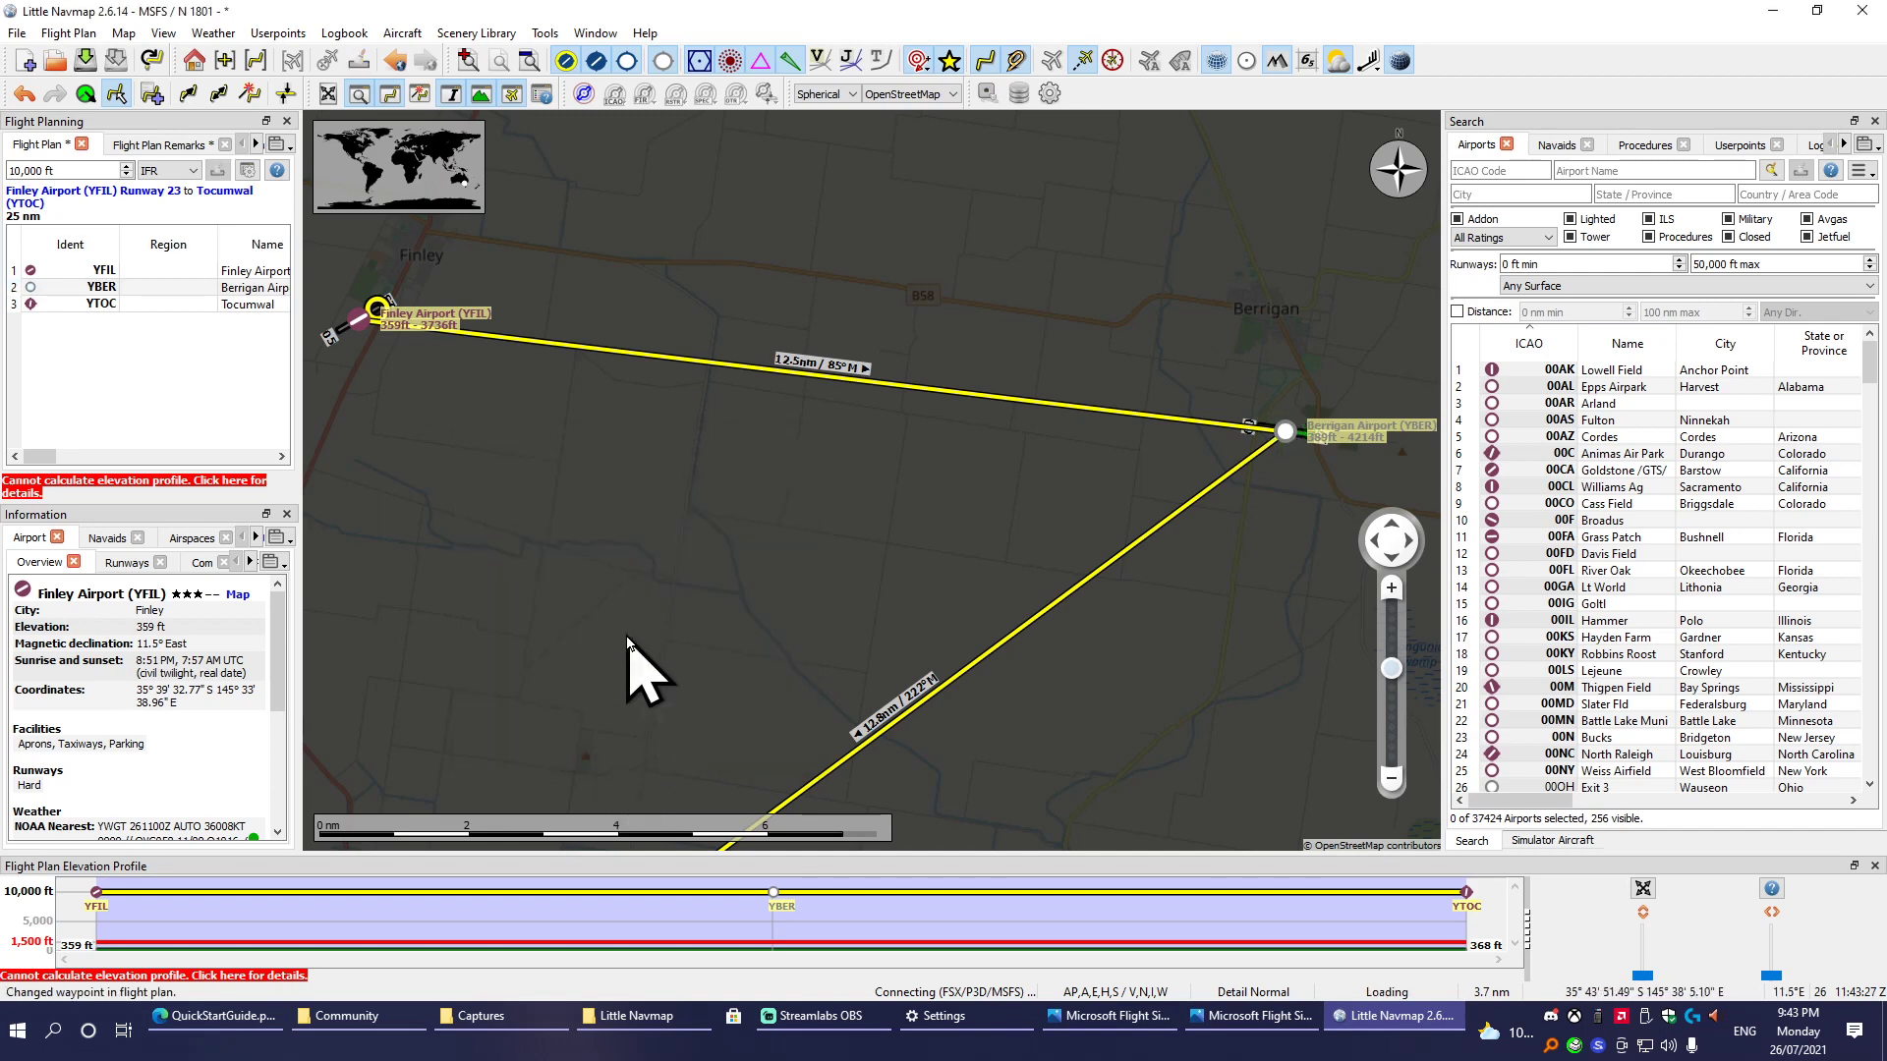
pyautogui.moveTo(619, 638); pyautogui.dragTo(709, 452)
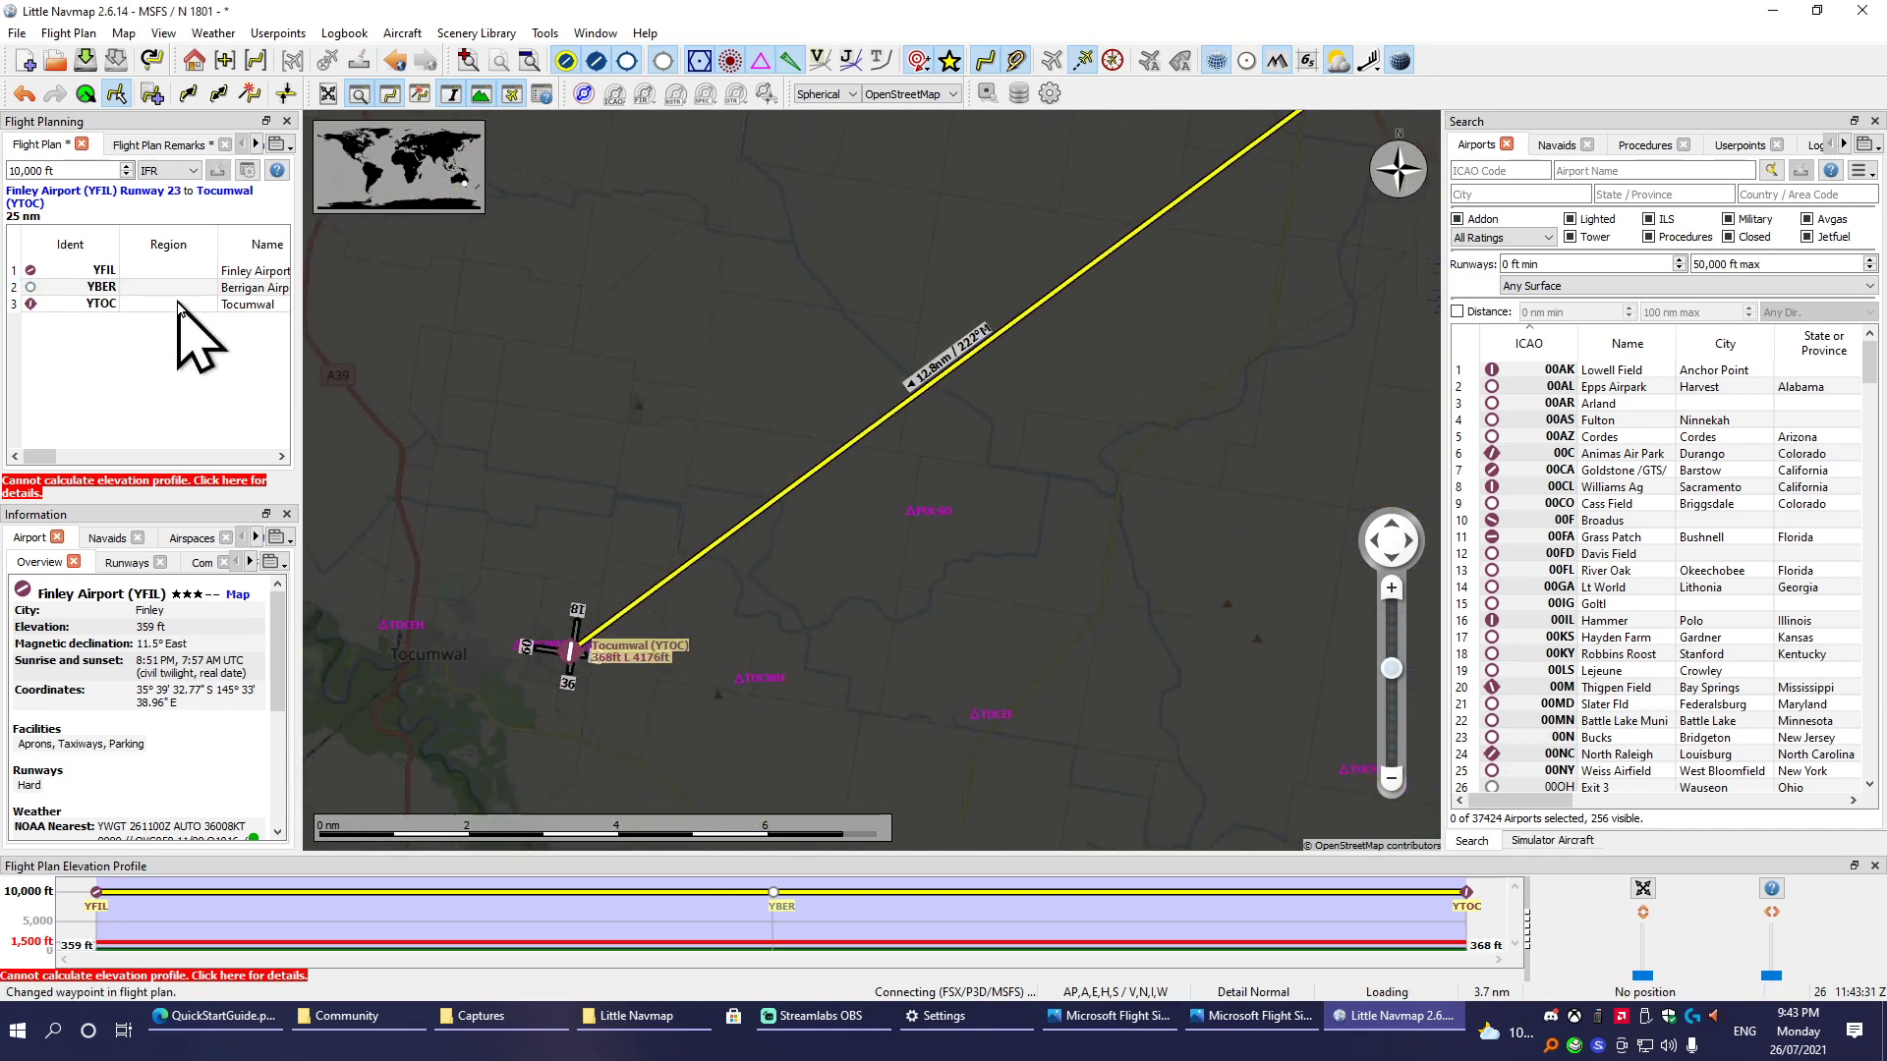
# Give Tocumwal (YTOC) the remark 'Fly Southwest from Berrigan and you will find Tocumwal on the banks of the Murray River.'.
pyautogui.rightClick(179, 305)
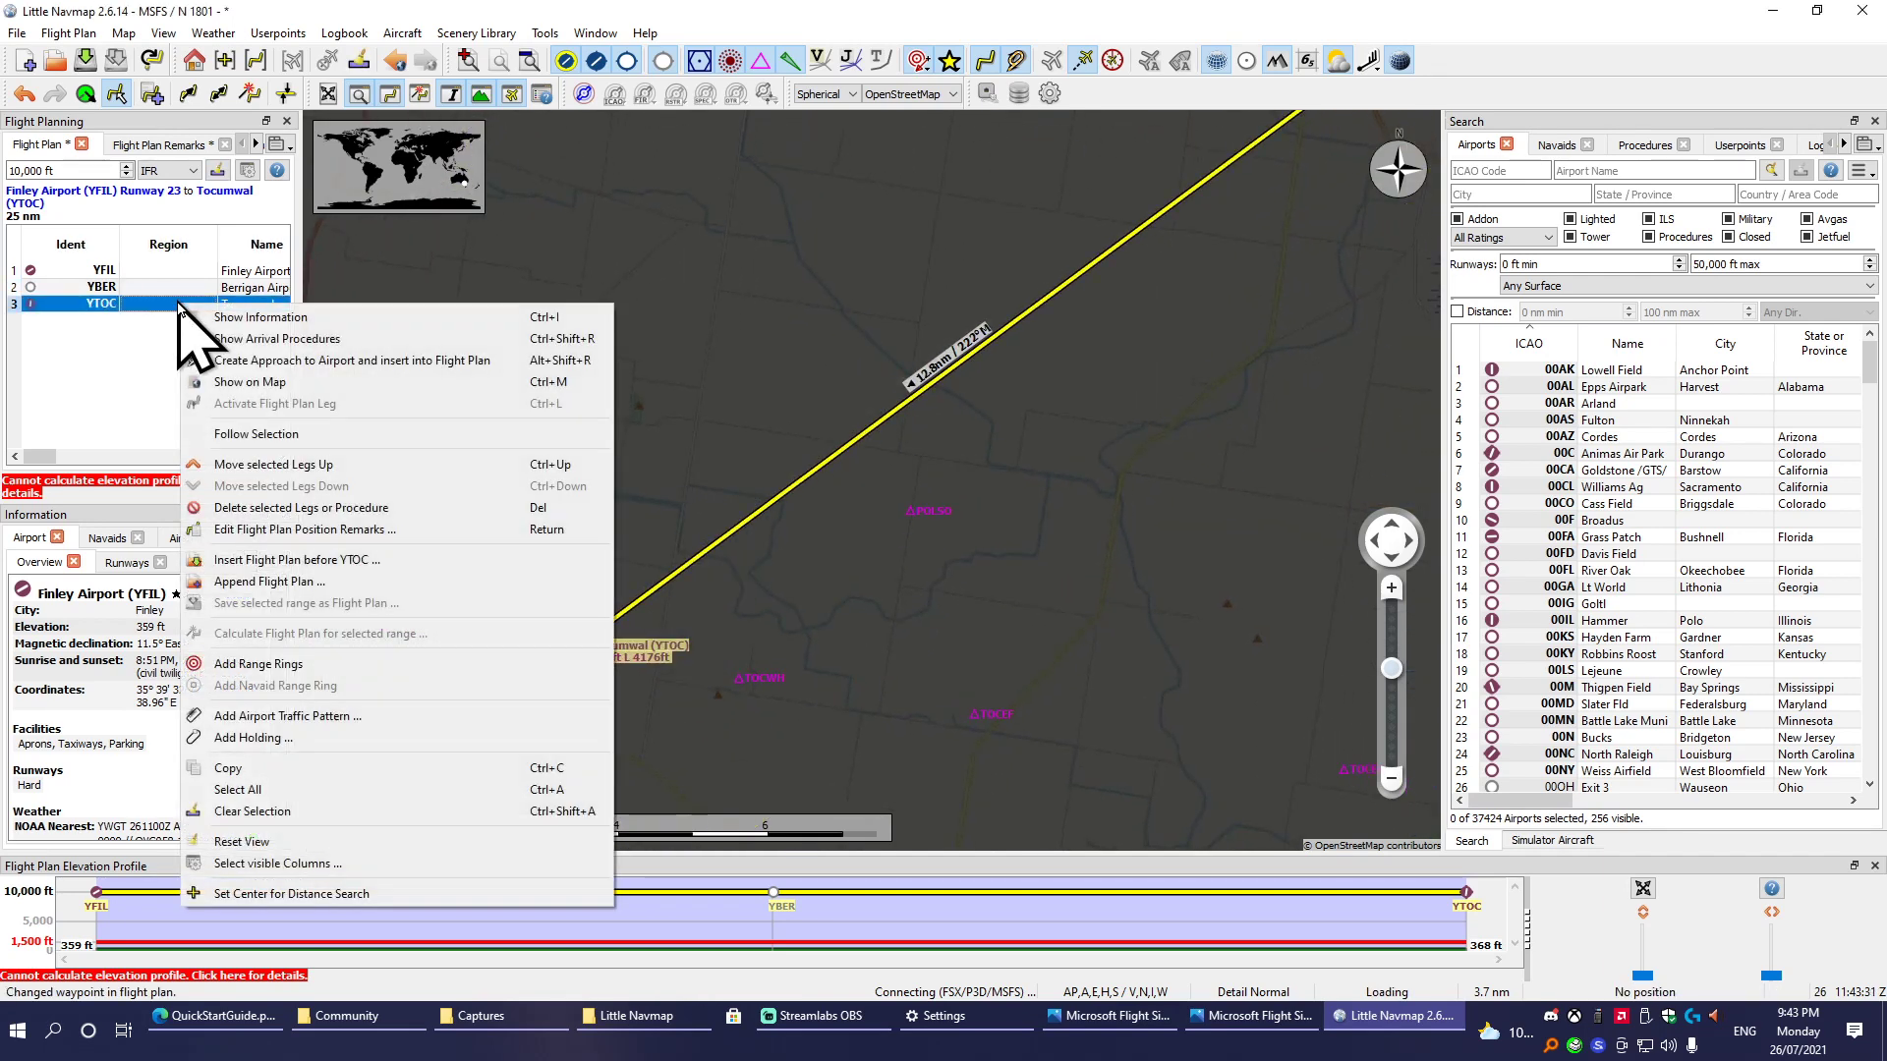
pyautogui.click(381, 532)
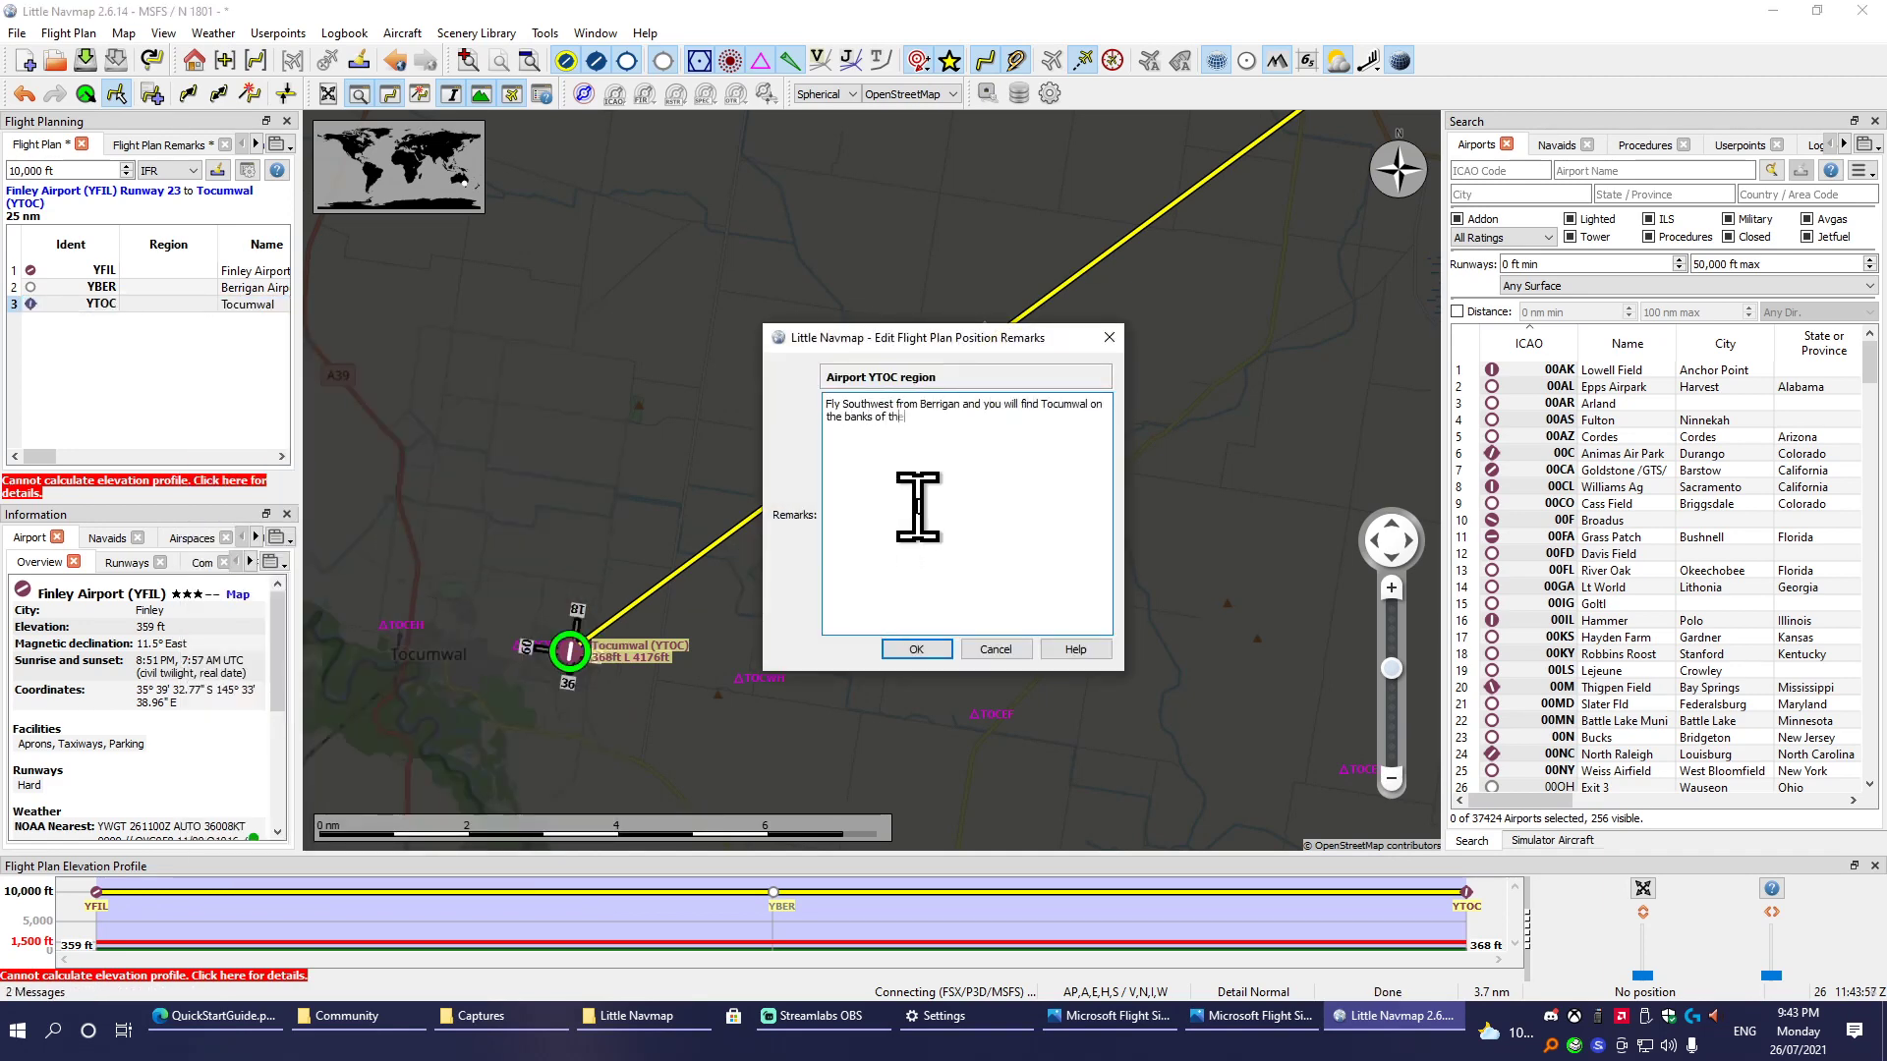
pyautogui.click(927, 649)
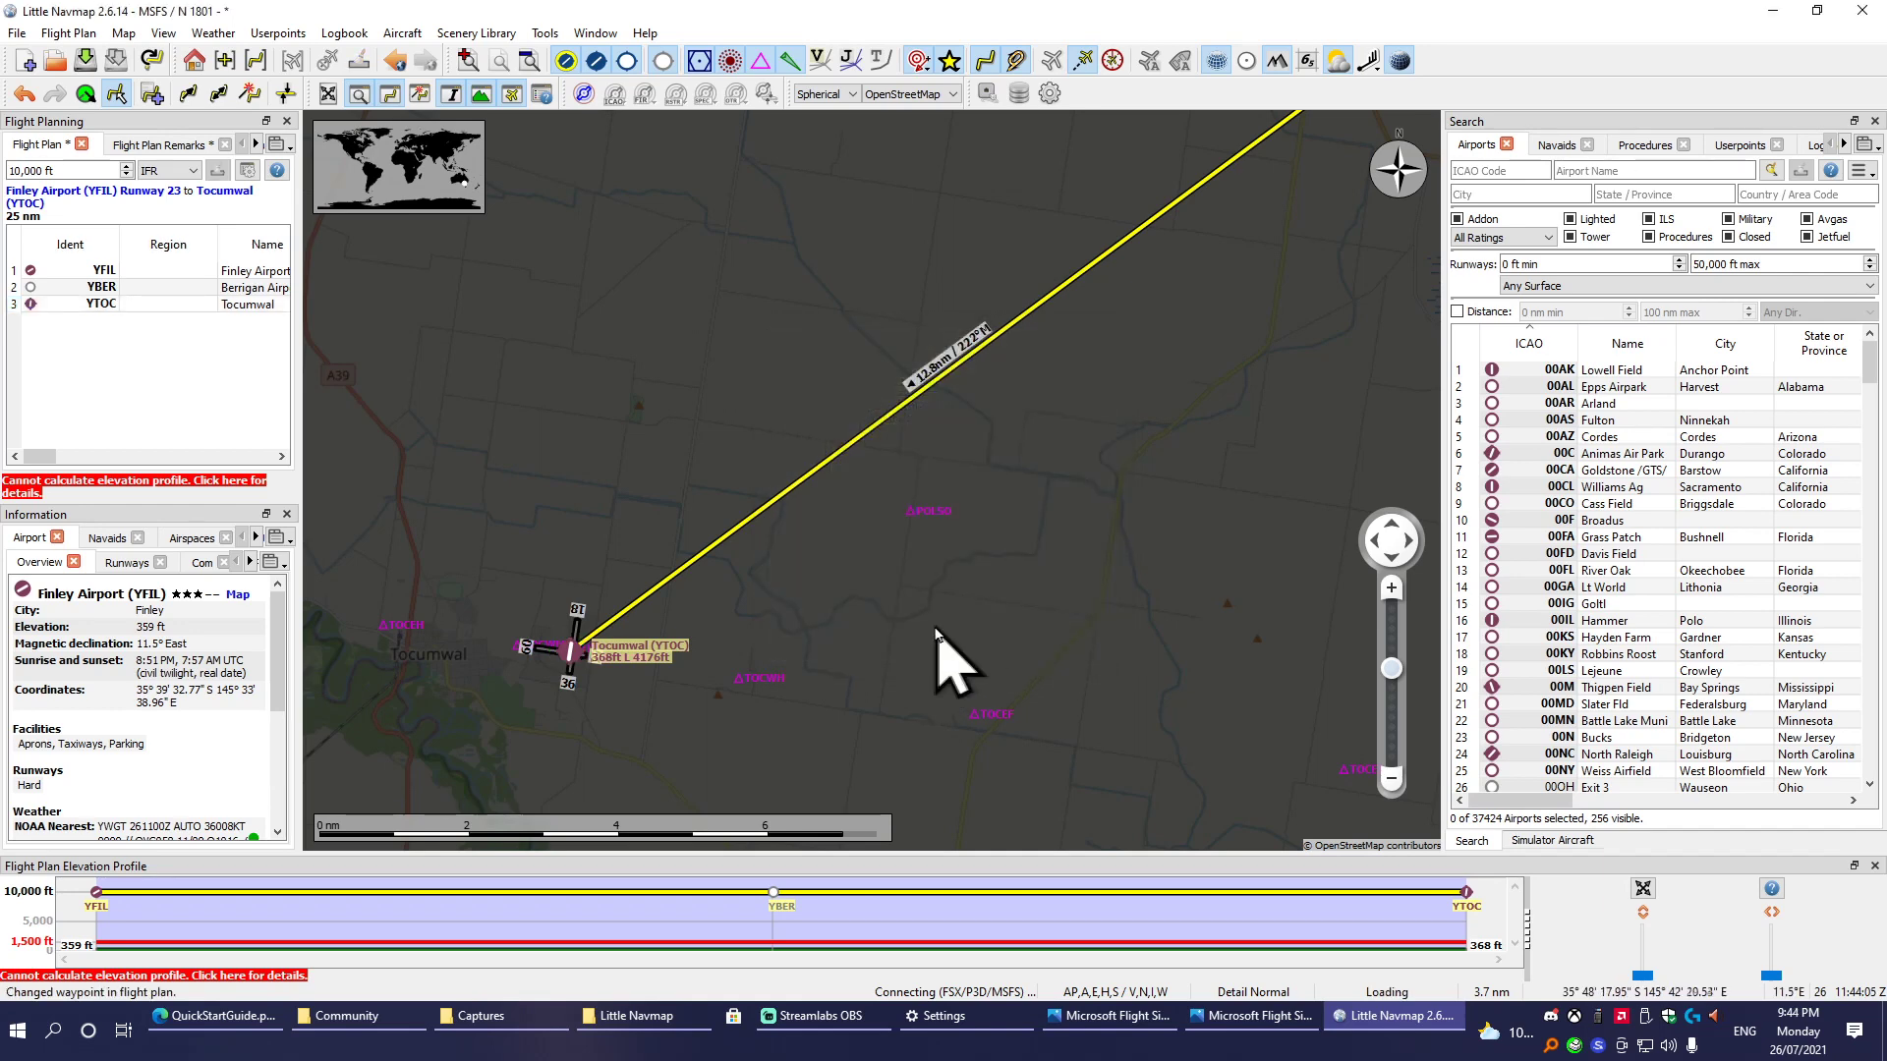
pyautogui.scroll(-1, 940, 623)
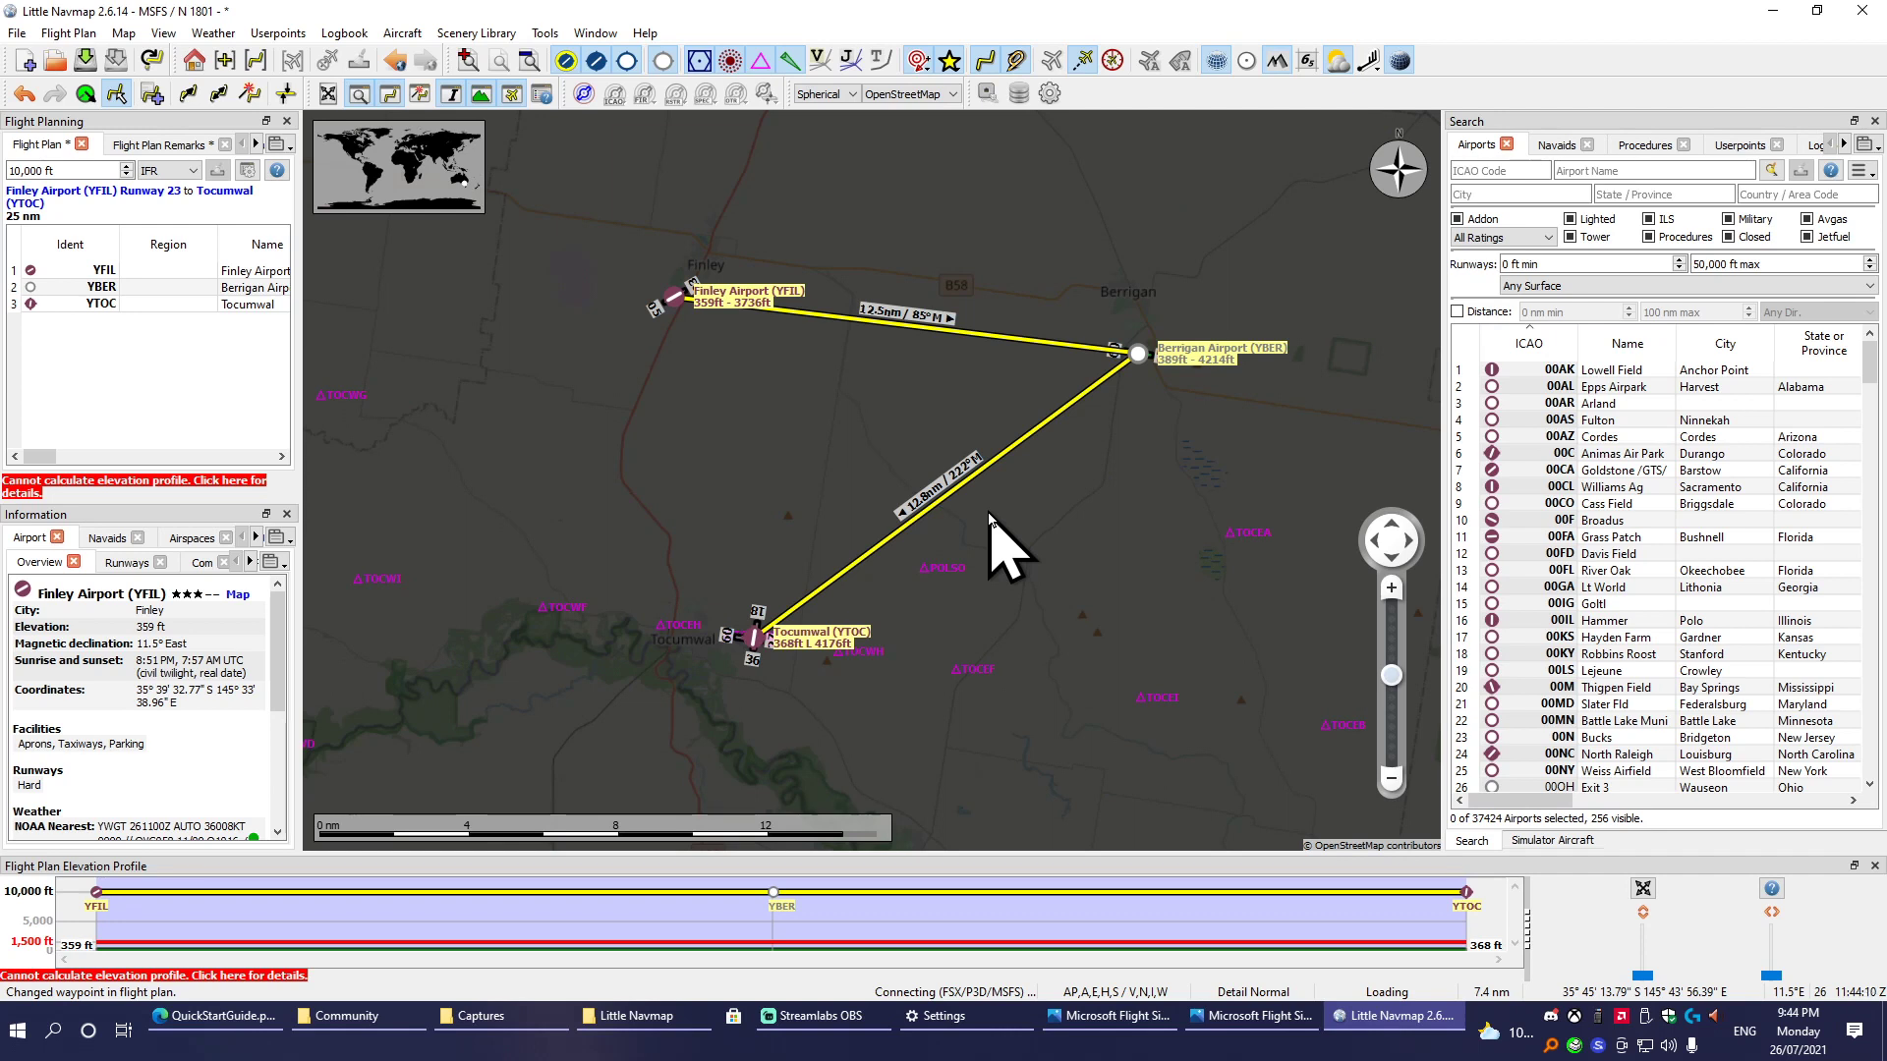
# Save the plan as 'IFR Finley Airport (YFIL) to Tocumwal (YTOC).lnmpln' and open the BushTripInjector folder.
pyautogui.click(86, 61)
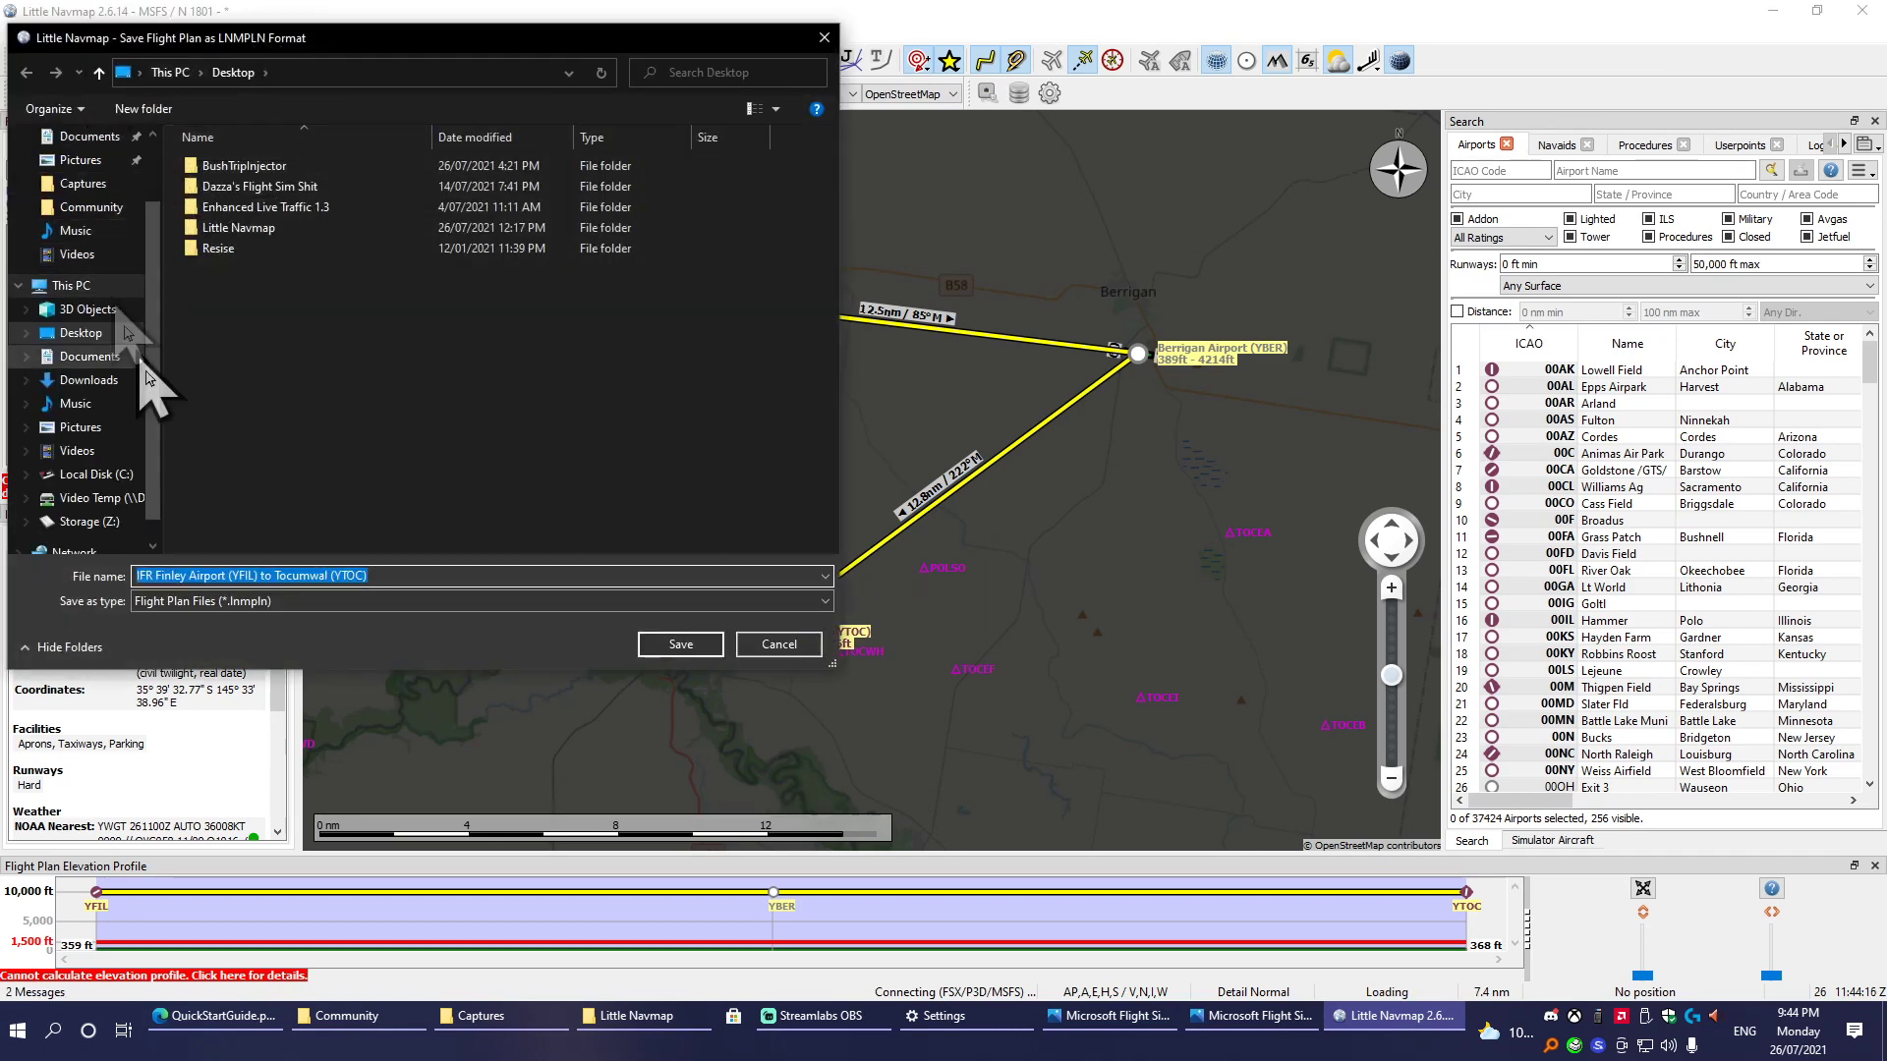
pyautogui.click(684, 647)
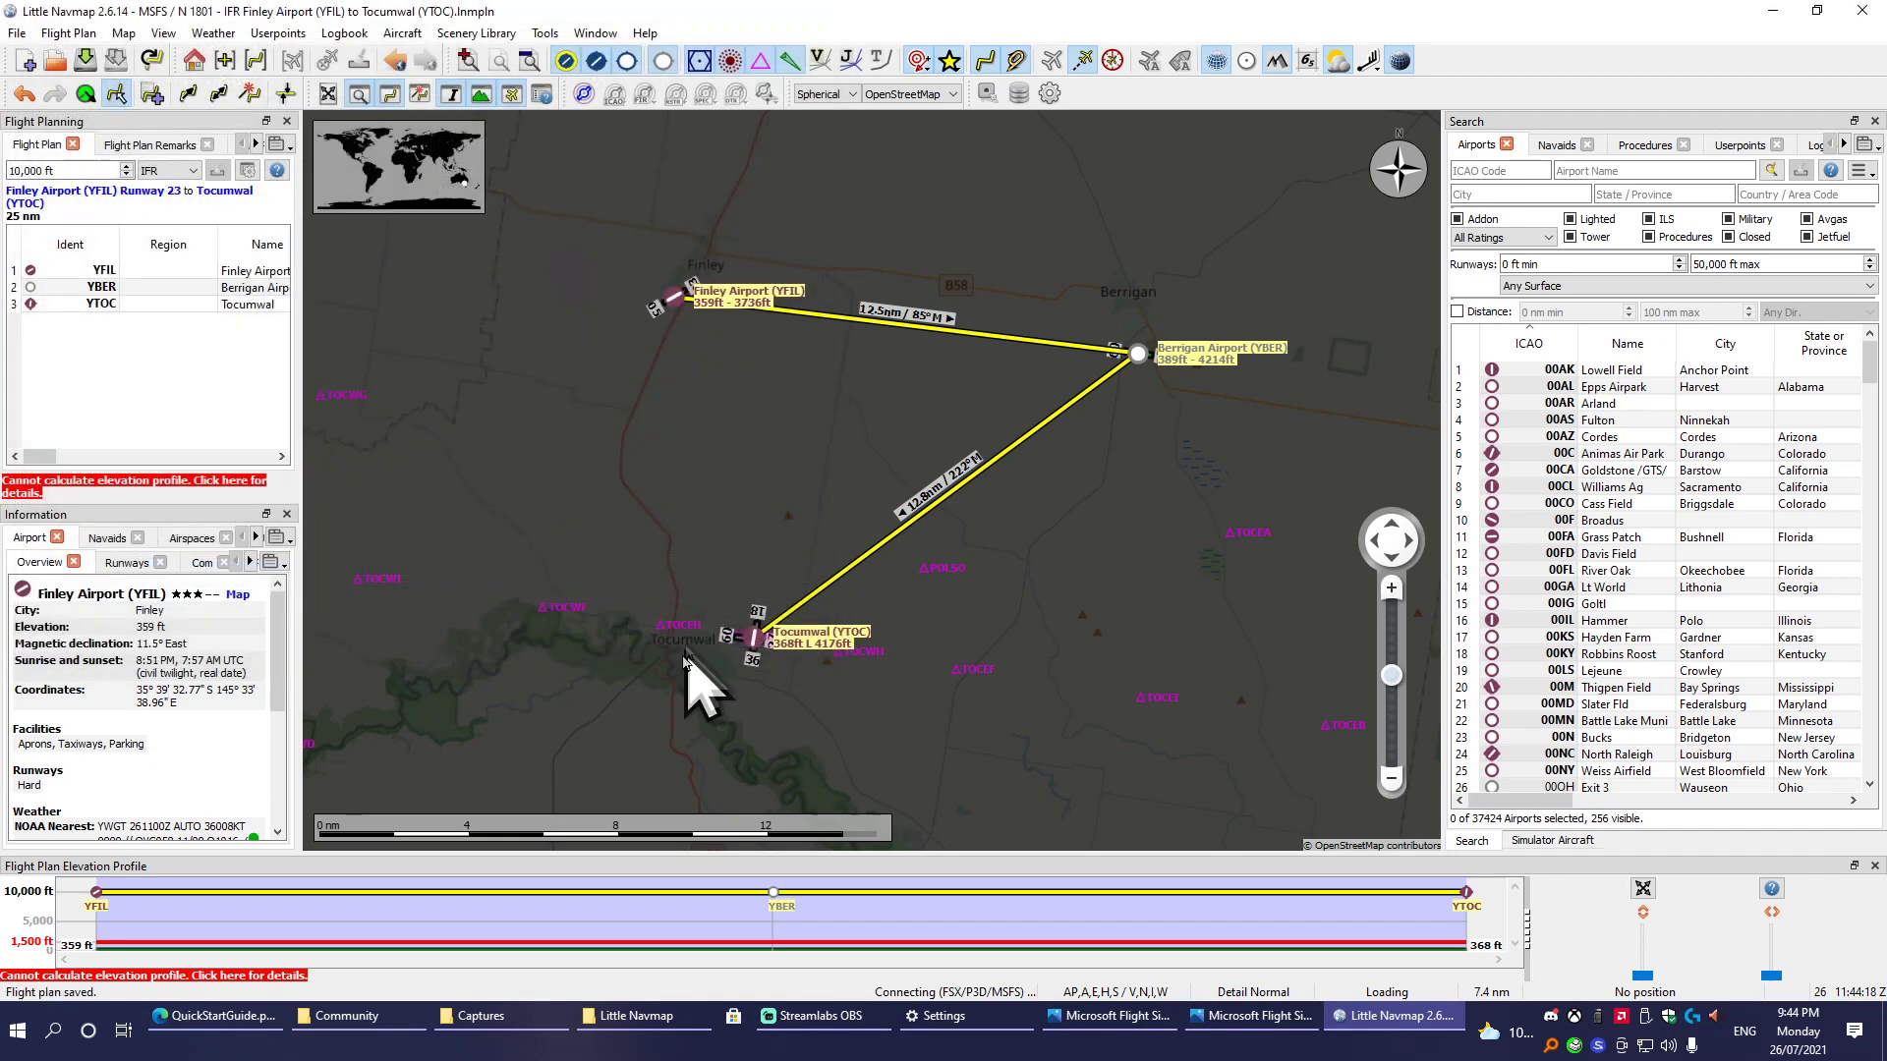
pyautogui.click(1759, 12)
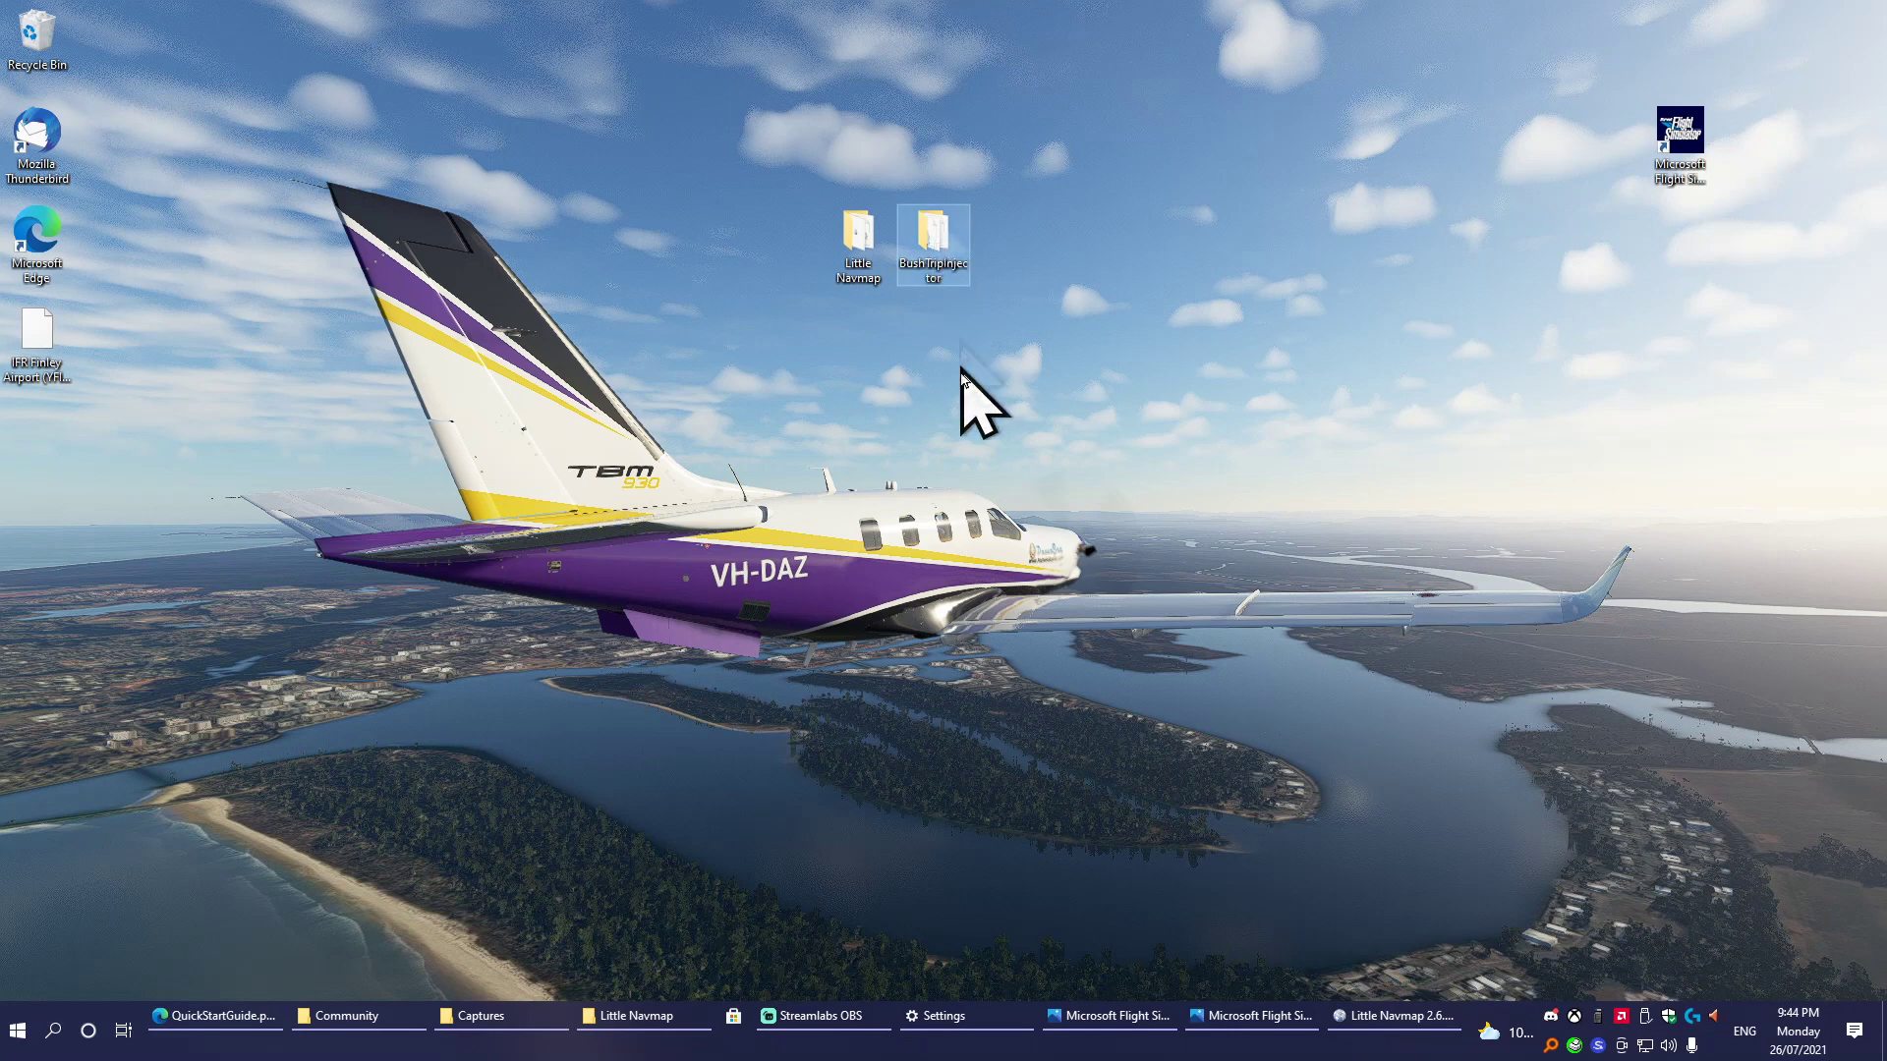
pyautogui.doubleClick(945, 258)
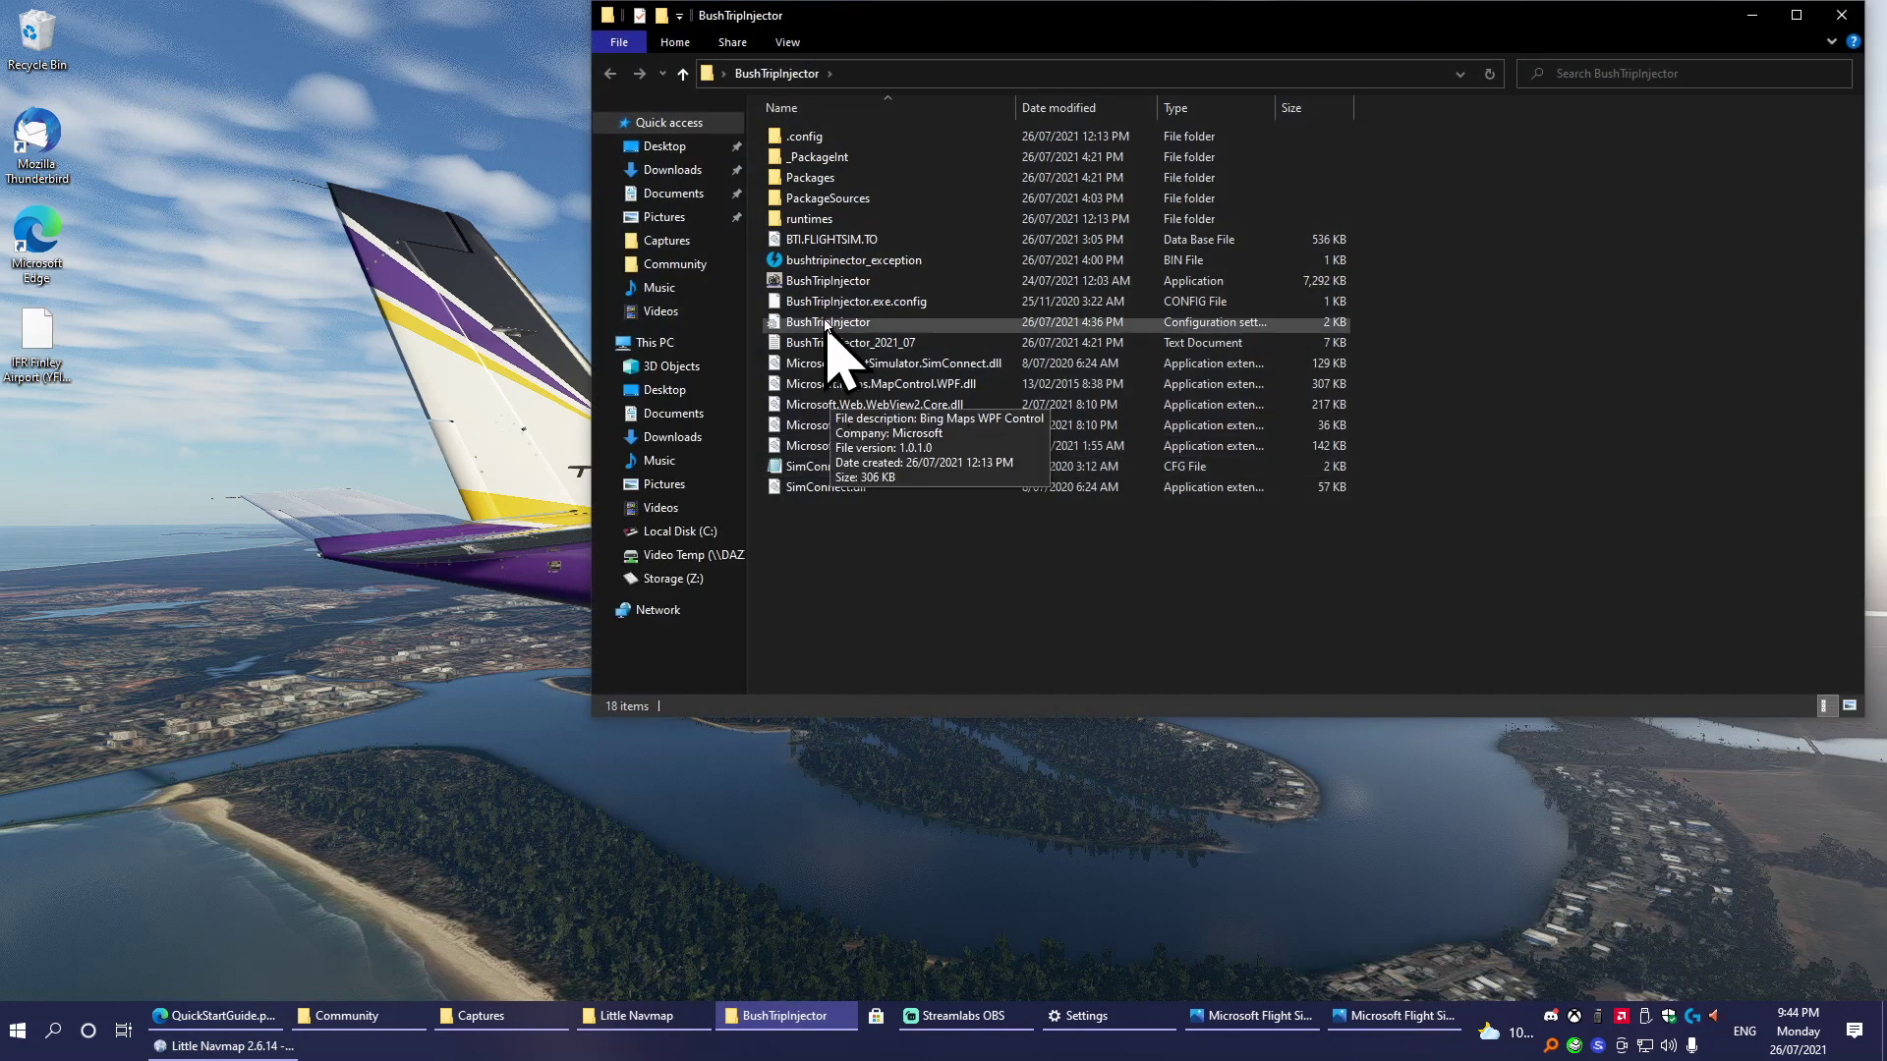
# Launch BushTripInjector and load 'IFR Finley Airport (YFIL) to Tocumwal (YTOC).lnmpln' into the mission.
pyautogui.doubleClick(840, 281)
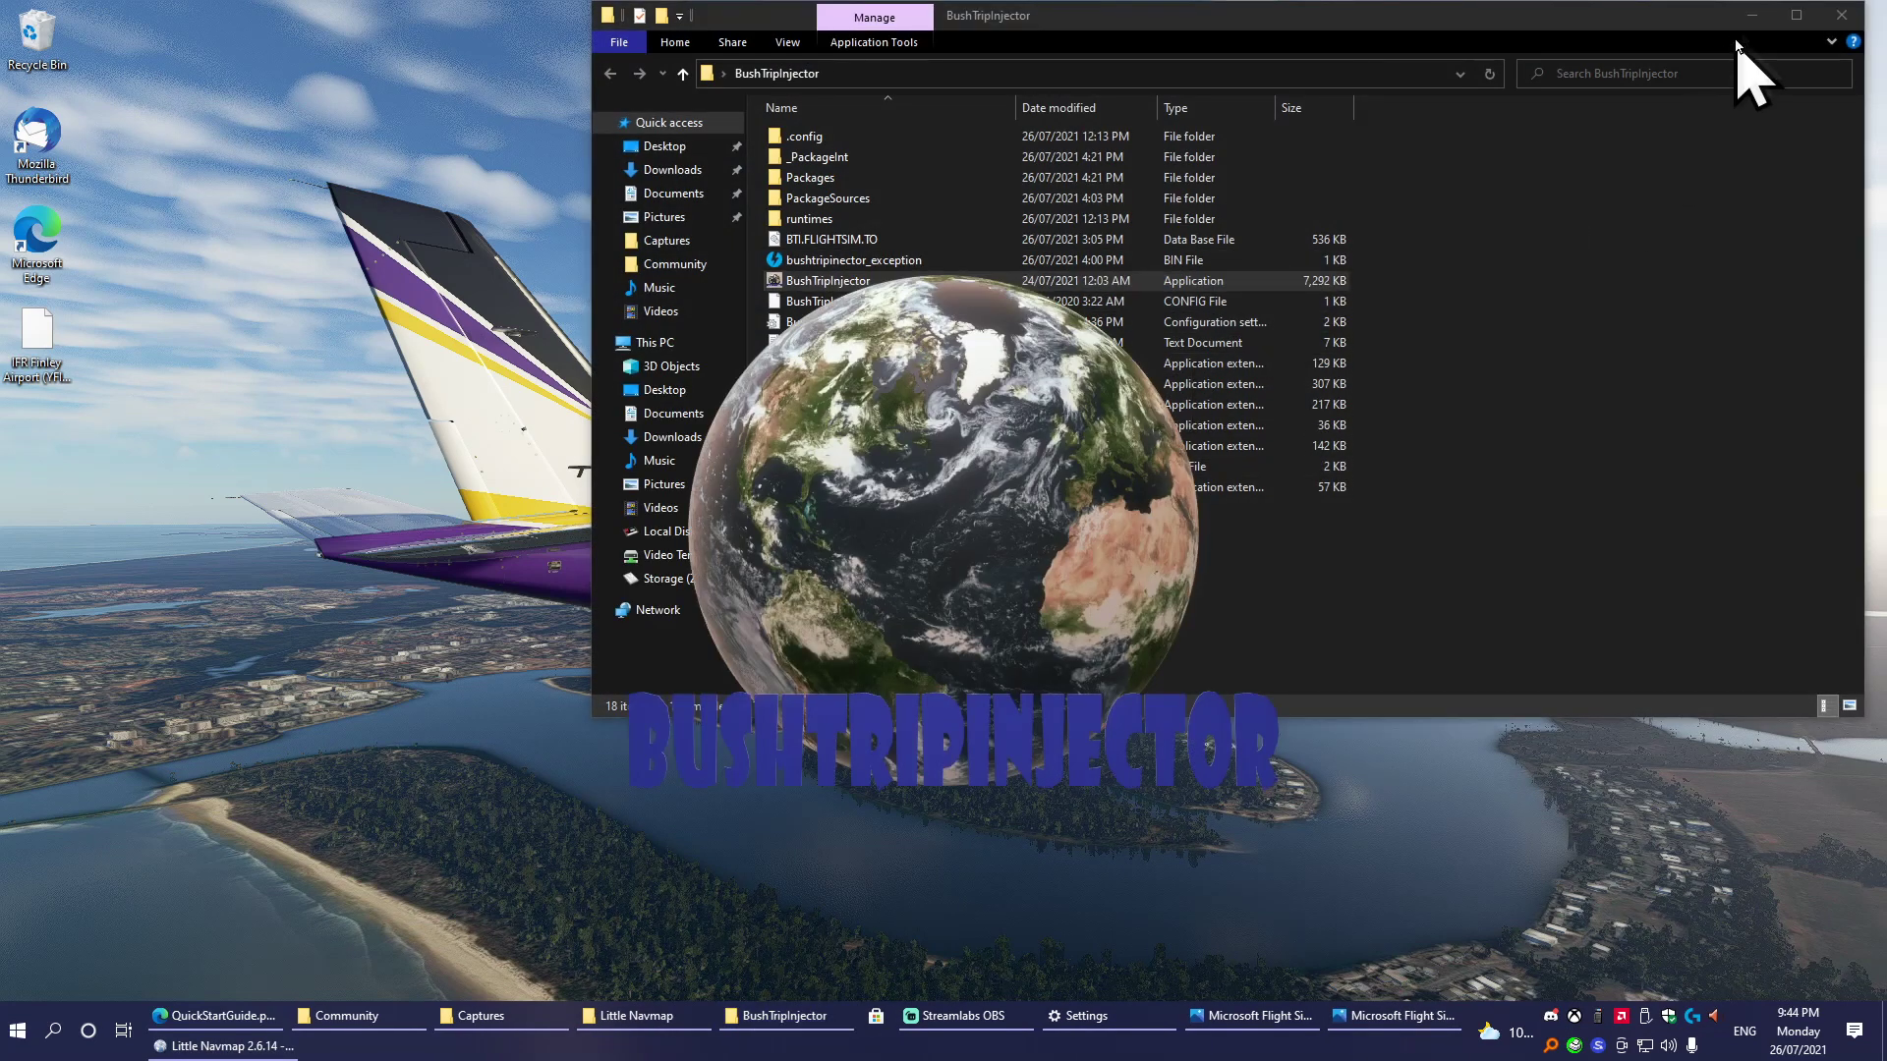
pyautogui.click(1751, 15)
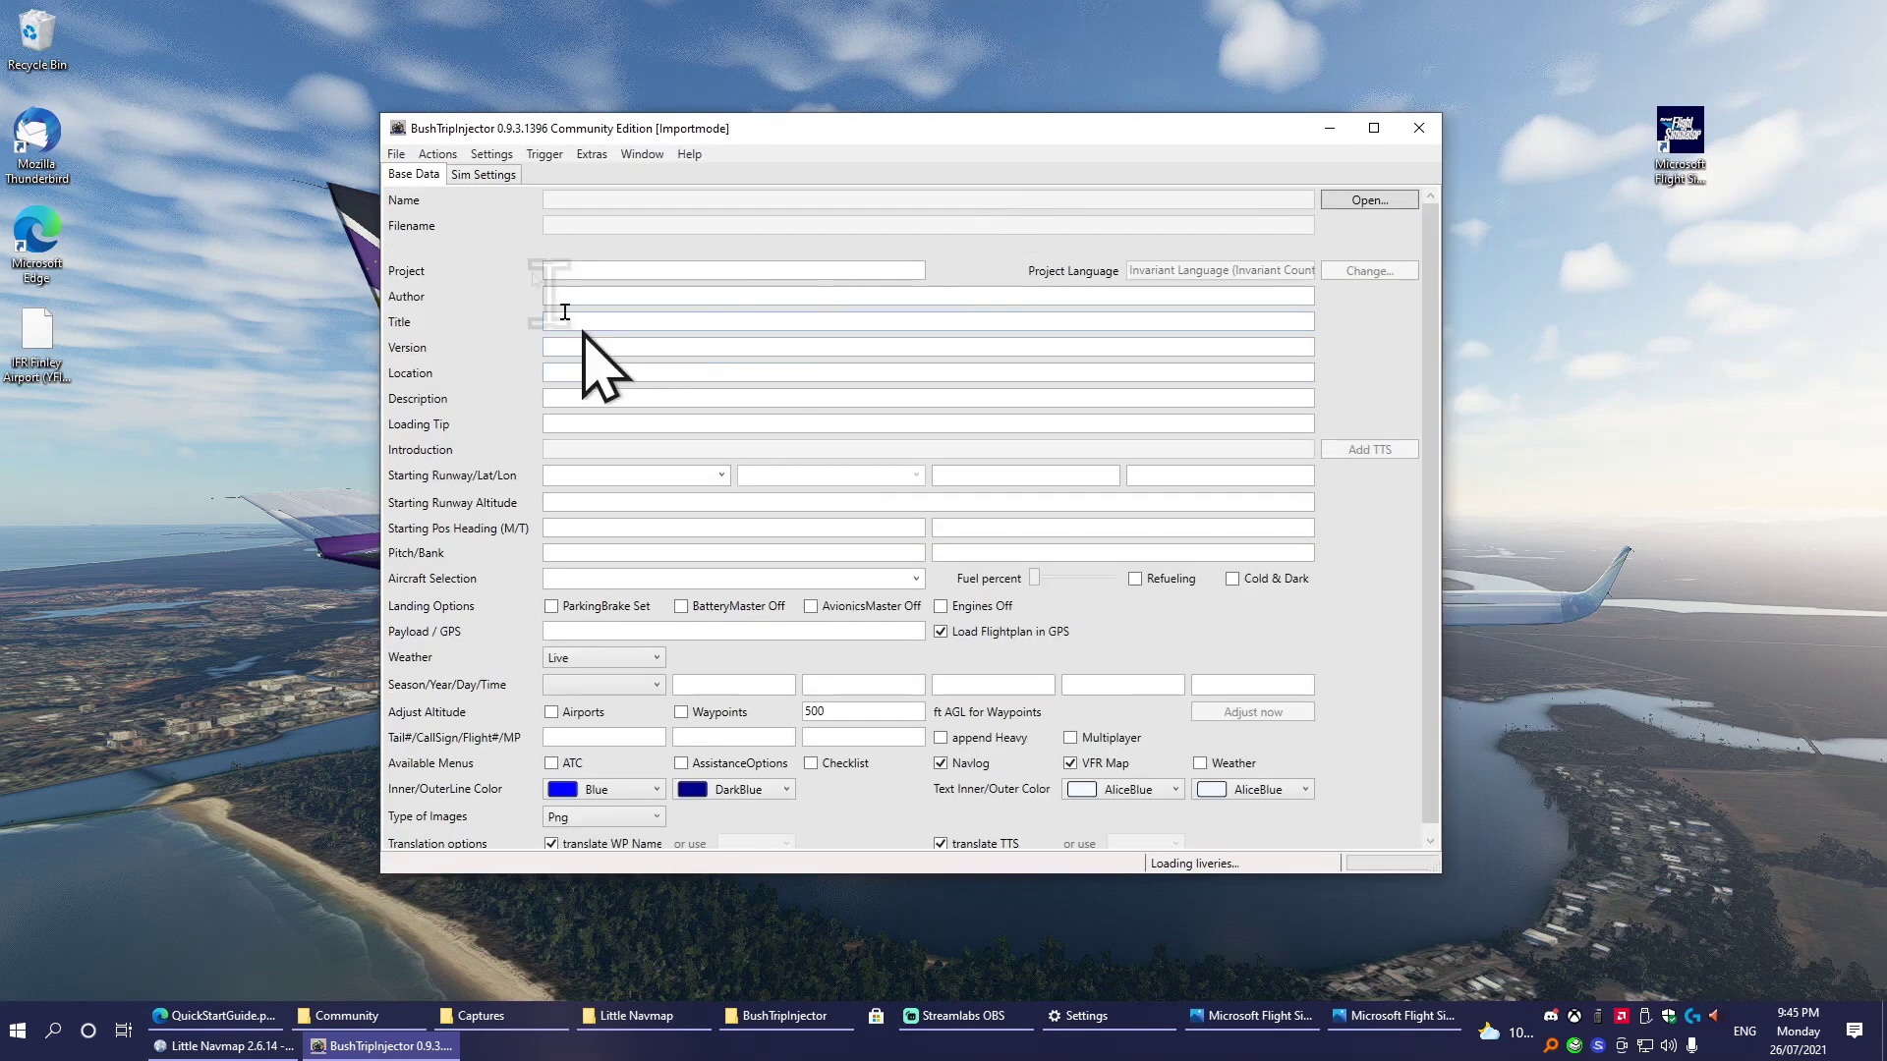
pyautogui.click(396, 155)
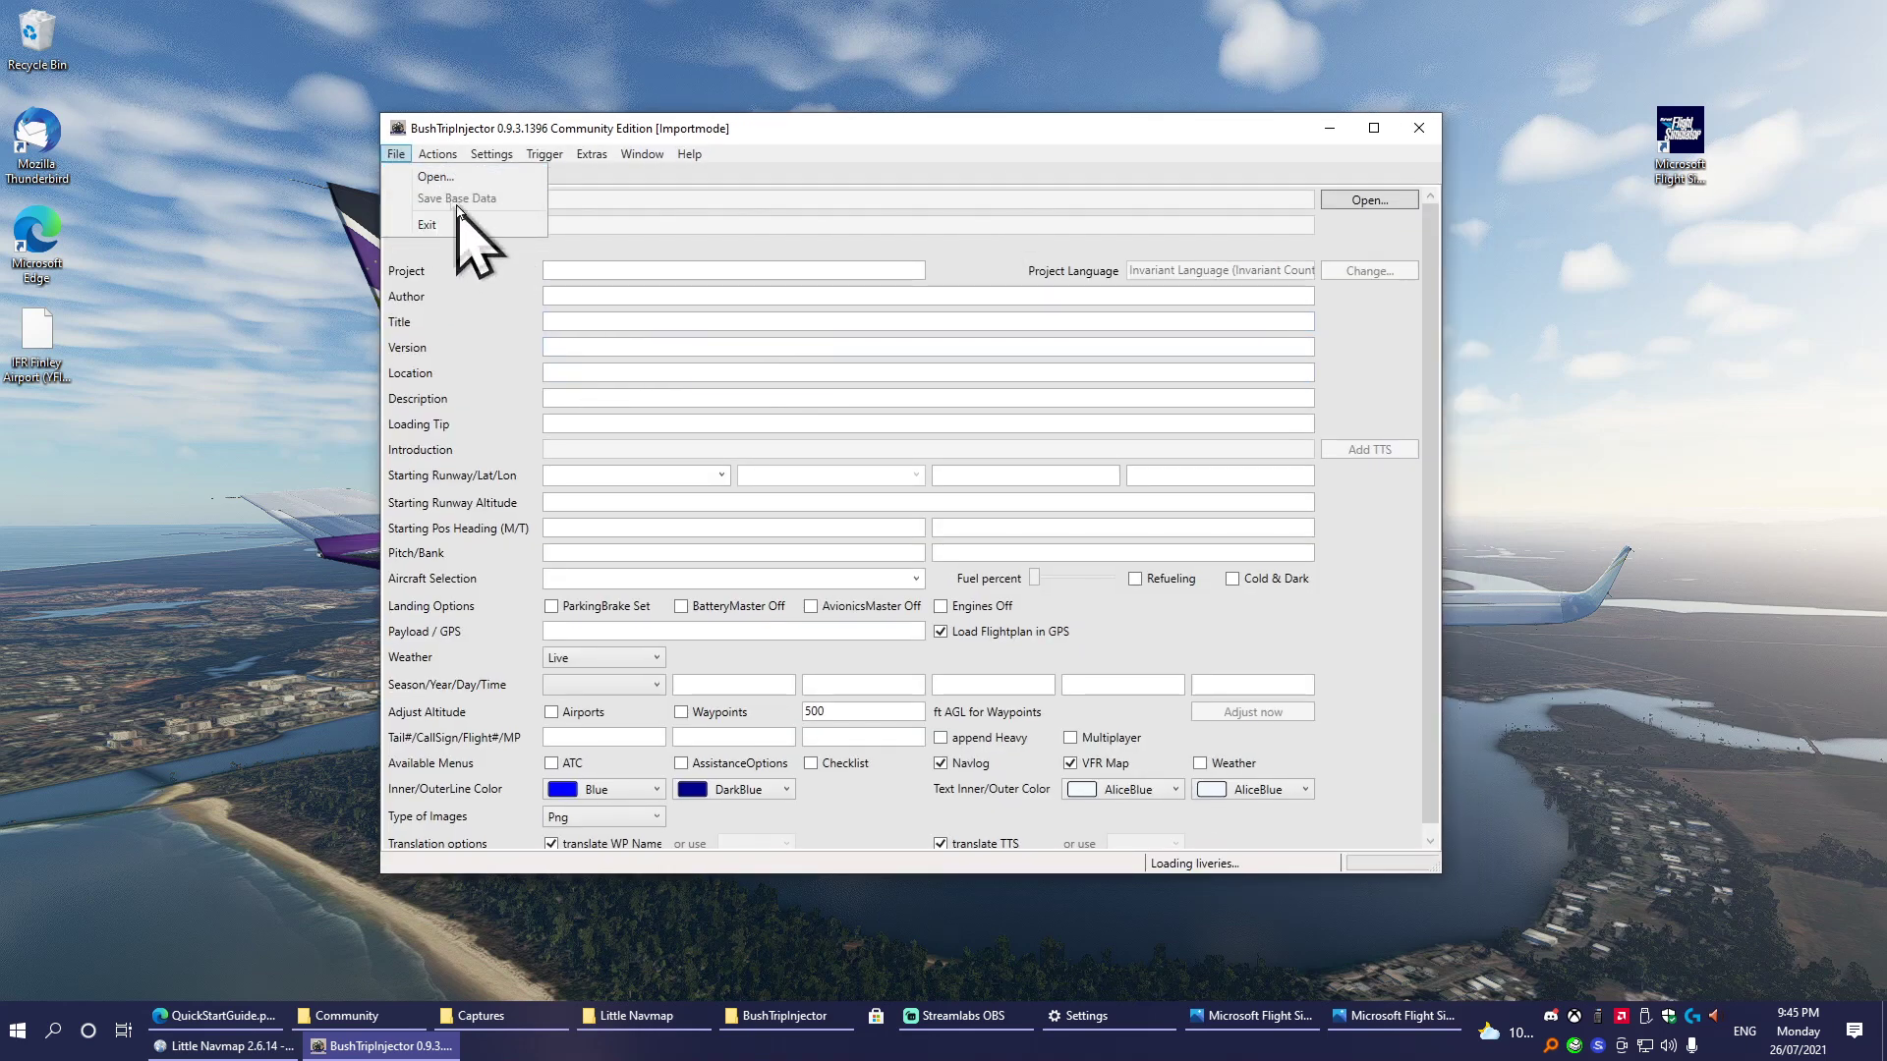
pyautogui.click(435, 177)
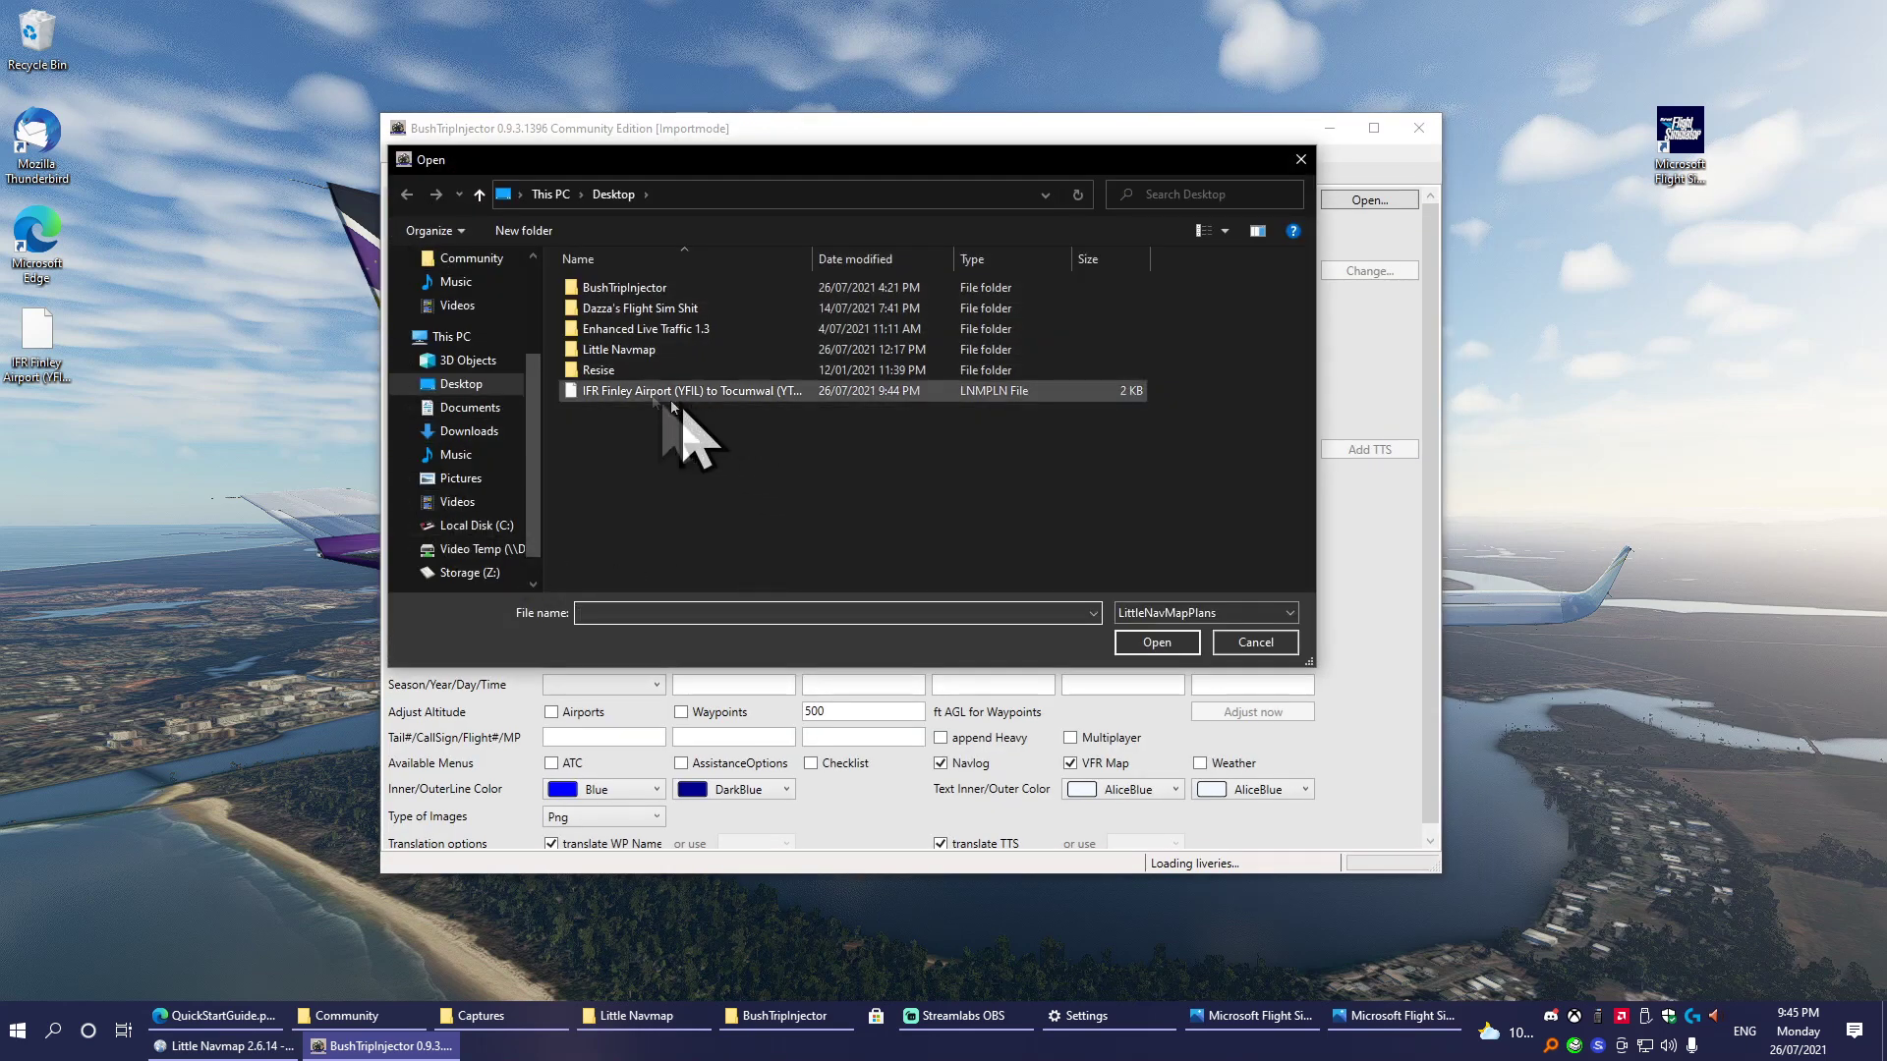
pyautogui.click(670, 393)
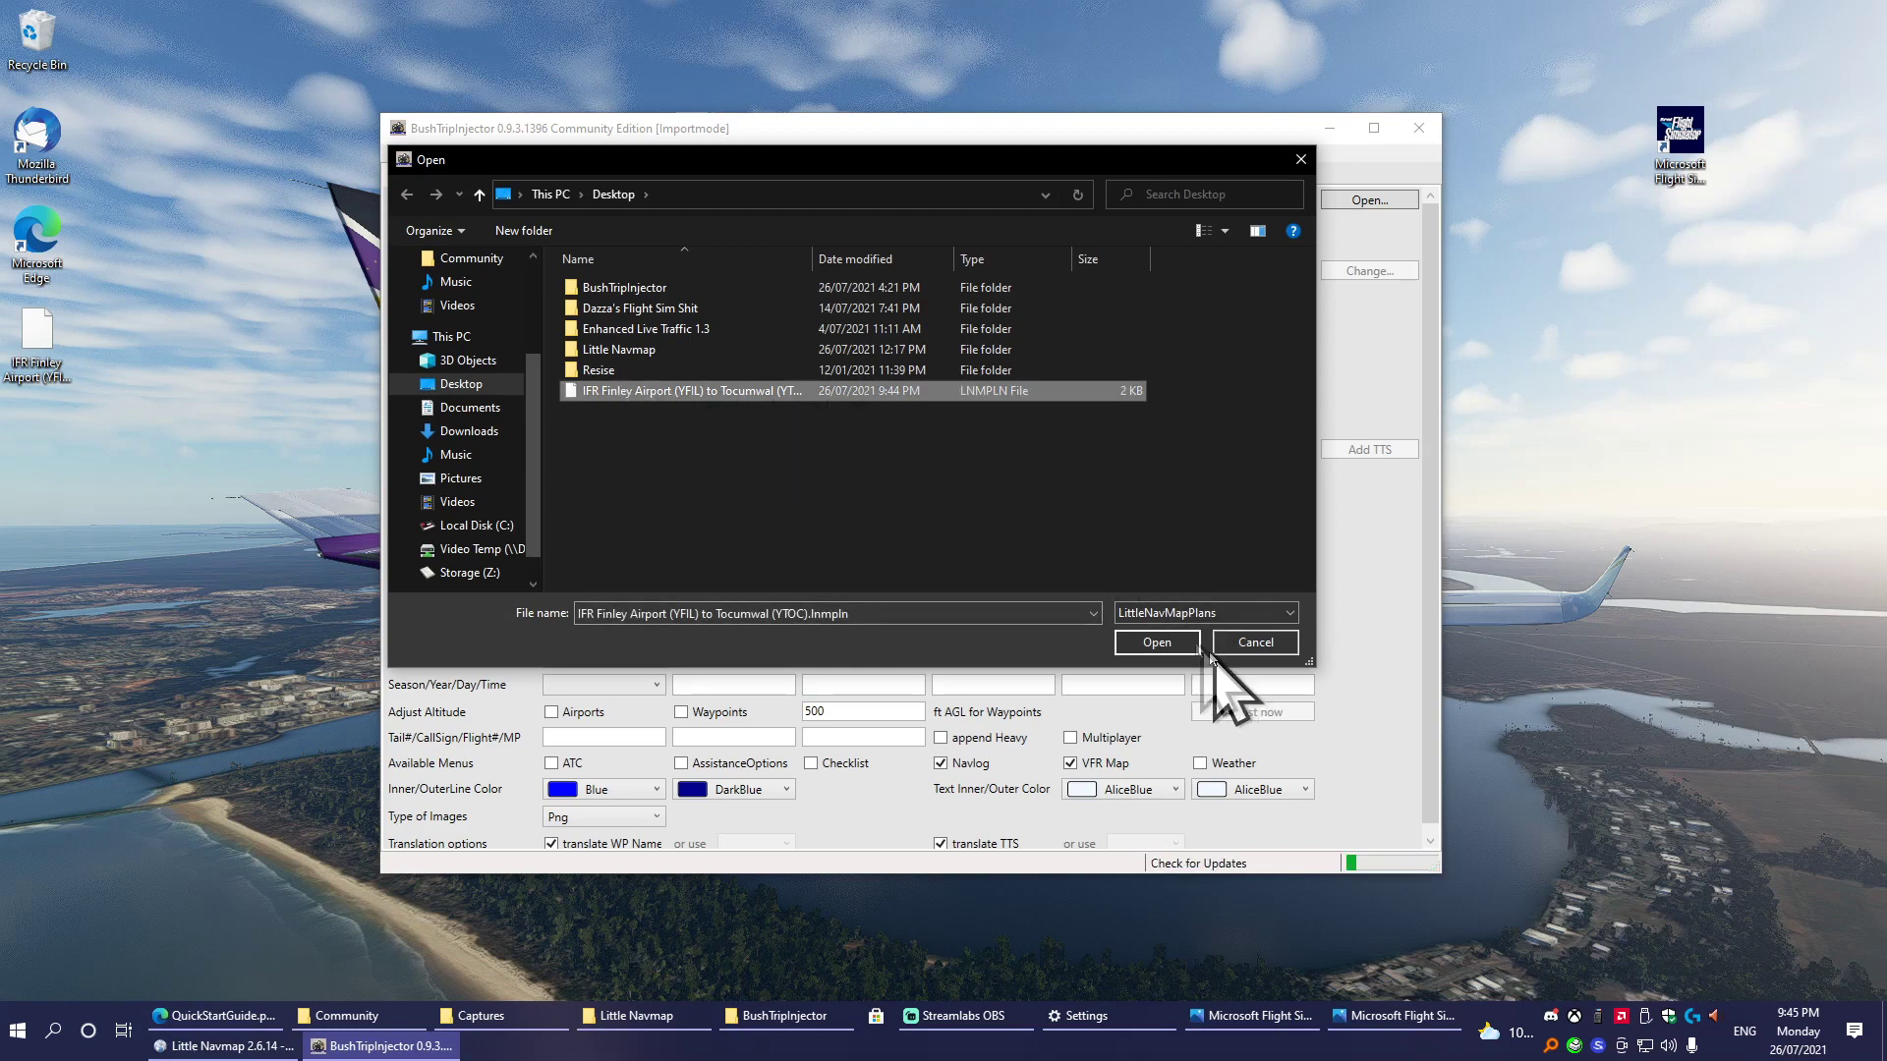
pyautogui.click(1169, 641)
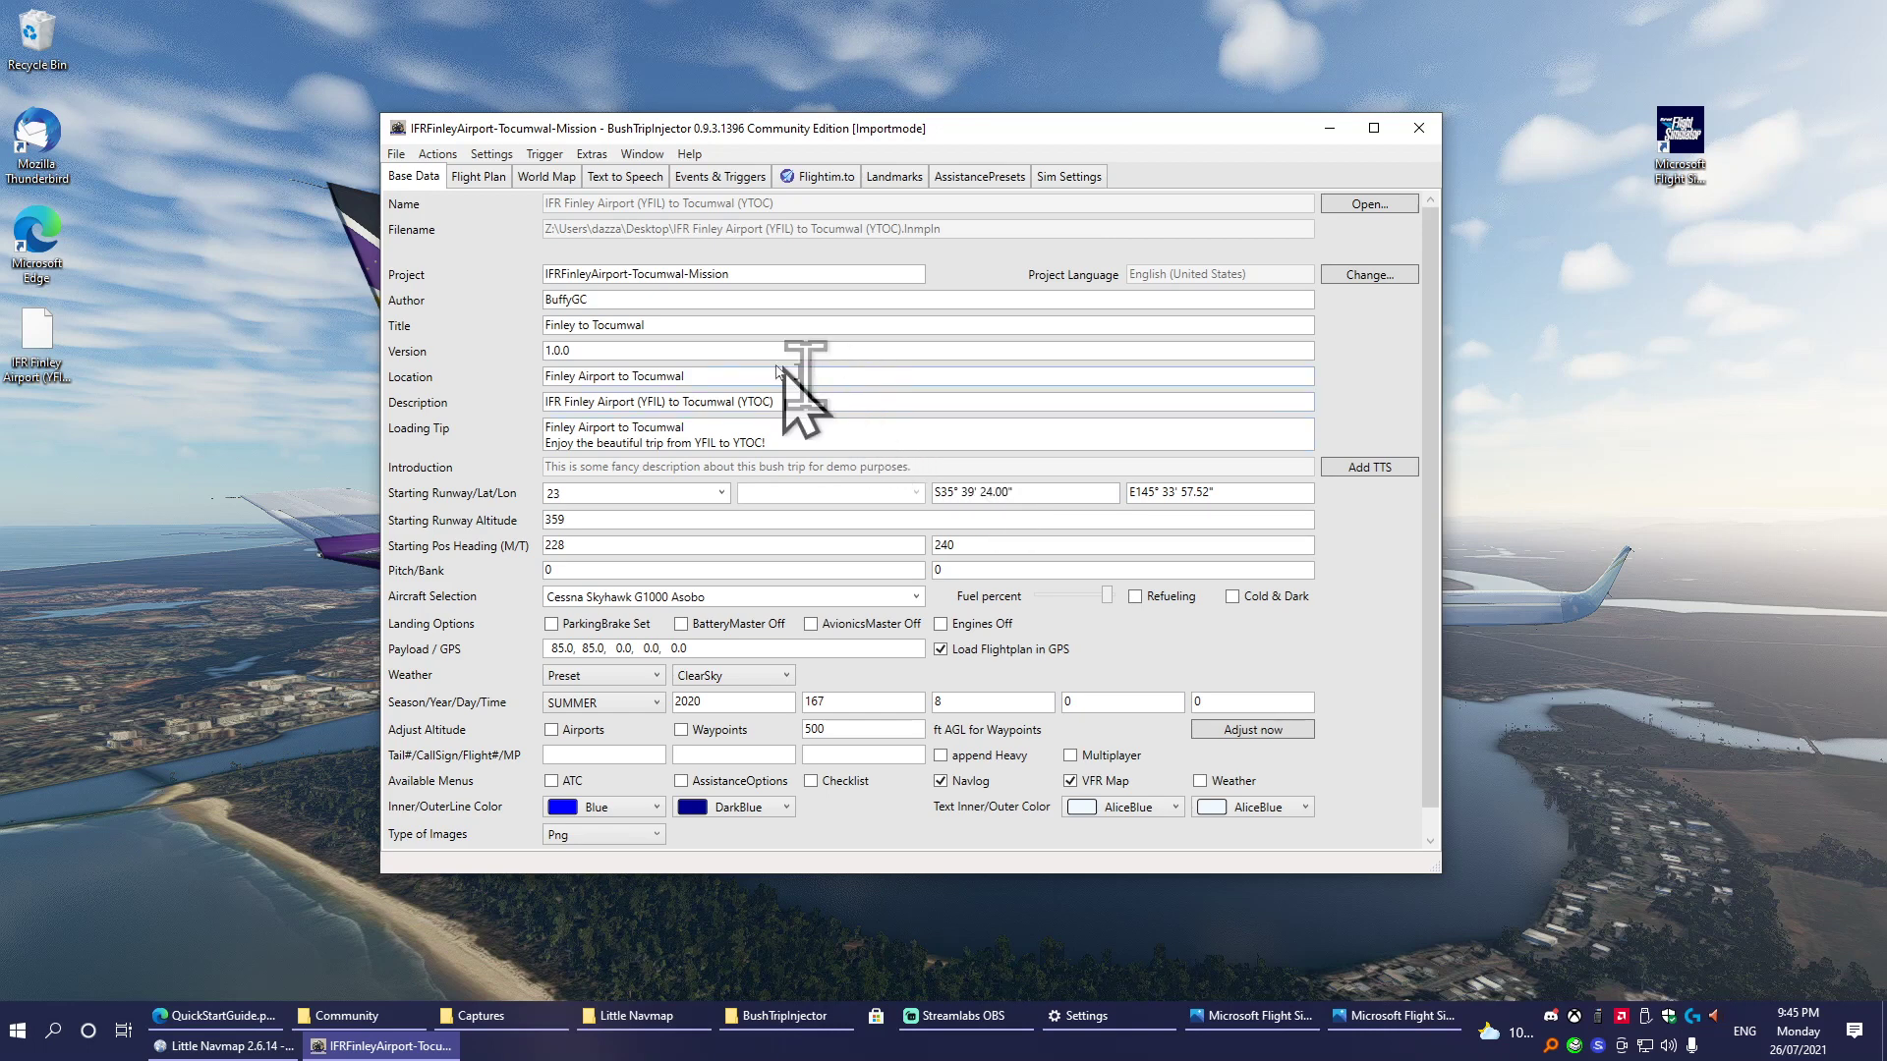
# Replace the author name with the creator's username and review the project name.
pyautogui.moveTo(633, 299); pyautogui.dragTo(516, 302)
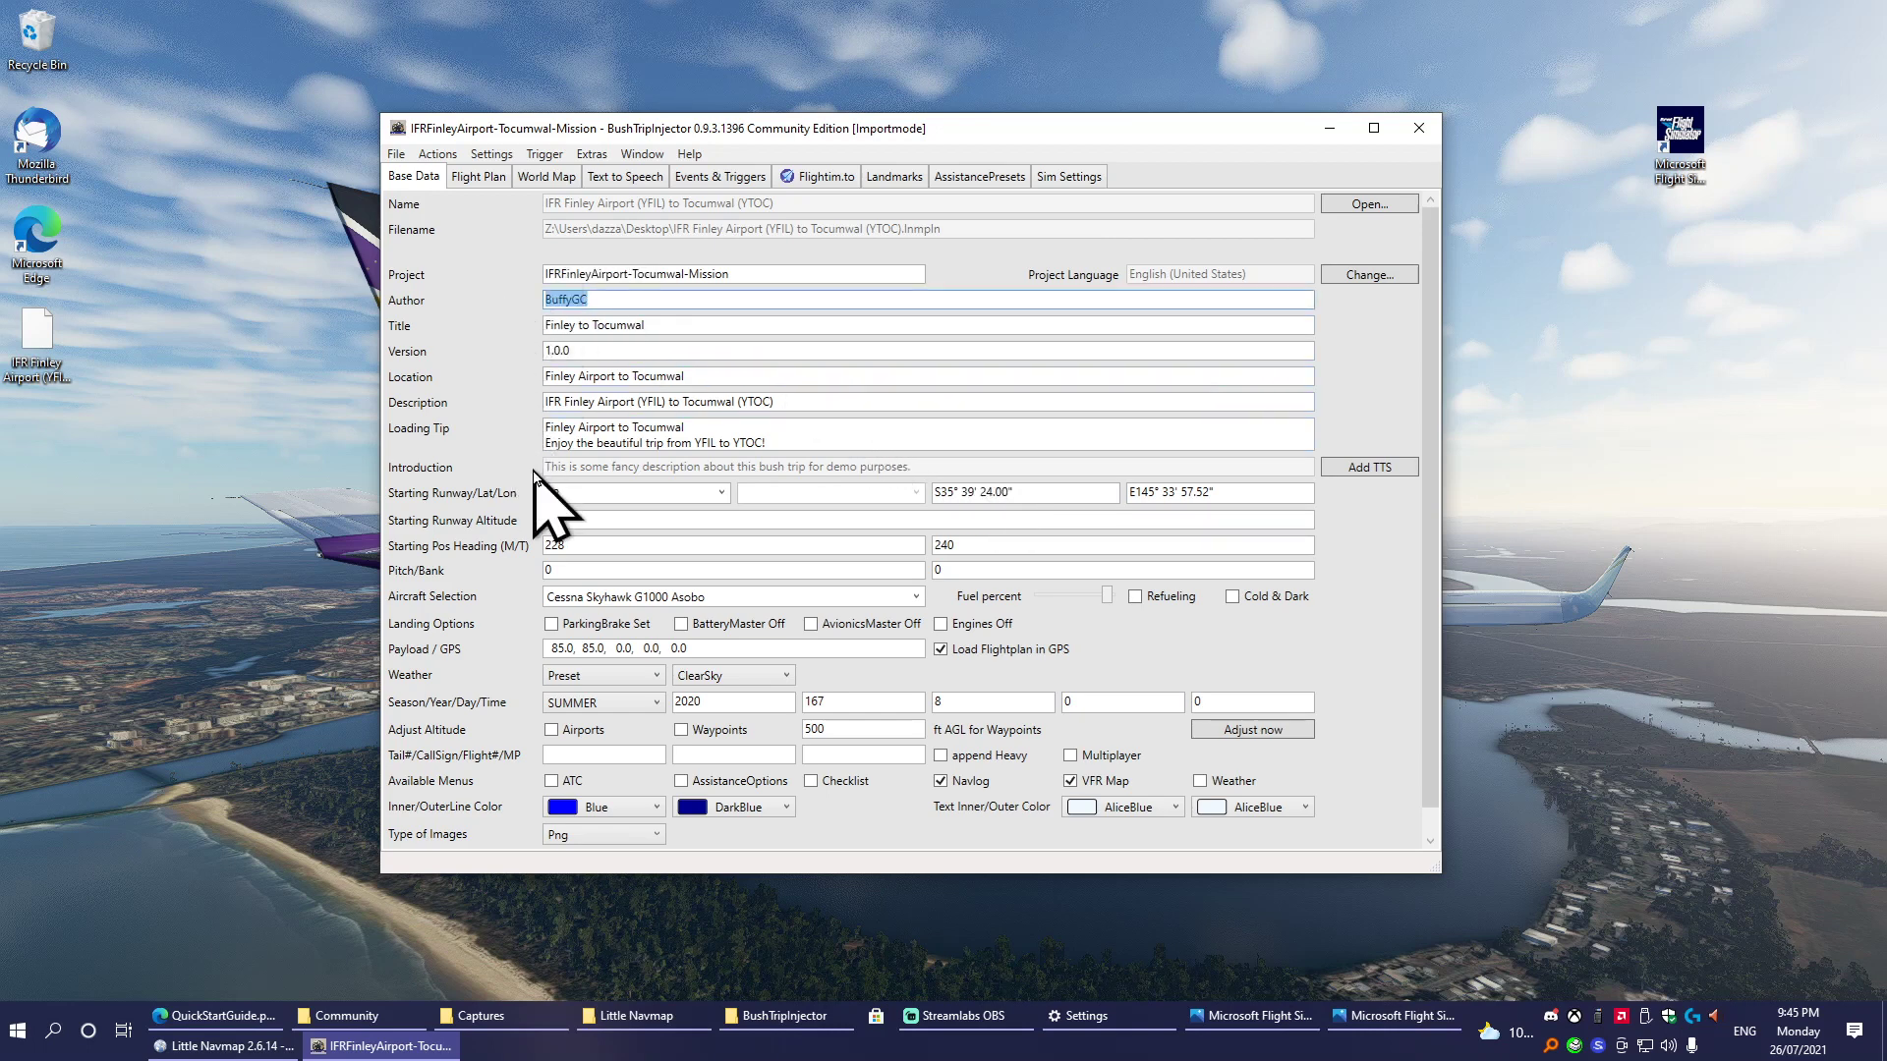
pyautogui.write('DazzaJay')
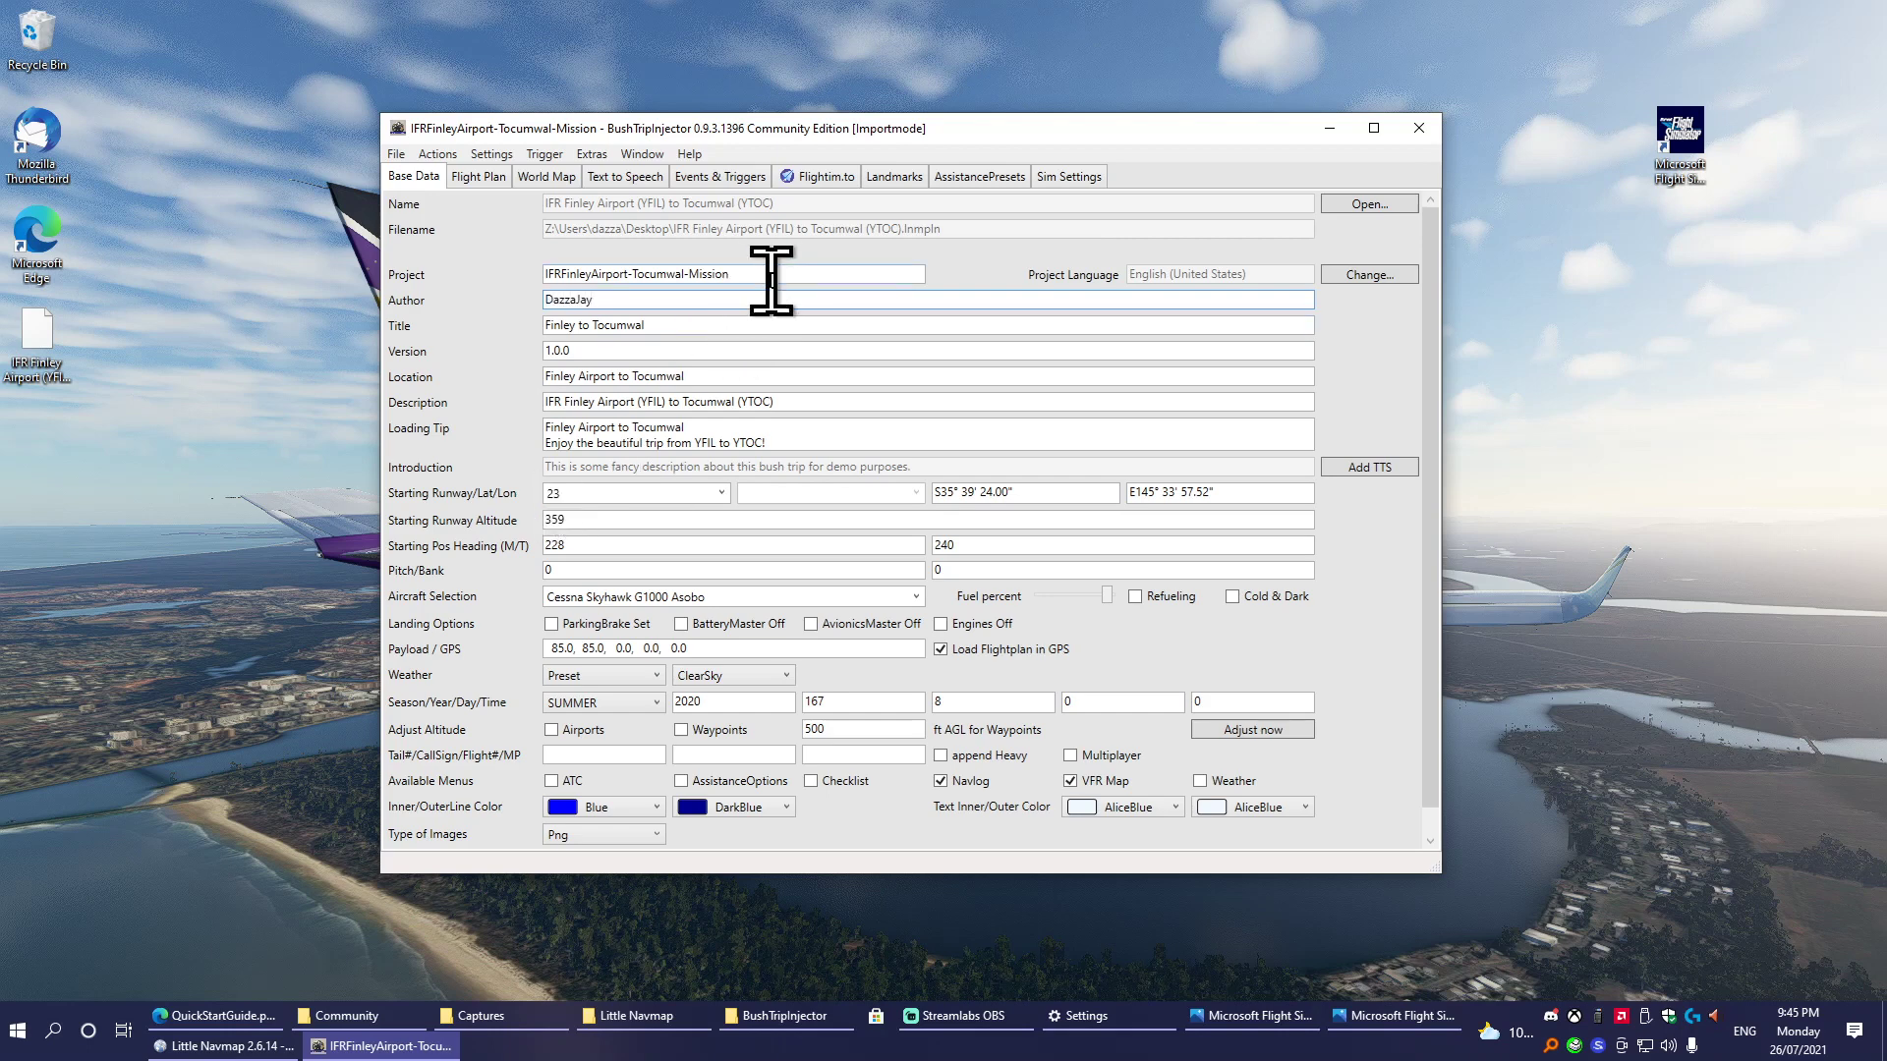
pyautogui.moveTo(770, 274); pyautogui.dragTo(524, 295)
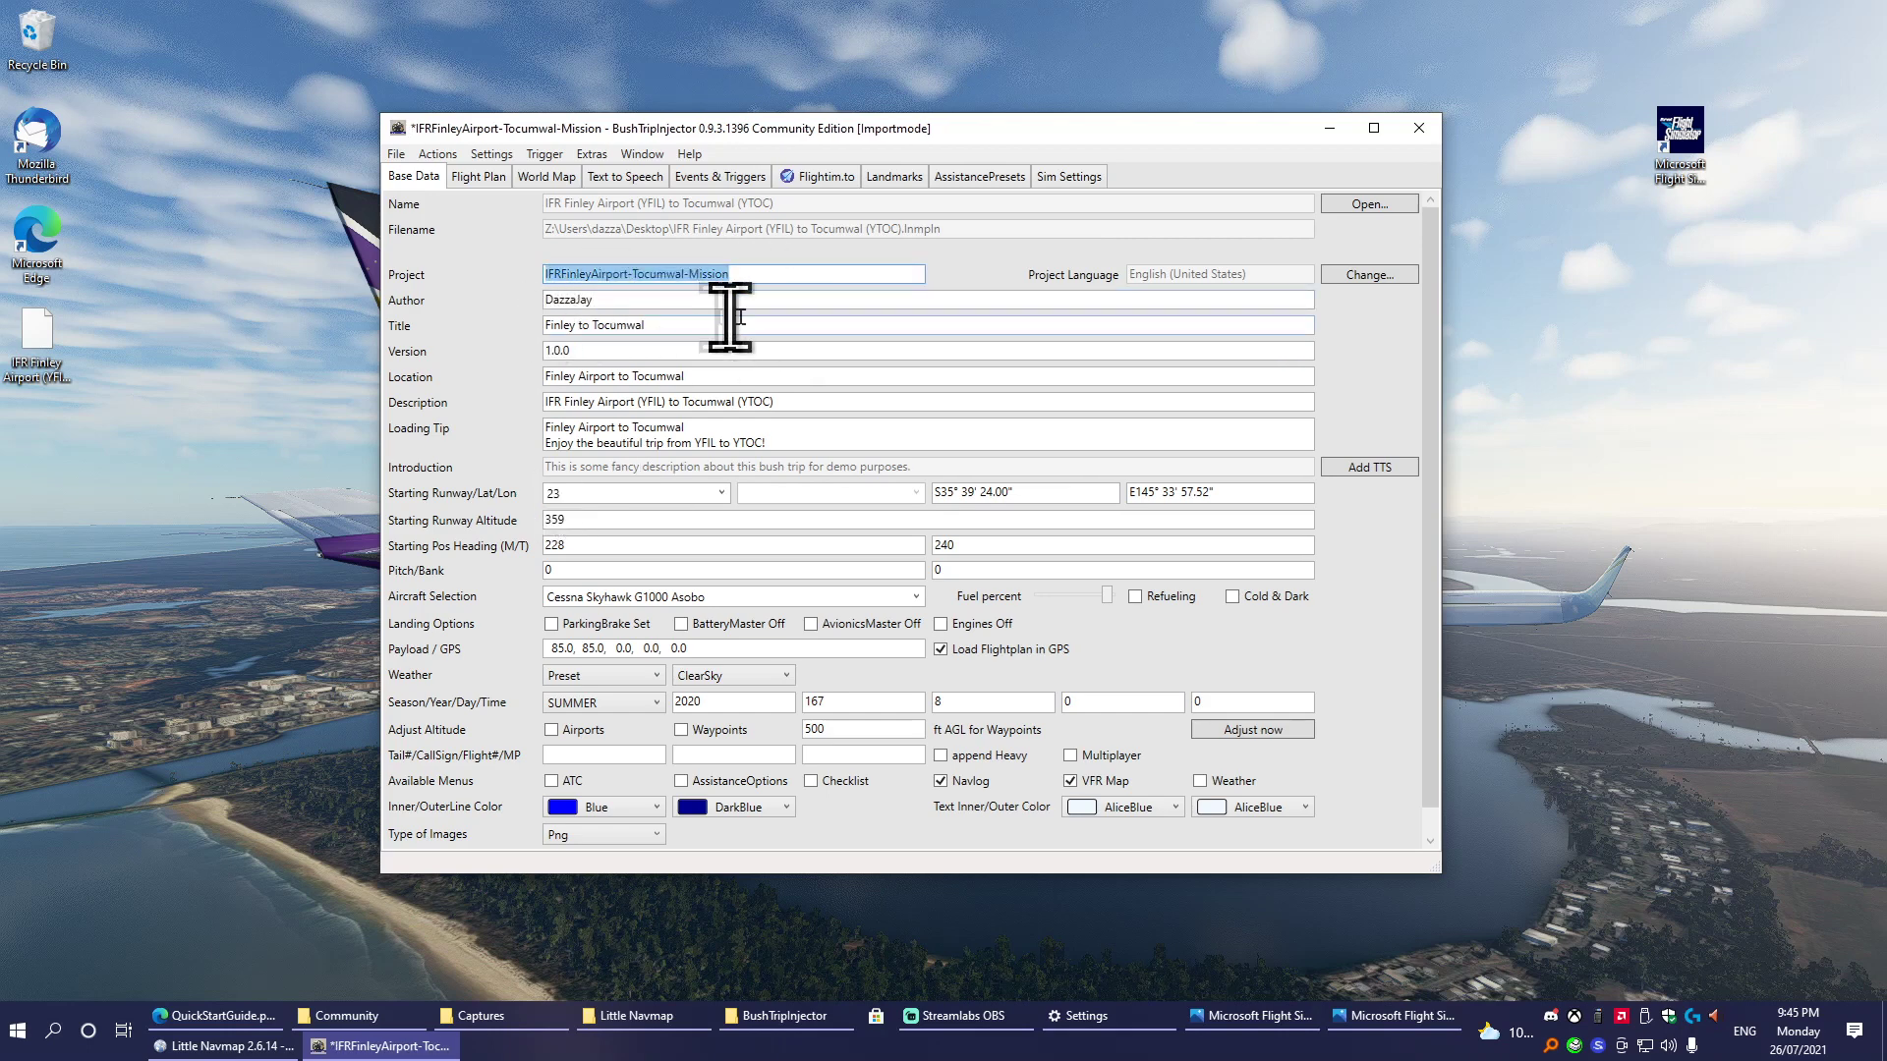
pyautogui.click(855, 403)
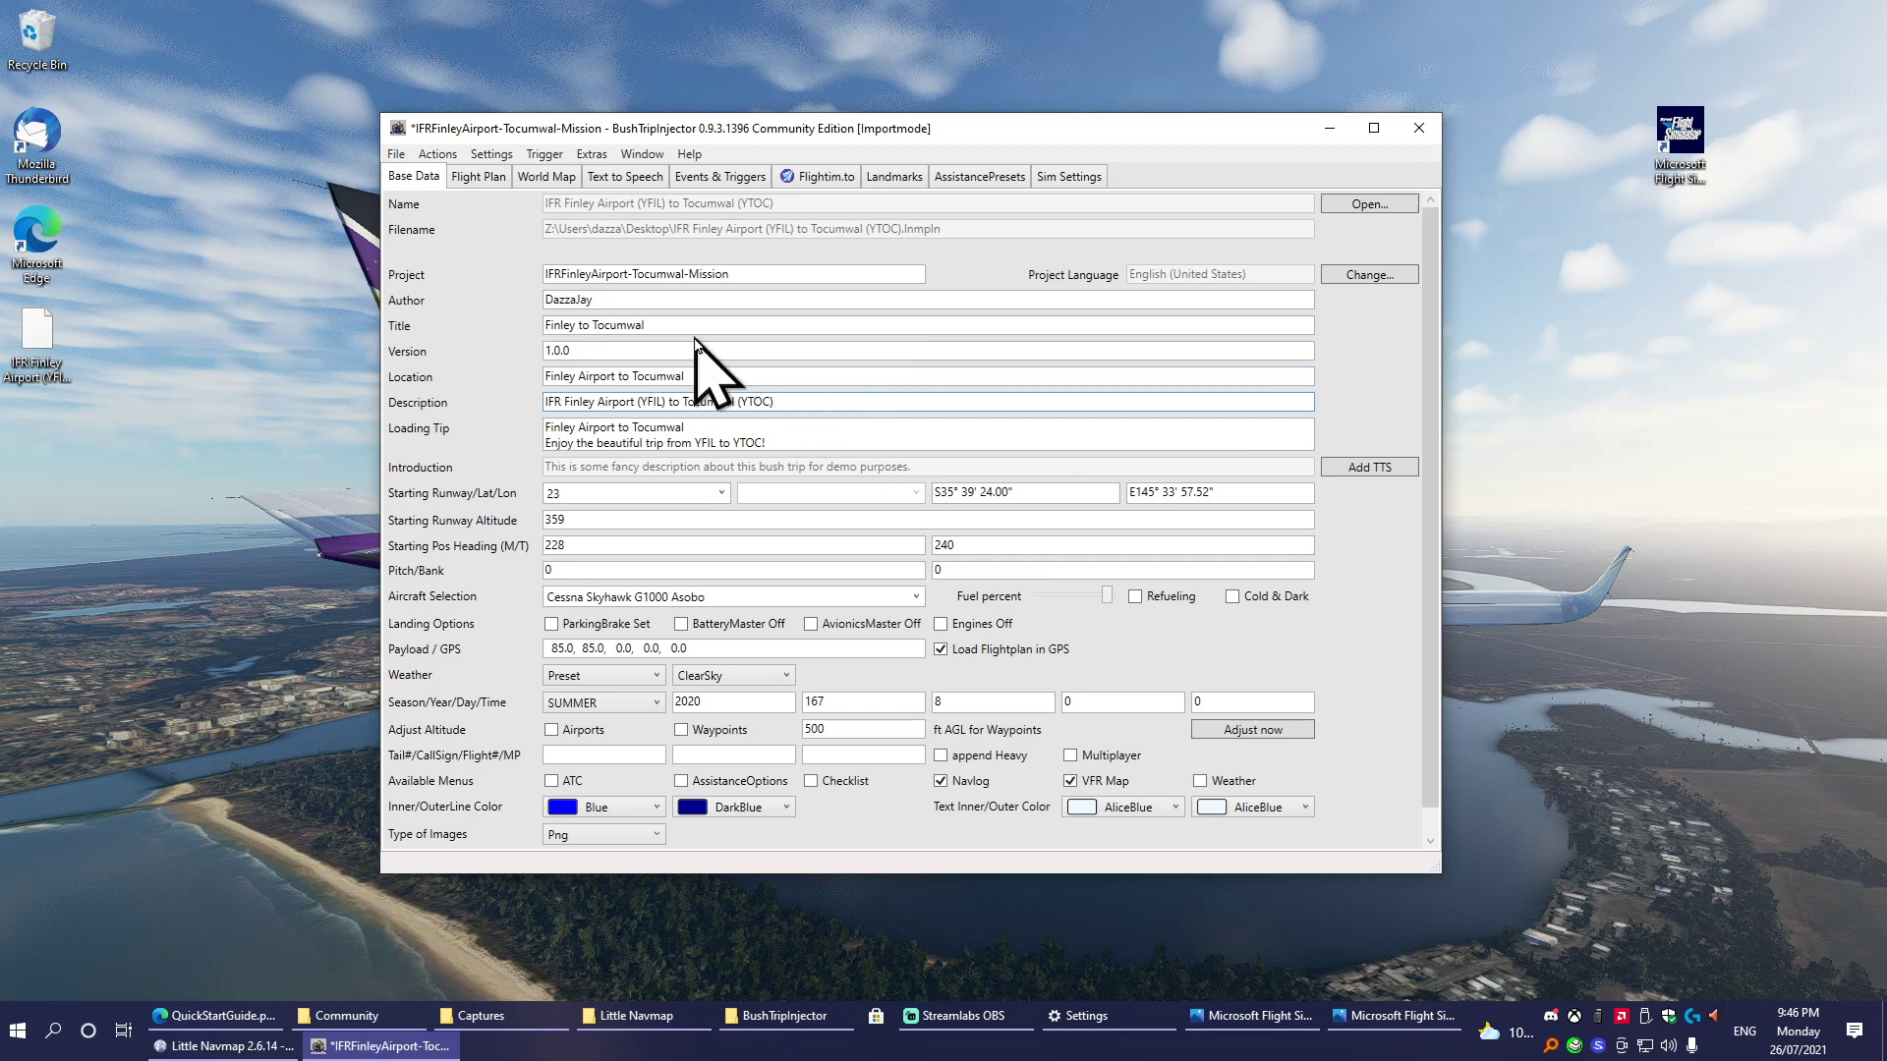
# Check the title and location, then replace the mission description with 'Australia'.
pyautogui.moveTo(697, 324); pyautogui.dragTo(551, 339)
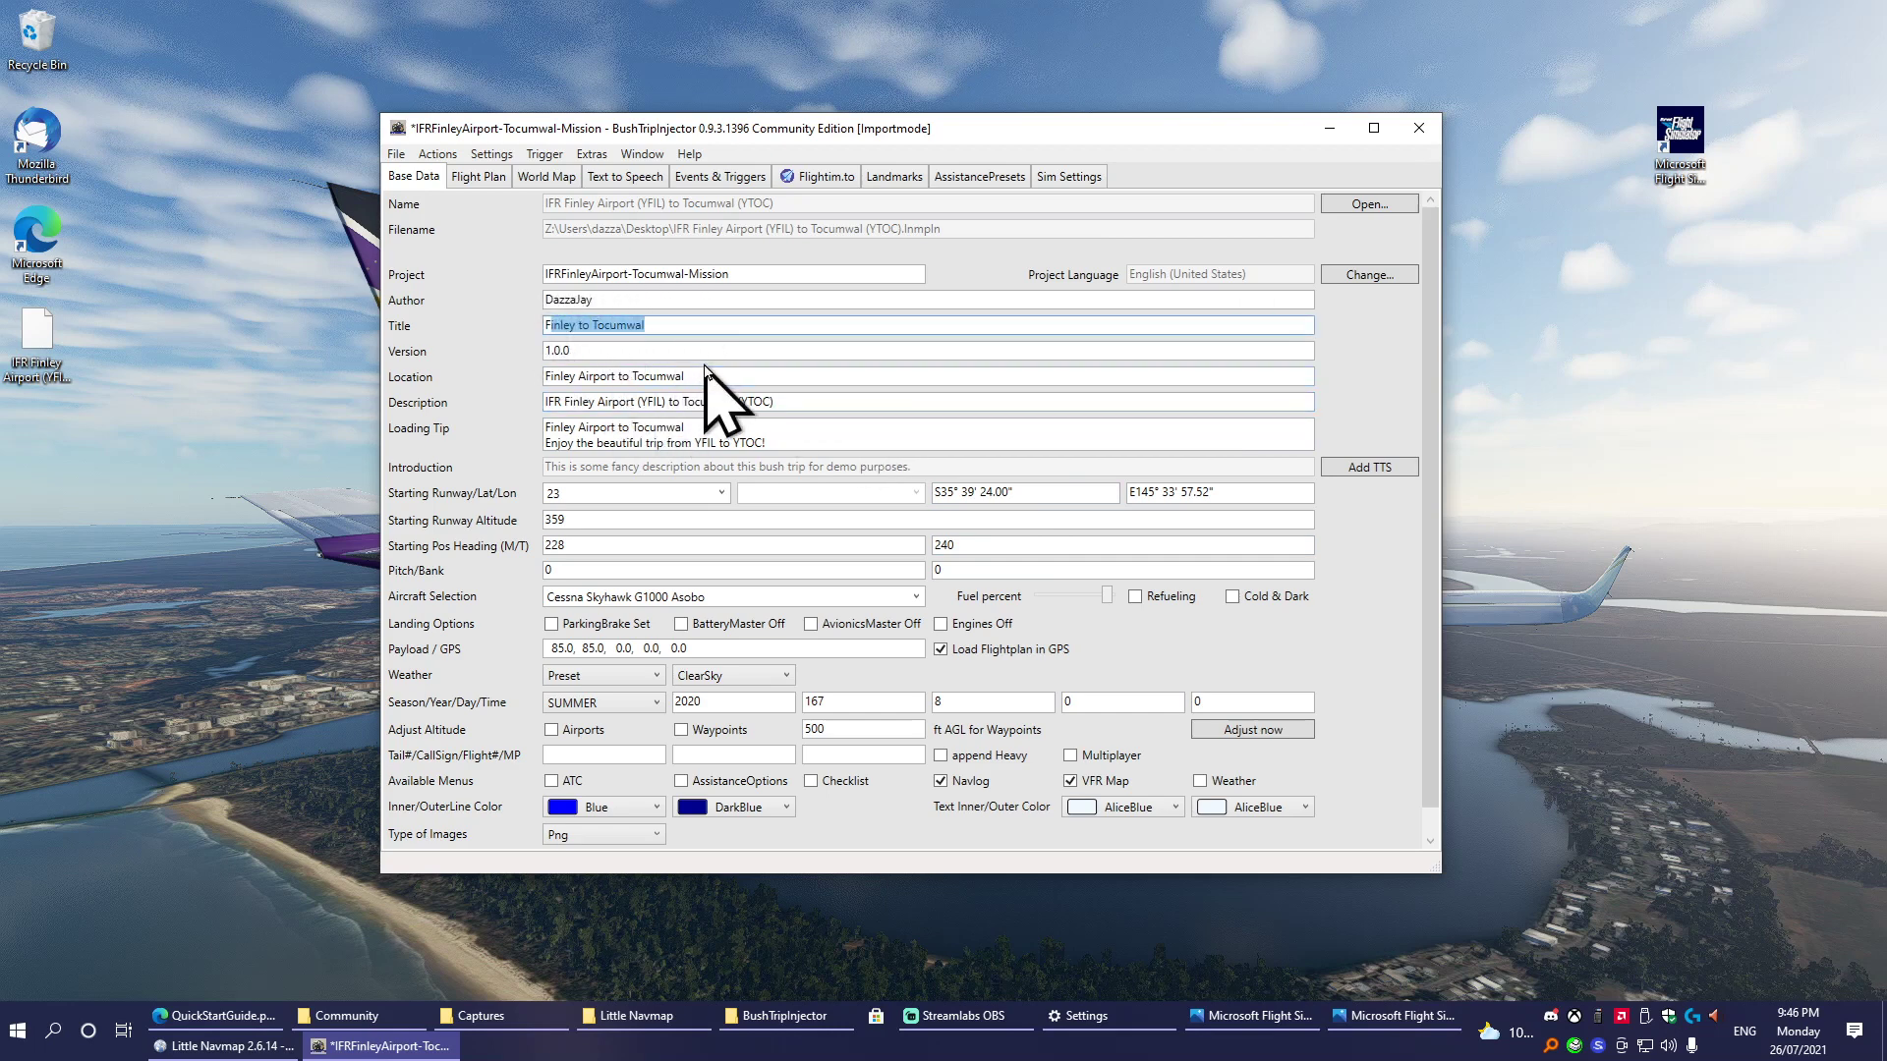
pyautogui.moveTo(724, 376); pyautogui.dragTo(551, 378)
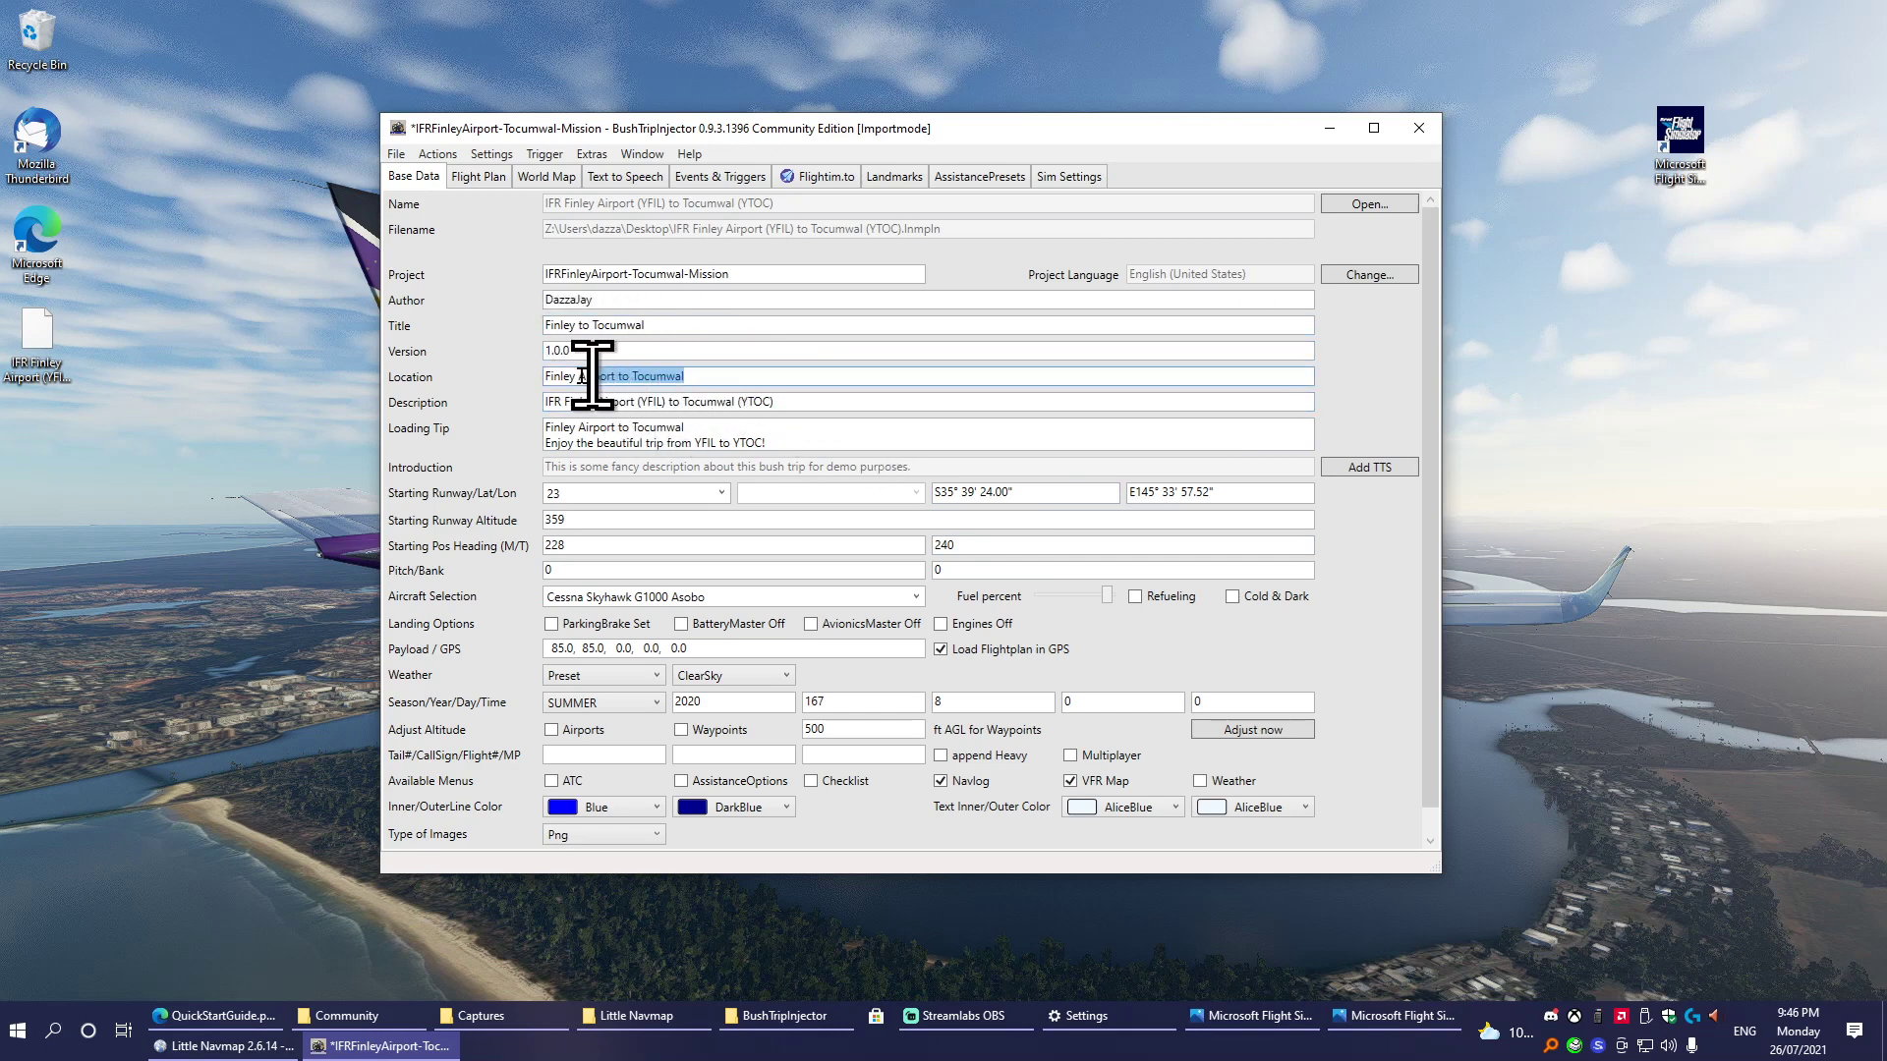
pyautogui.moveTo(804, 402); pyautogui.dragTo(543, 407)
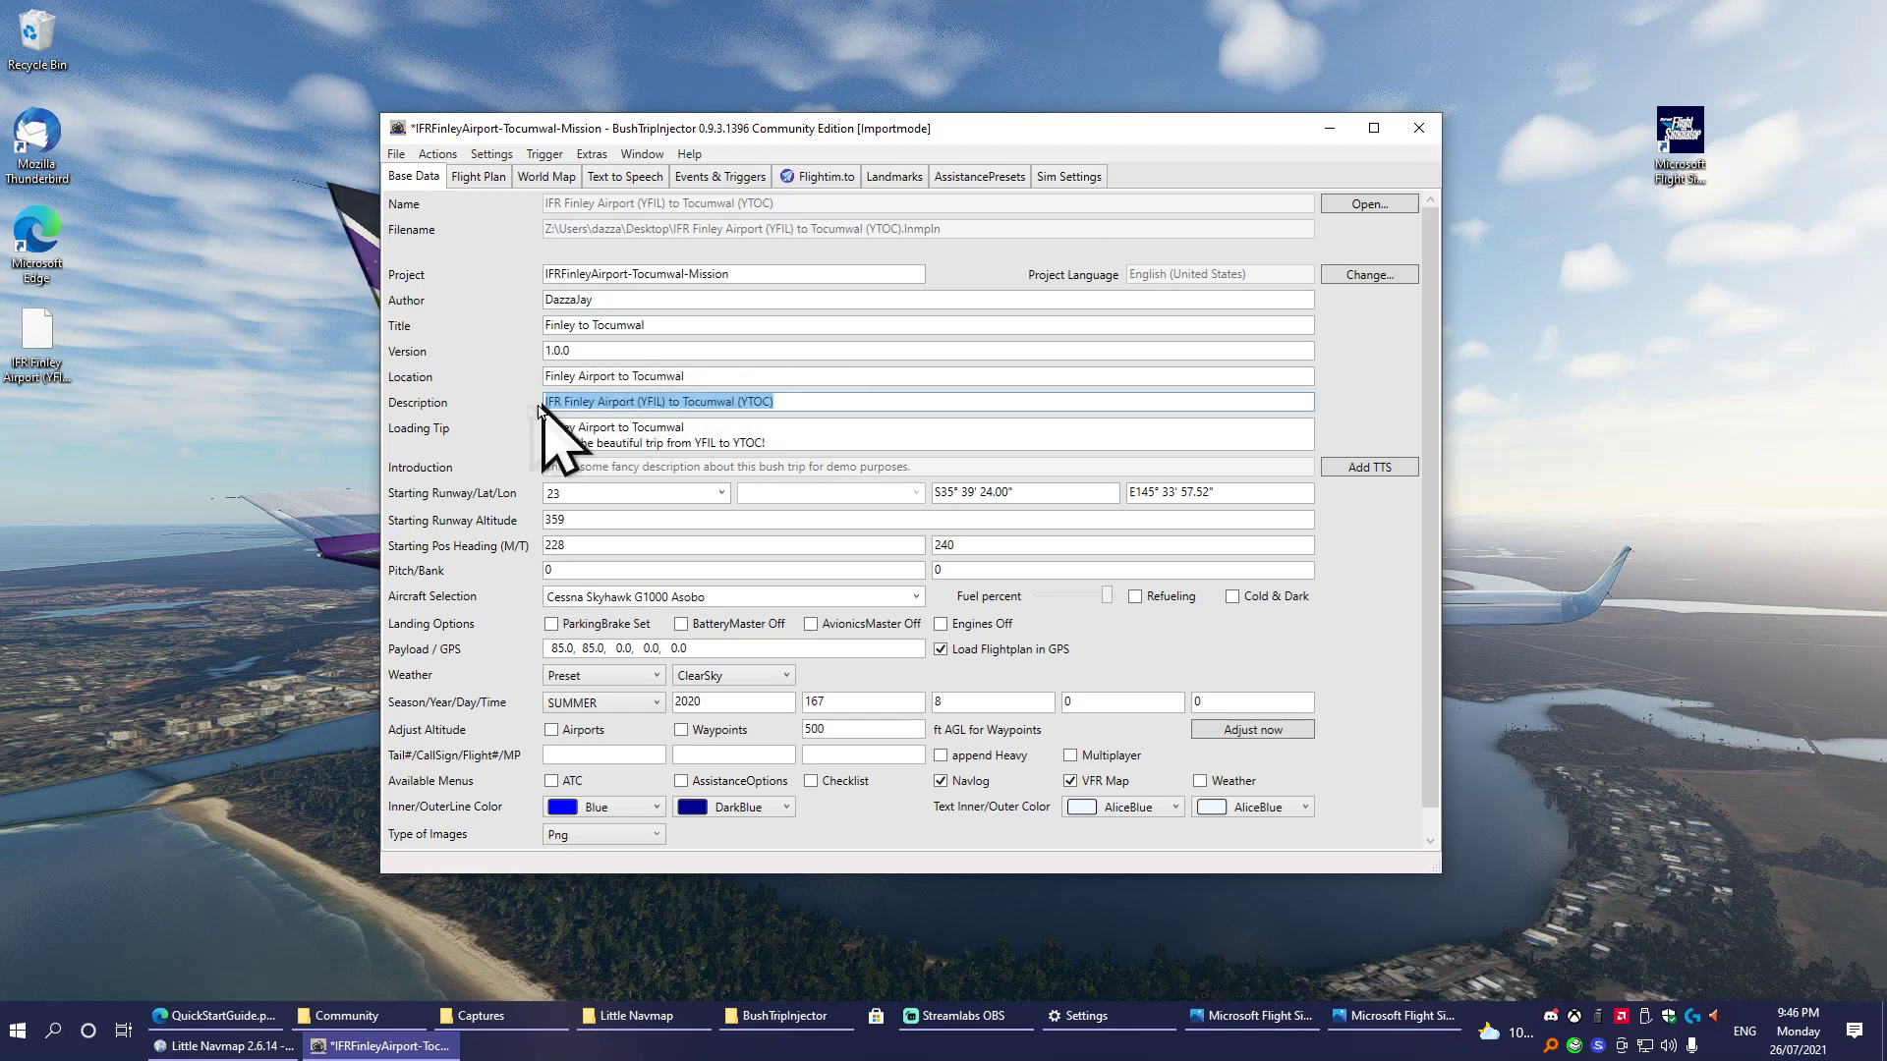
pyautogui.click(821, 403)
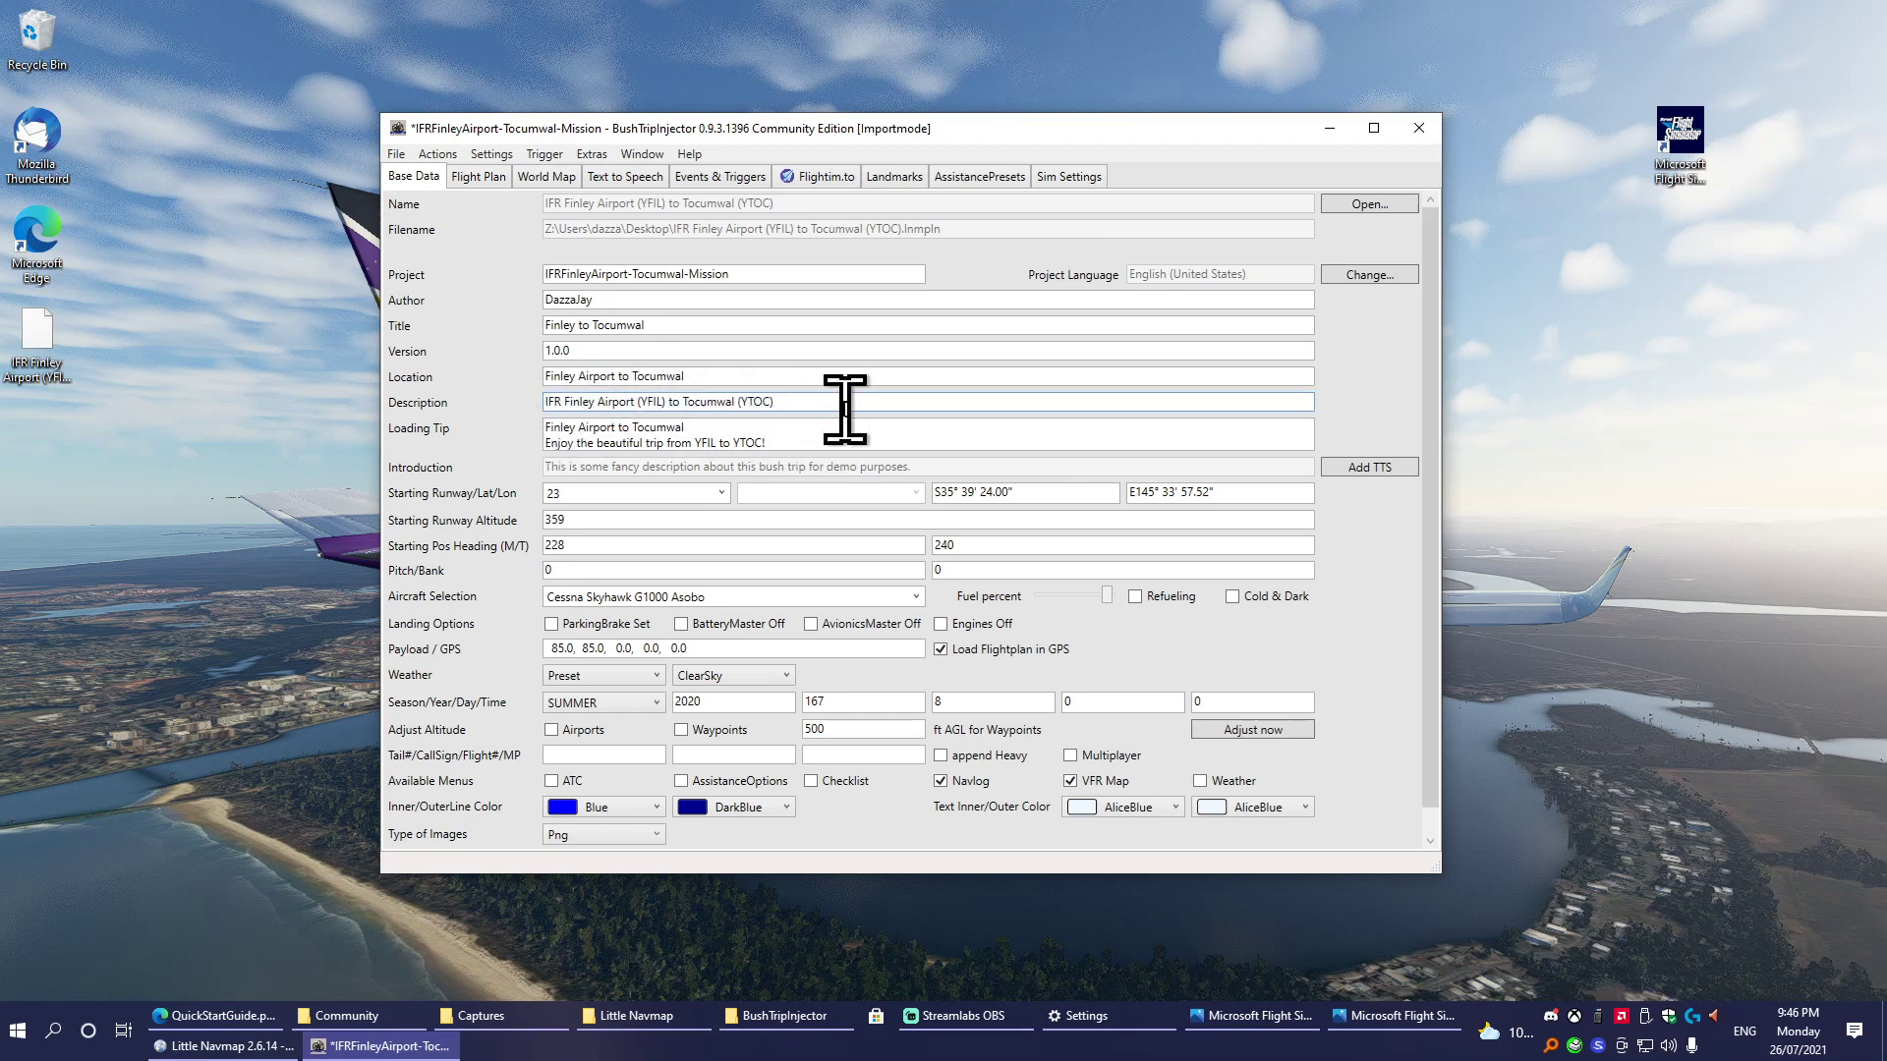
pyautogui.moveTo(837, 402); pyautogui.dragTo(546, 411)
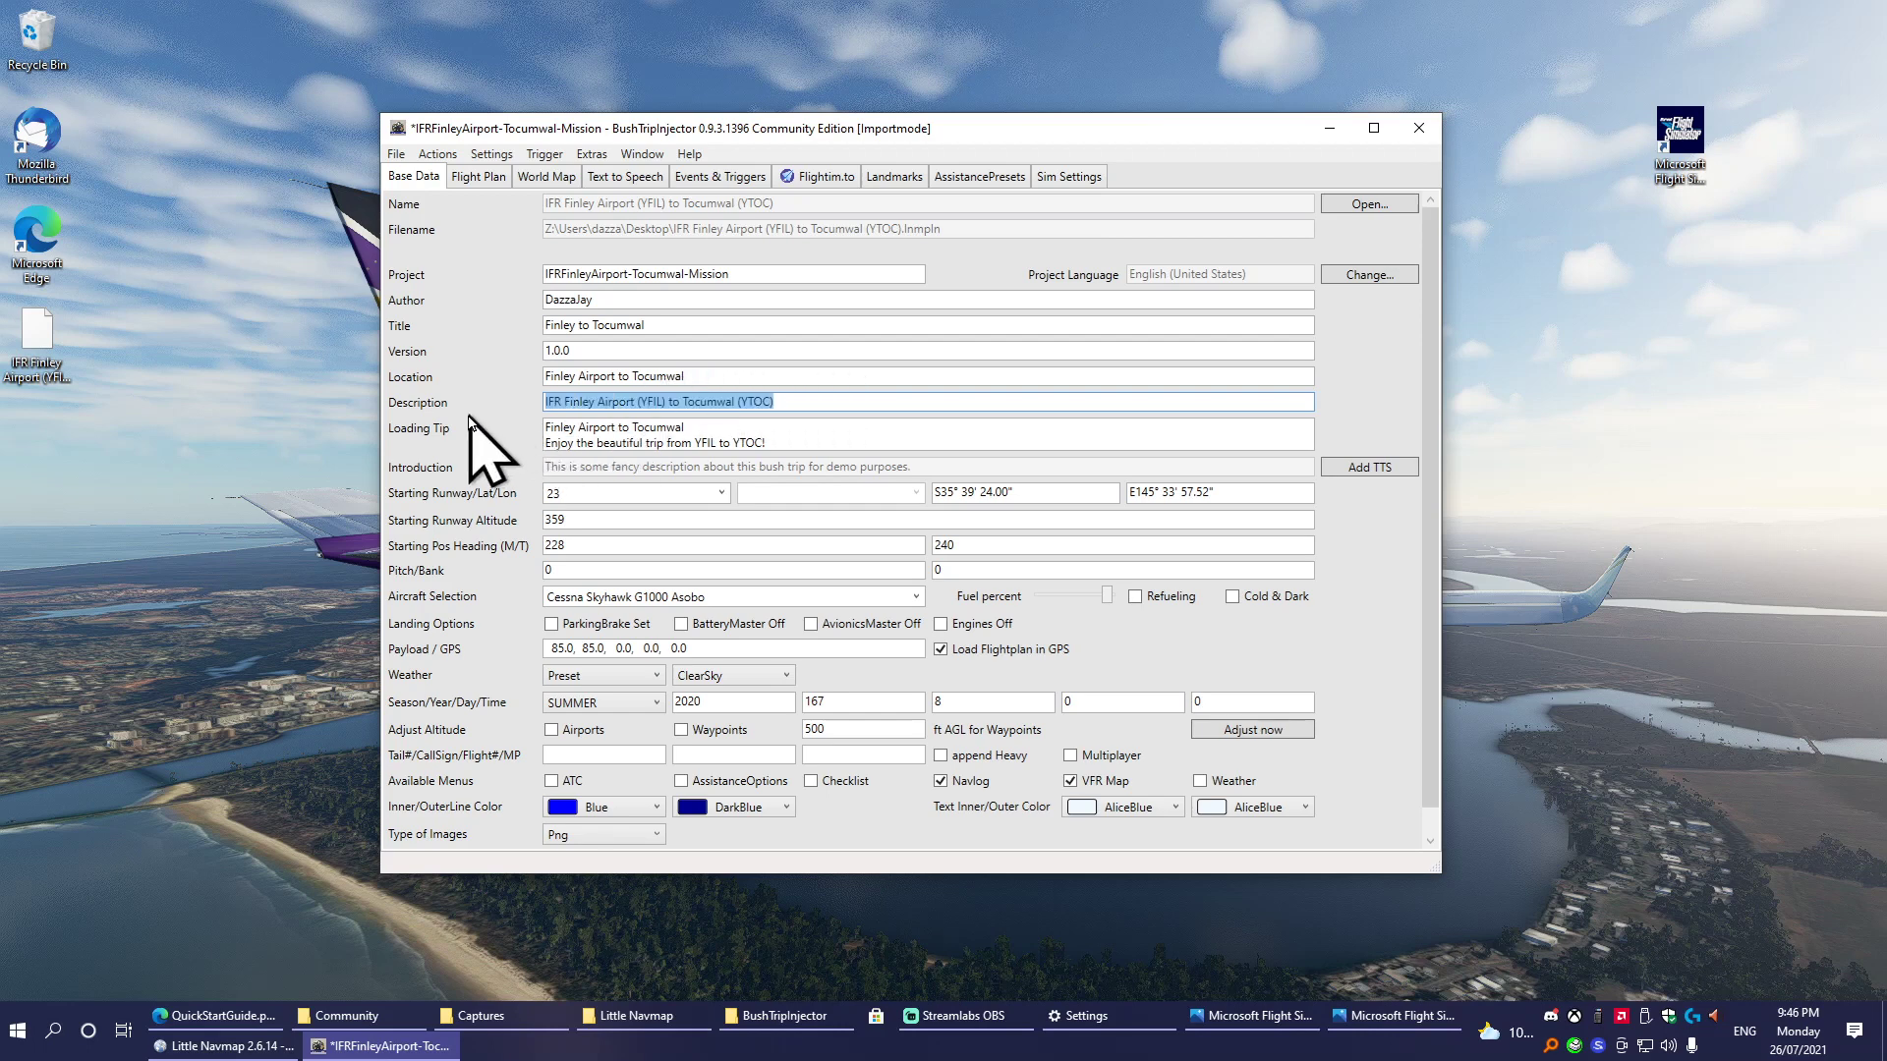
pyautogui.write('Australia')
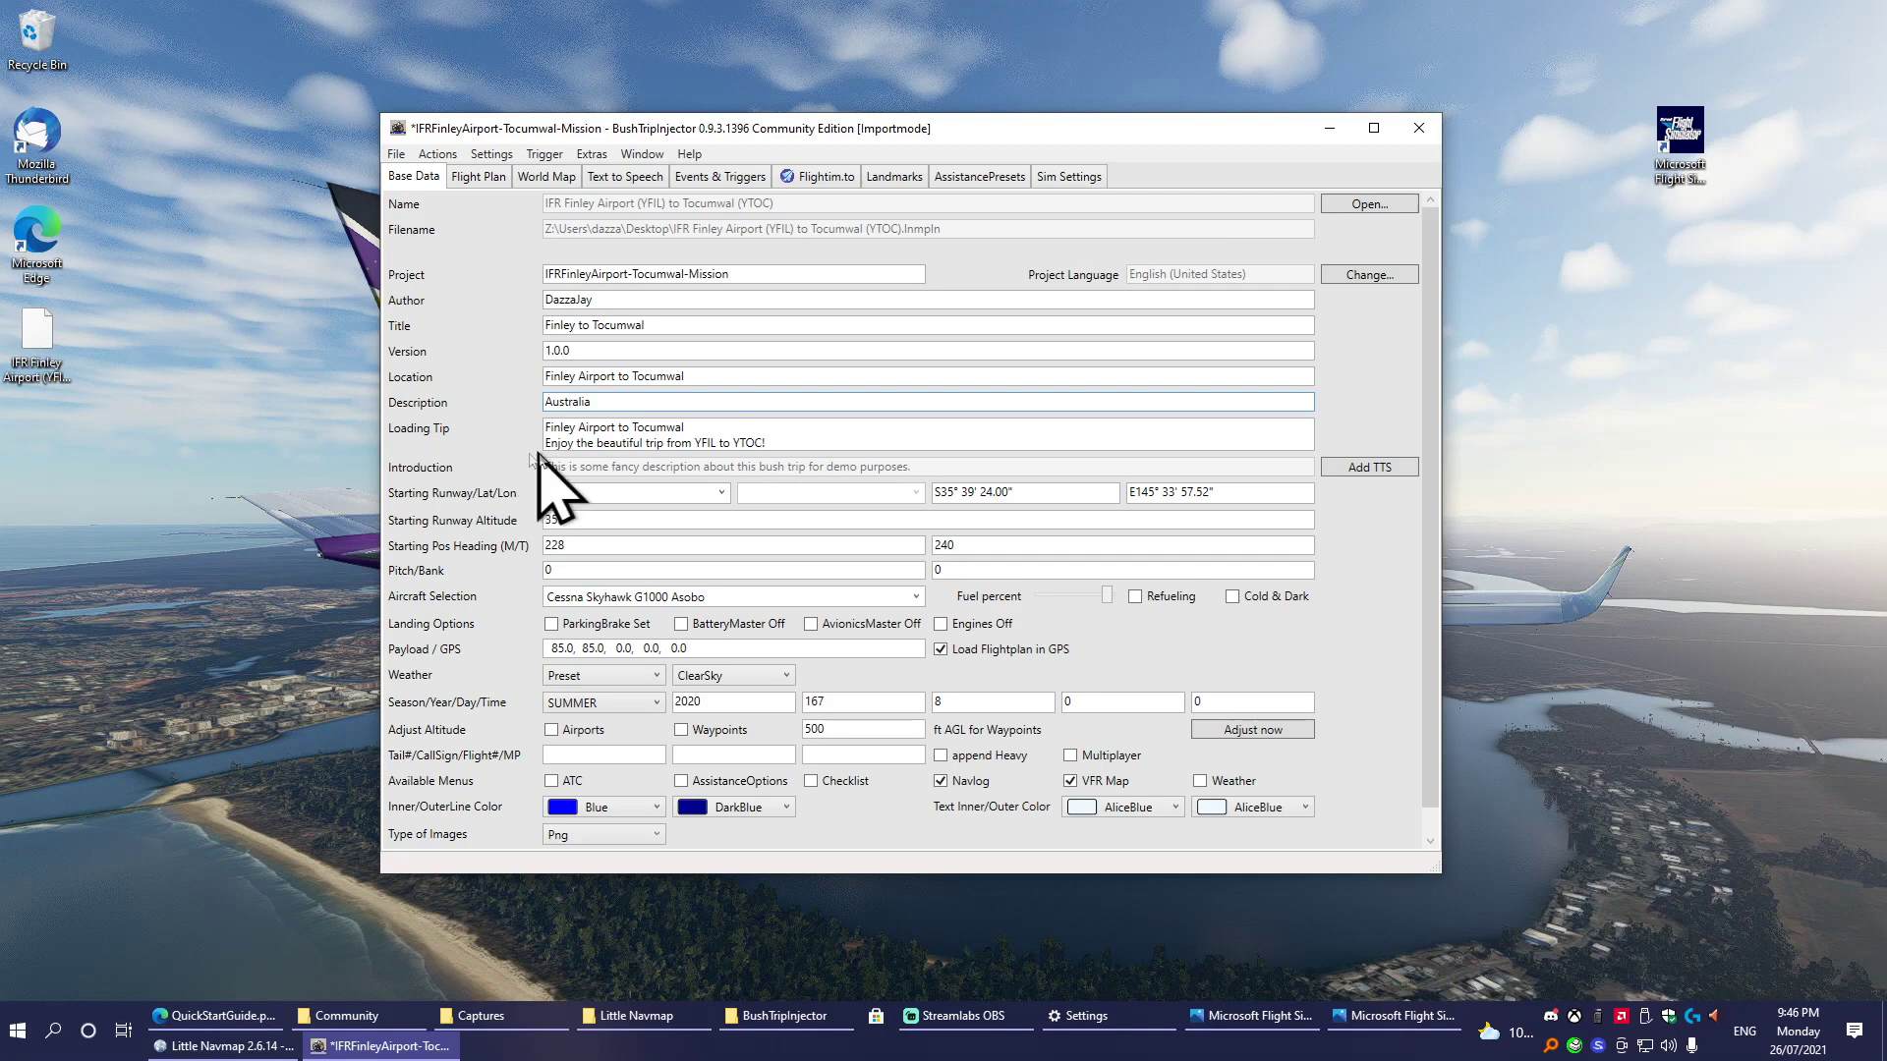
# View the newest screenshot from the Captures folder in Photos, then set the folder aside.
pyautogui.click(482, 1015)
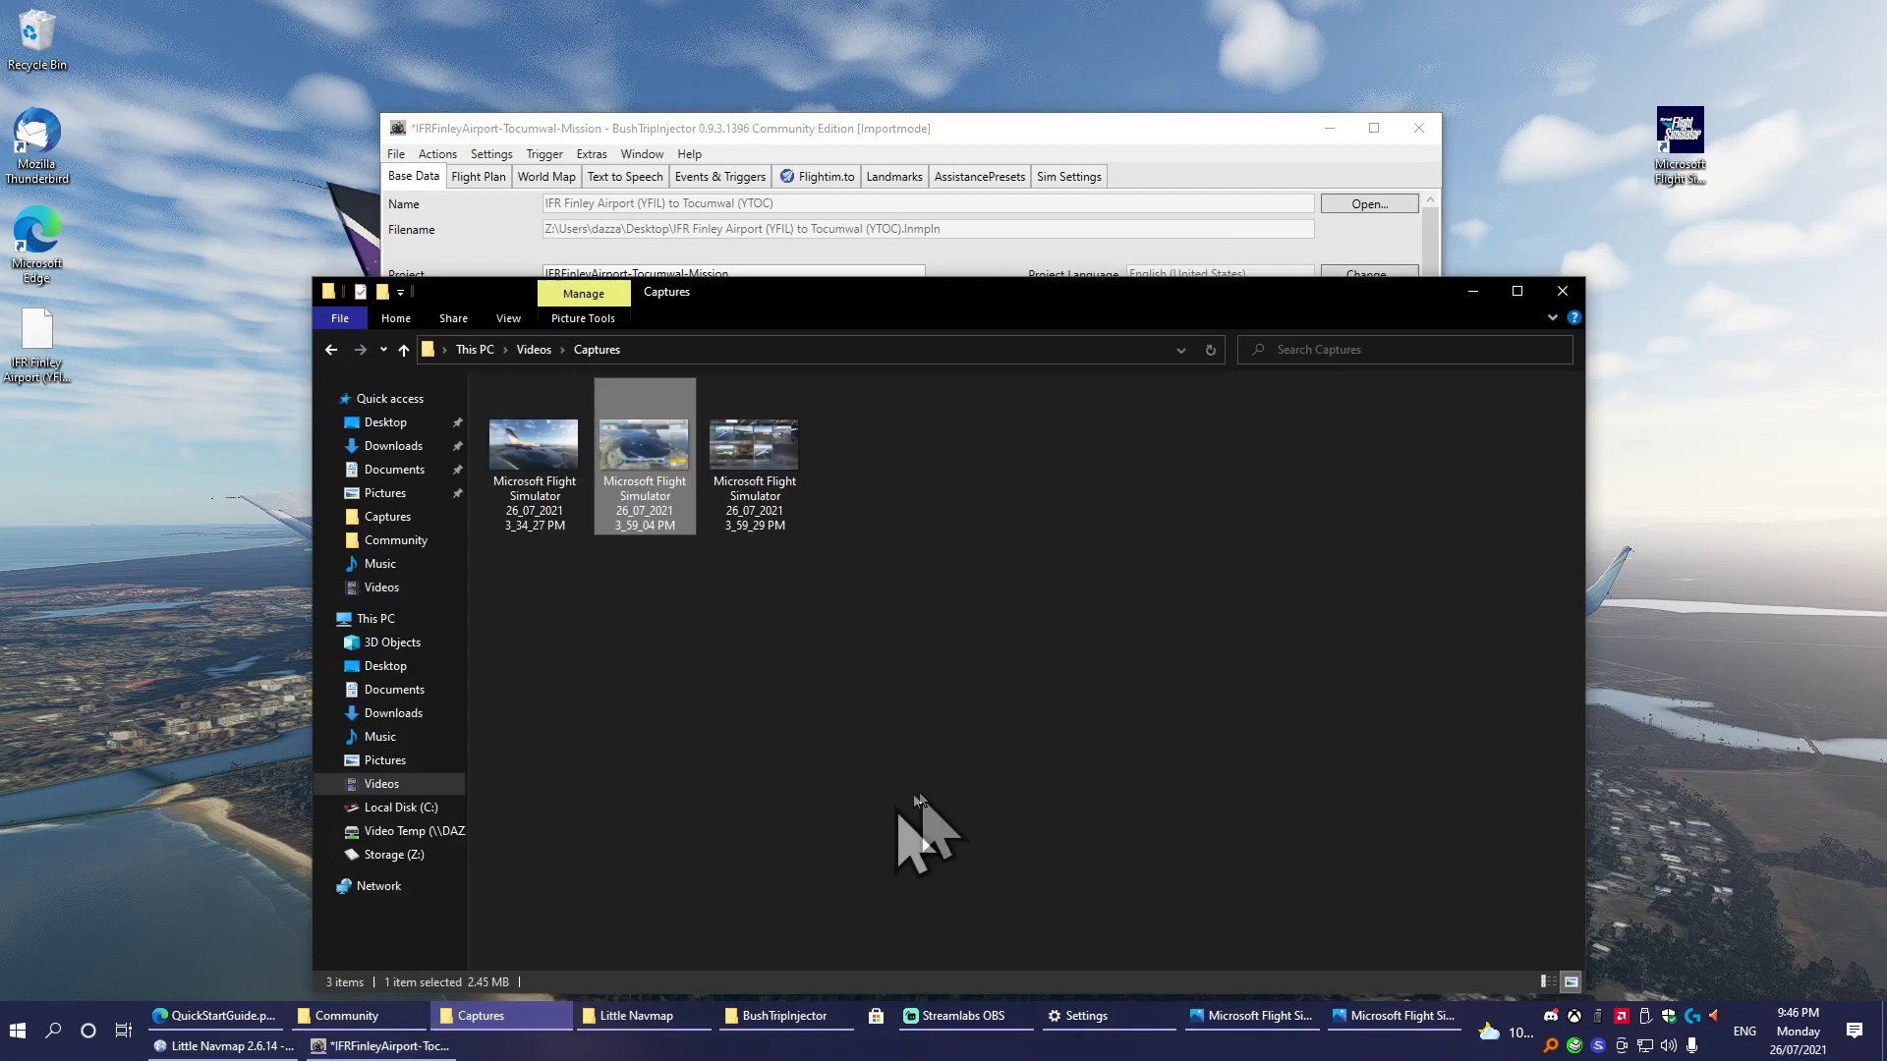
pyautogui.click(752, 462)
pyautogui.press('Return')
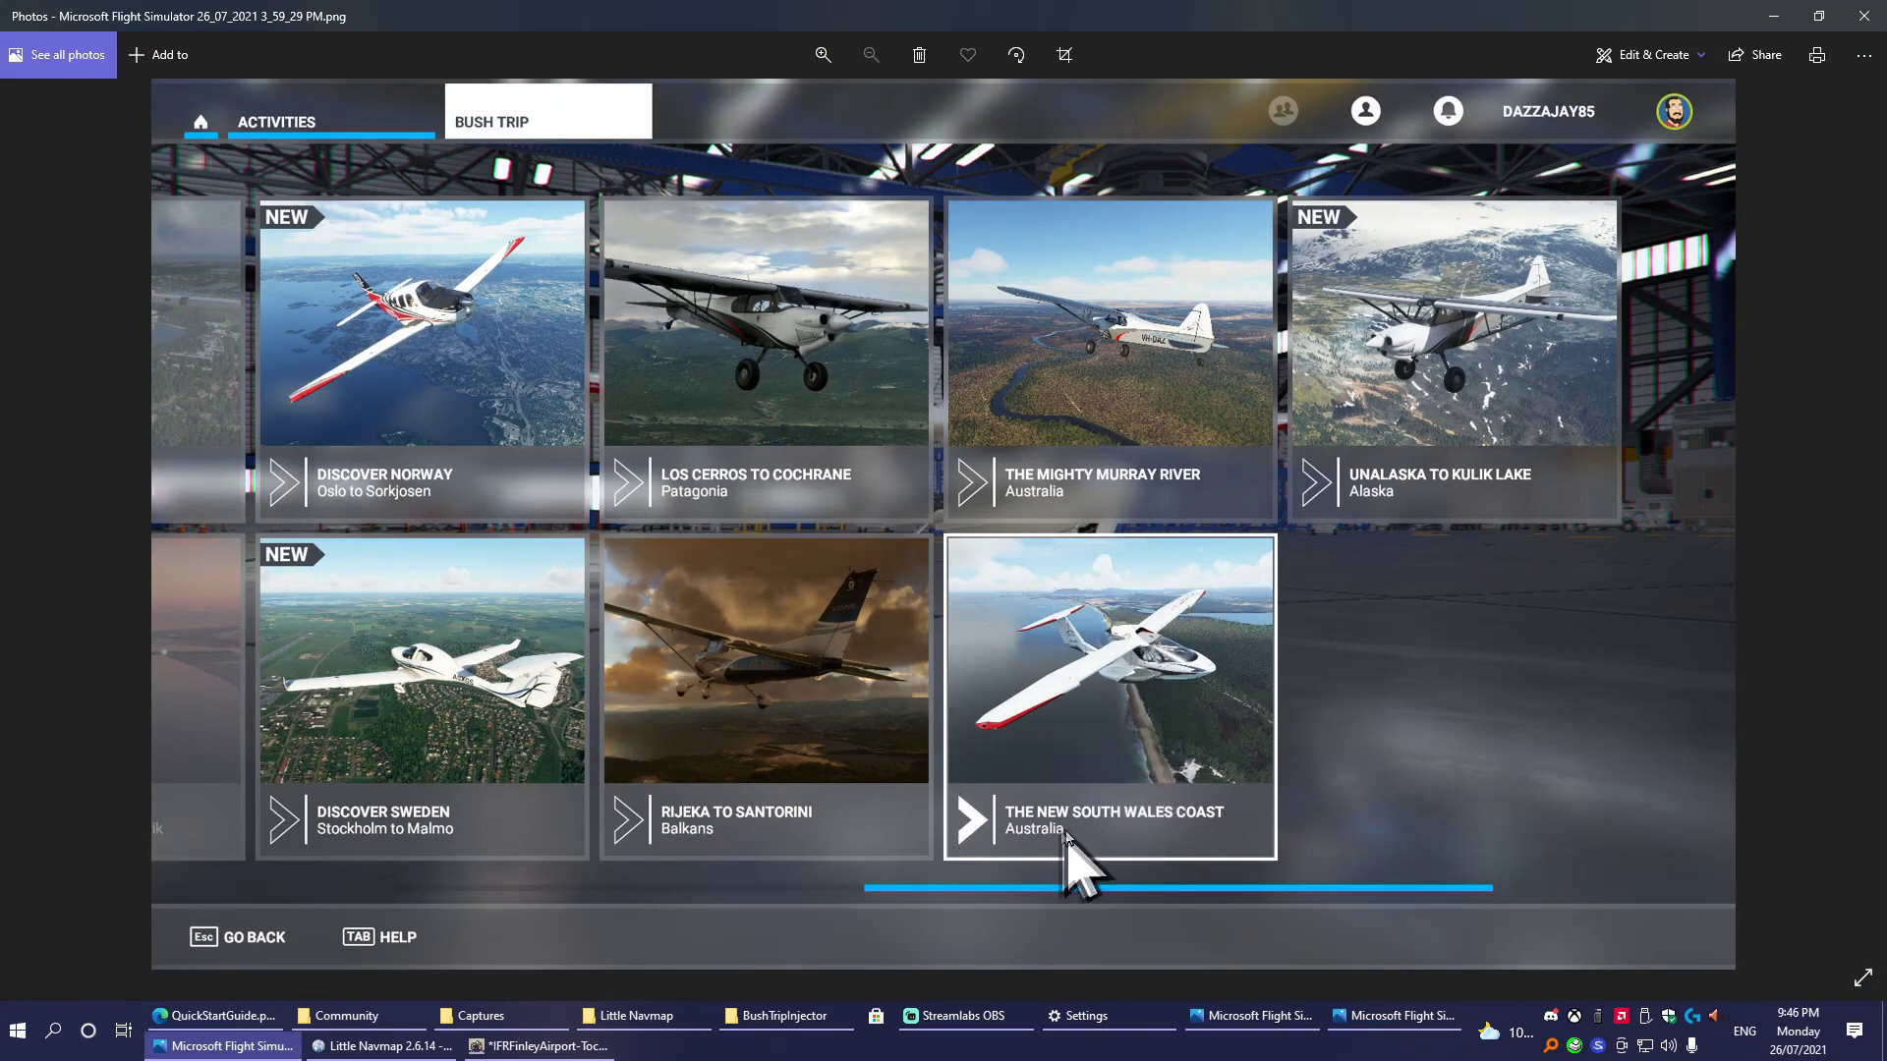
pyautogui.click(1865, 16)
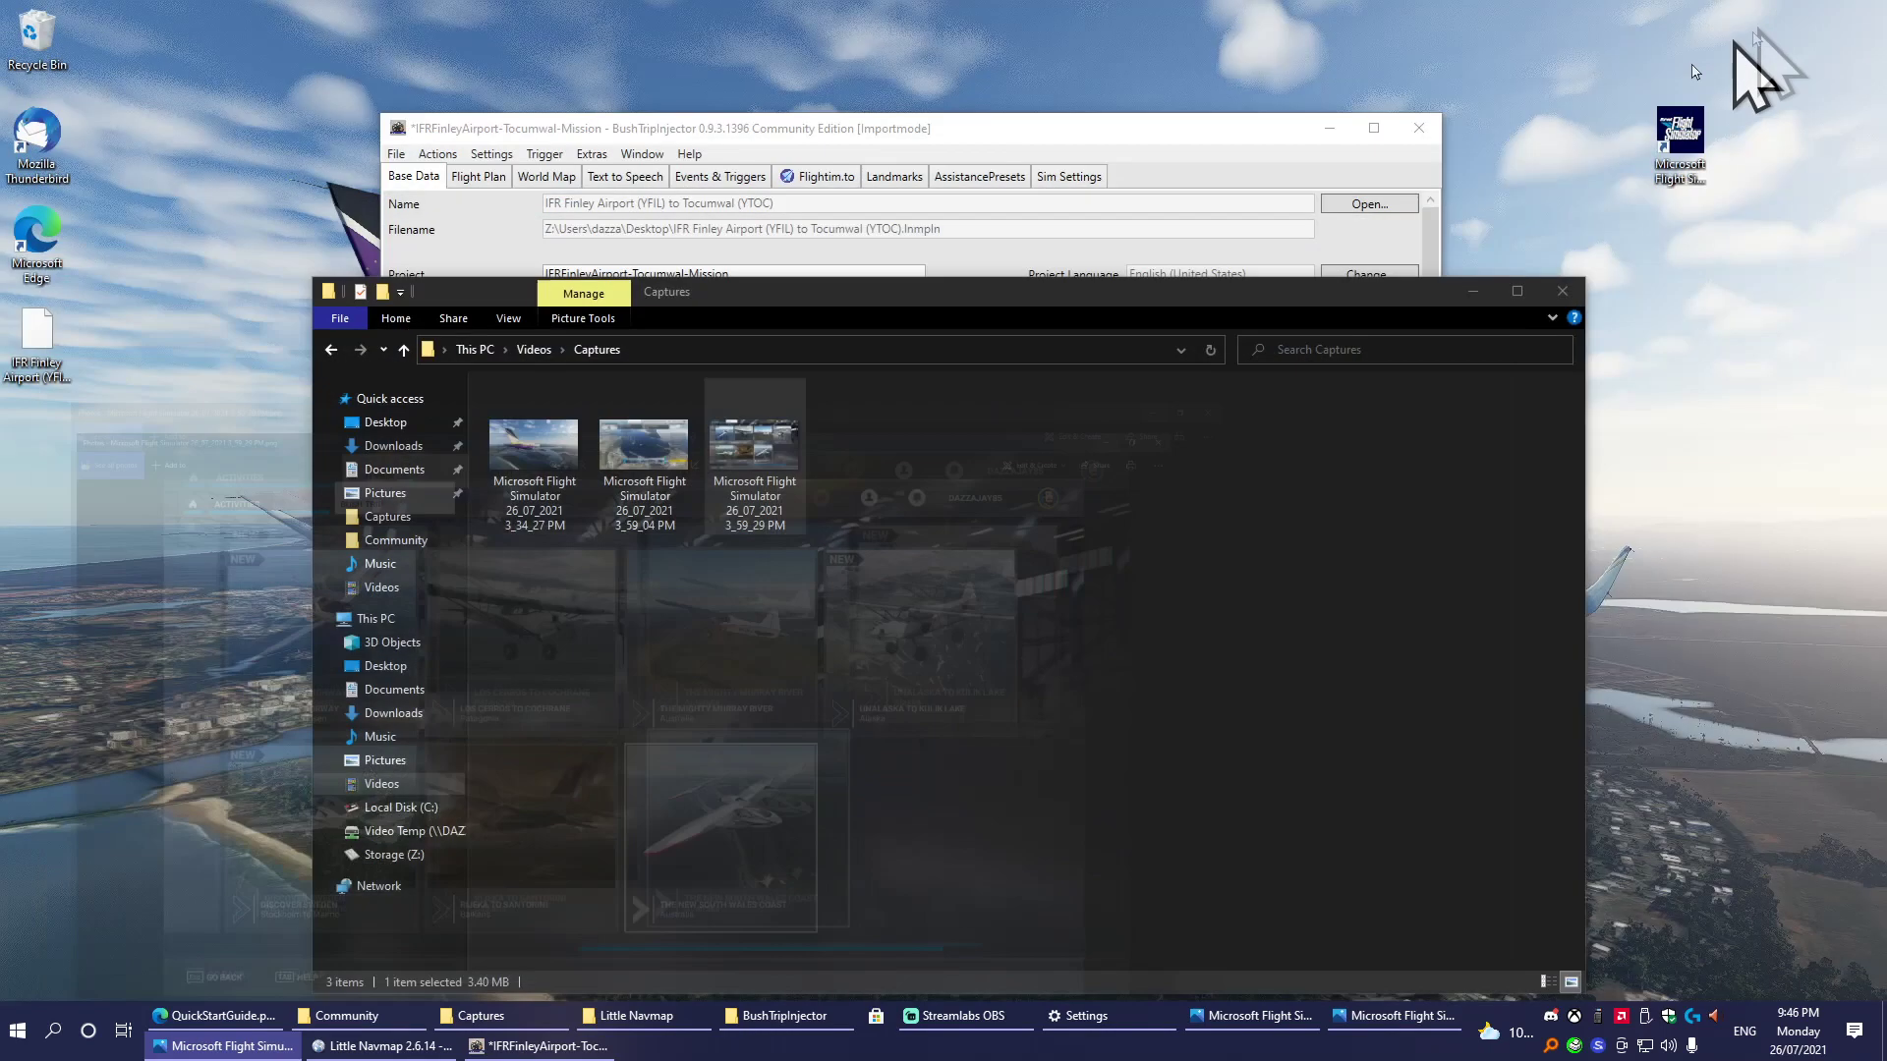
pyautogui.click(1472, 291)
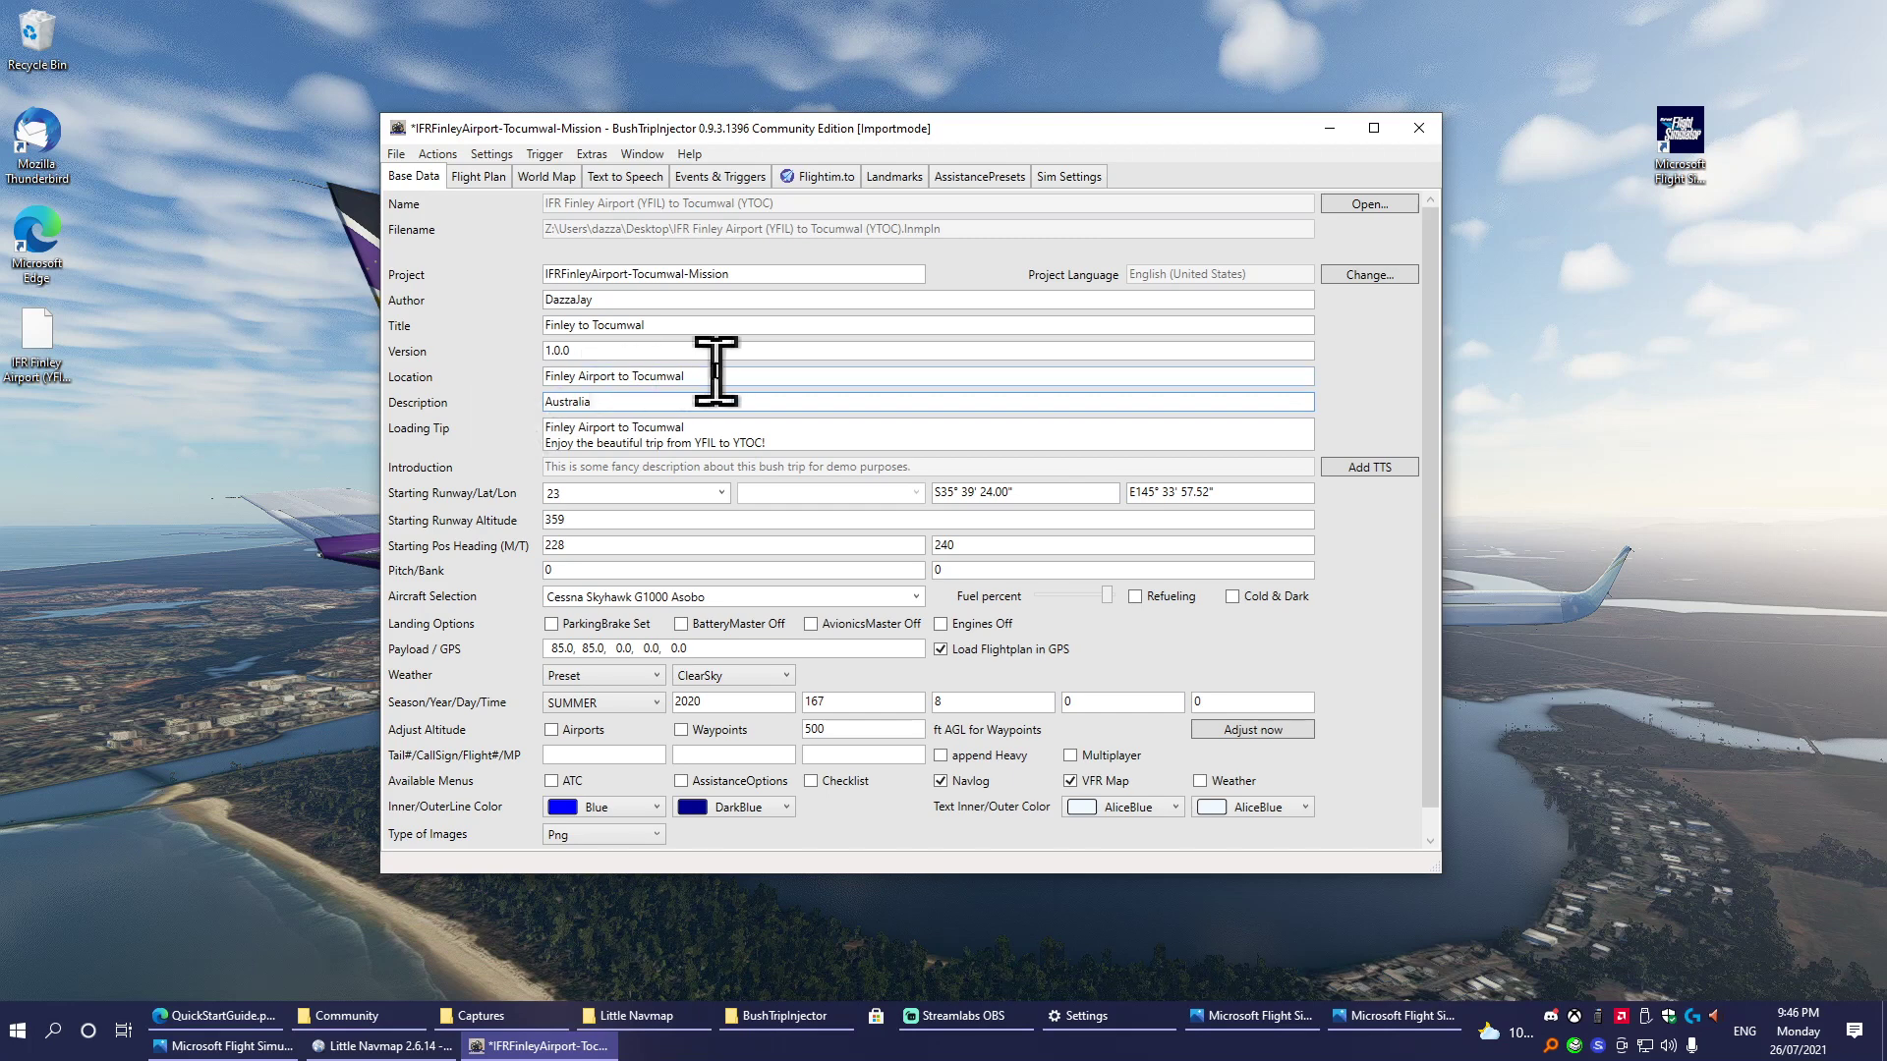
# Select the Location text, view the third capture in Photos, then close the Captures folder.
pyautogui.moveTo(717, 375); pyautogui.dragTo(538, 383)
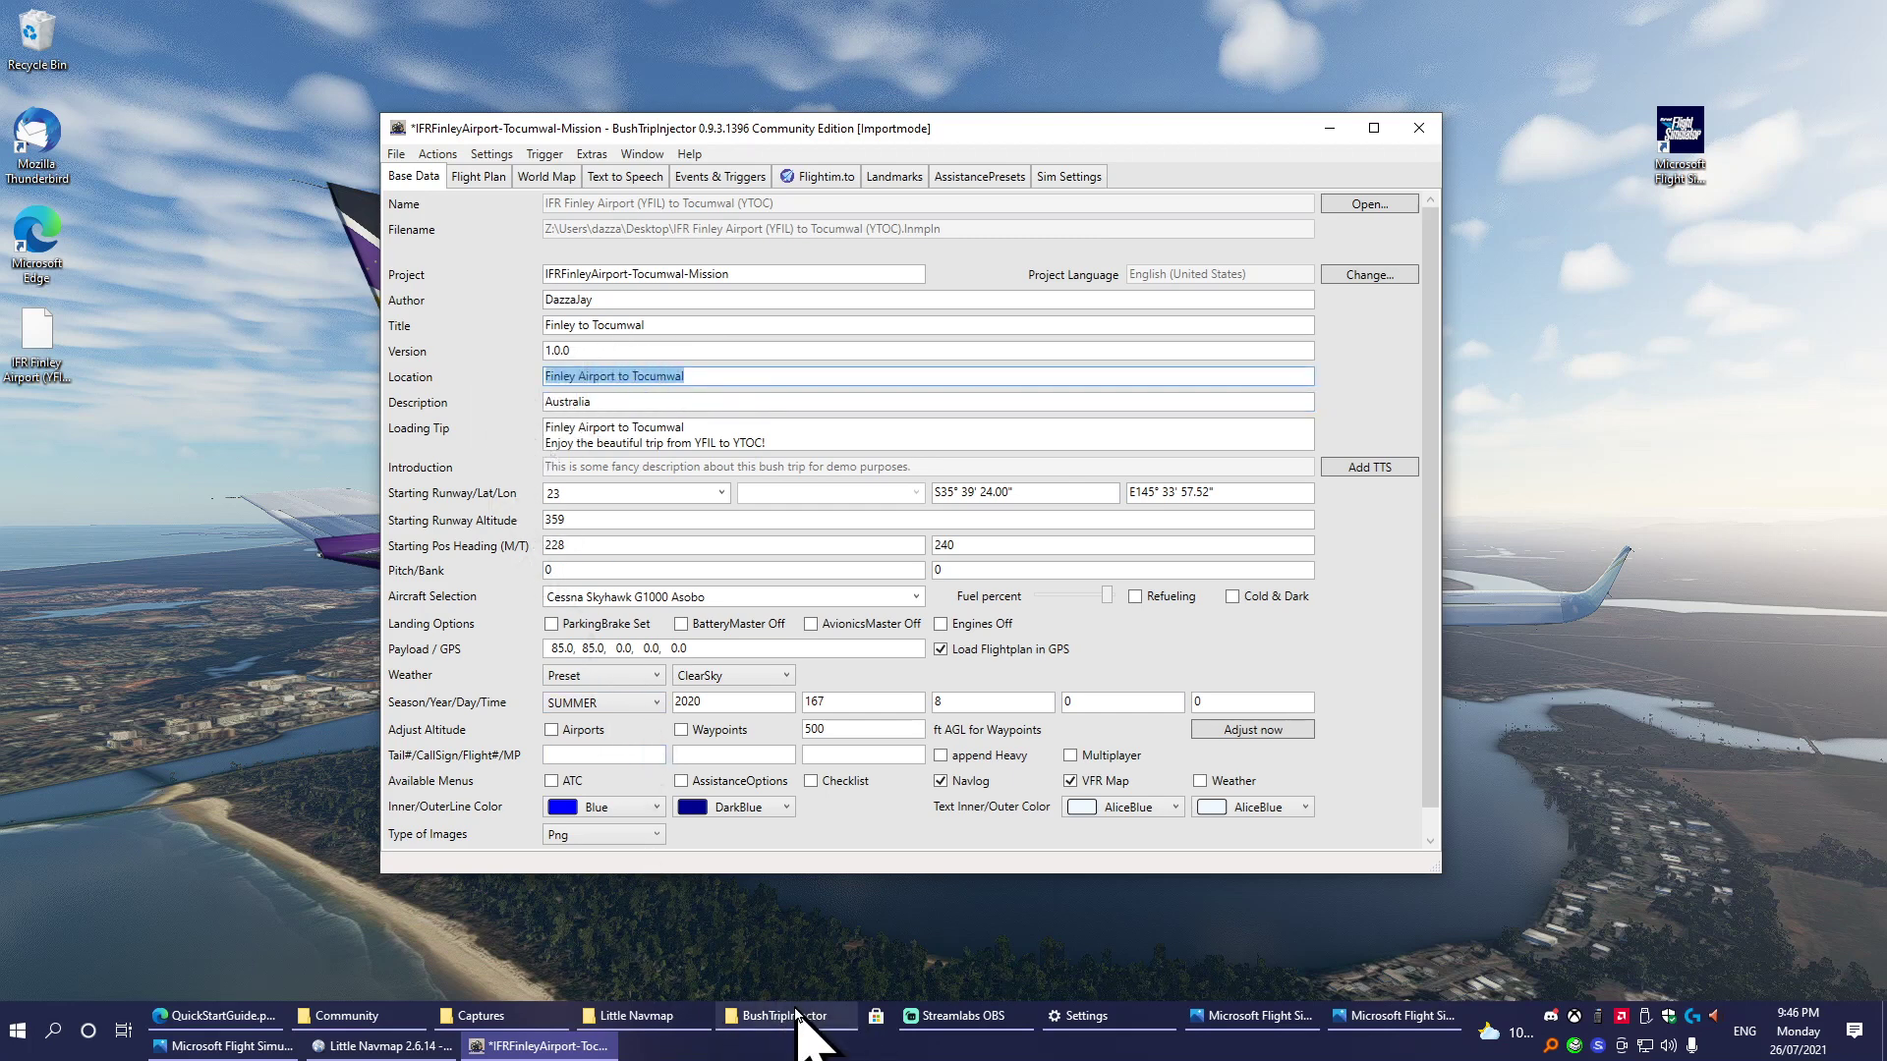
pyautogui.click(481, 1022)
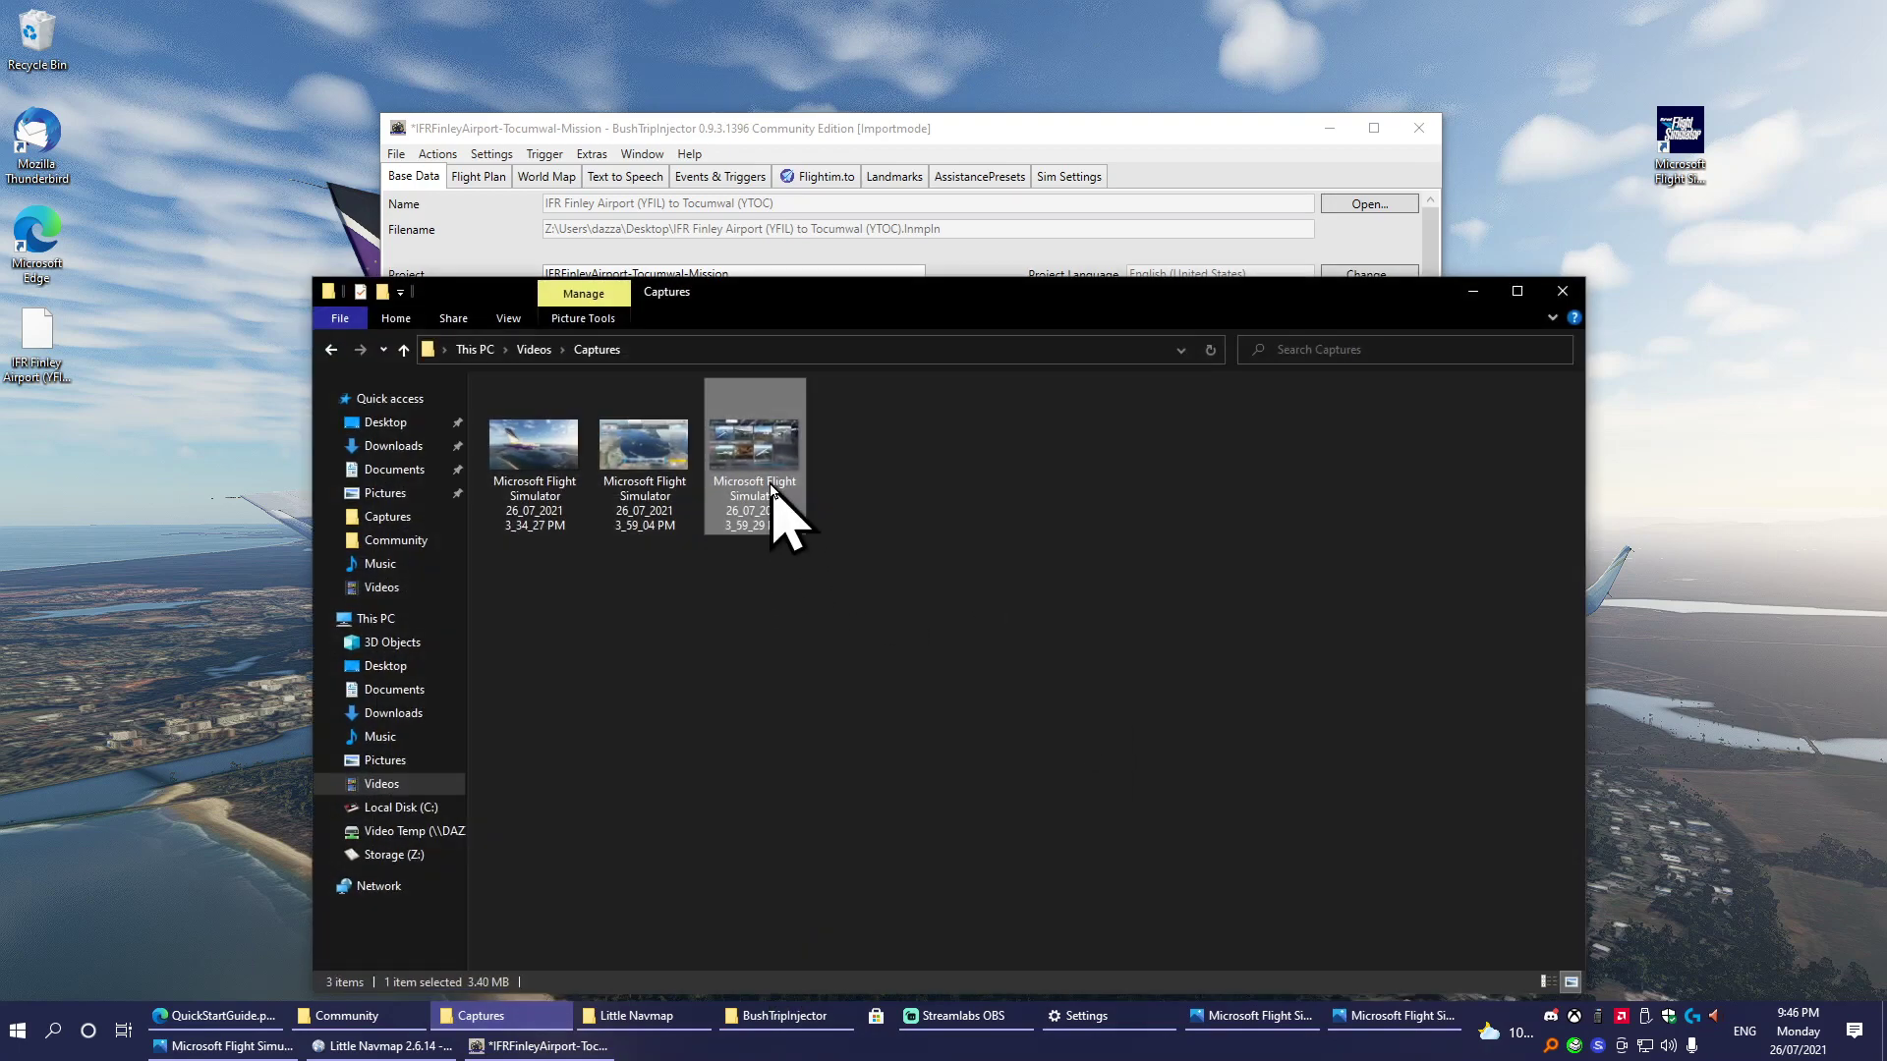
pyautogui.doubleClick(779, 499)
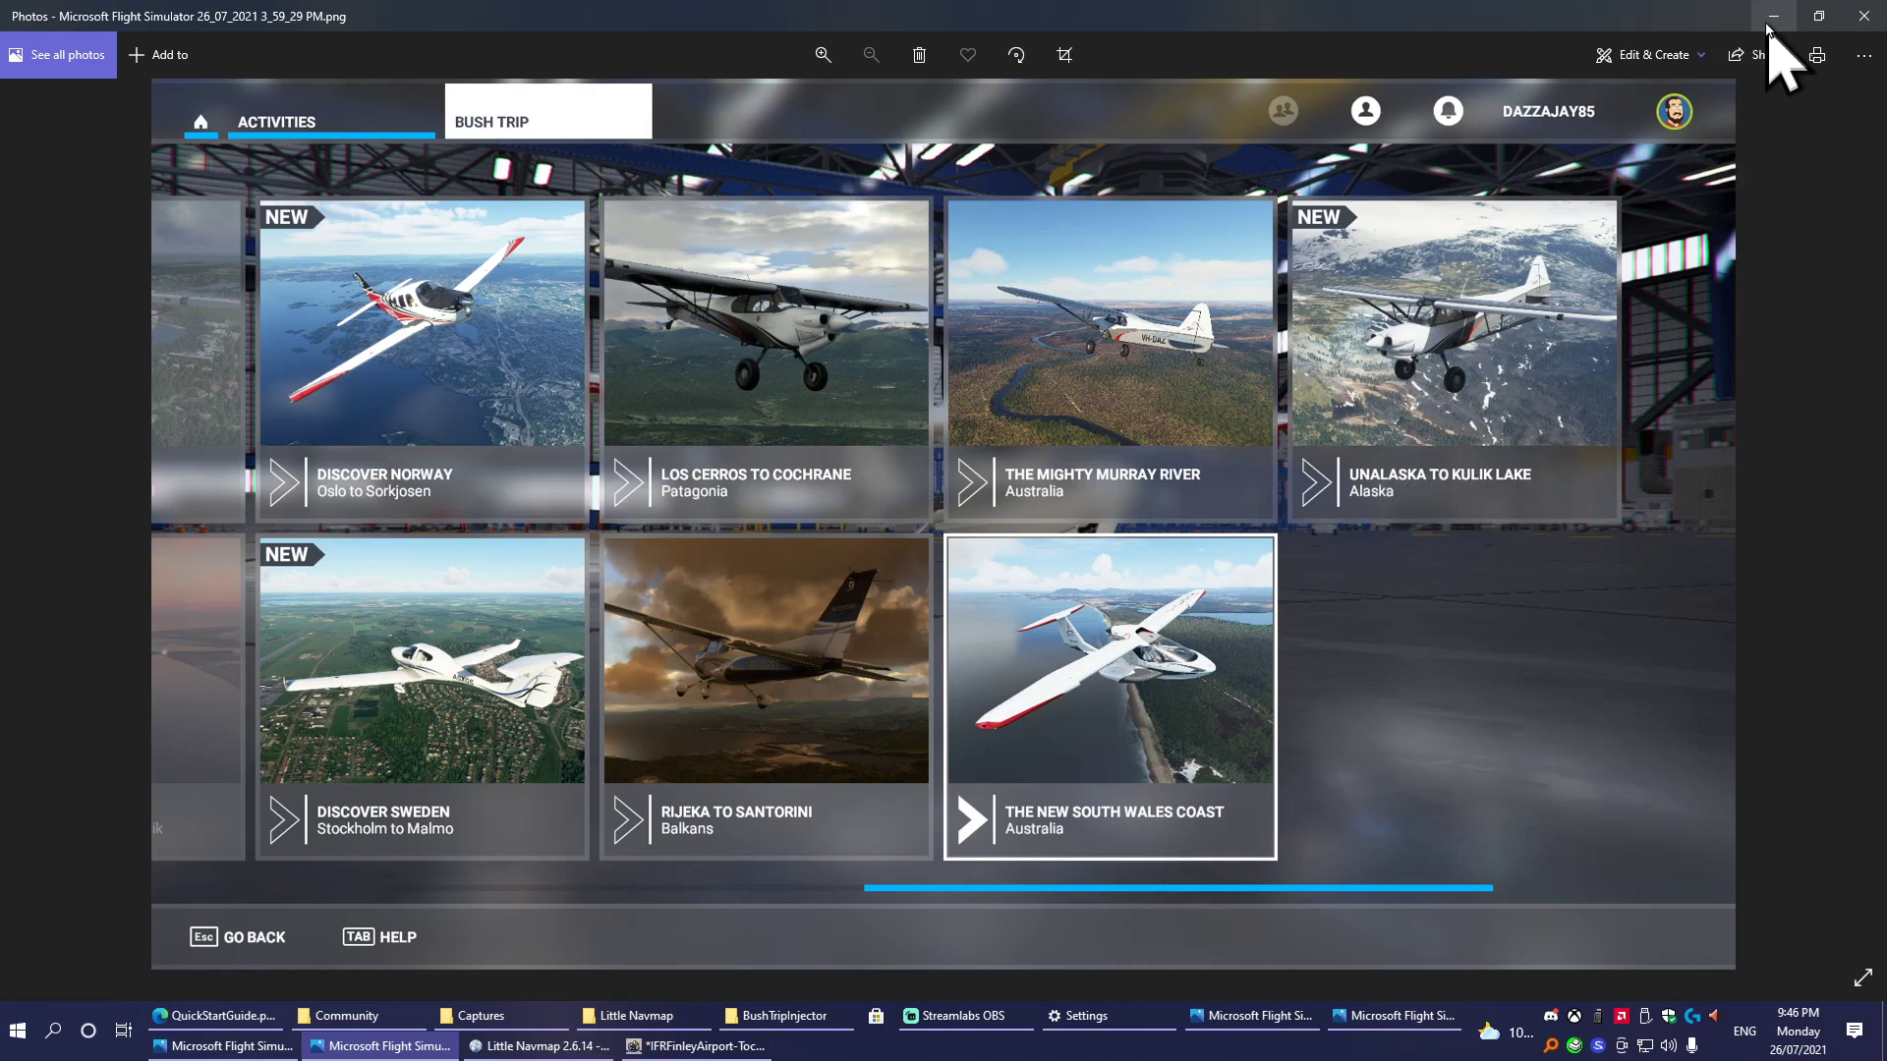
pyautogui.click(1864, 16)
pyautogui.click(1578, 288)
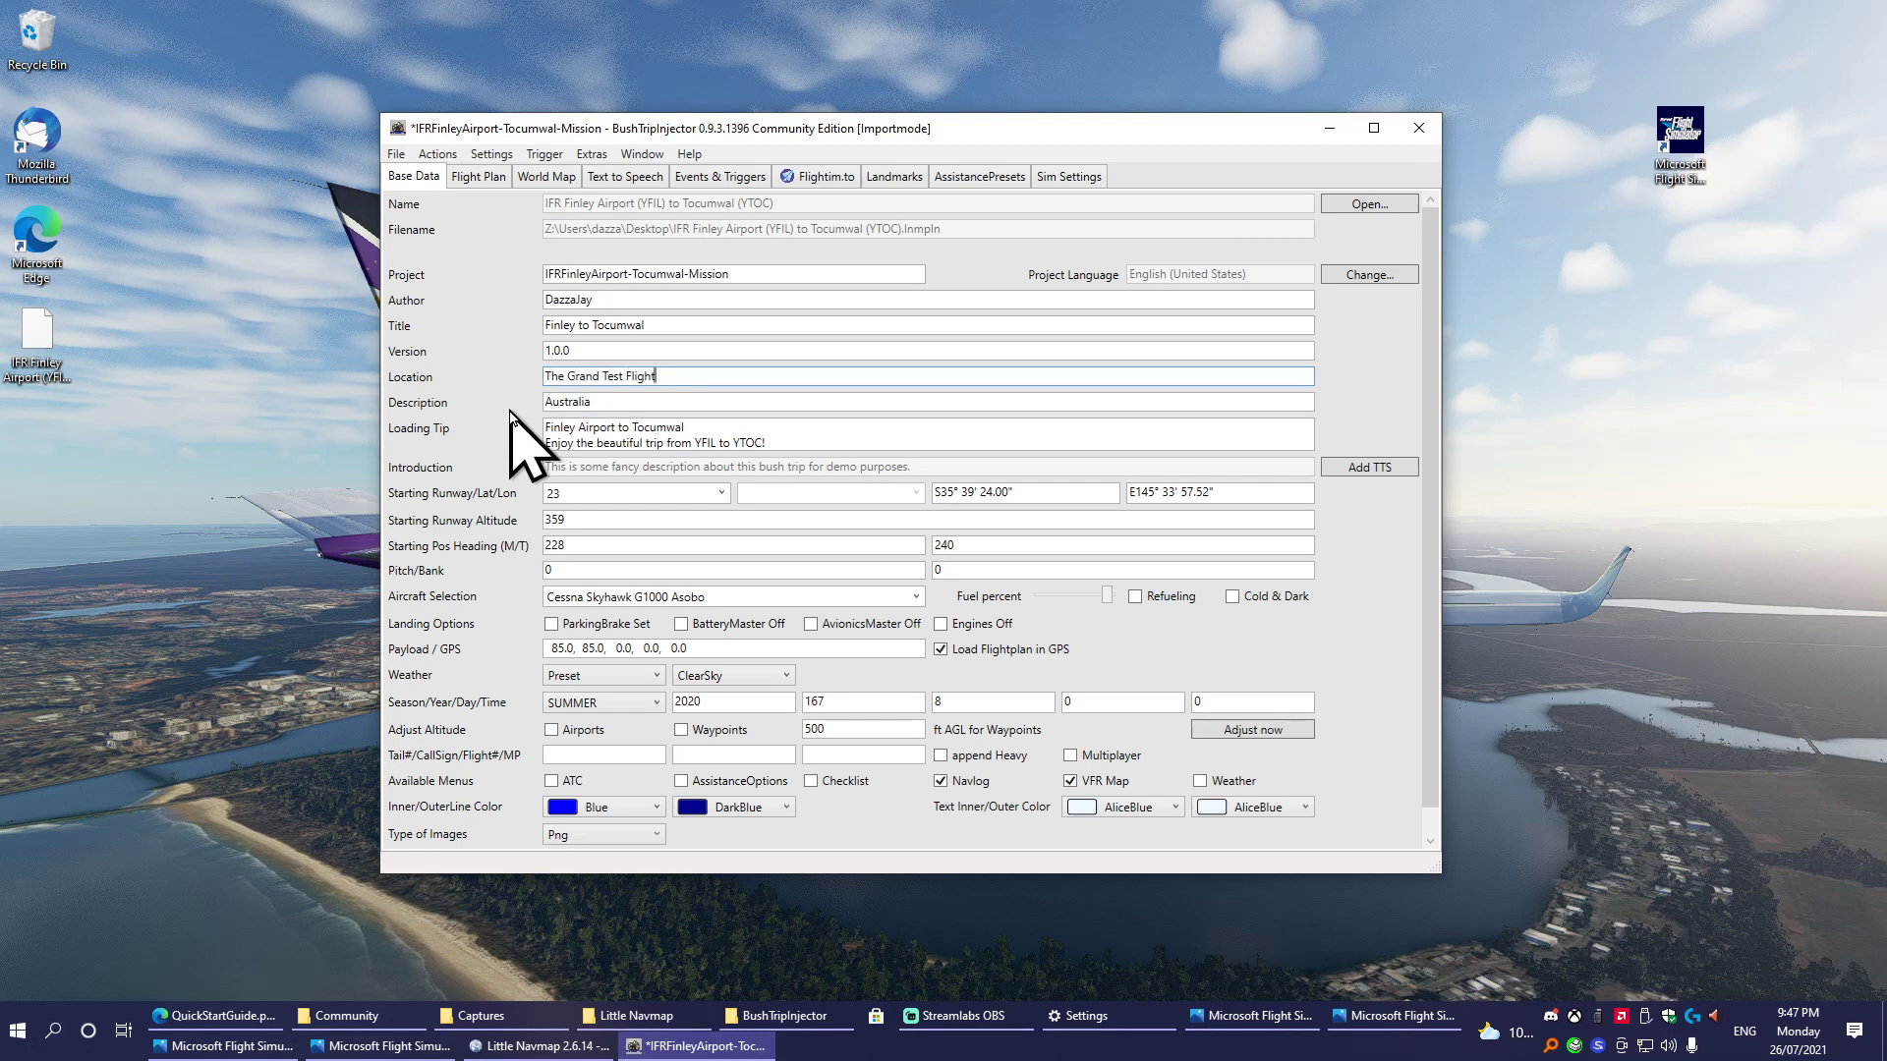
# Copy 'The Grand Test Flight' from Location and paste it over the Title text.
pyautogui.moveTo(674, 375); pyautogui.dragTo(427, 376)
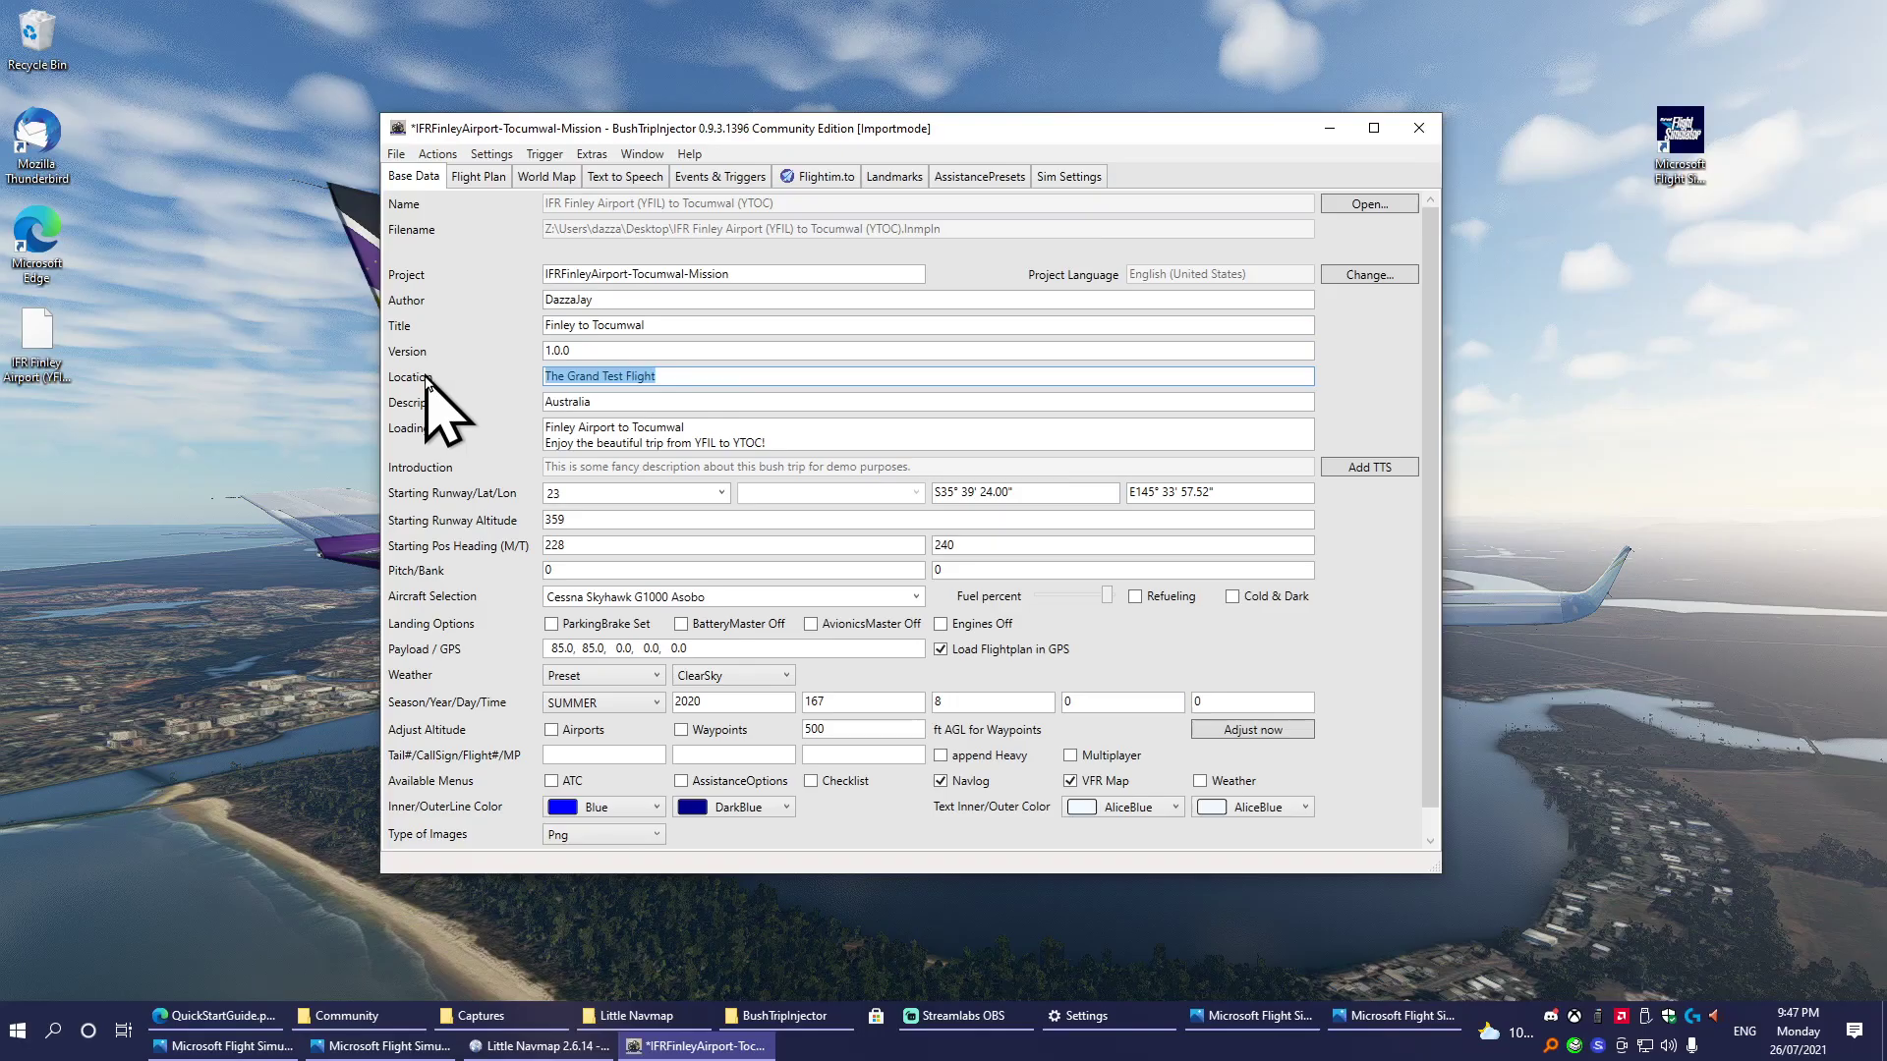
pyautogui.hotkey('ctrl', 'c')
pyautogui.moveTo(678, 325); pyautogui.dragTo(547, 325)
pyautogui.hotkey('ctrl', 'v')
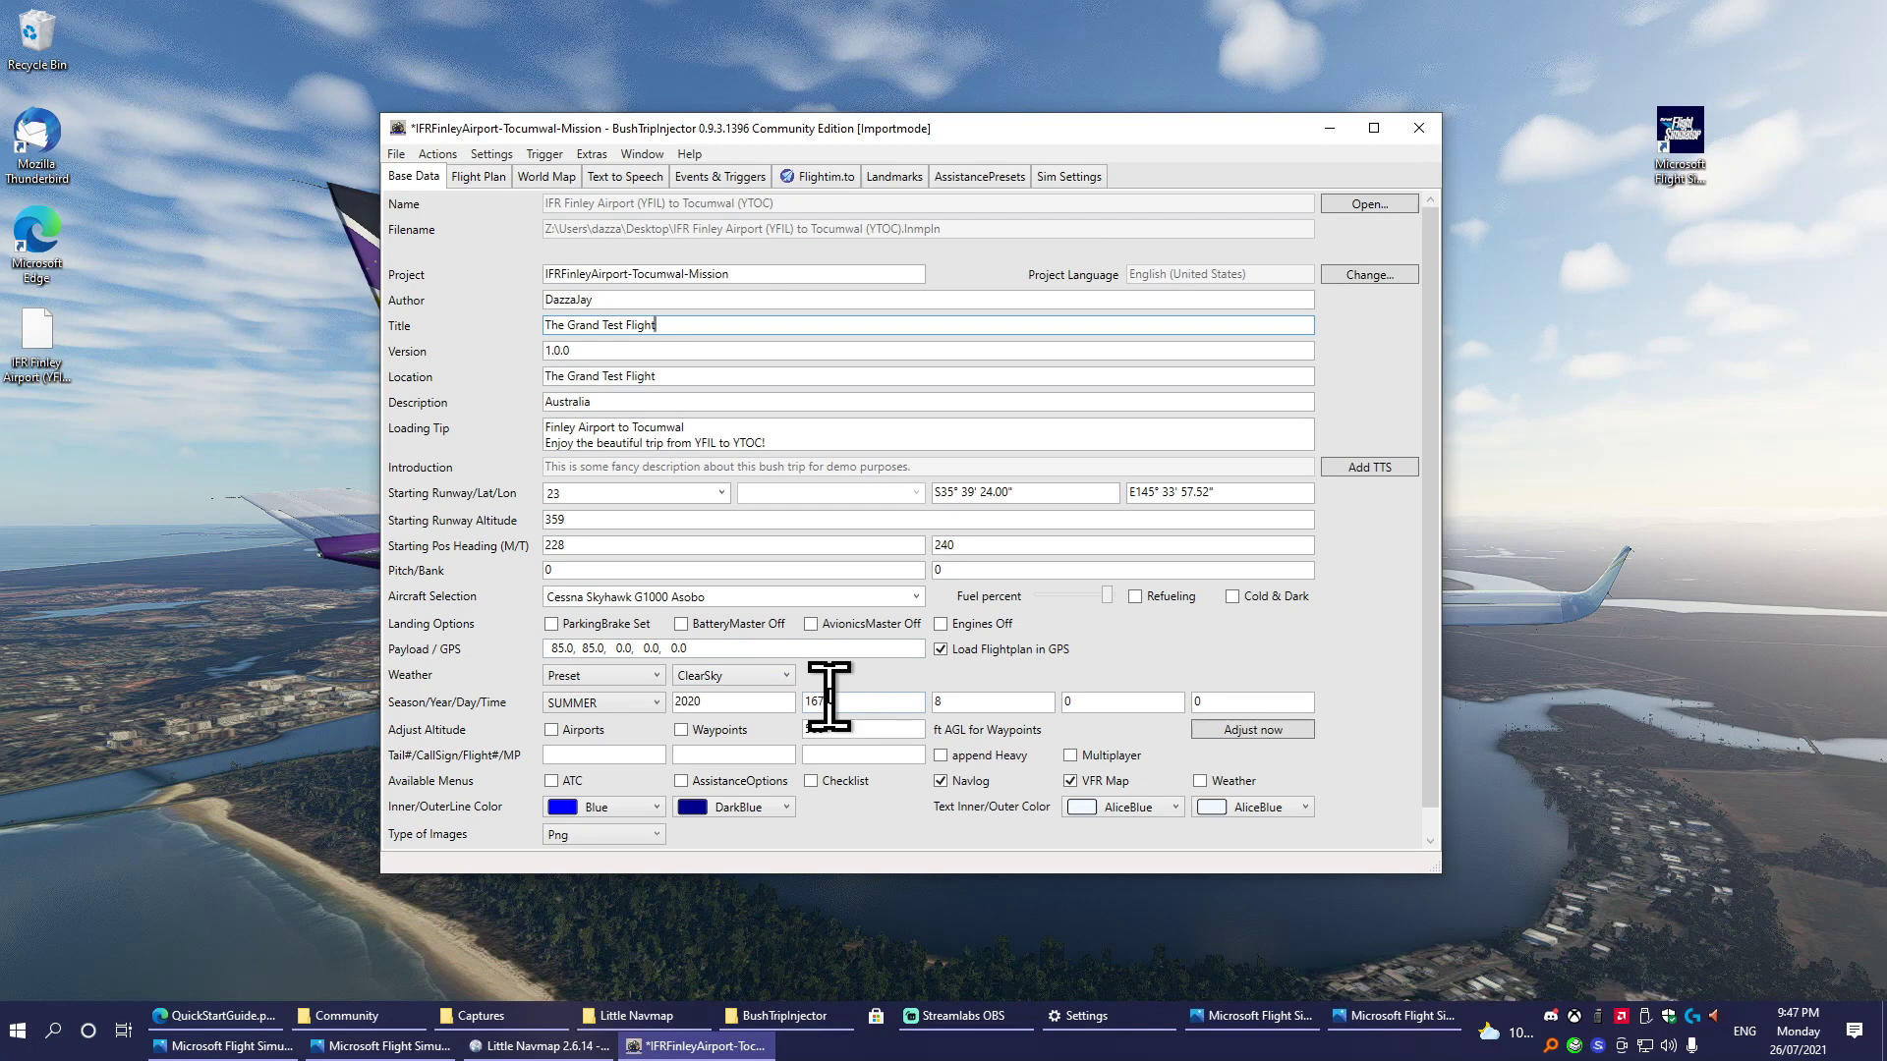
pyautogui.click(603, 481)
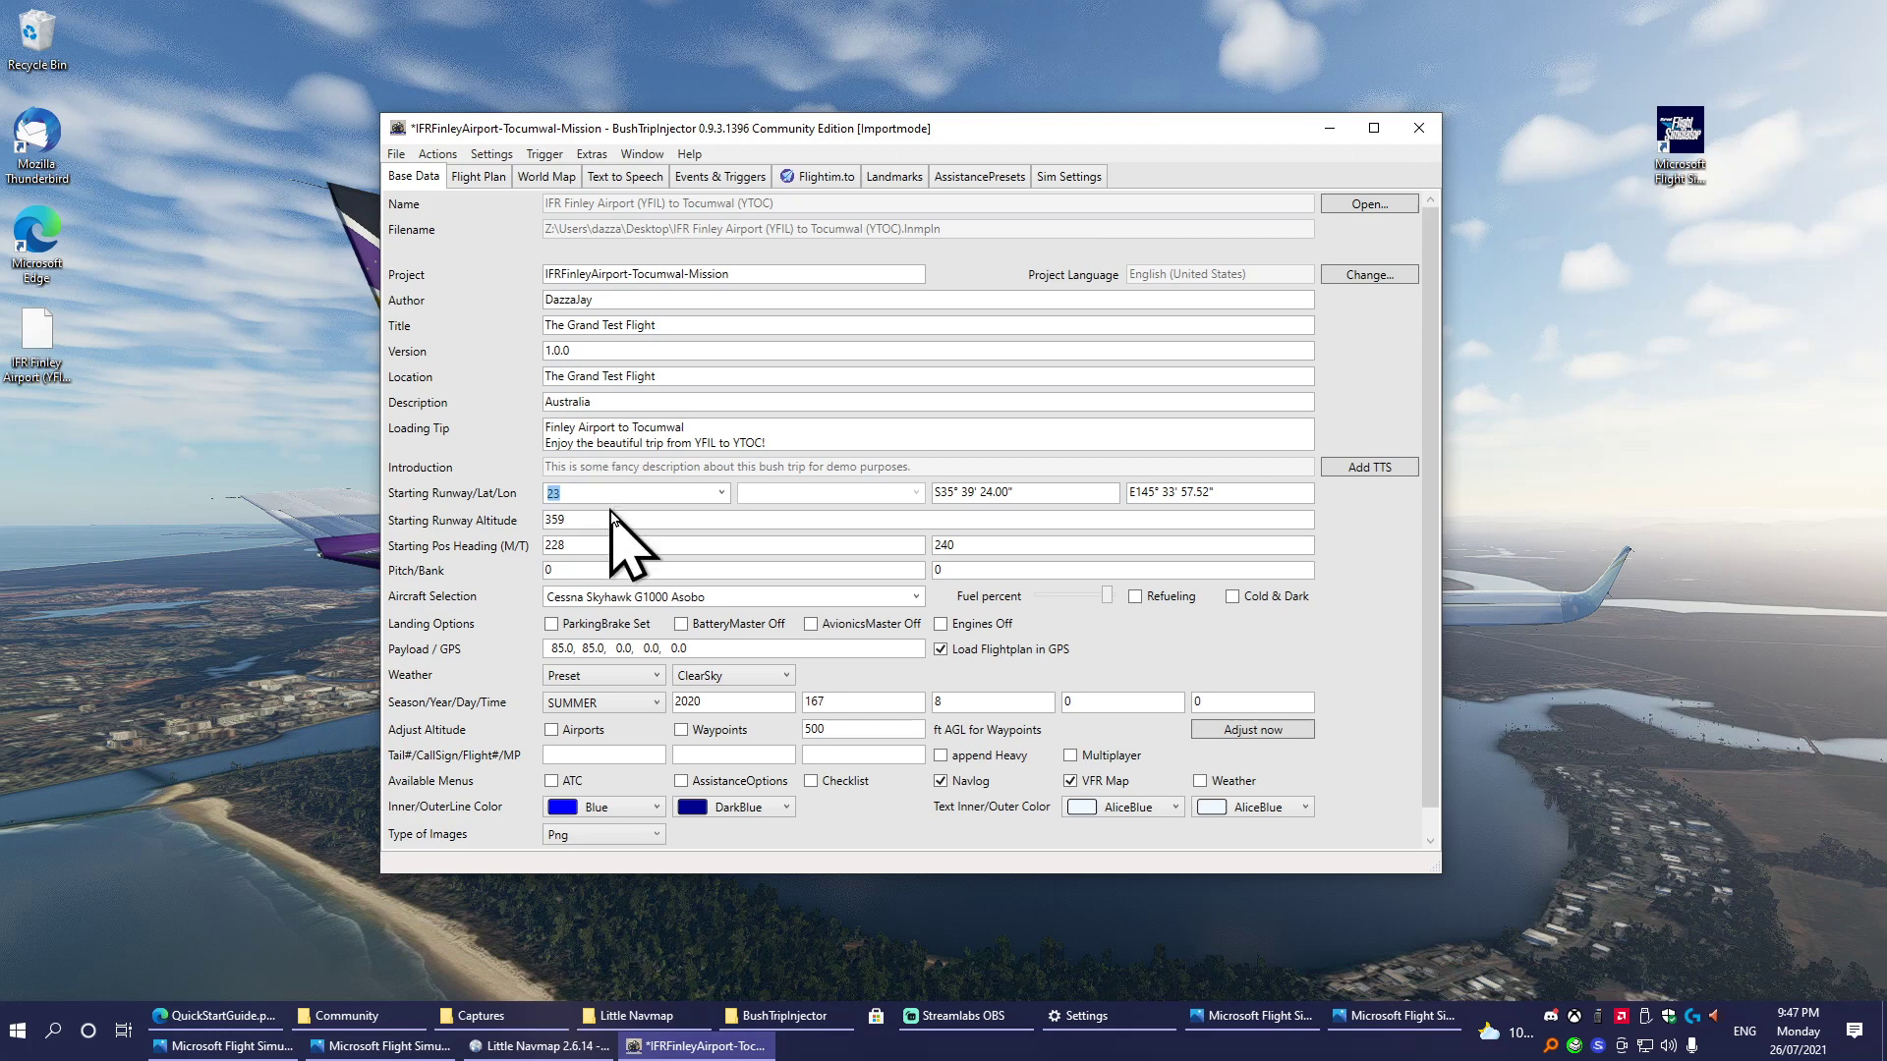
# Keep runway 23 as the starting runway and choose the TBM 930 Asobo aircraft.
pyautogui.click(721, 493)
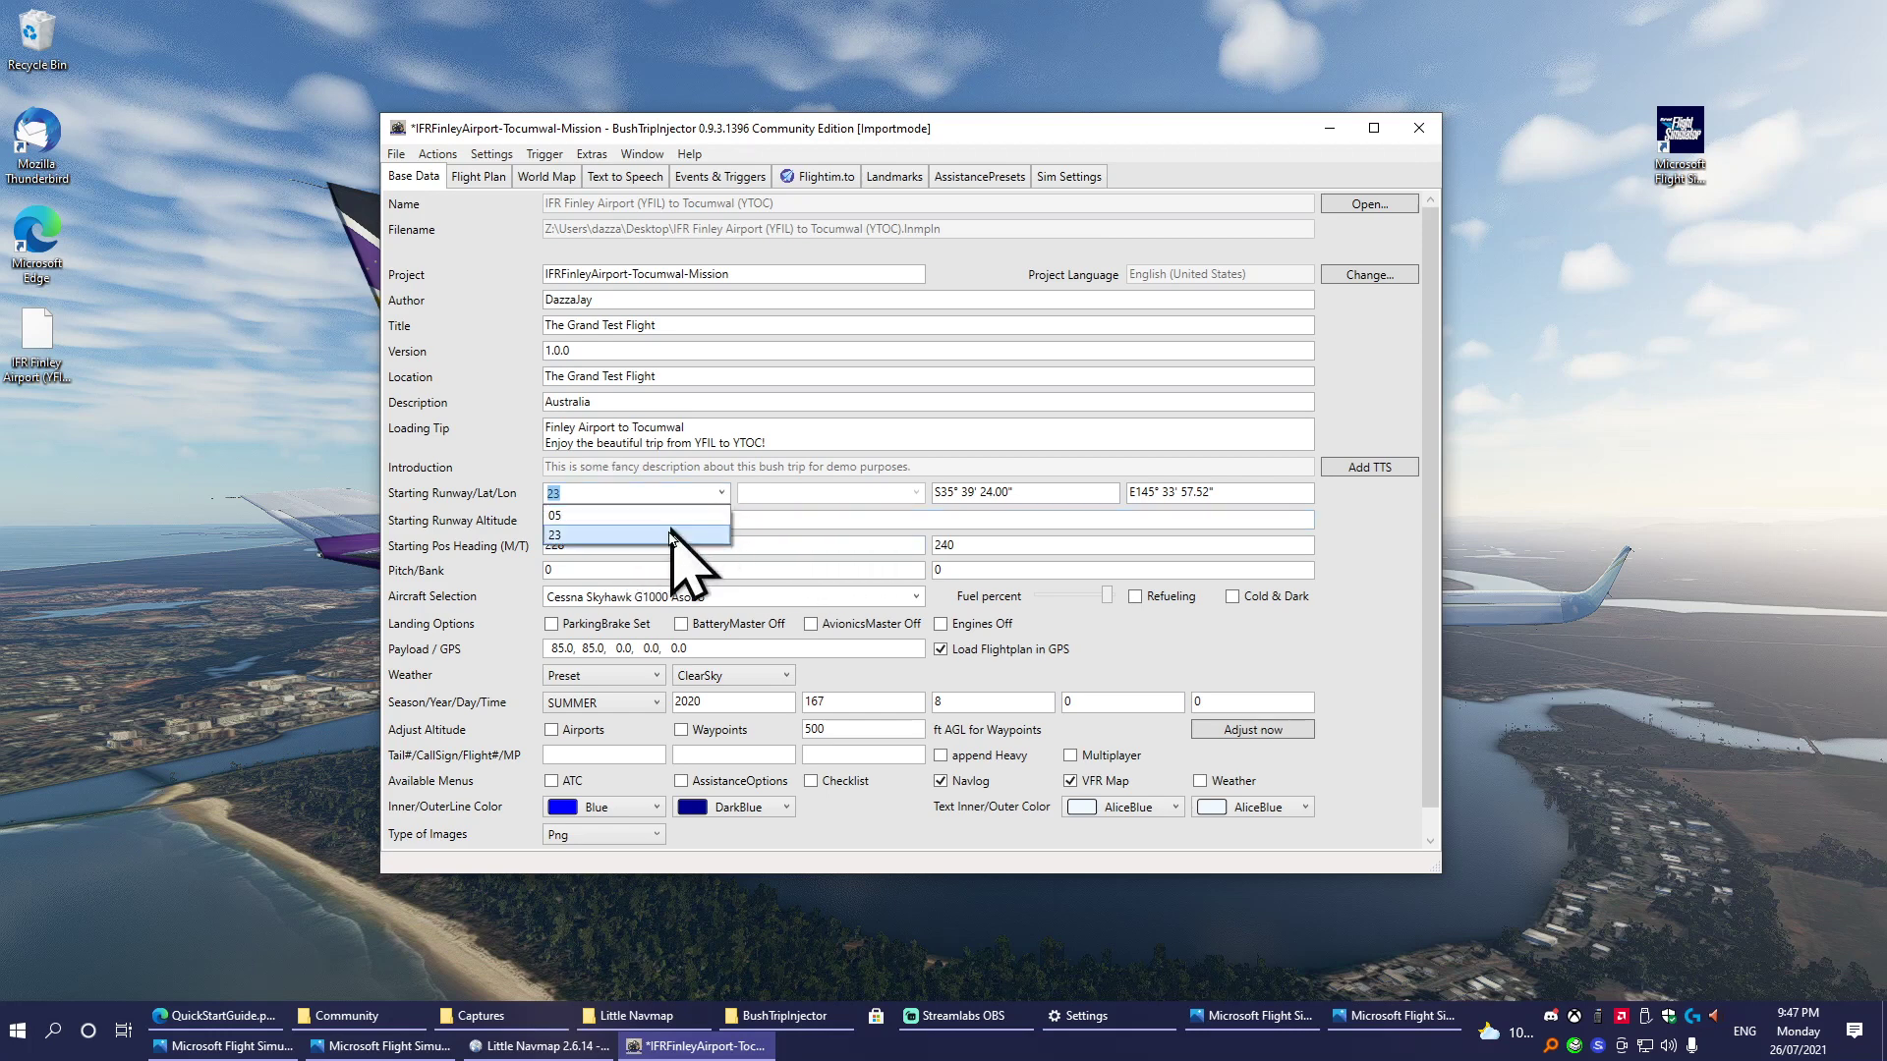
pyautogui.click(724, 491)
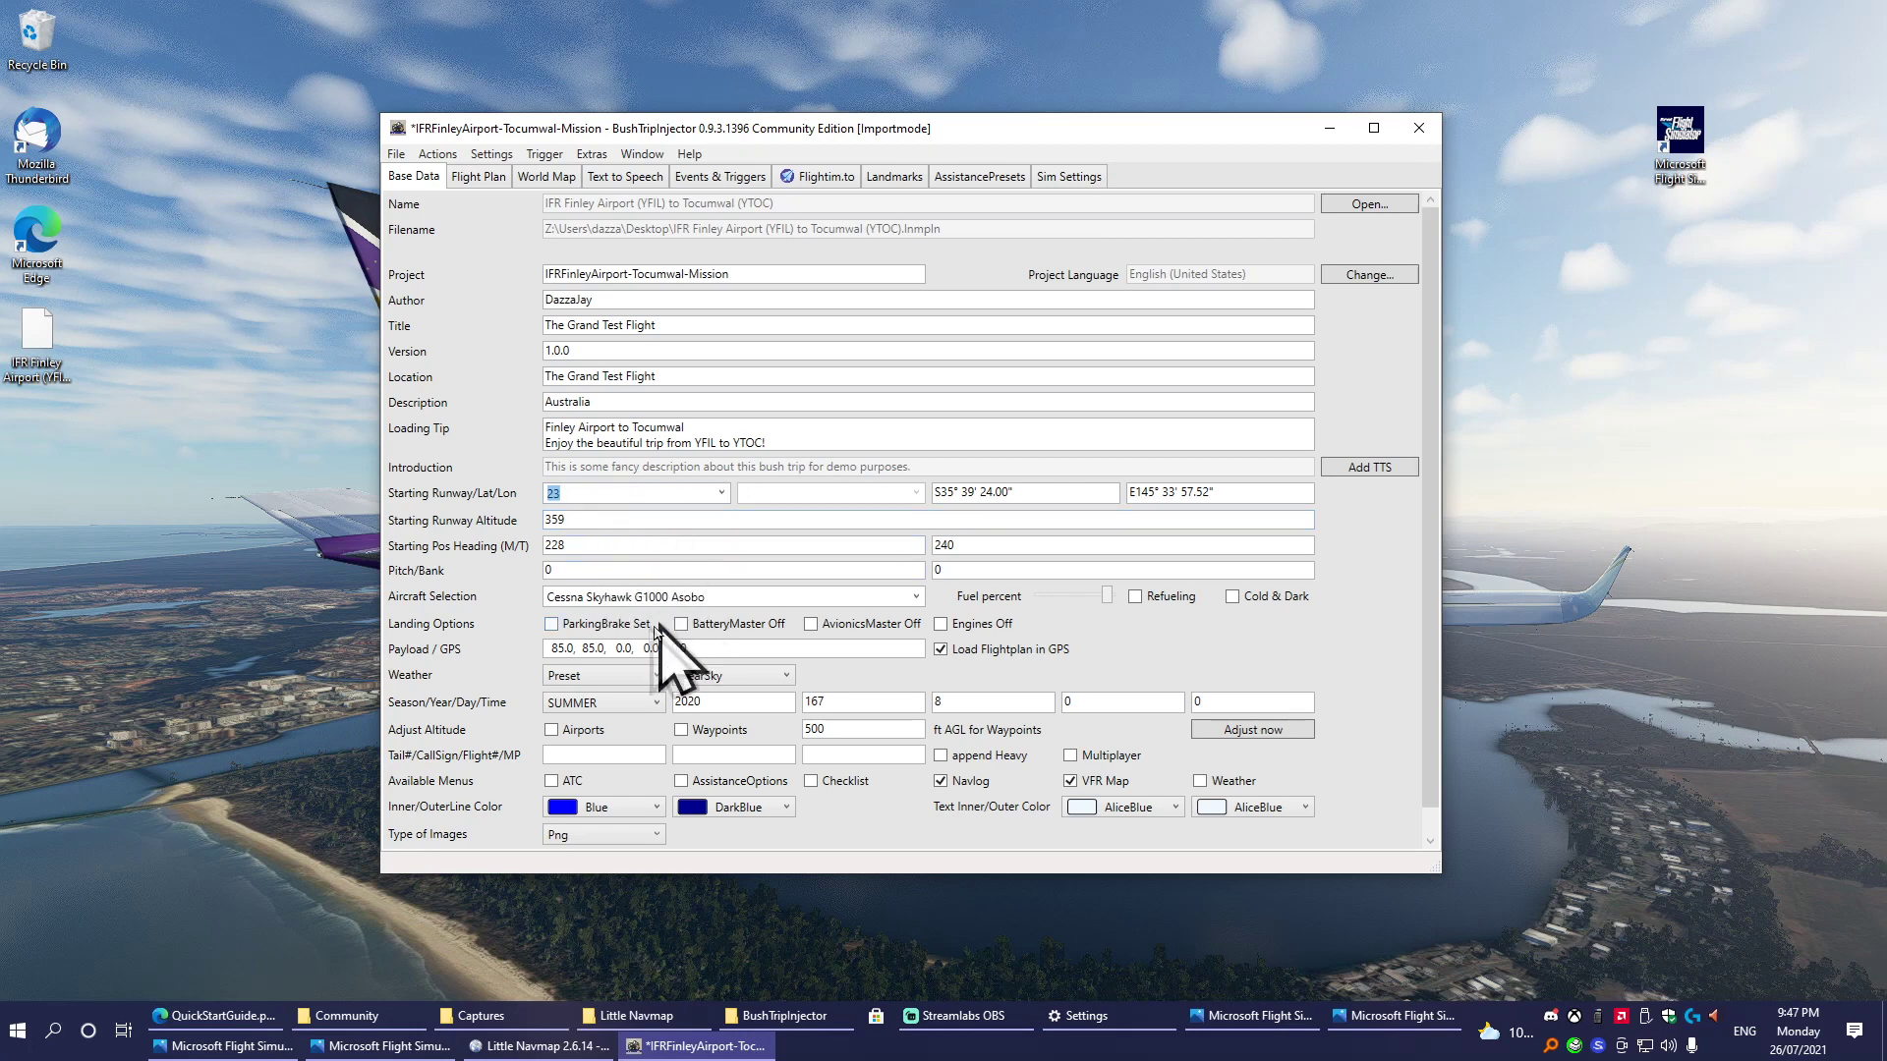
pyautogui.click(917, 598)
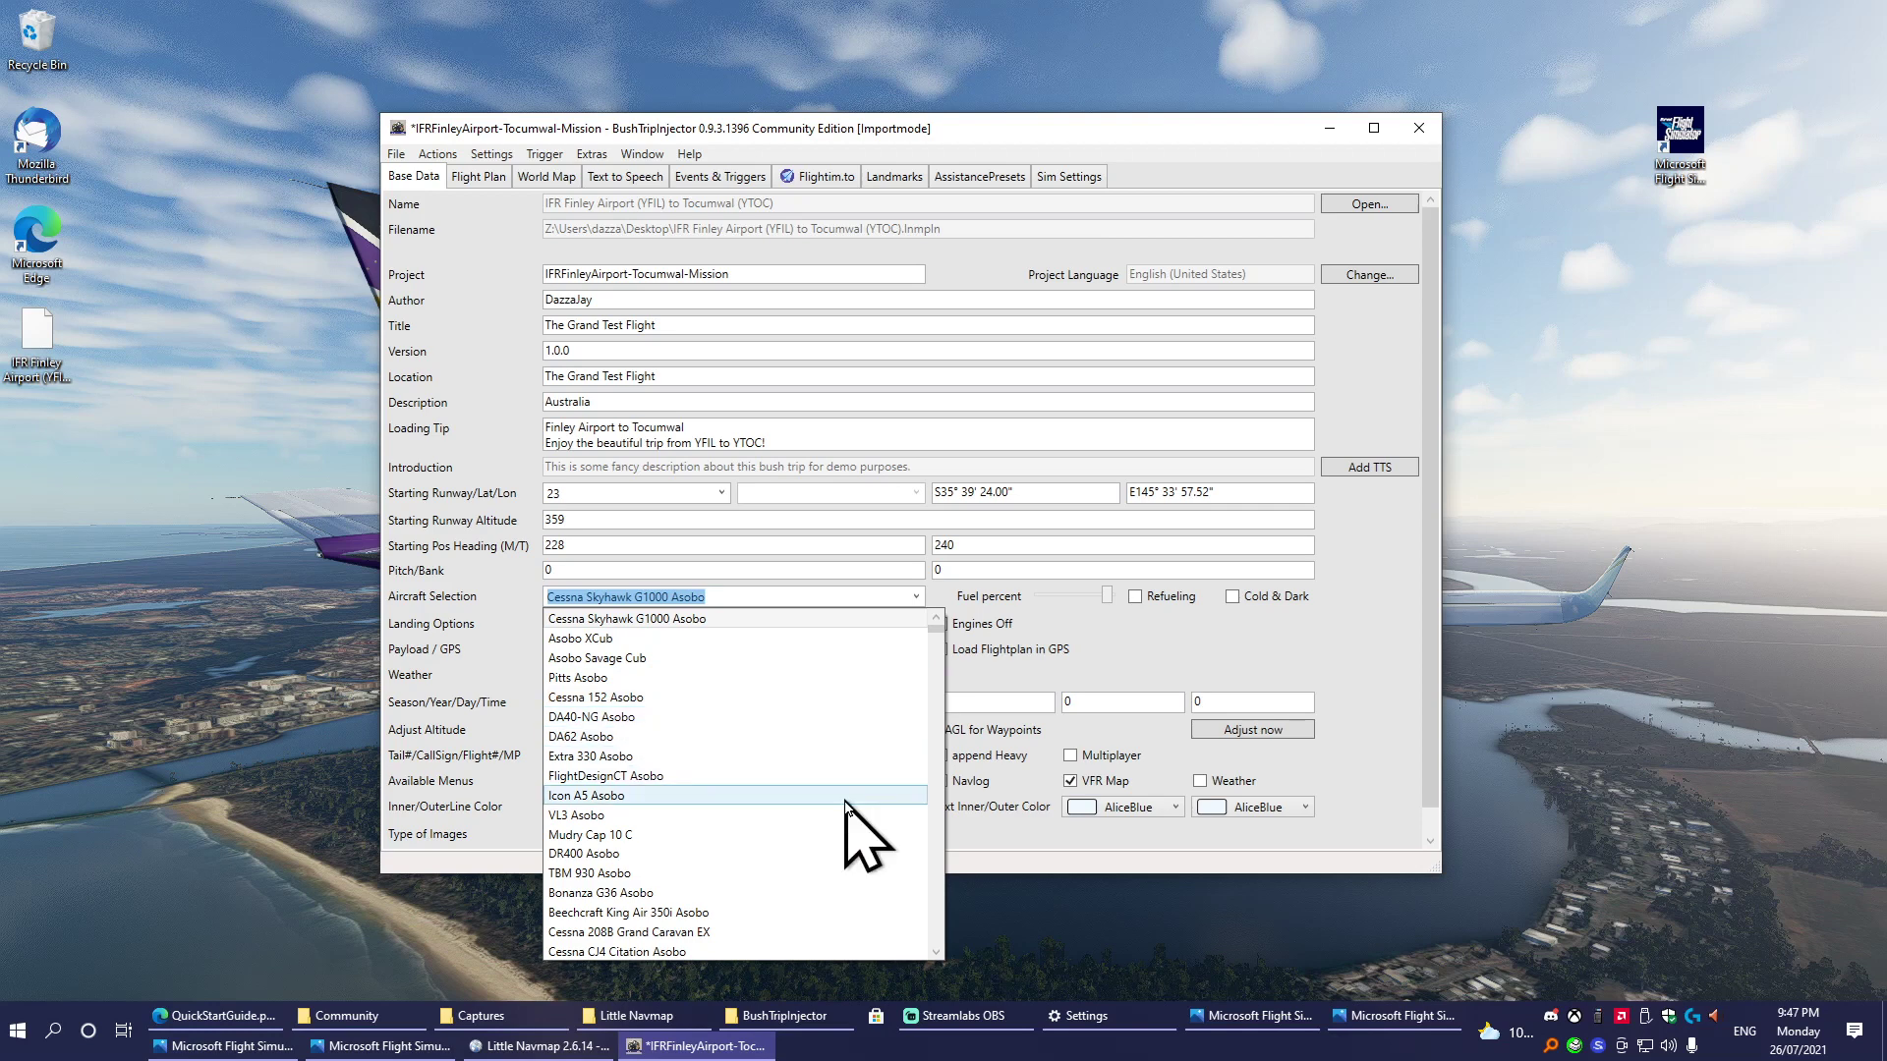
pyautogui.click(639, 873)
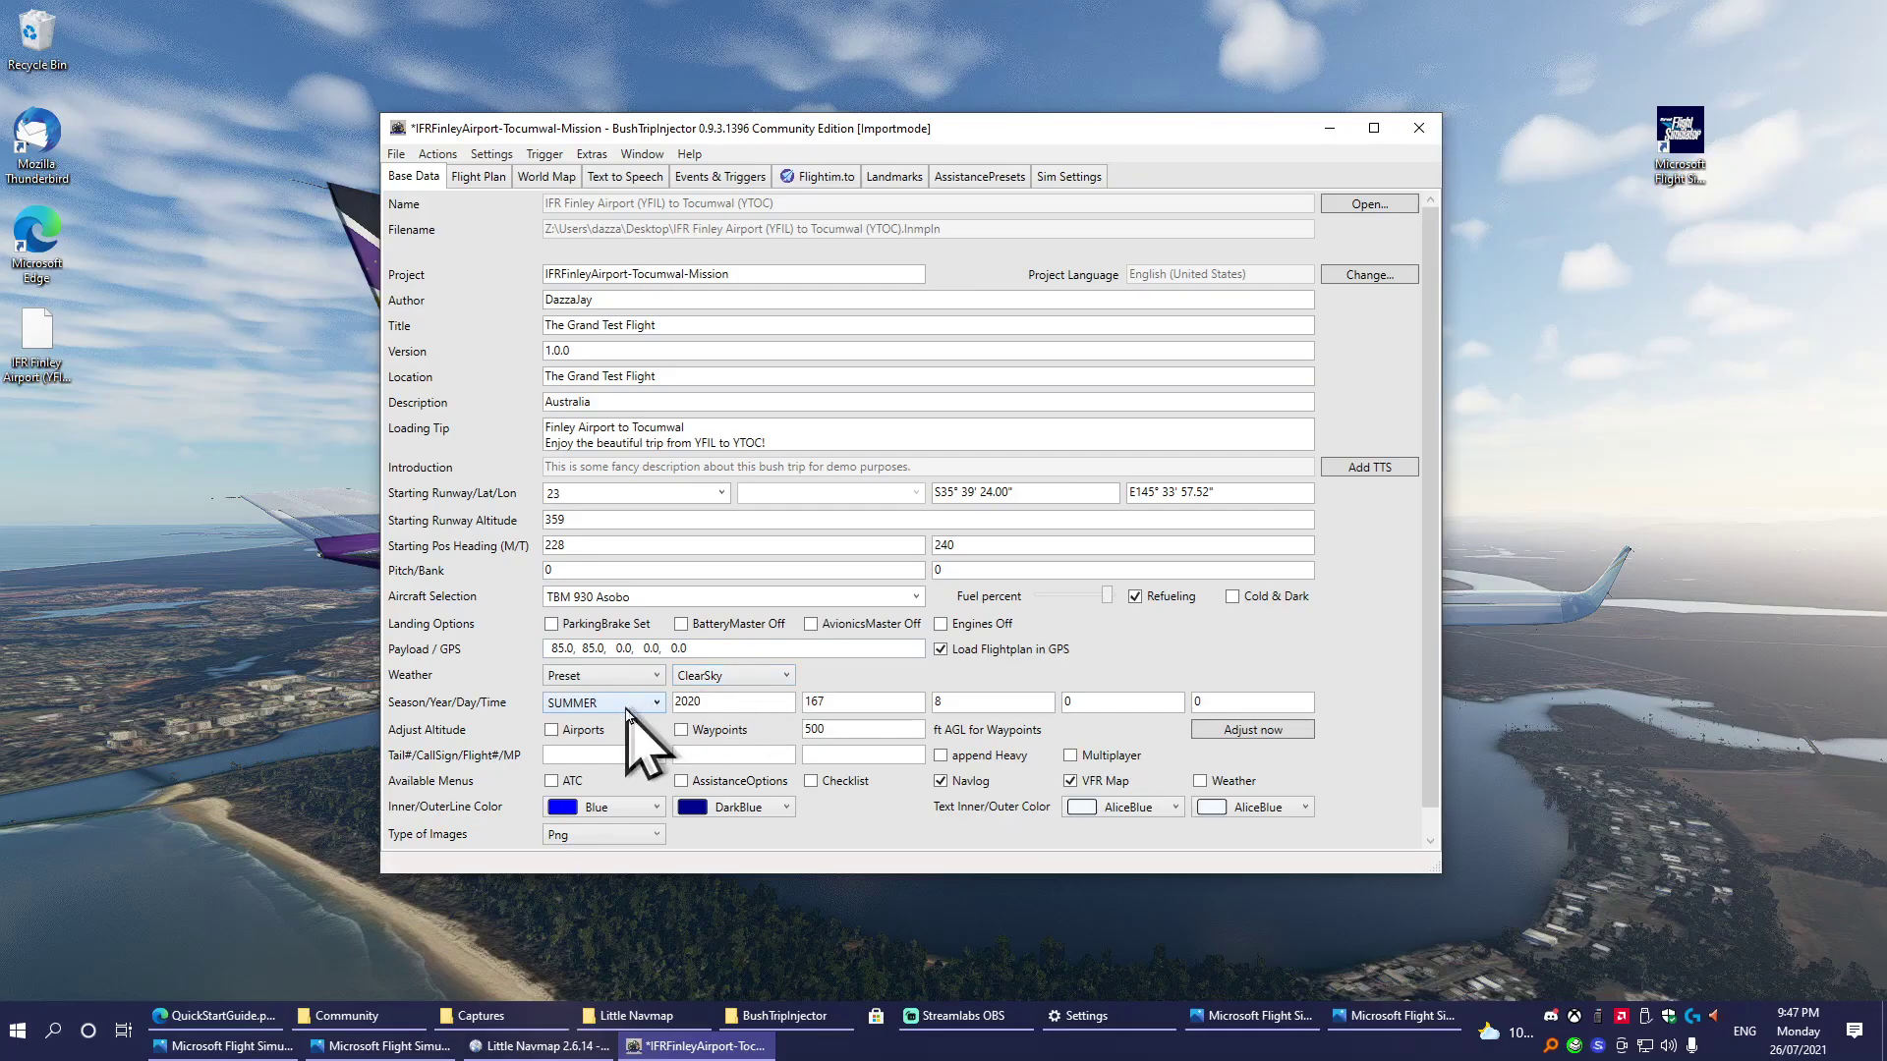
pyautogui.doubleClick(995, 701)
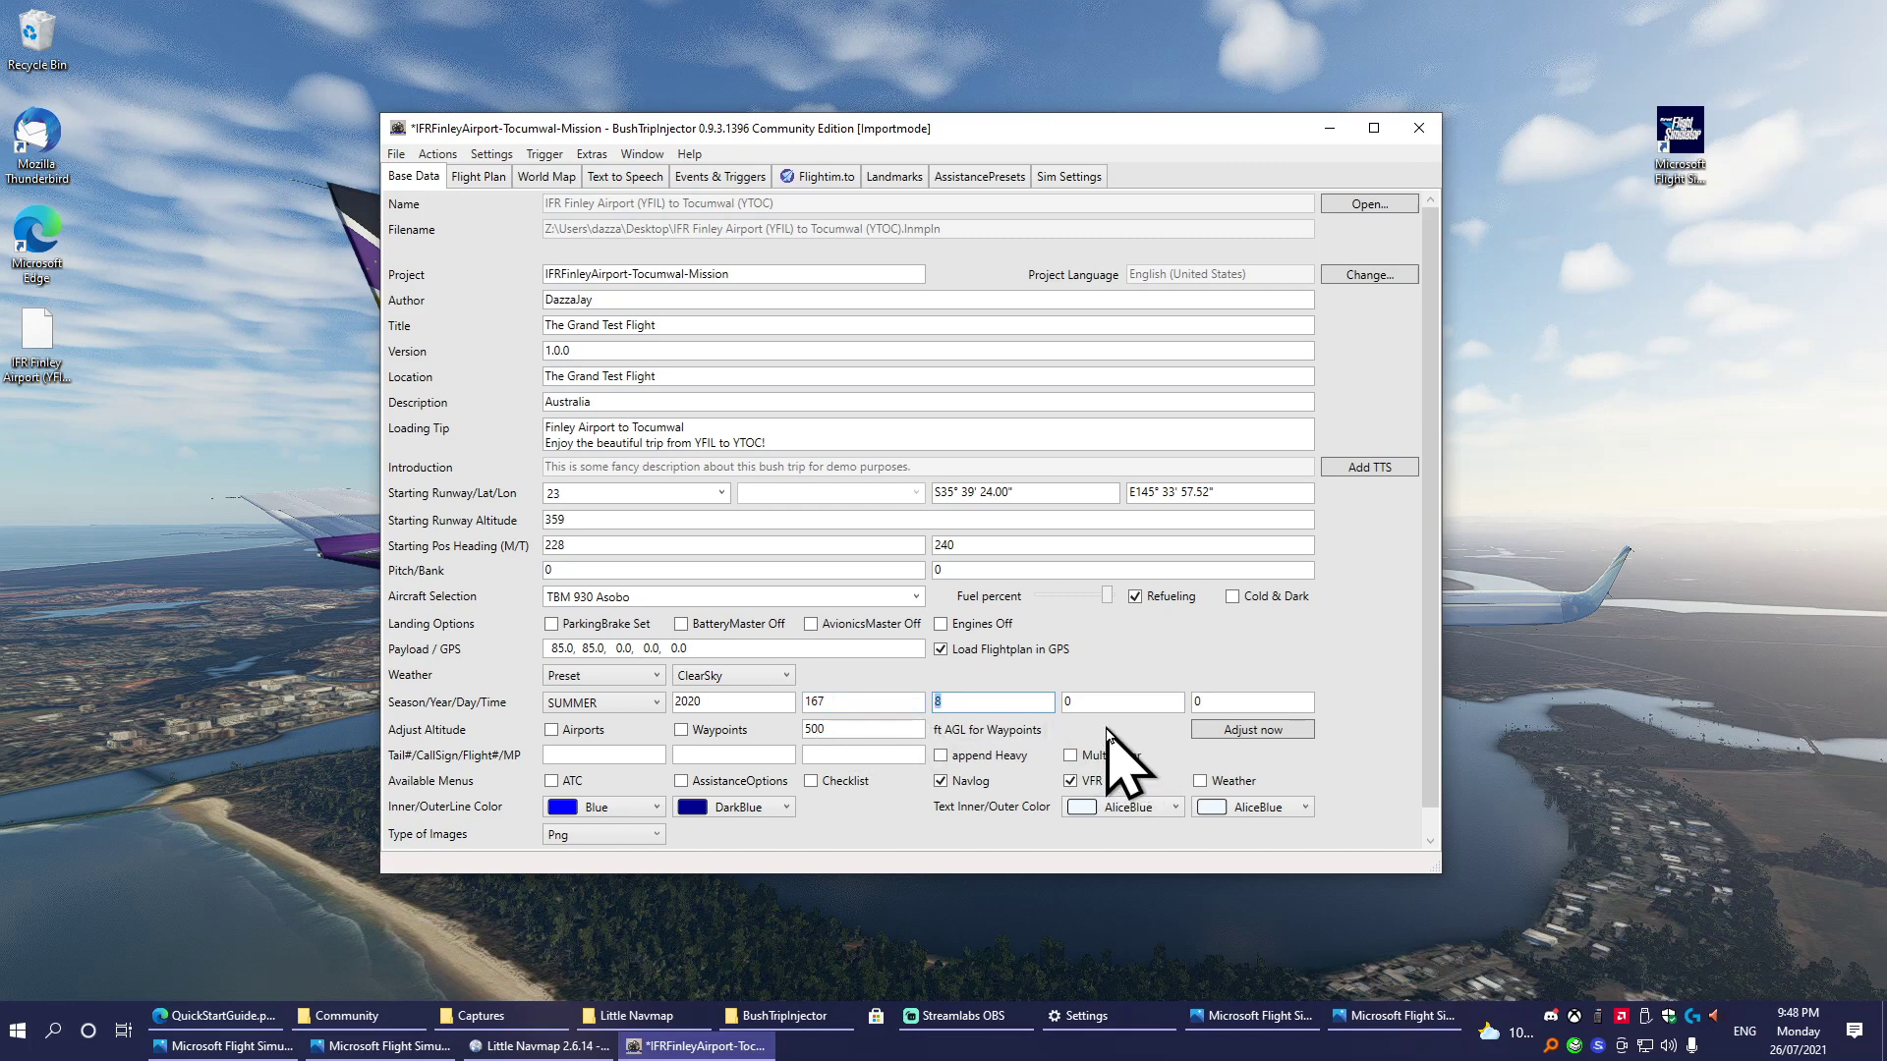
# Set the starting hour to 10, adjust the menu checkboxes, and show the Flight Plan waypoints.
pyautogui.write('10')
pyautogui.click(1356, 644)
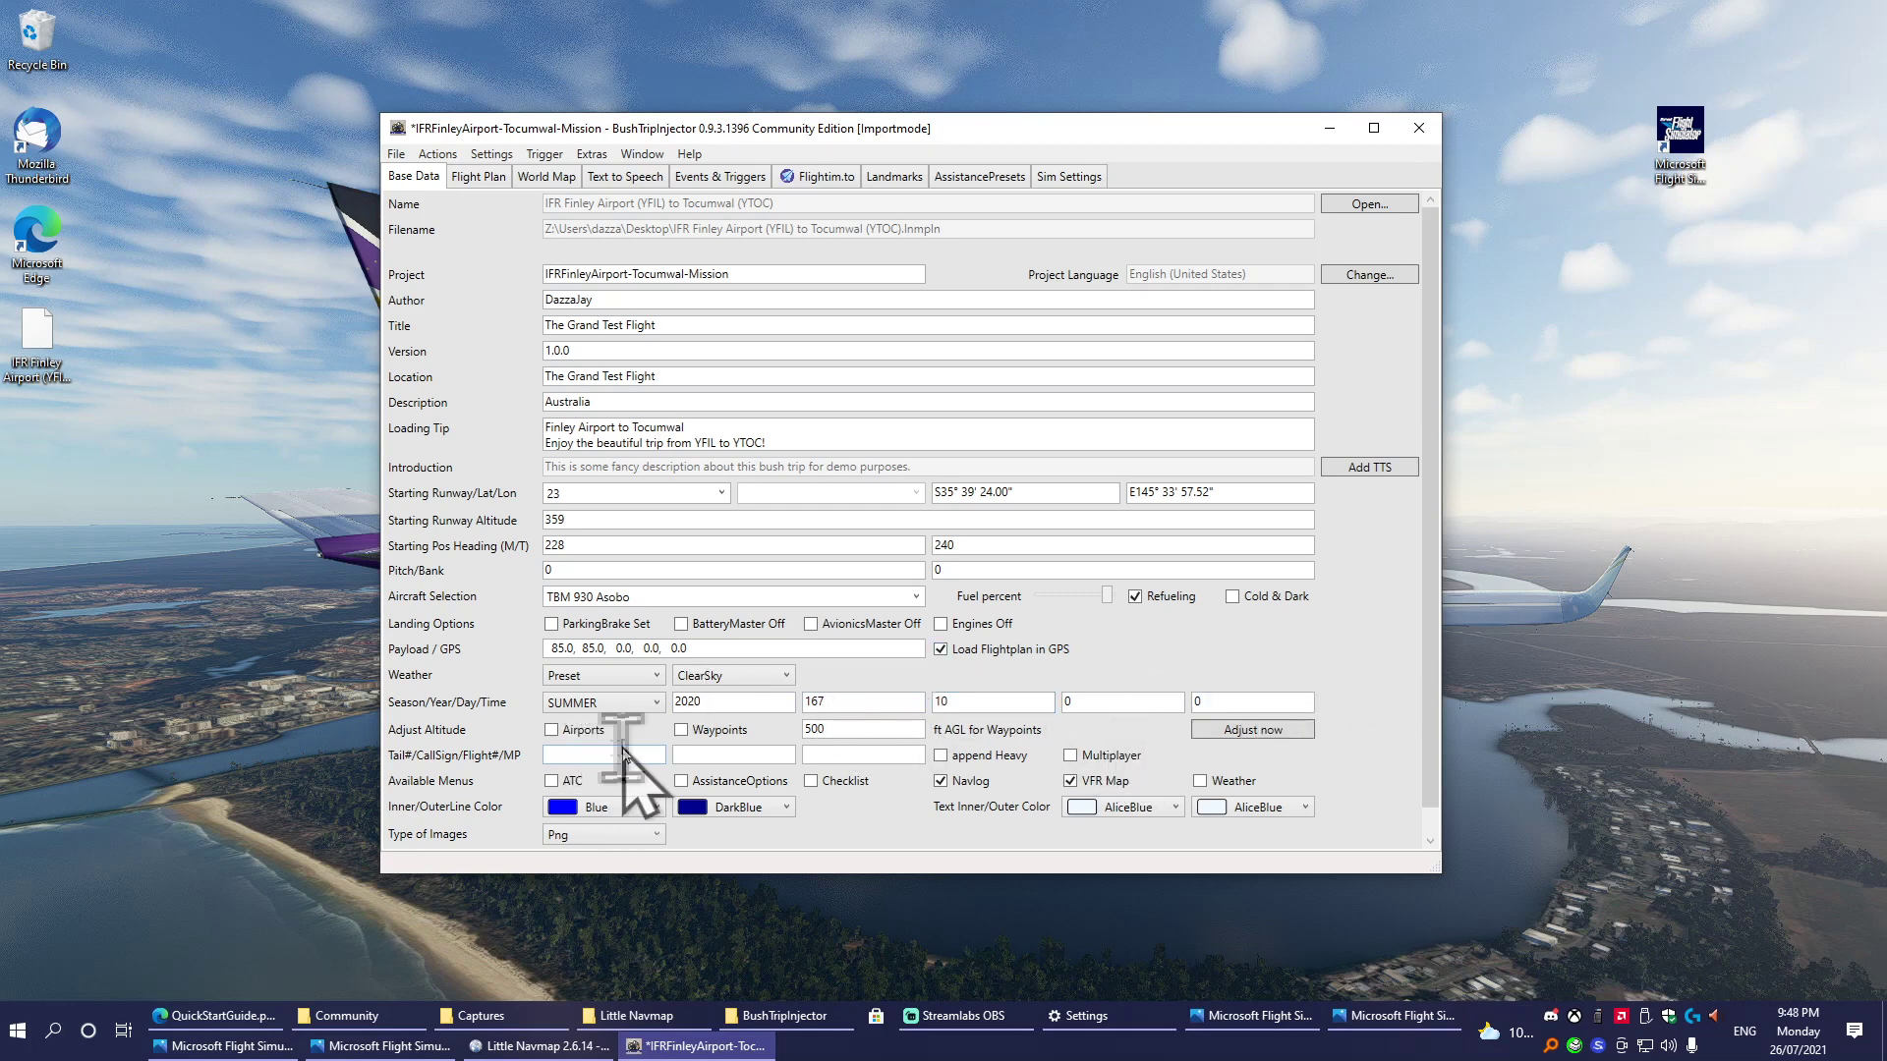
pyautogui.scroll(-1, 593, 846)
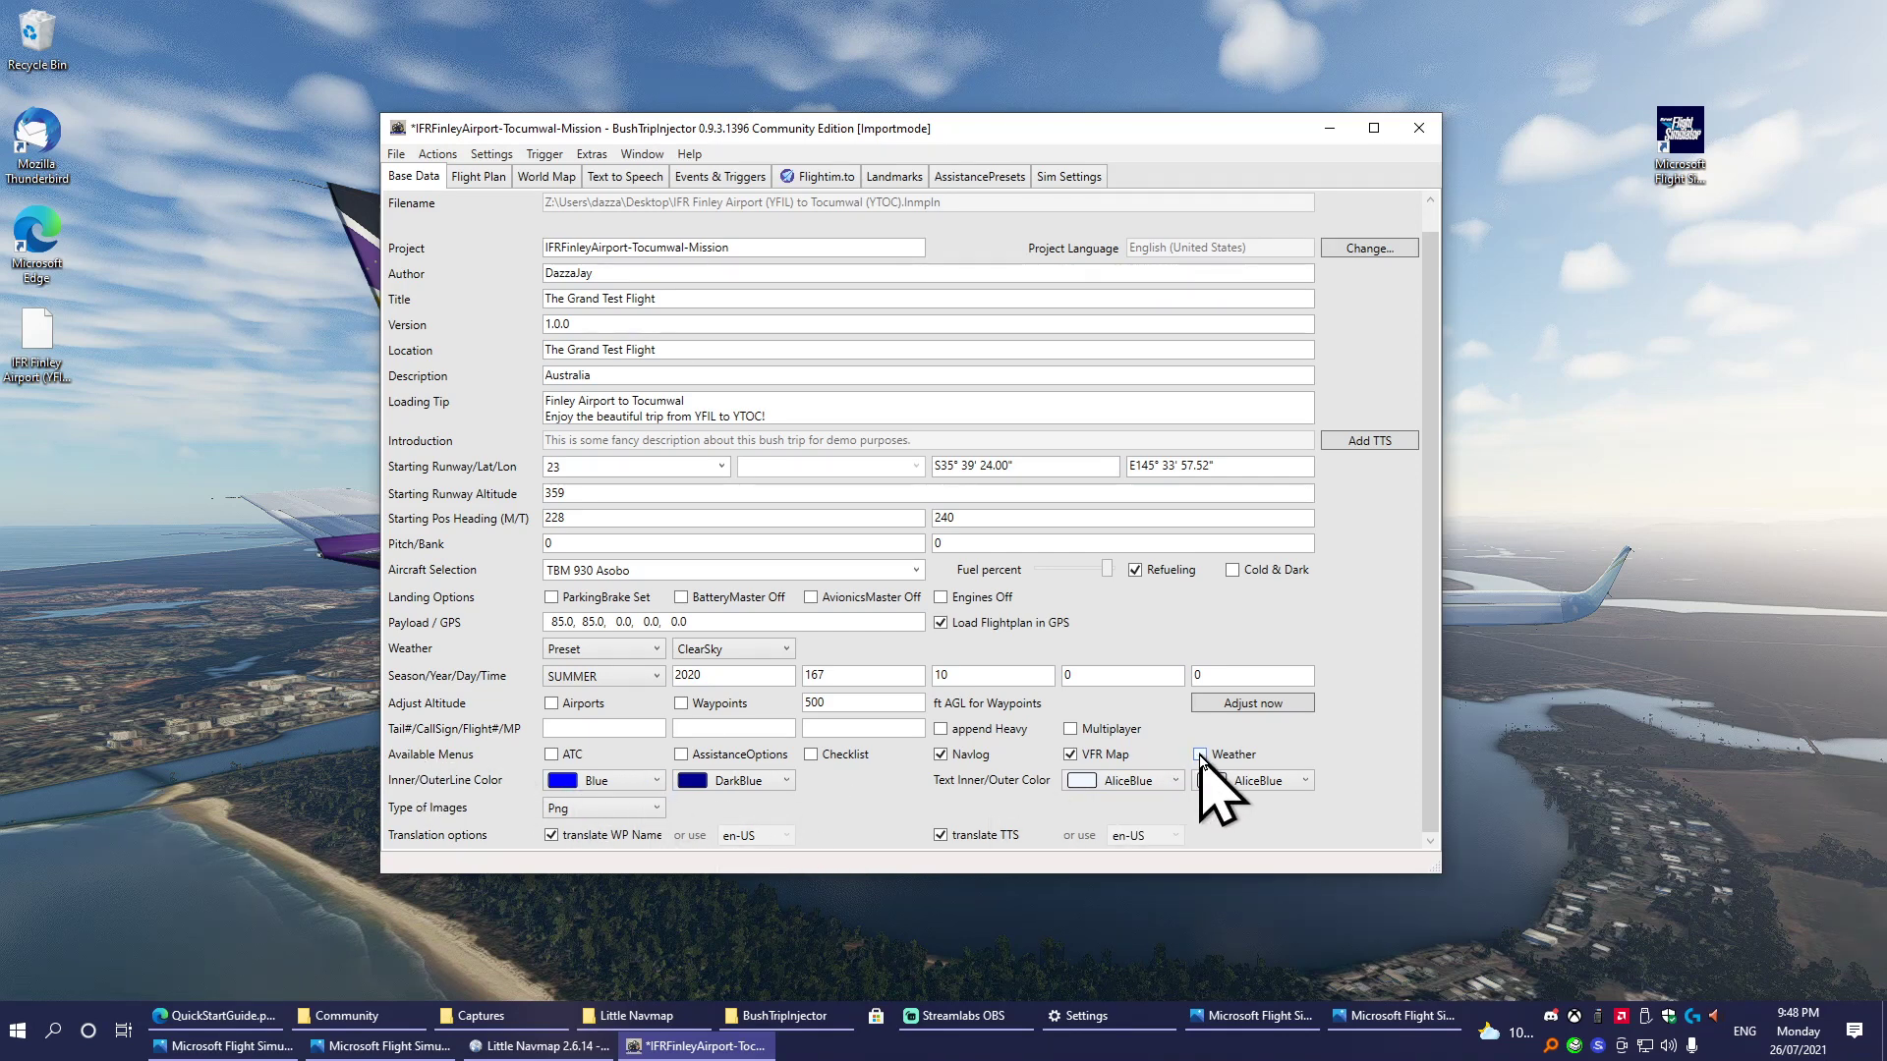
pyautogui.click(682, 755)
pyautogui.scroll(1, 1385, 820)
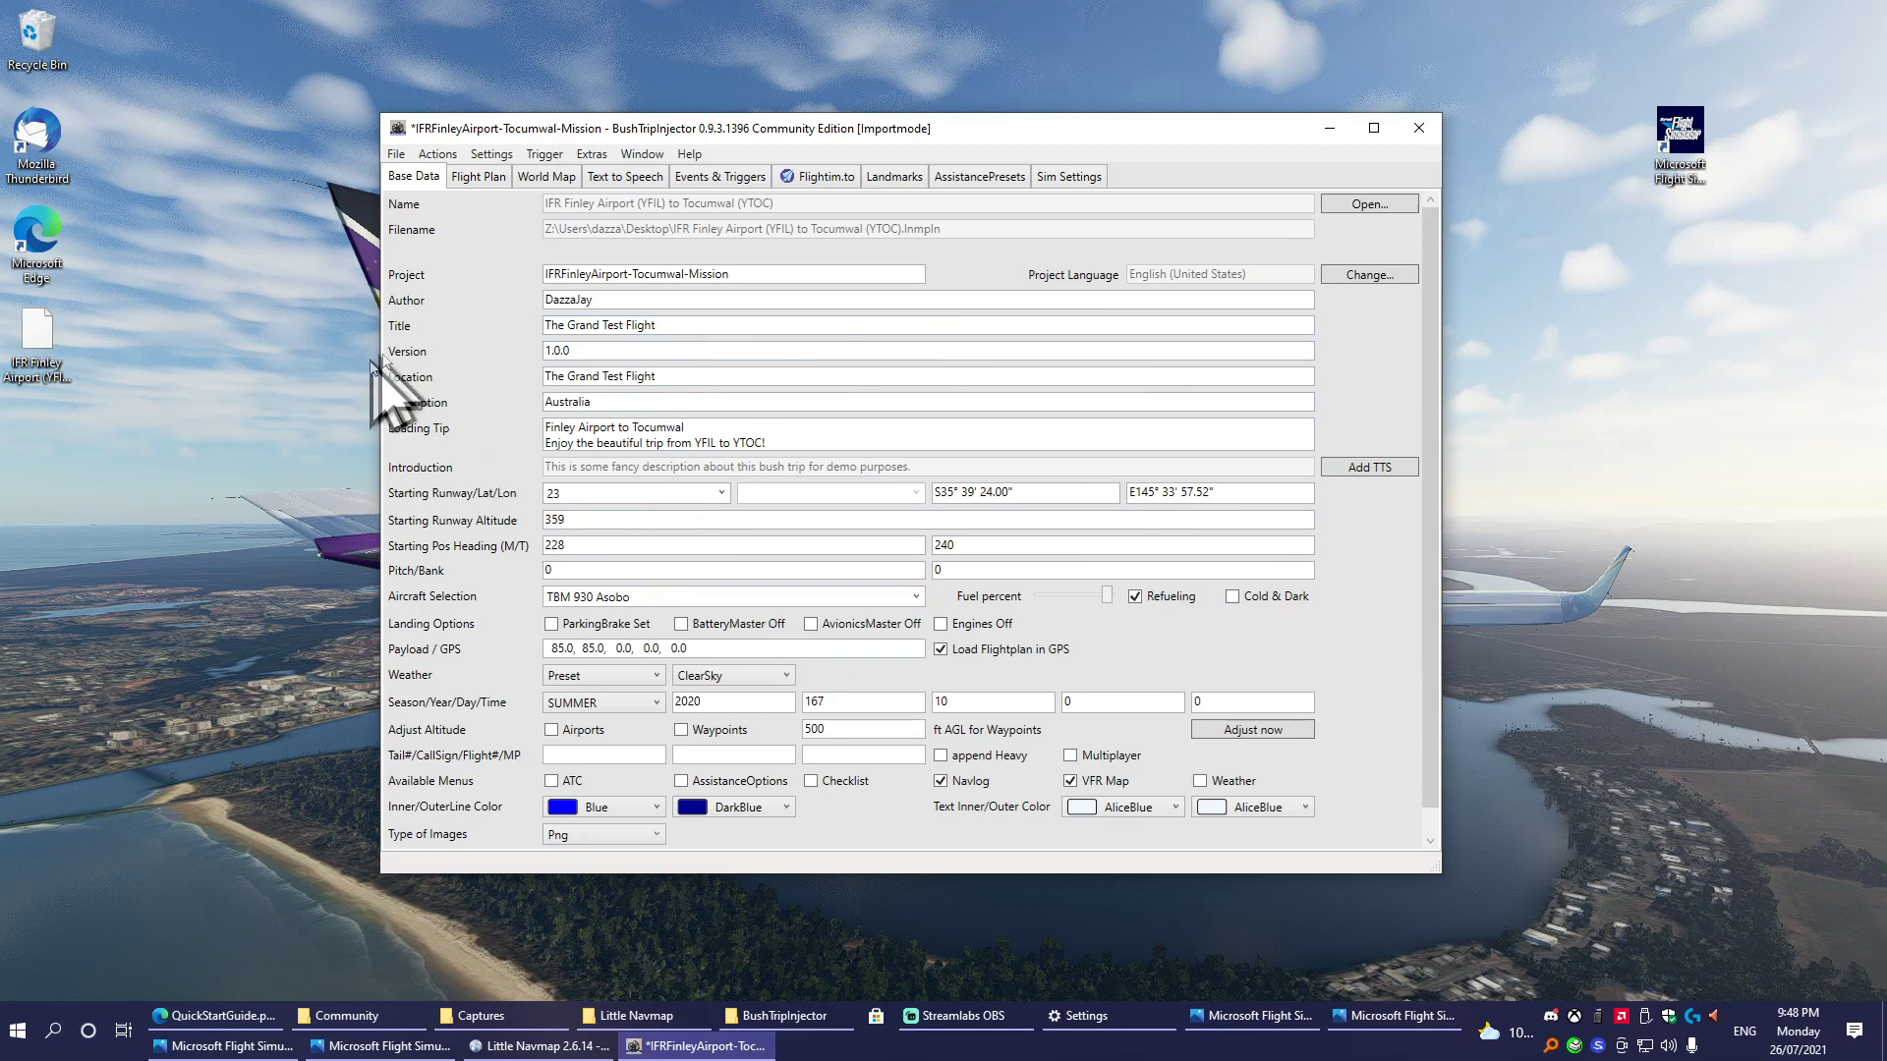
pyautogui.click(491, 179)
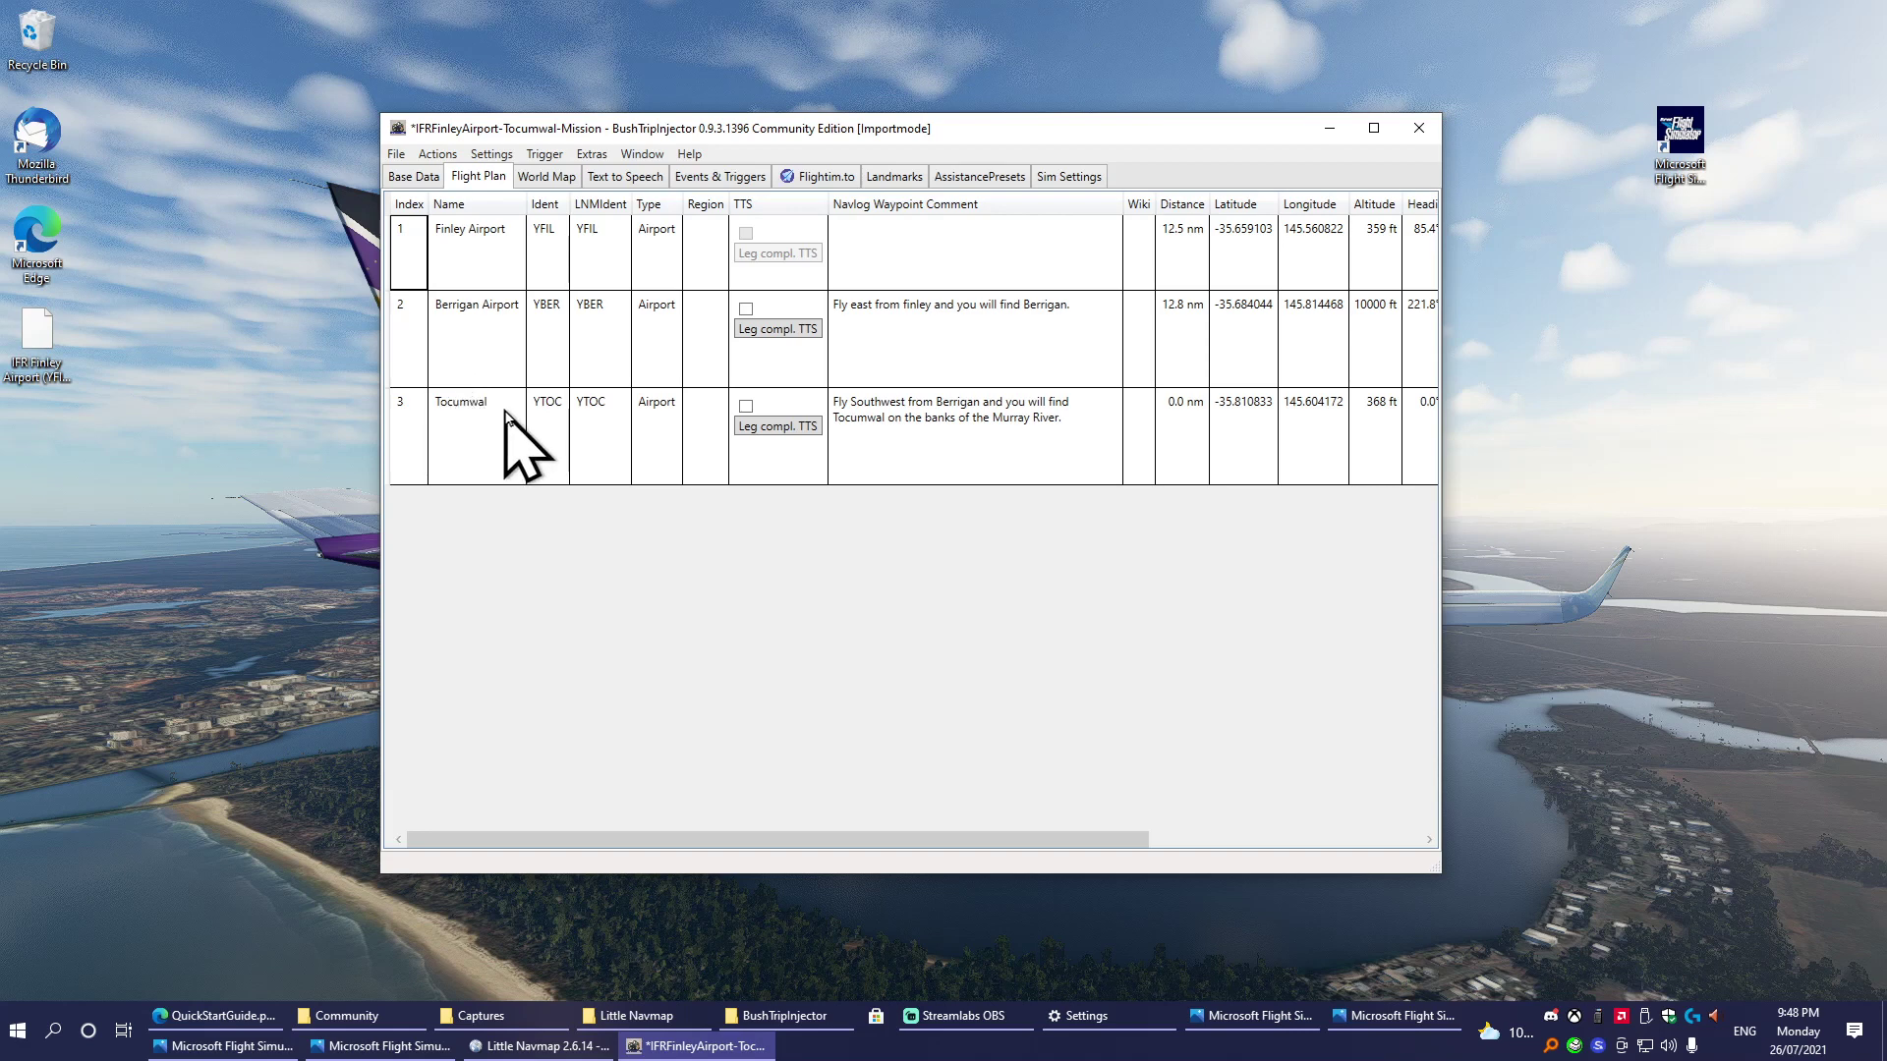
# Select the Berrigan Airport (YBER) row, maximize the window, and list its wiki articles.
pyautogui.click(937, 346)
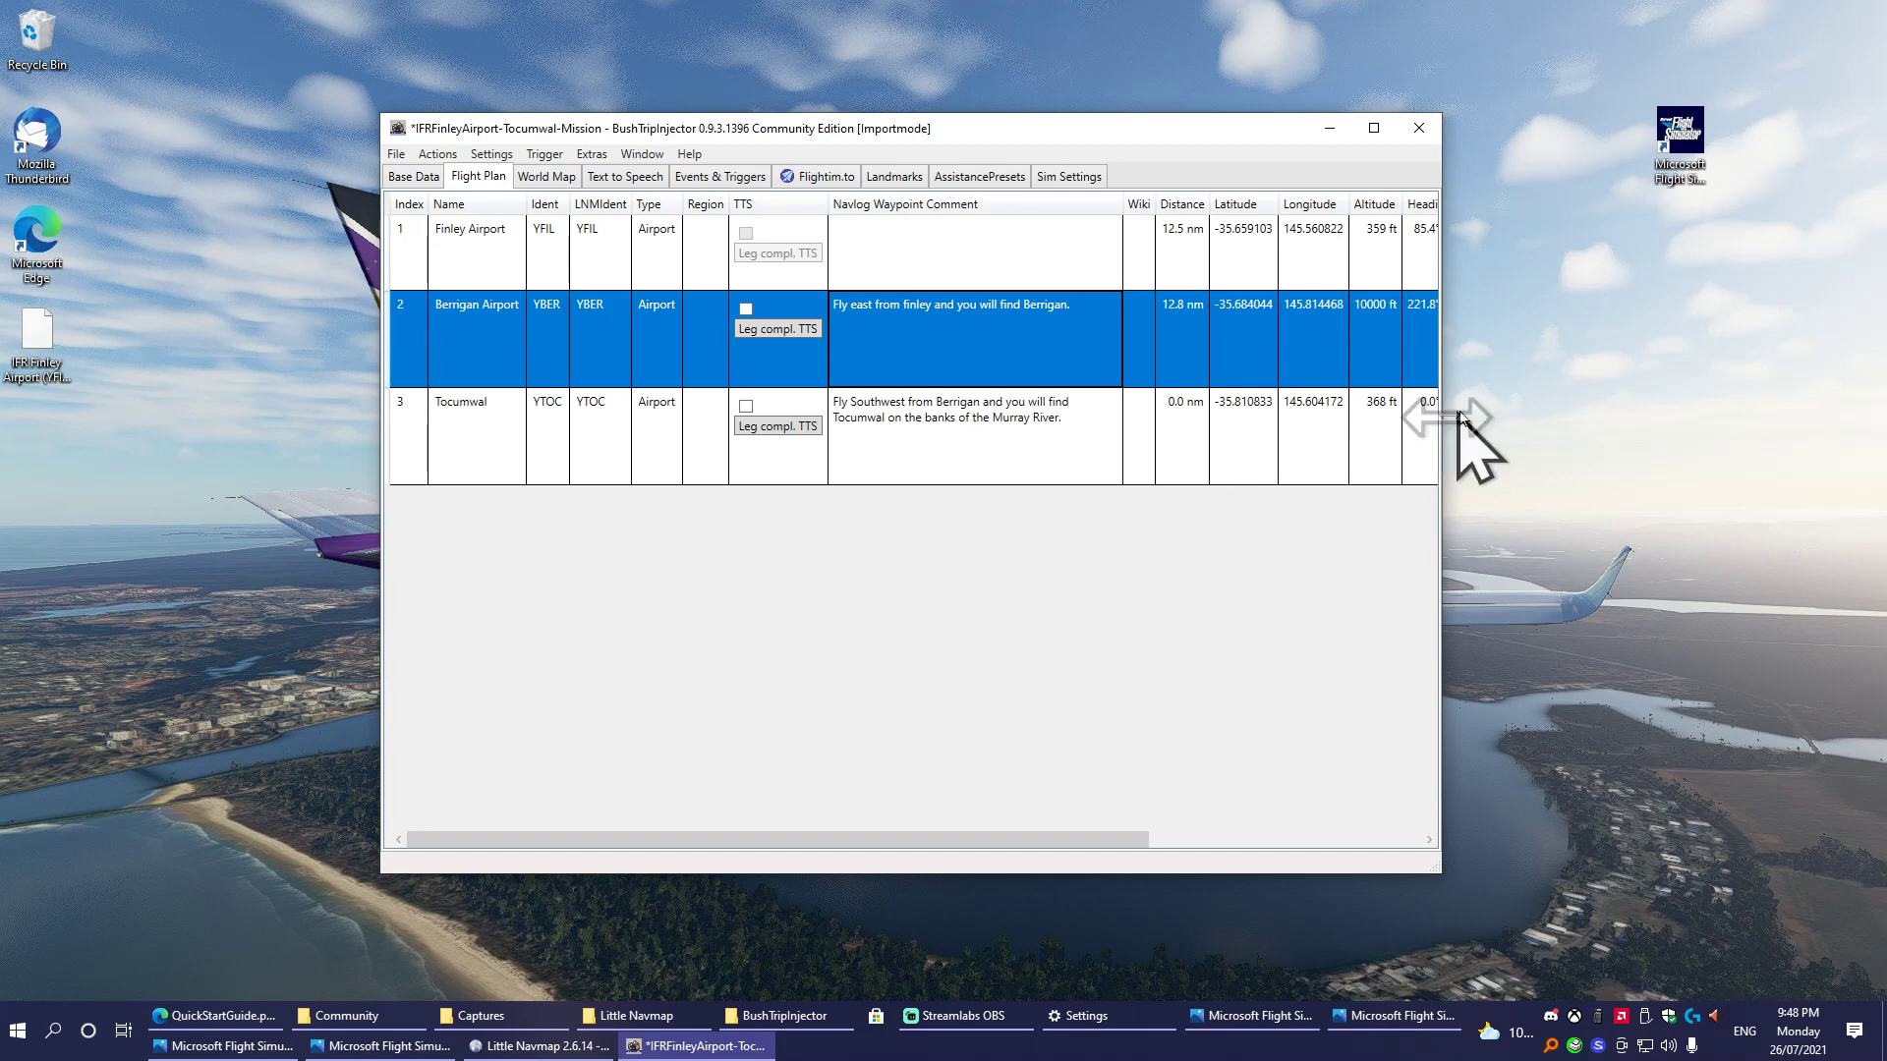
pyautogui.moveTo(1442, 413); pyautogui.dragTo(1840, 436)
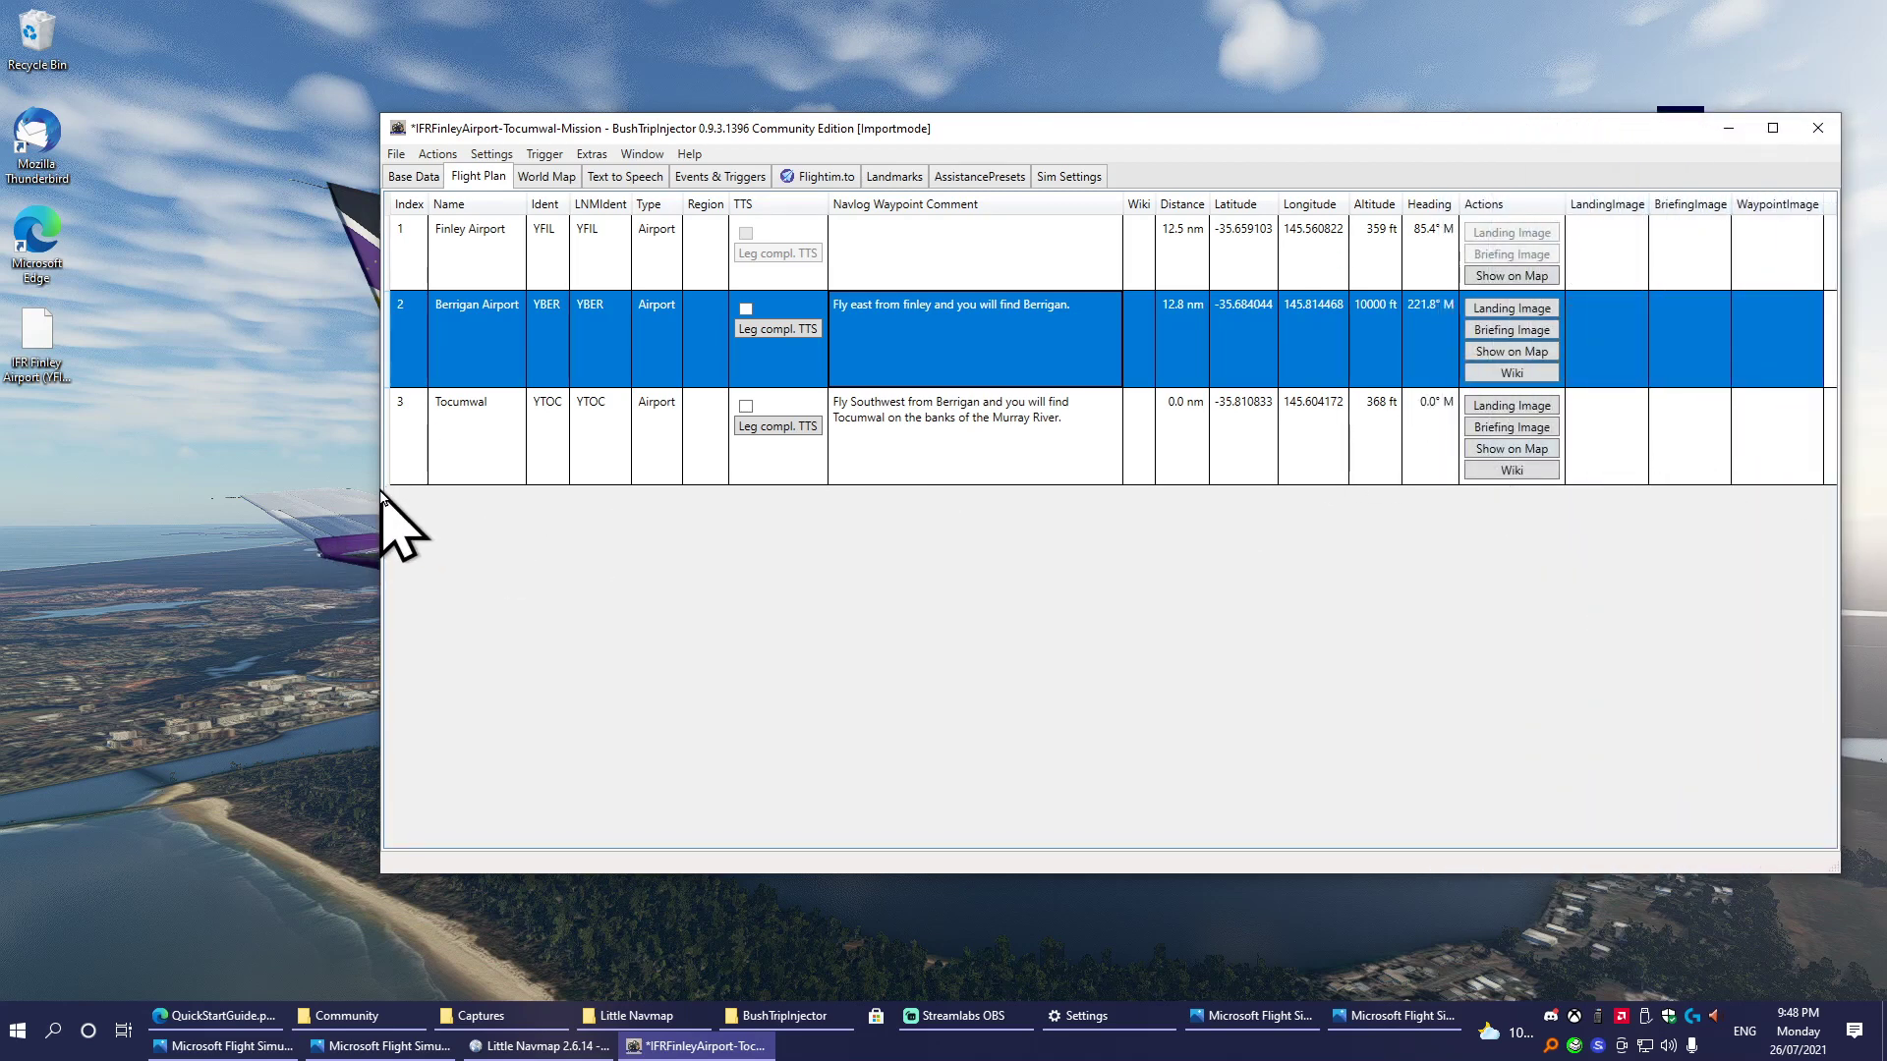
pyautogui.doubleClick(825, 135)
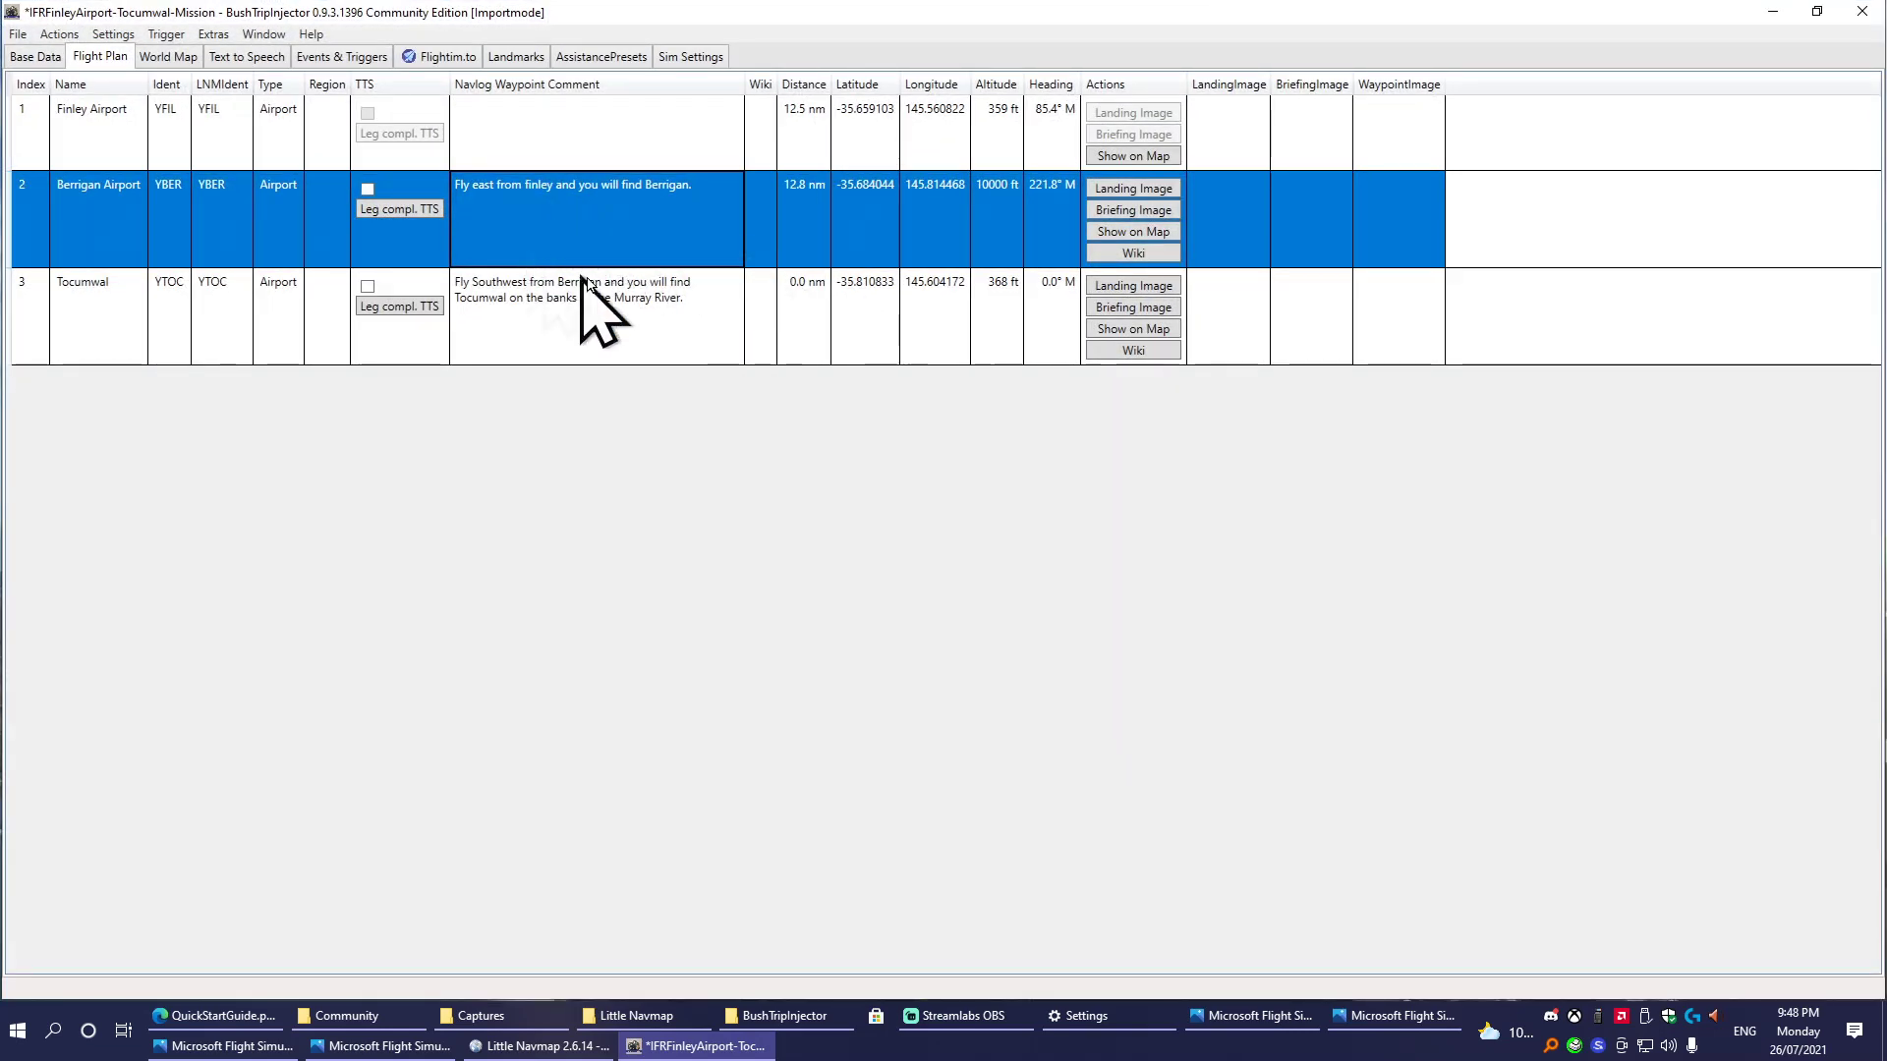
pyautogui.click(1157, 253)
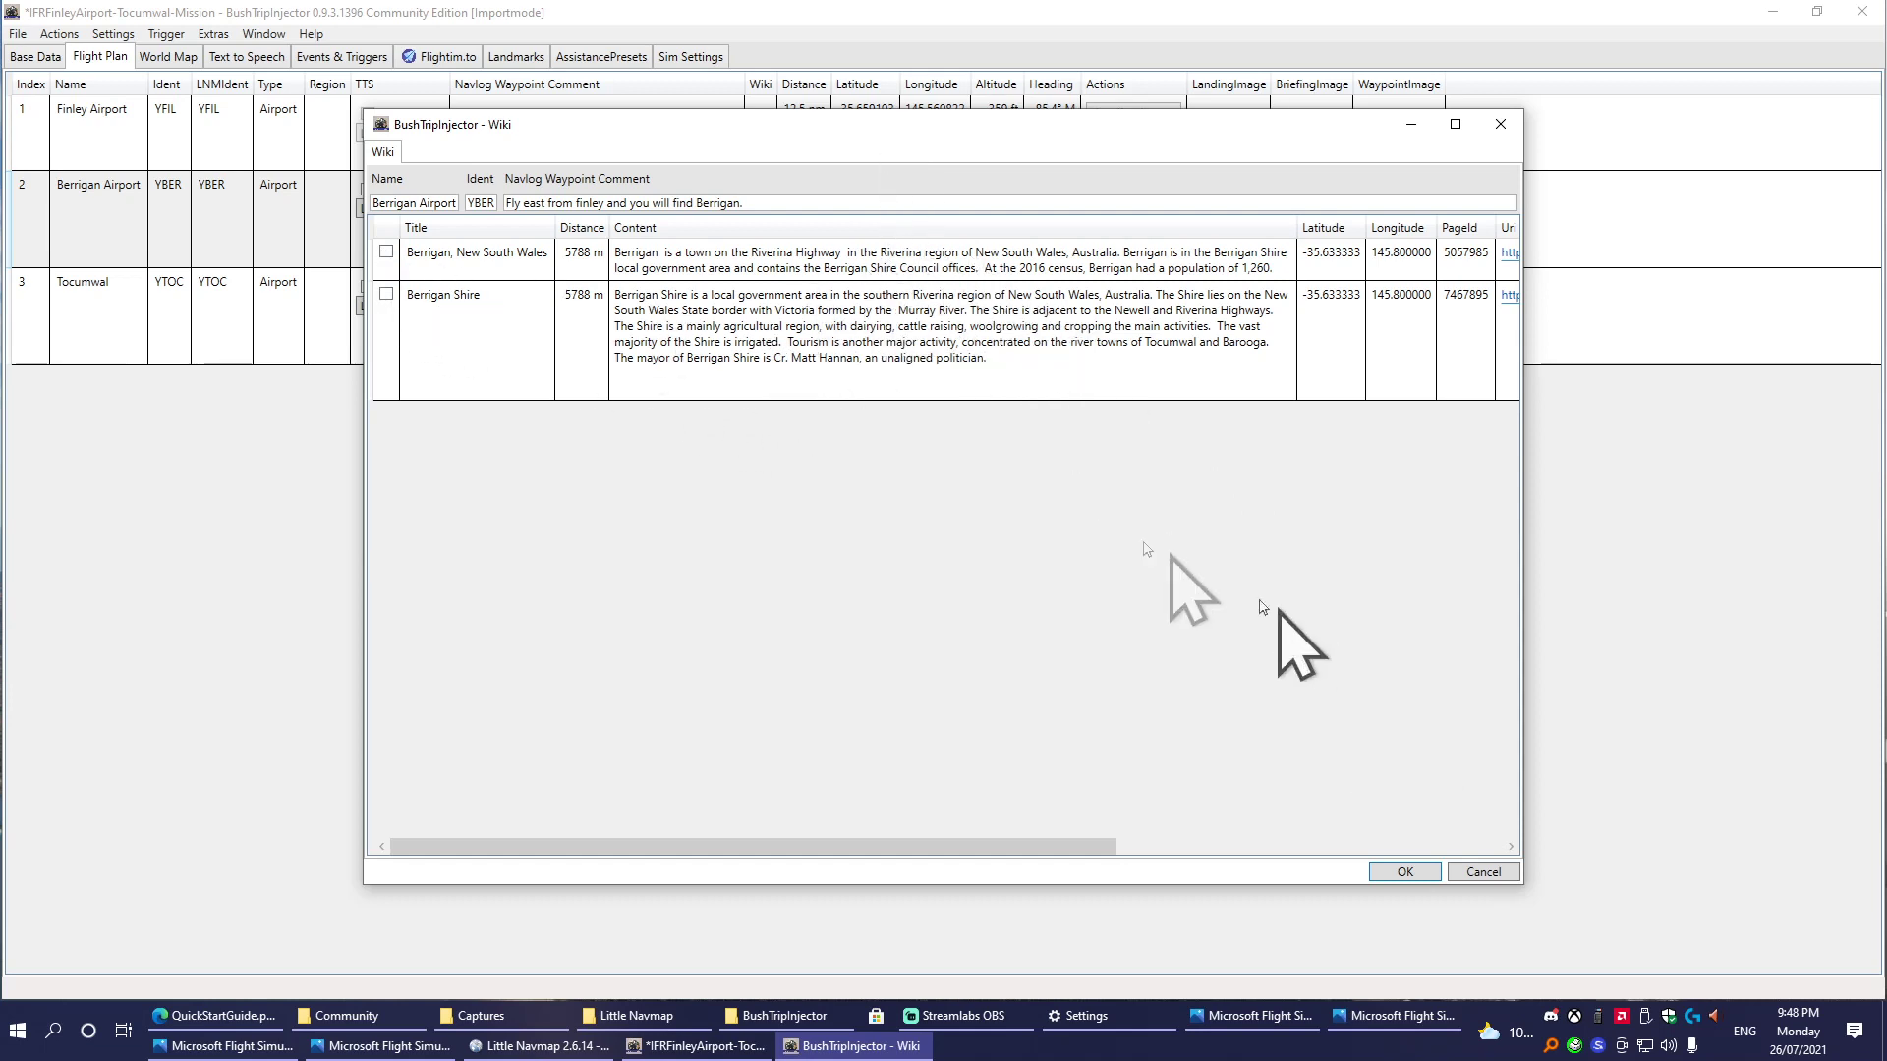
# Attach 'Berrigan, New South Wales' to Berrigan Airport and 'Tocumwal' to the Tocumwal waypoint.
pyautogui.click(387, 251)
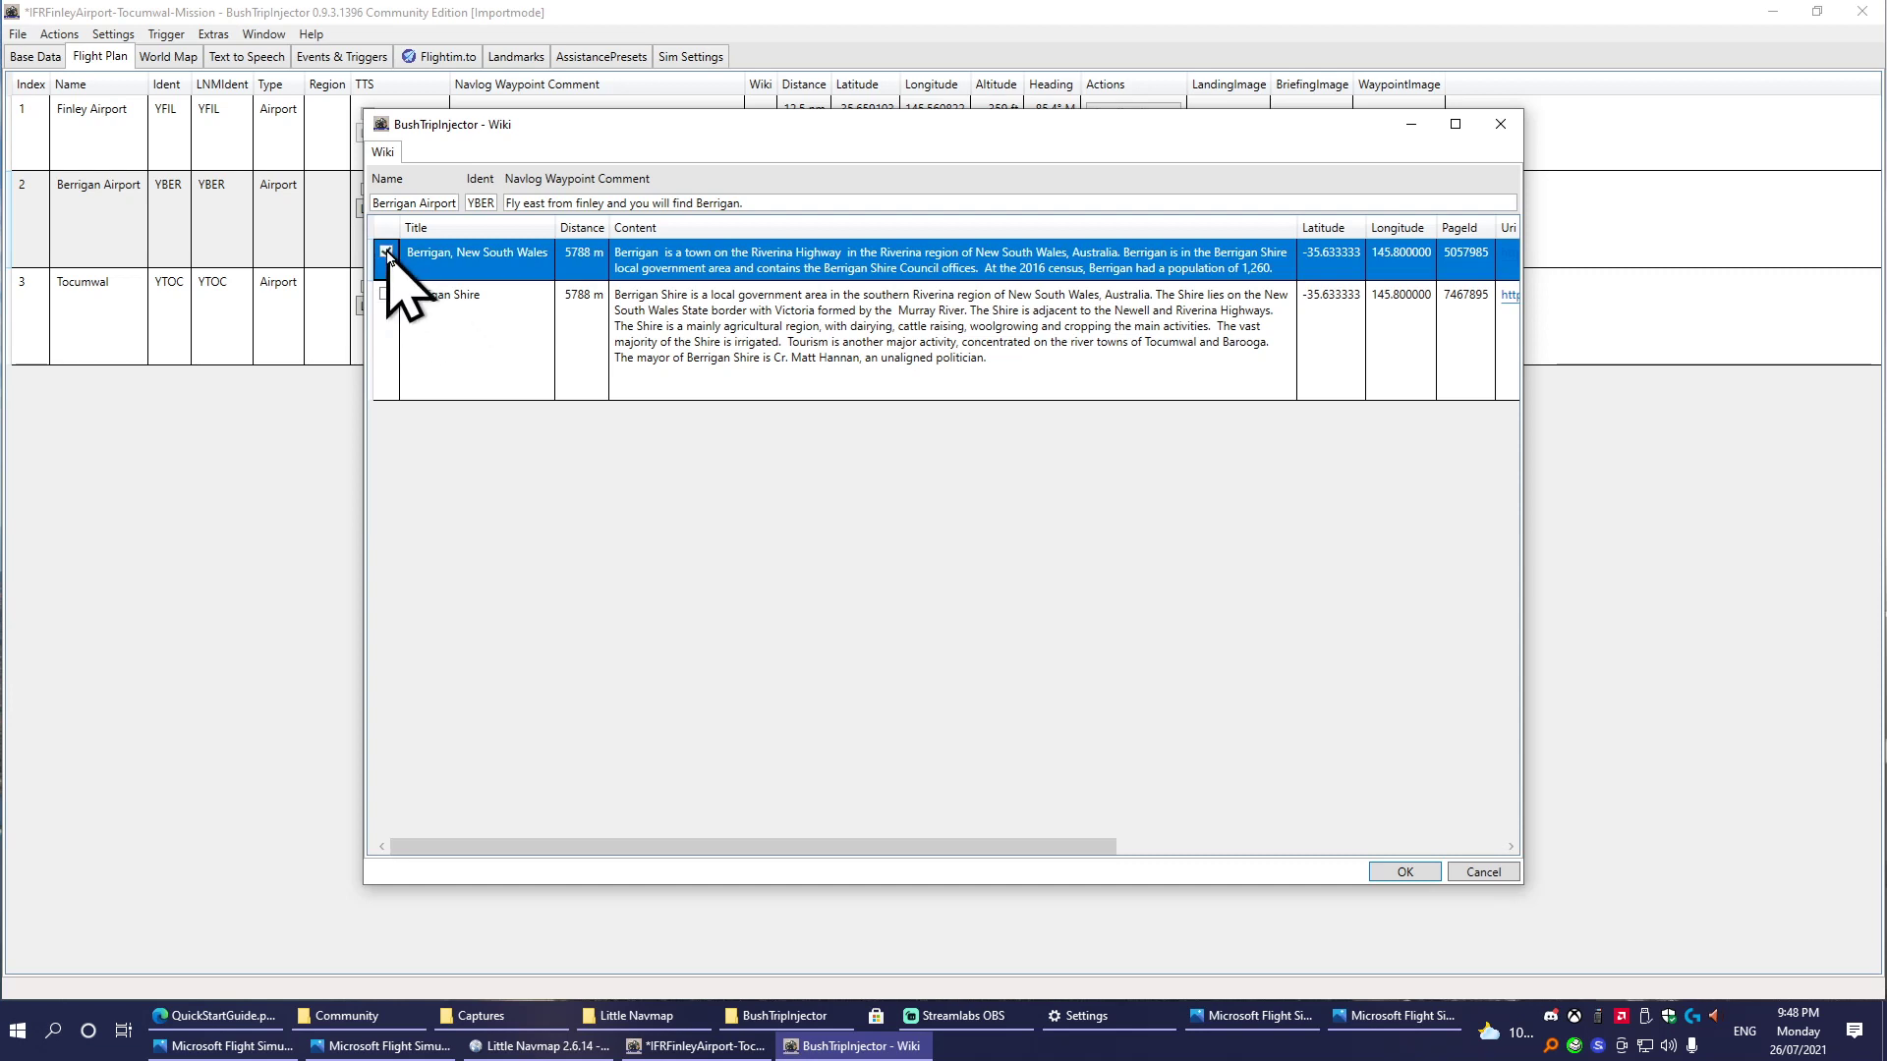
pyautogui.click(1413, 872)
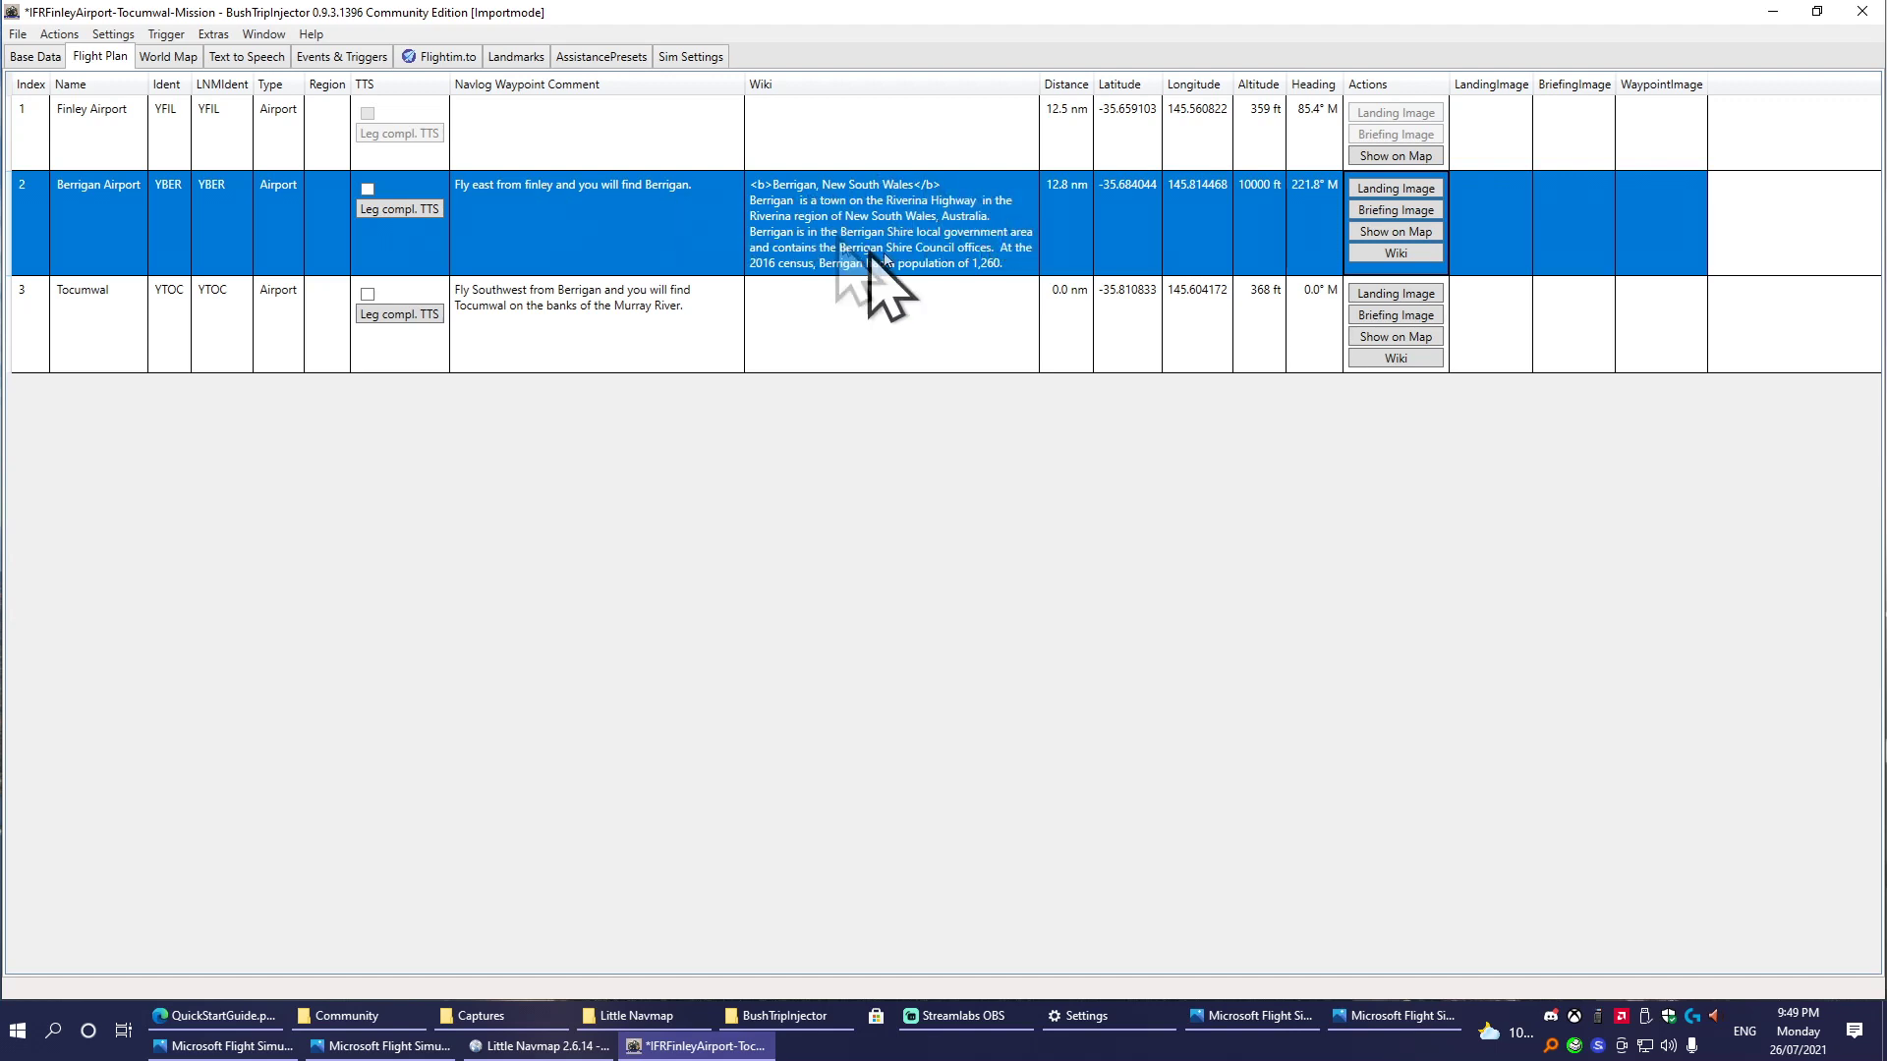
pyautogui.click(1418, 359)
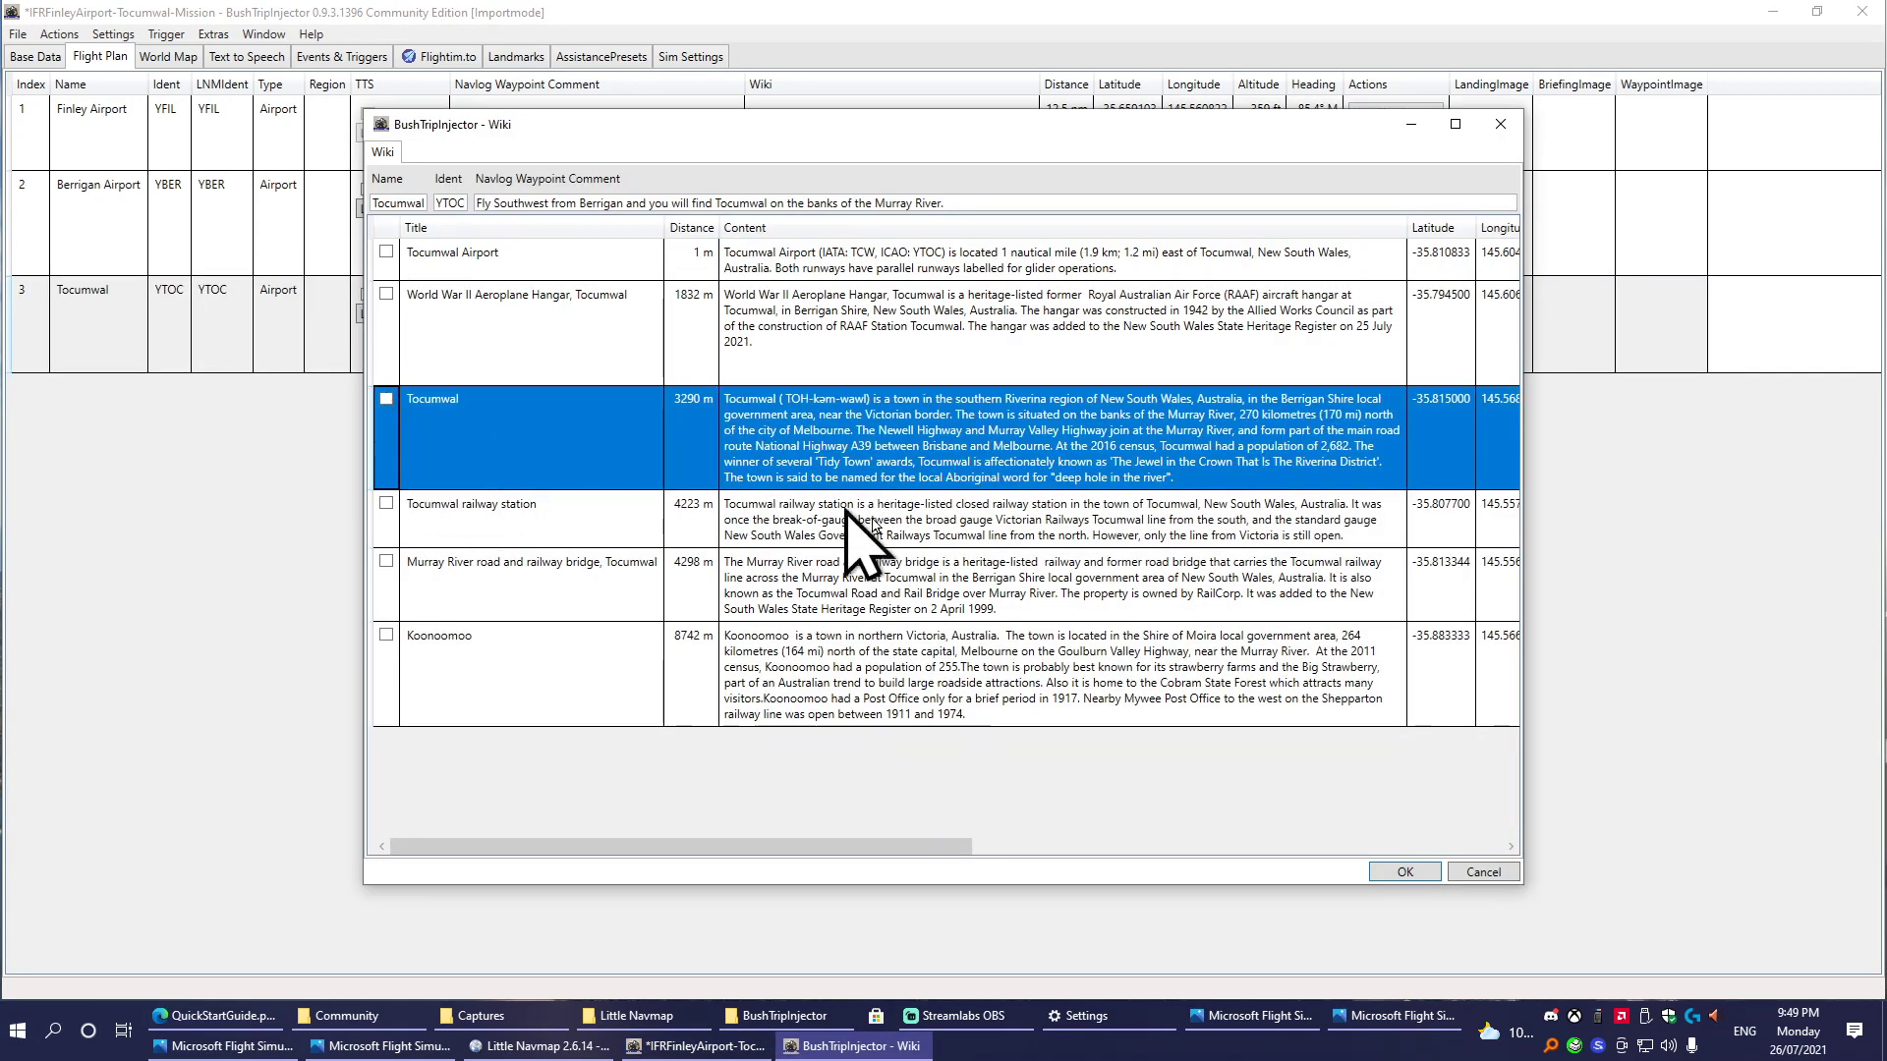
pyautogui.click(387, 398)
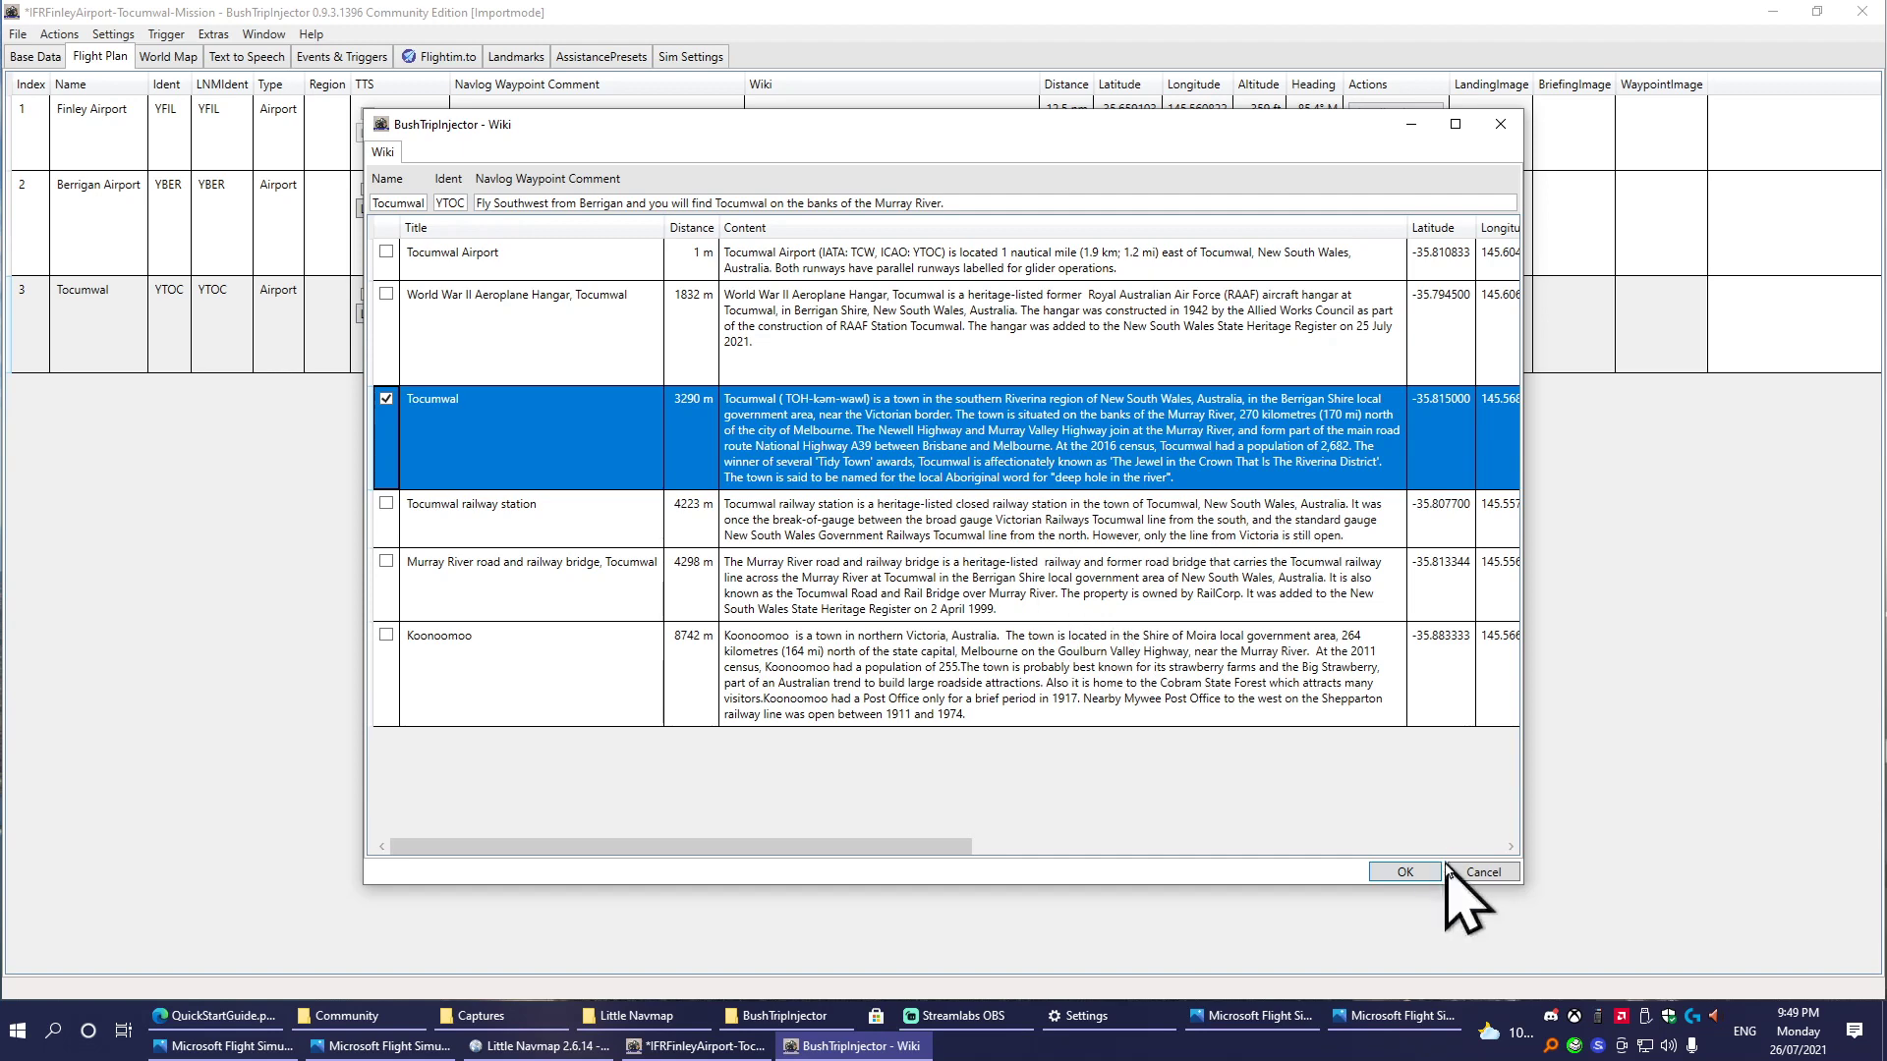
pyautogui.click(1407, 872)
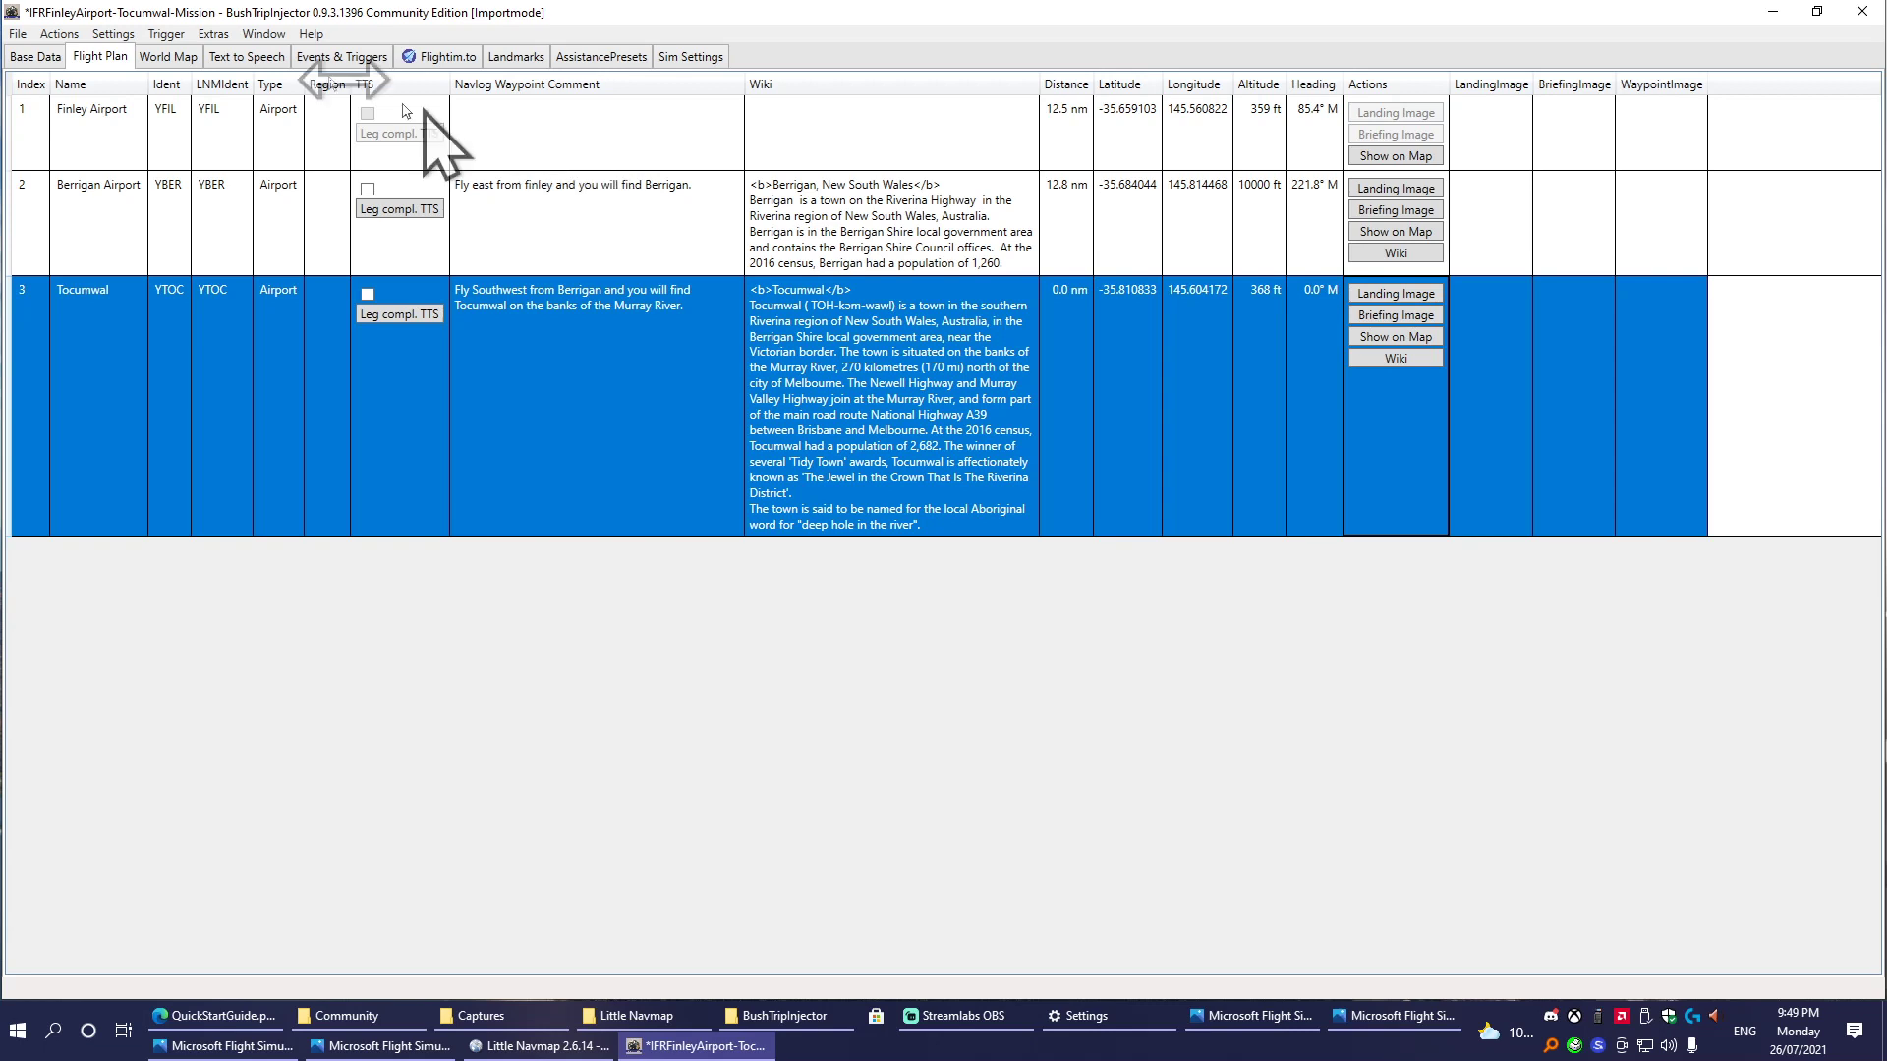
# Save the project and generate 2D landing and briefing images for the waypoints.
pyautogui.click(213, 34)
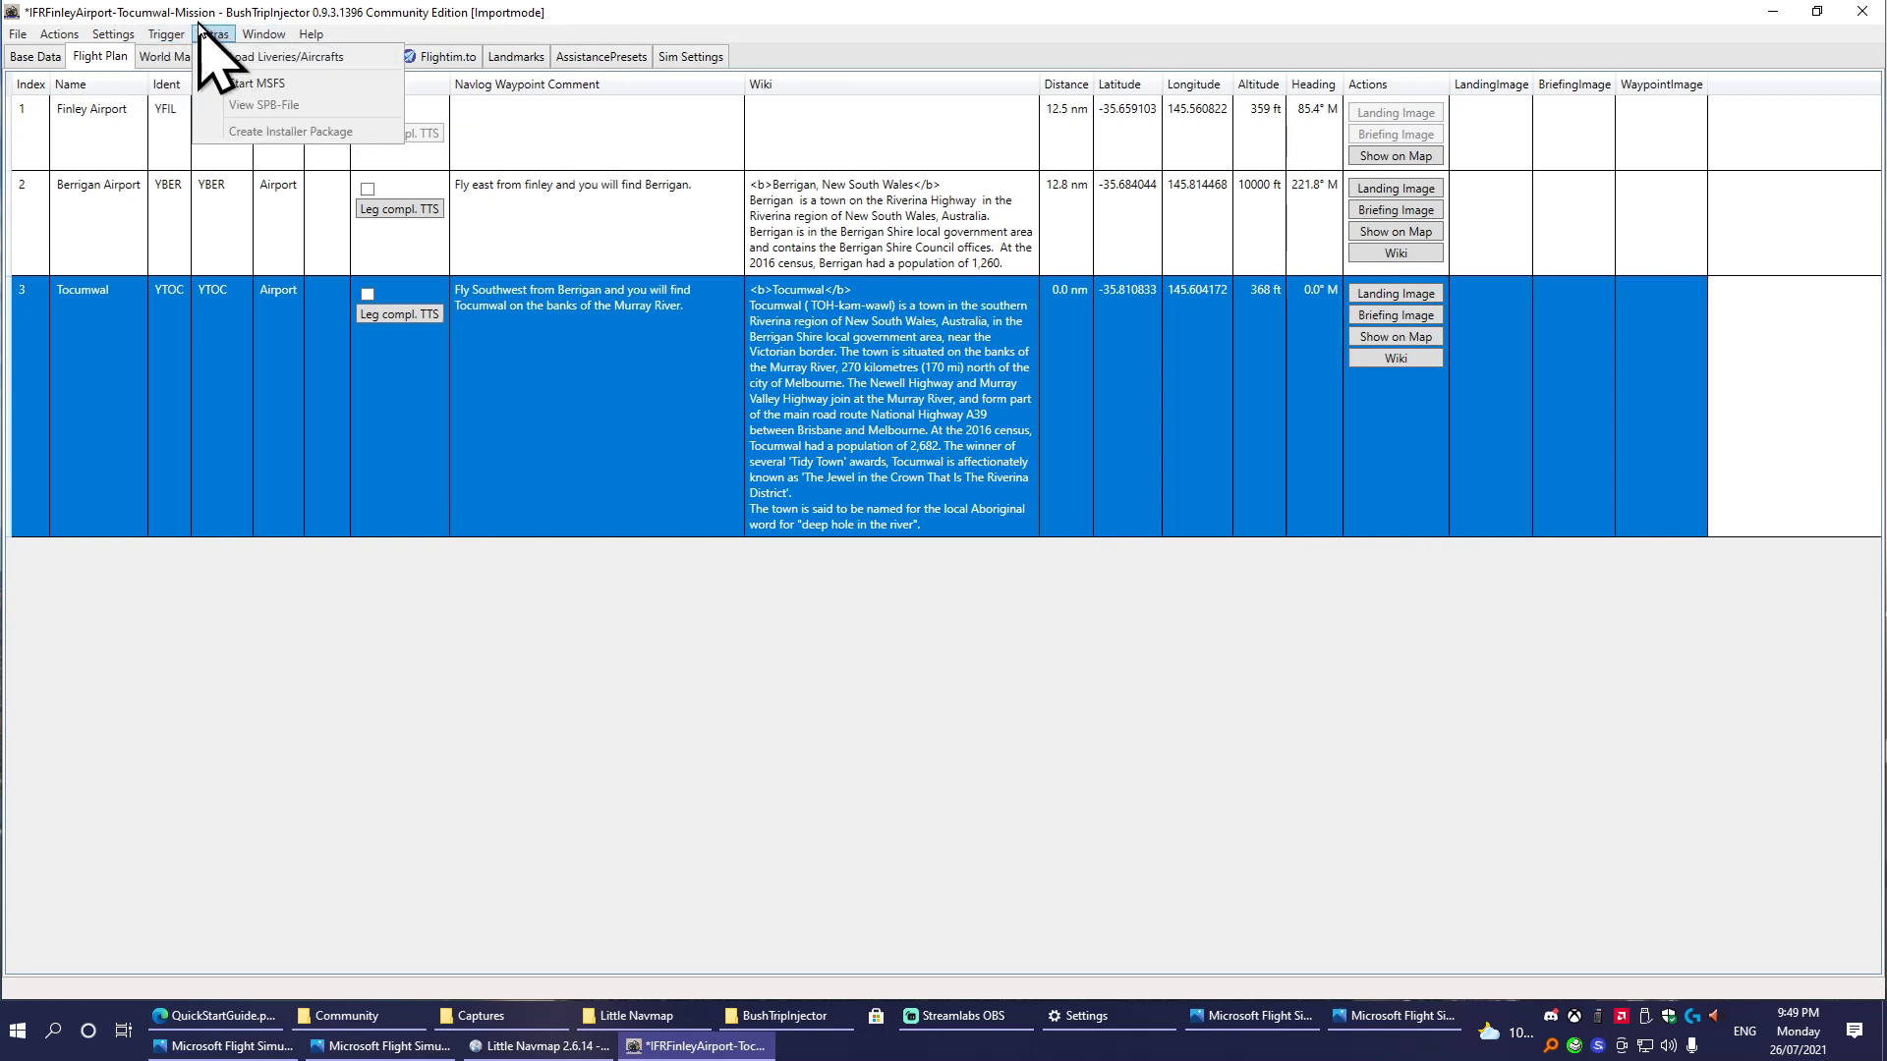
pyautogui.moveTo(59, 33)
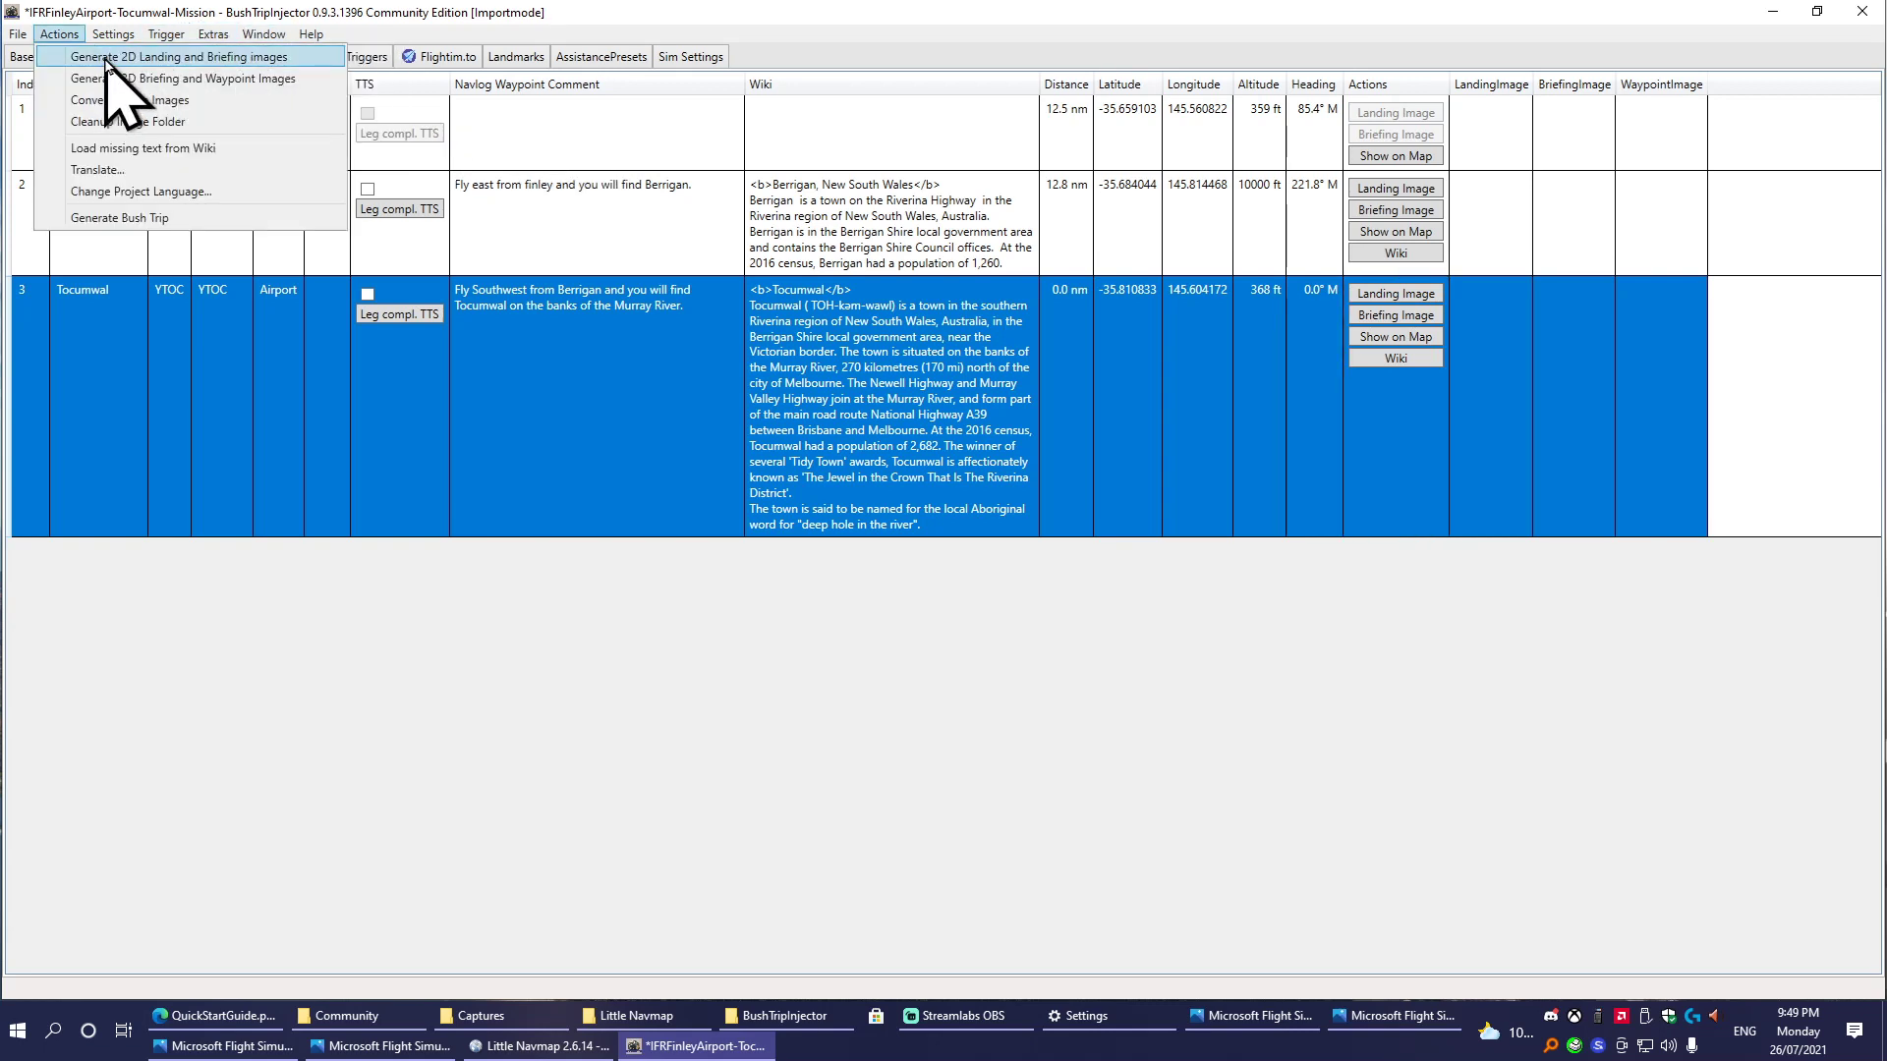
pyautogui.click(316, 57)
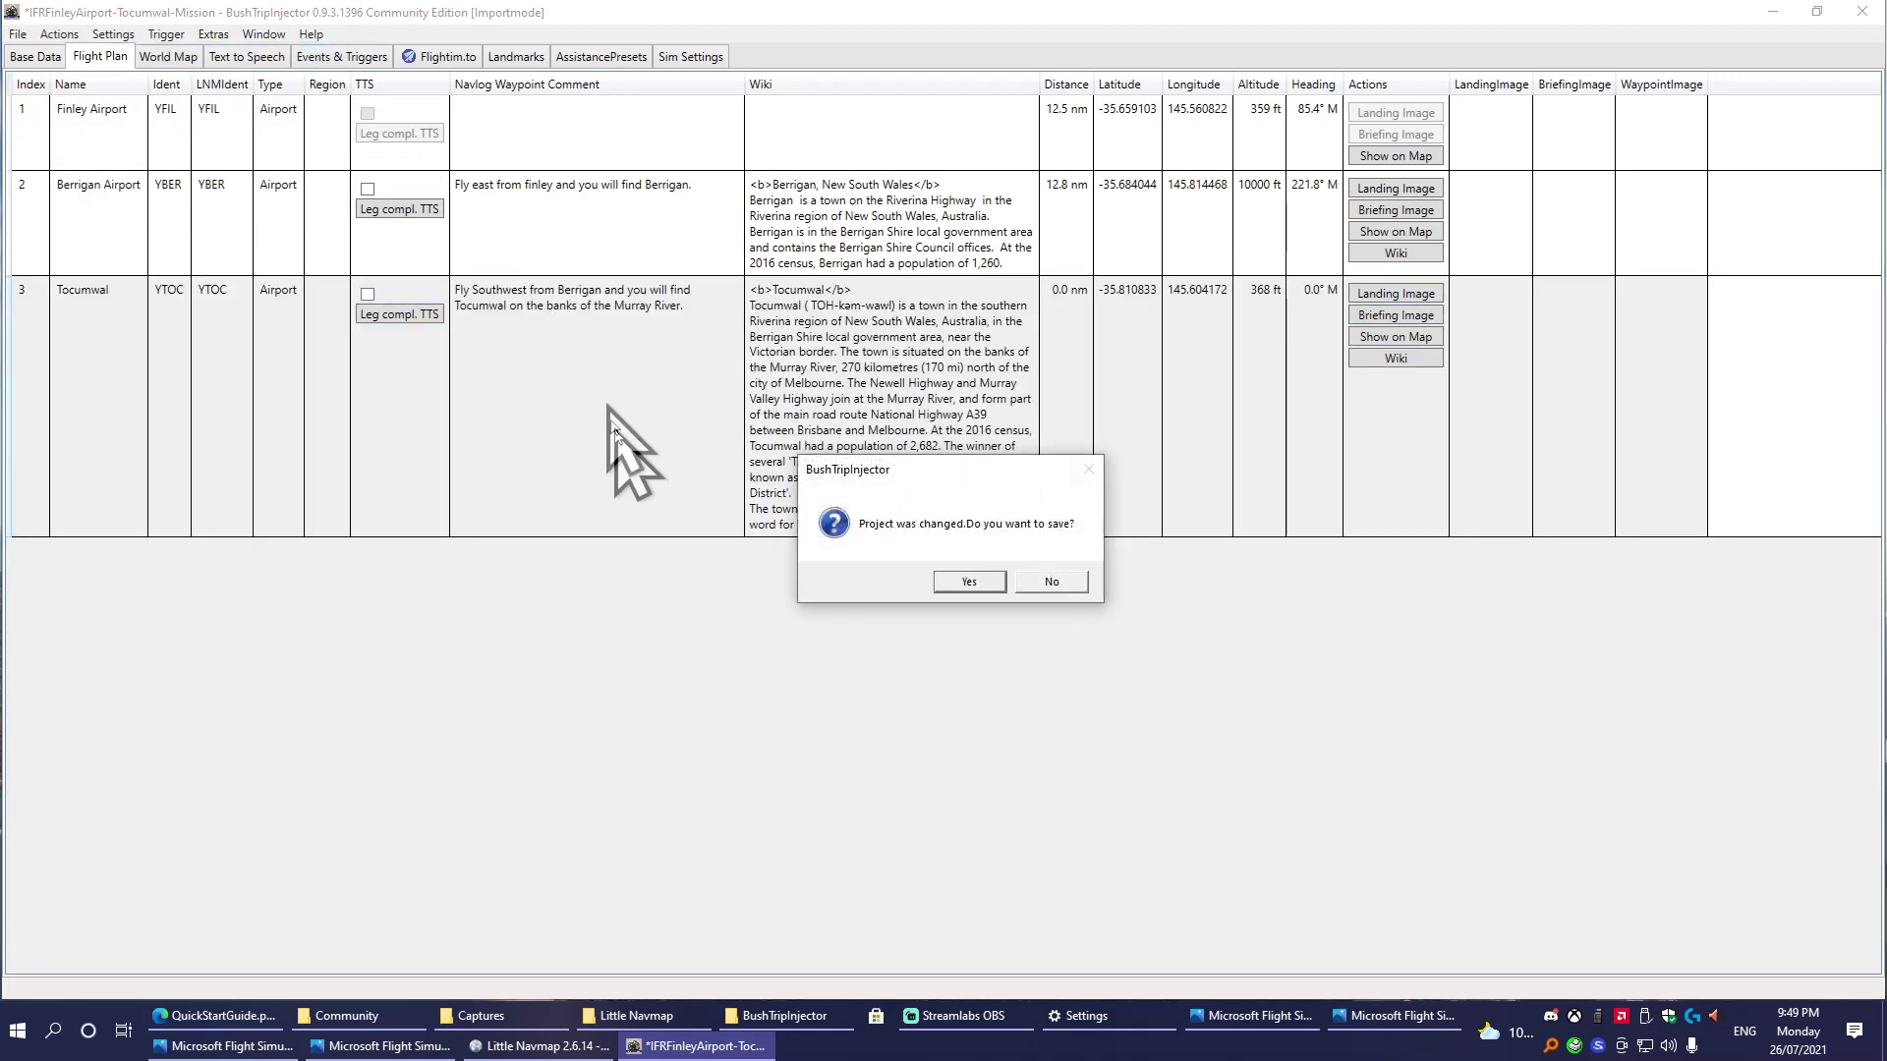
pyautogui.click(969, 582)
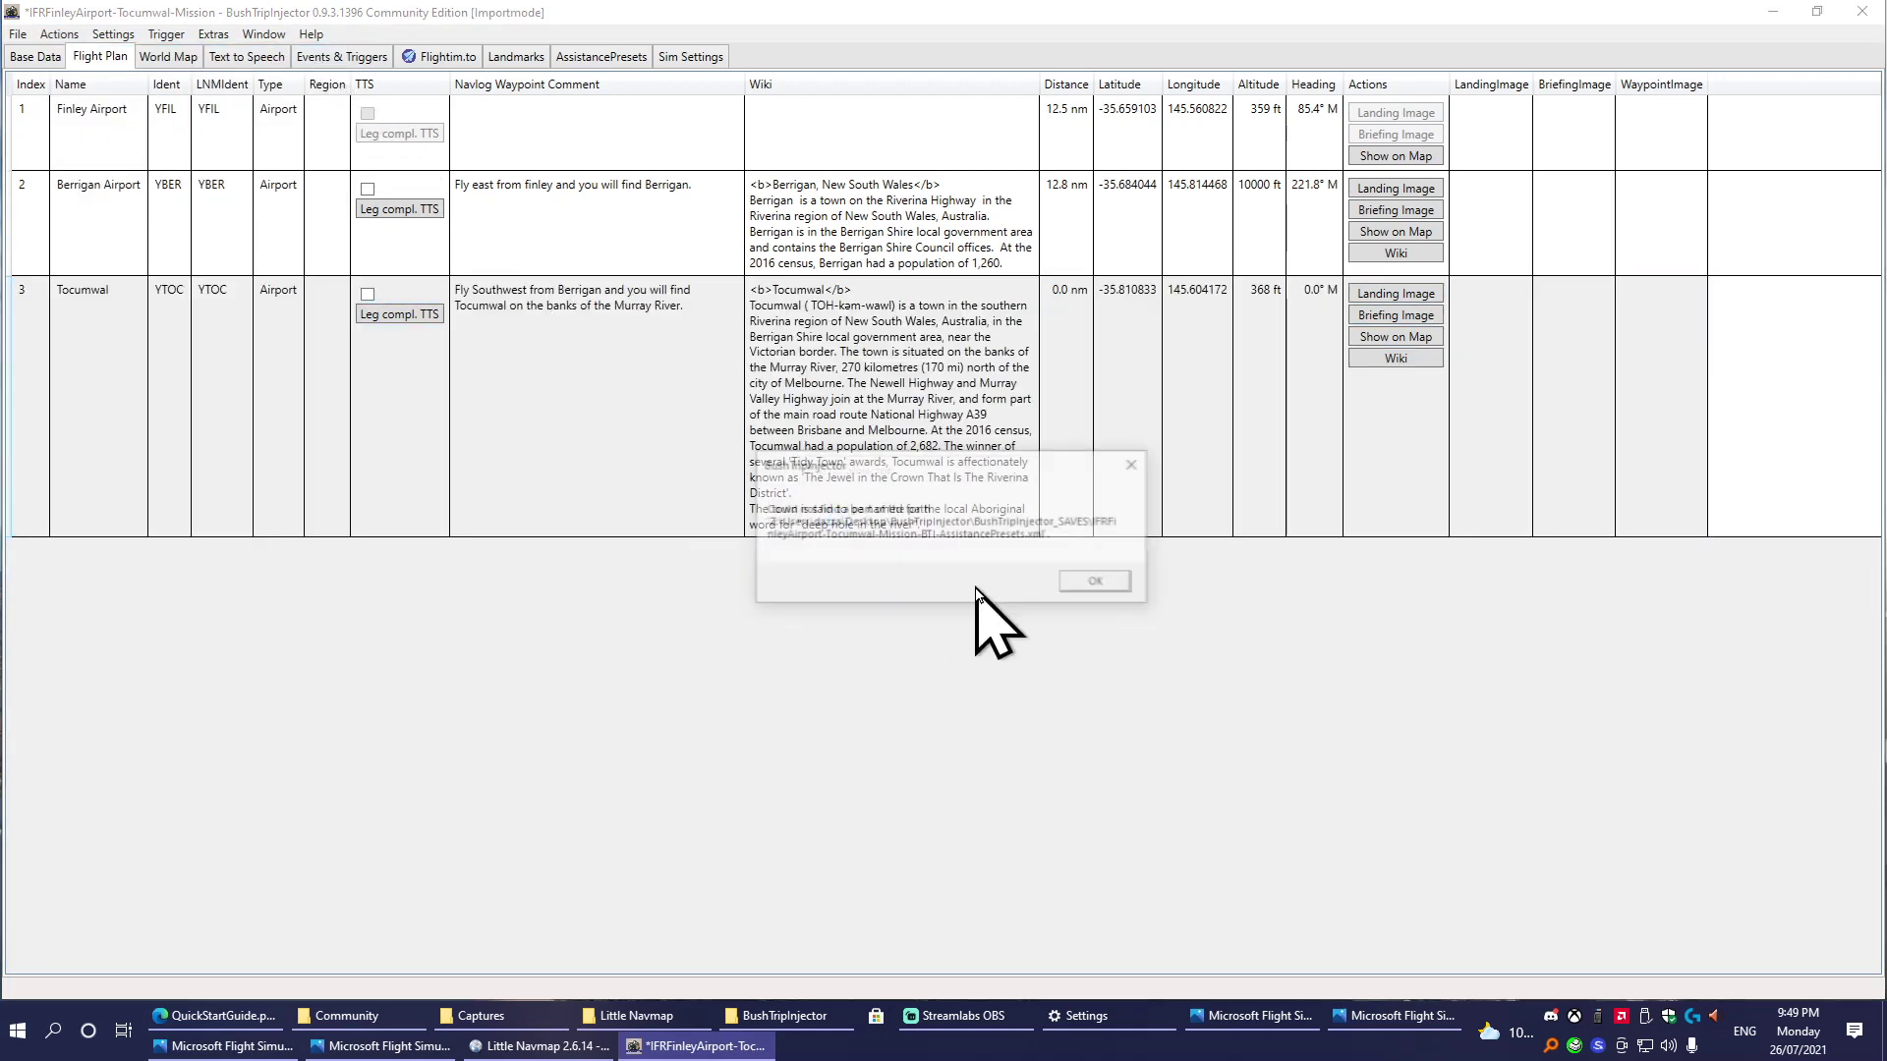
pyautogui.click(1090, 583)
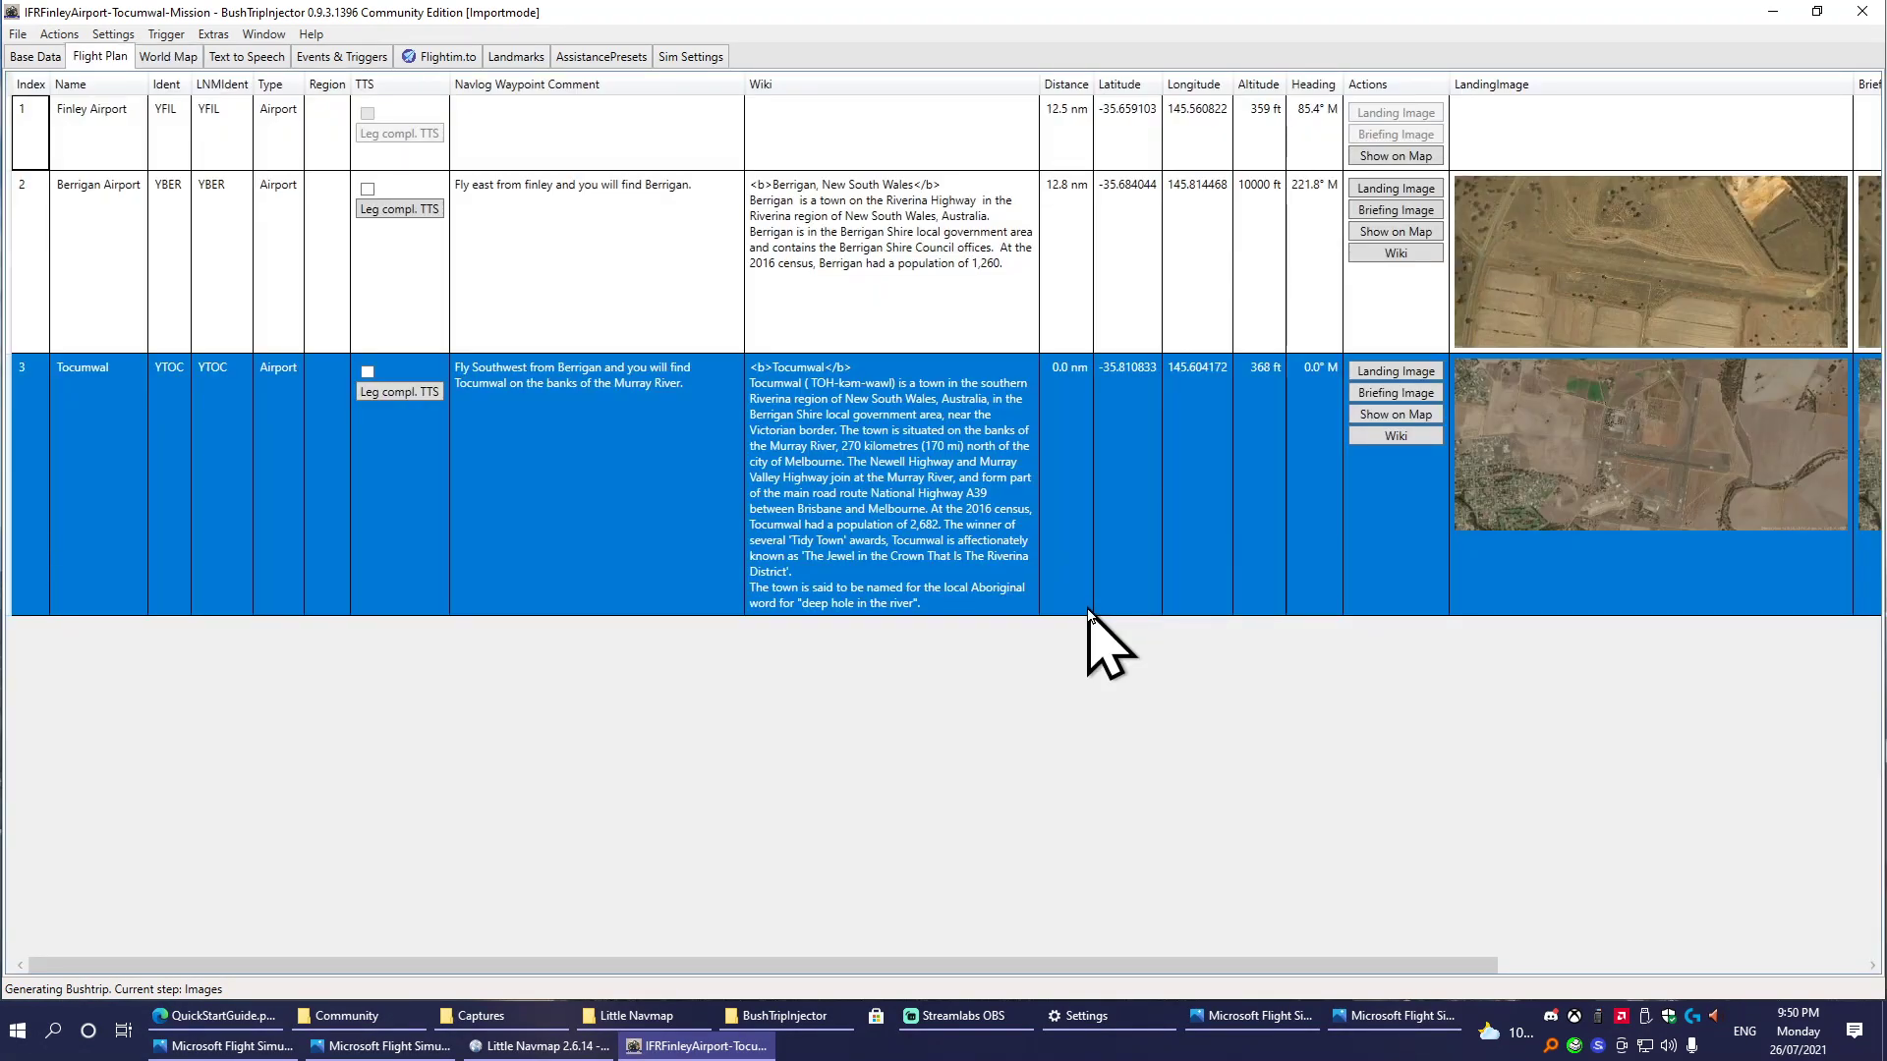
pyautogui.moveTo(1061, 966); pyautogui.dragTo(1349, 966)
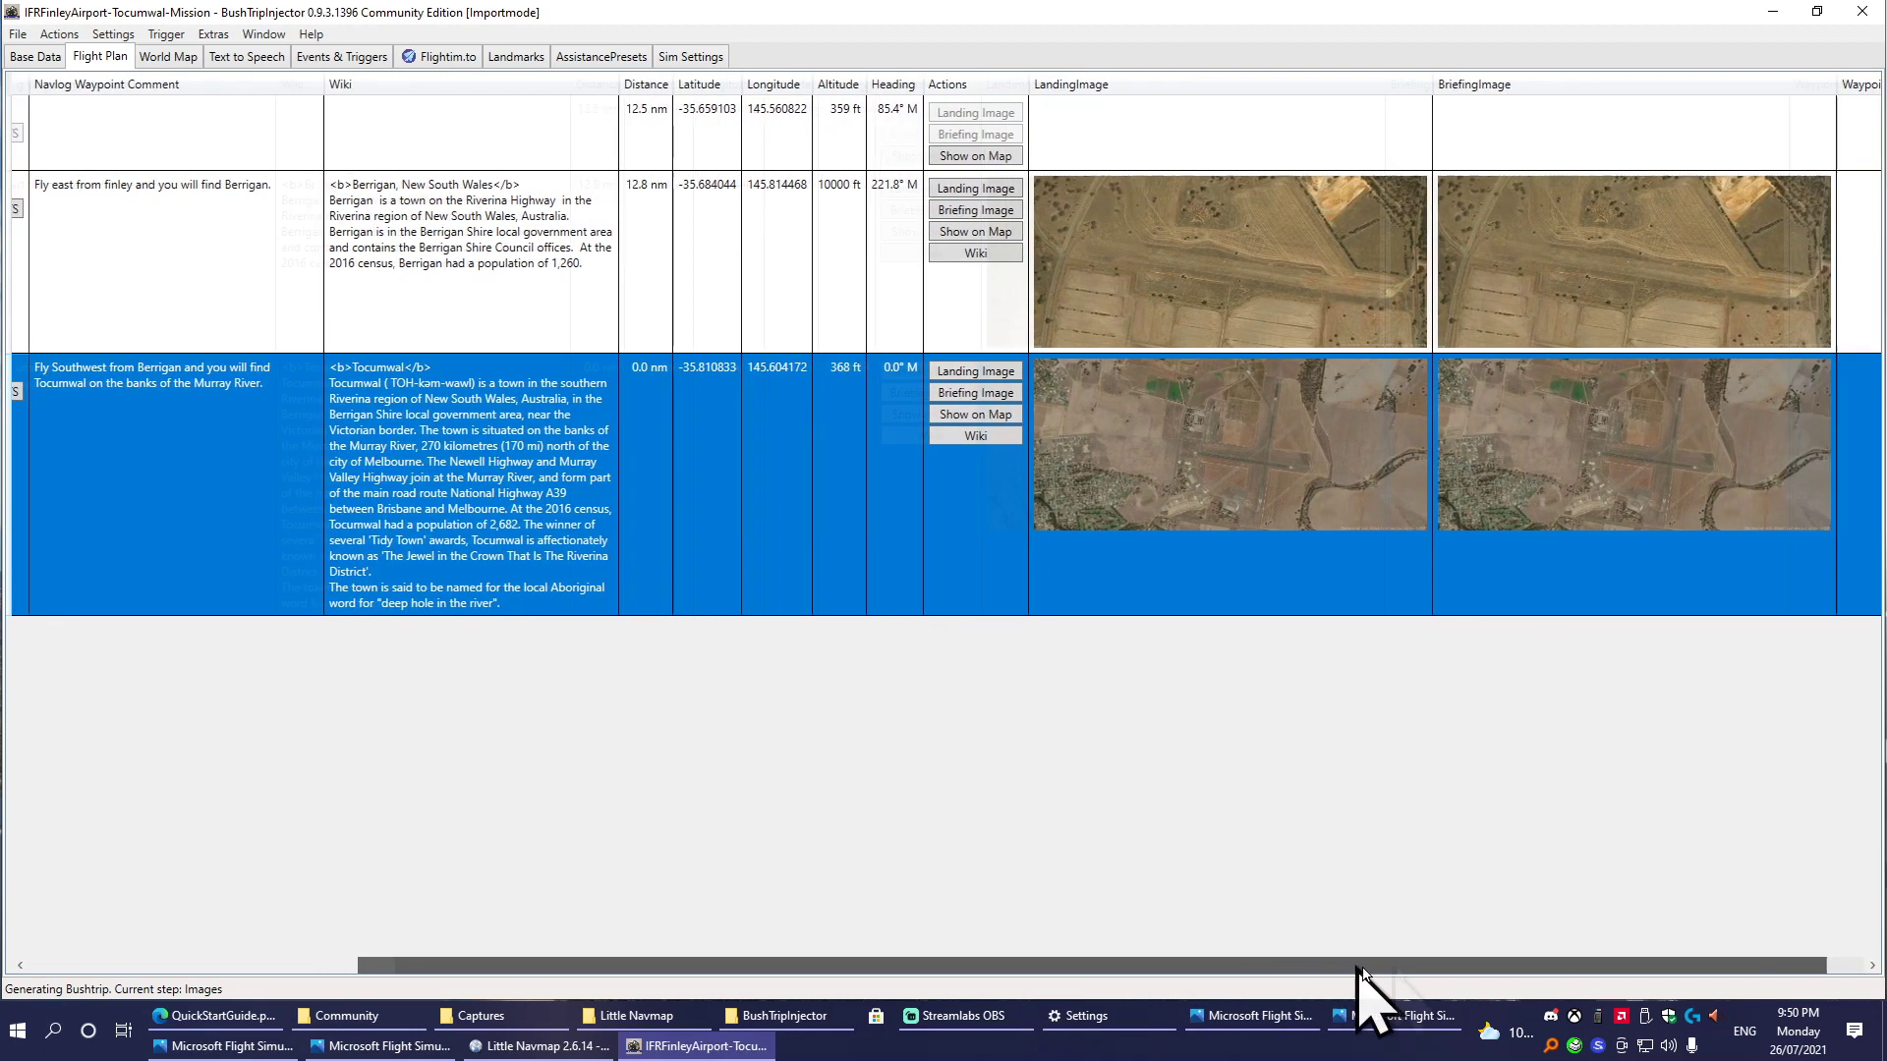
pyautogui.click(58, 35)
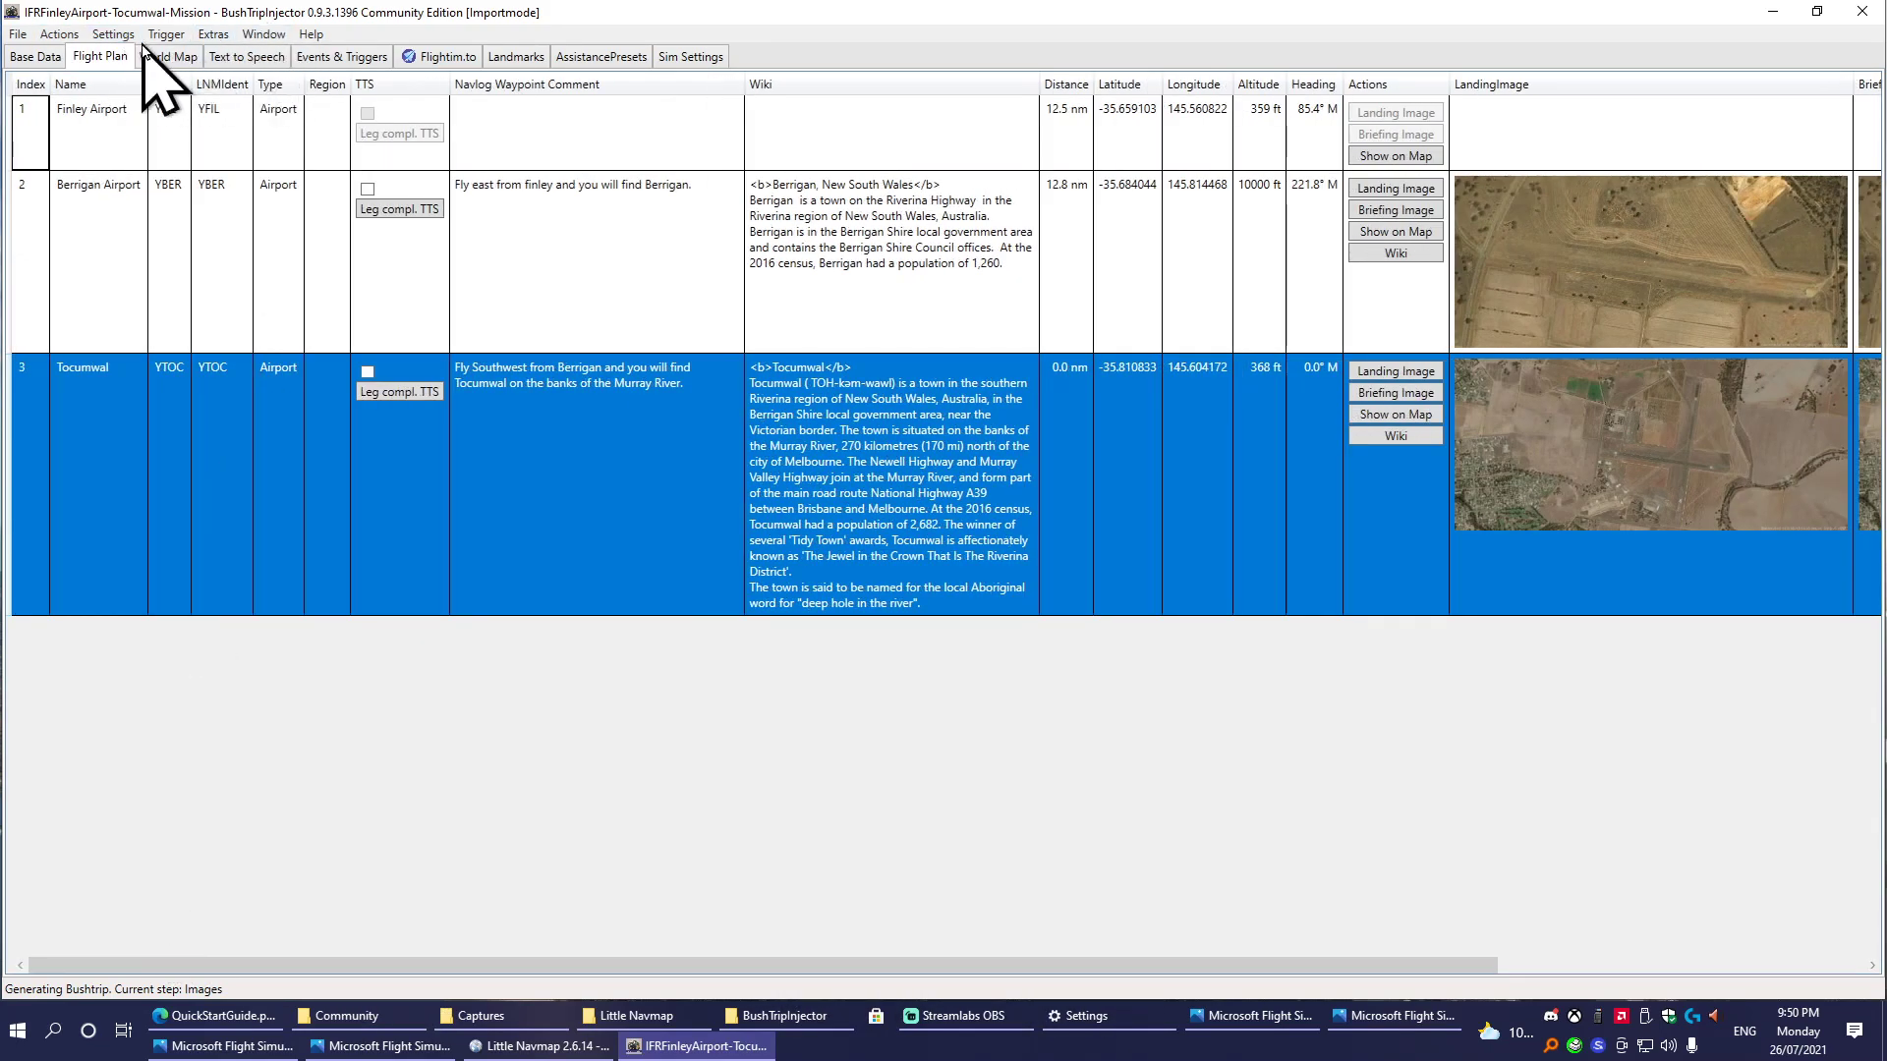
pyautogui.click(46, 57)
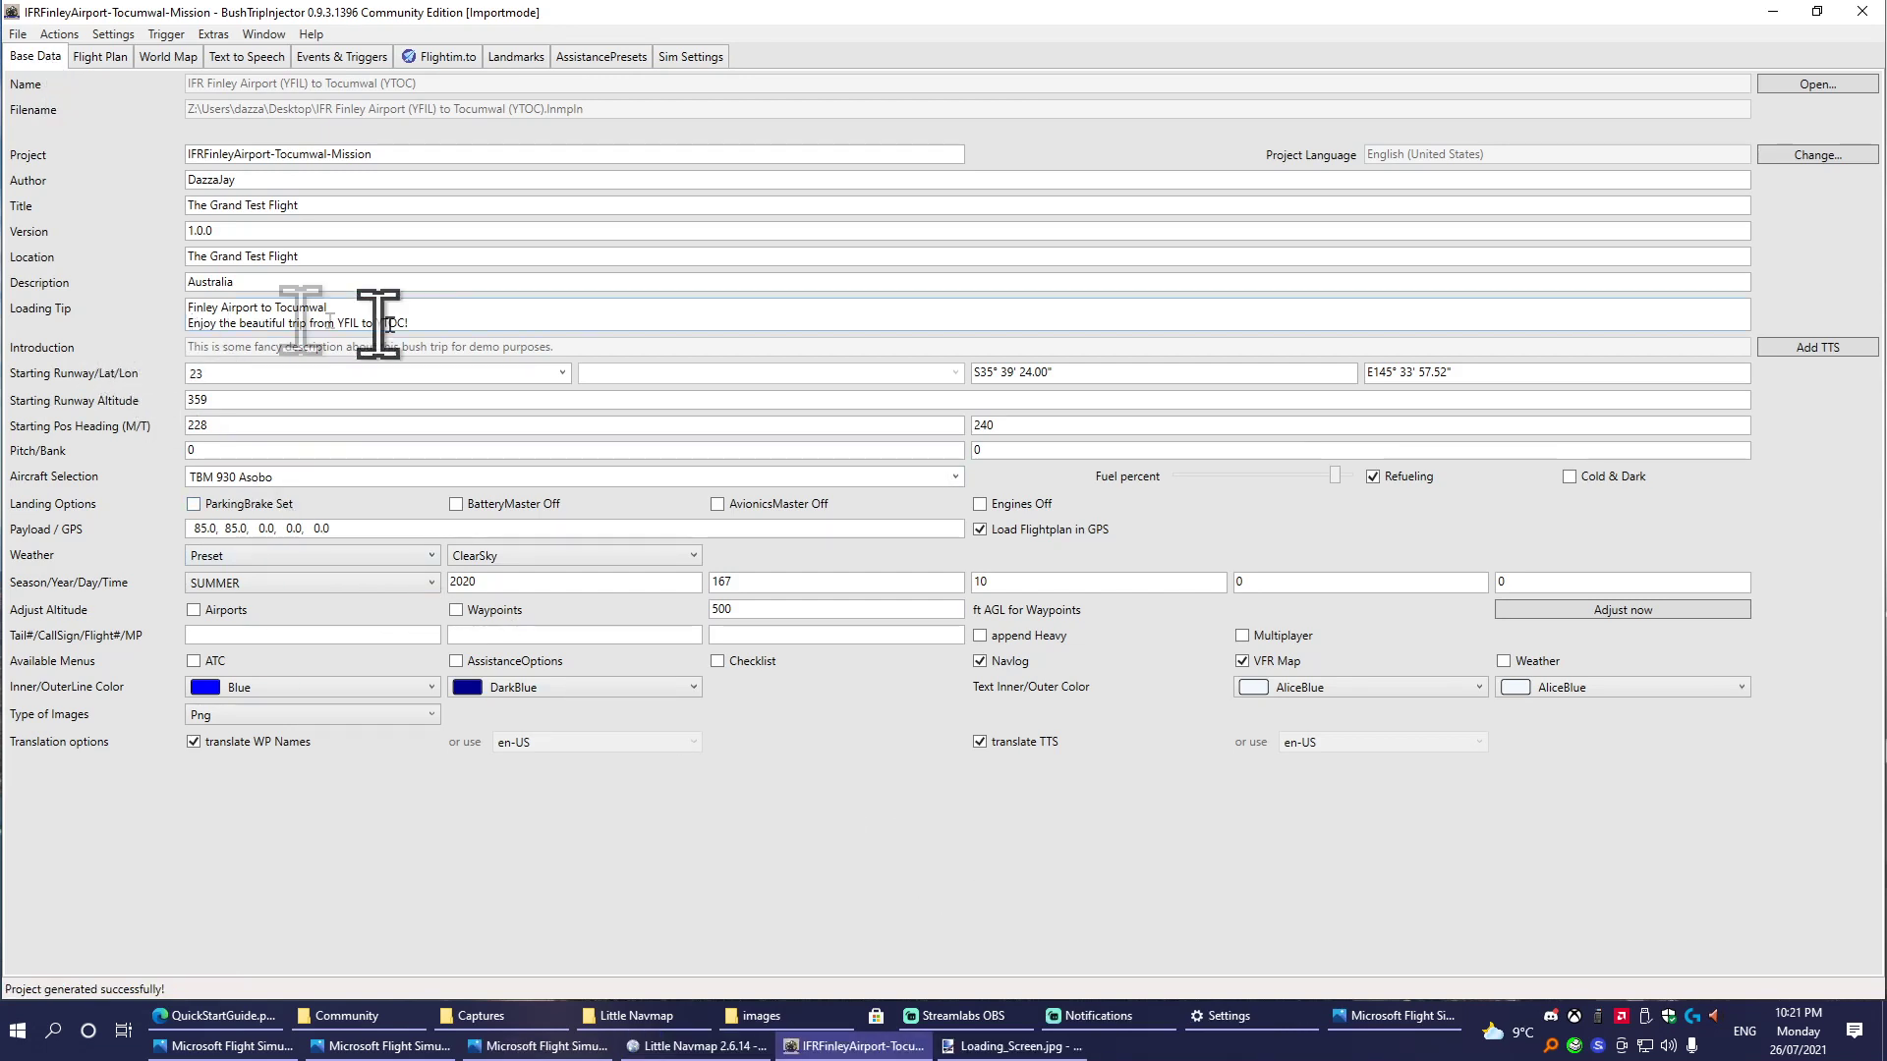
pyautogui.moveTo(426, 319); pyautogui.dragTo(189, 305)
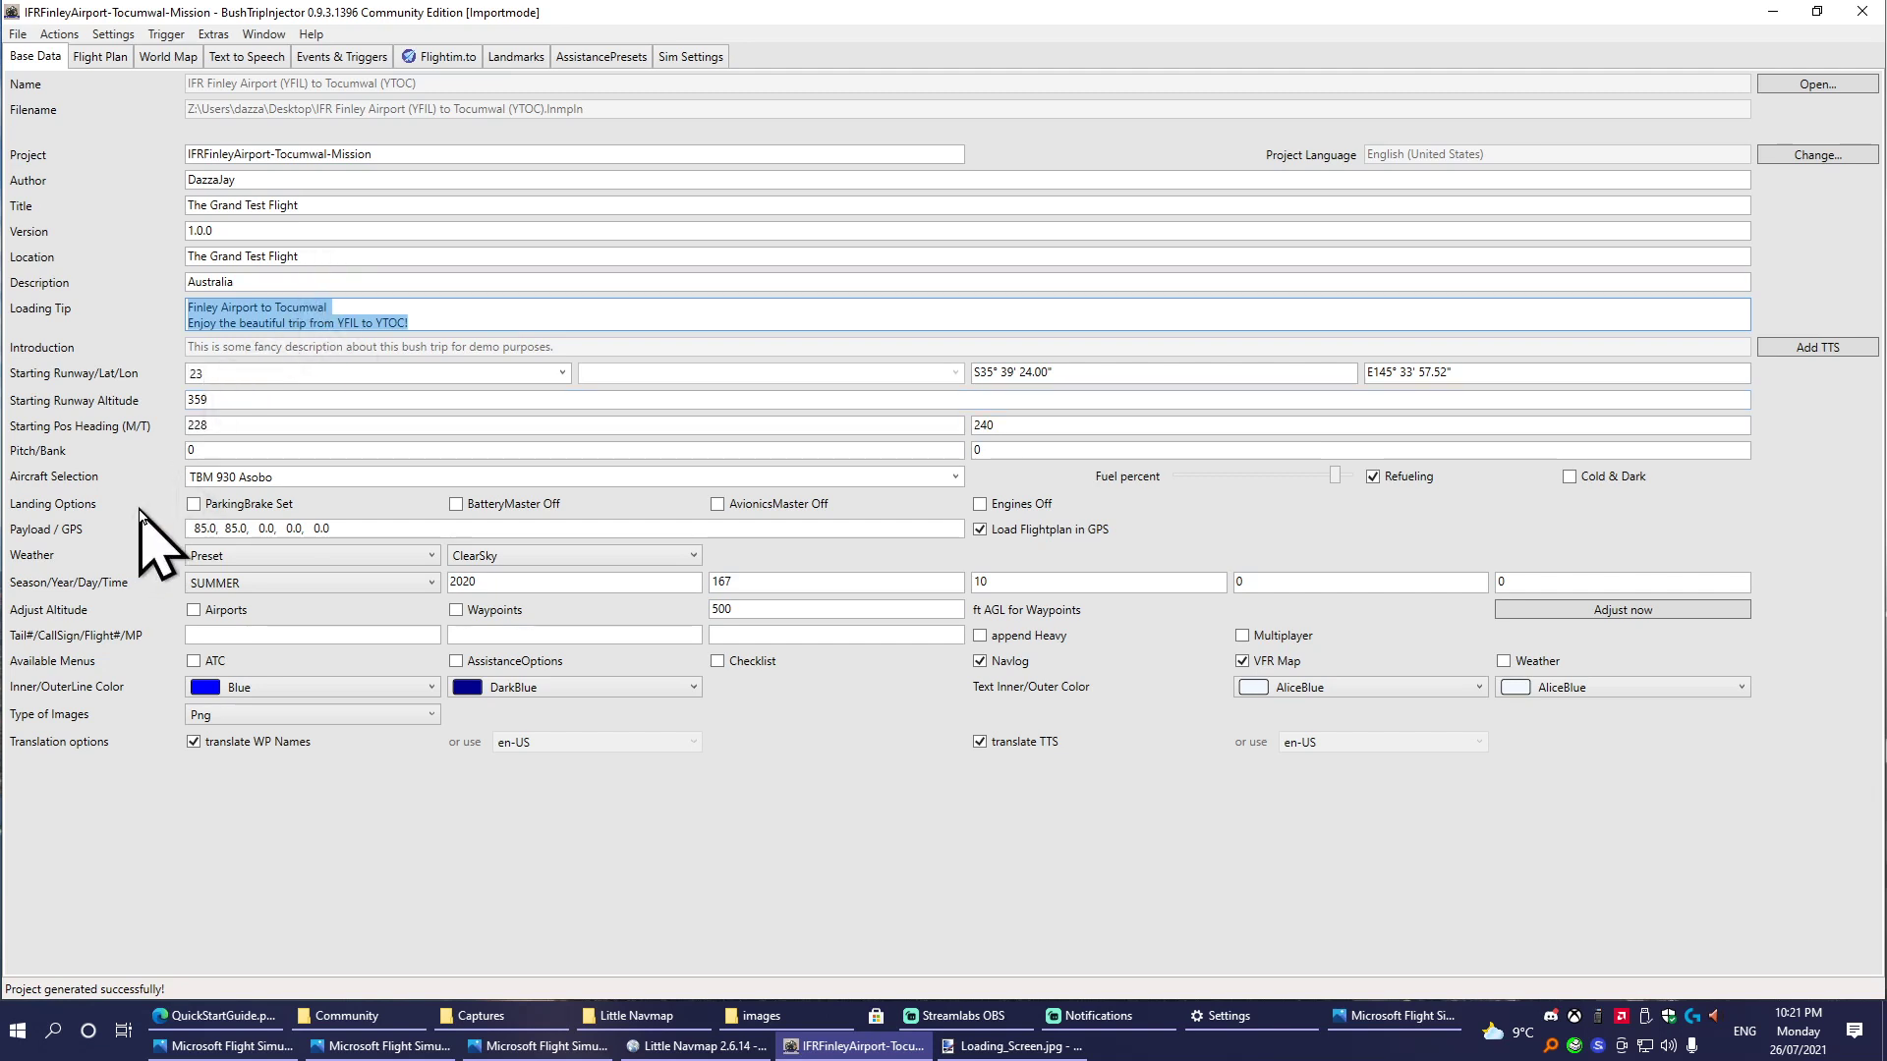
pyautogui.write('S')
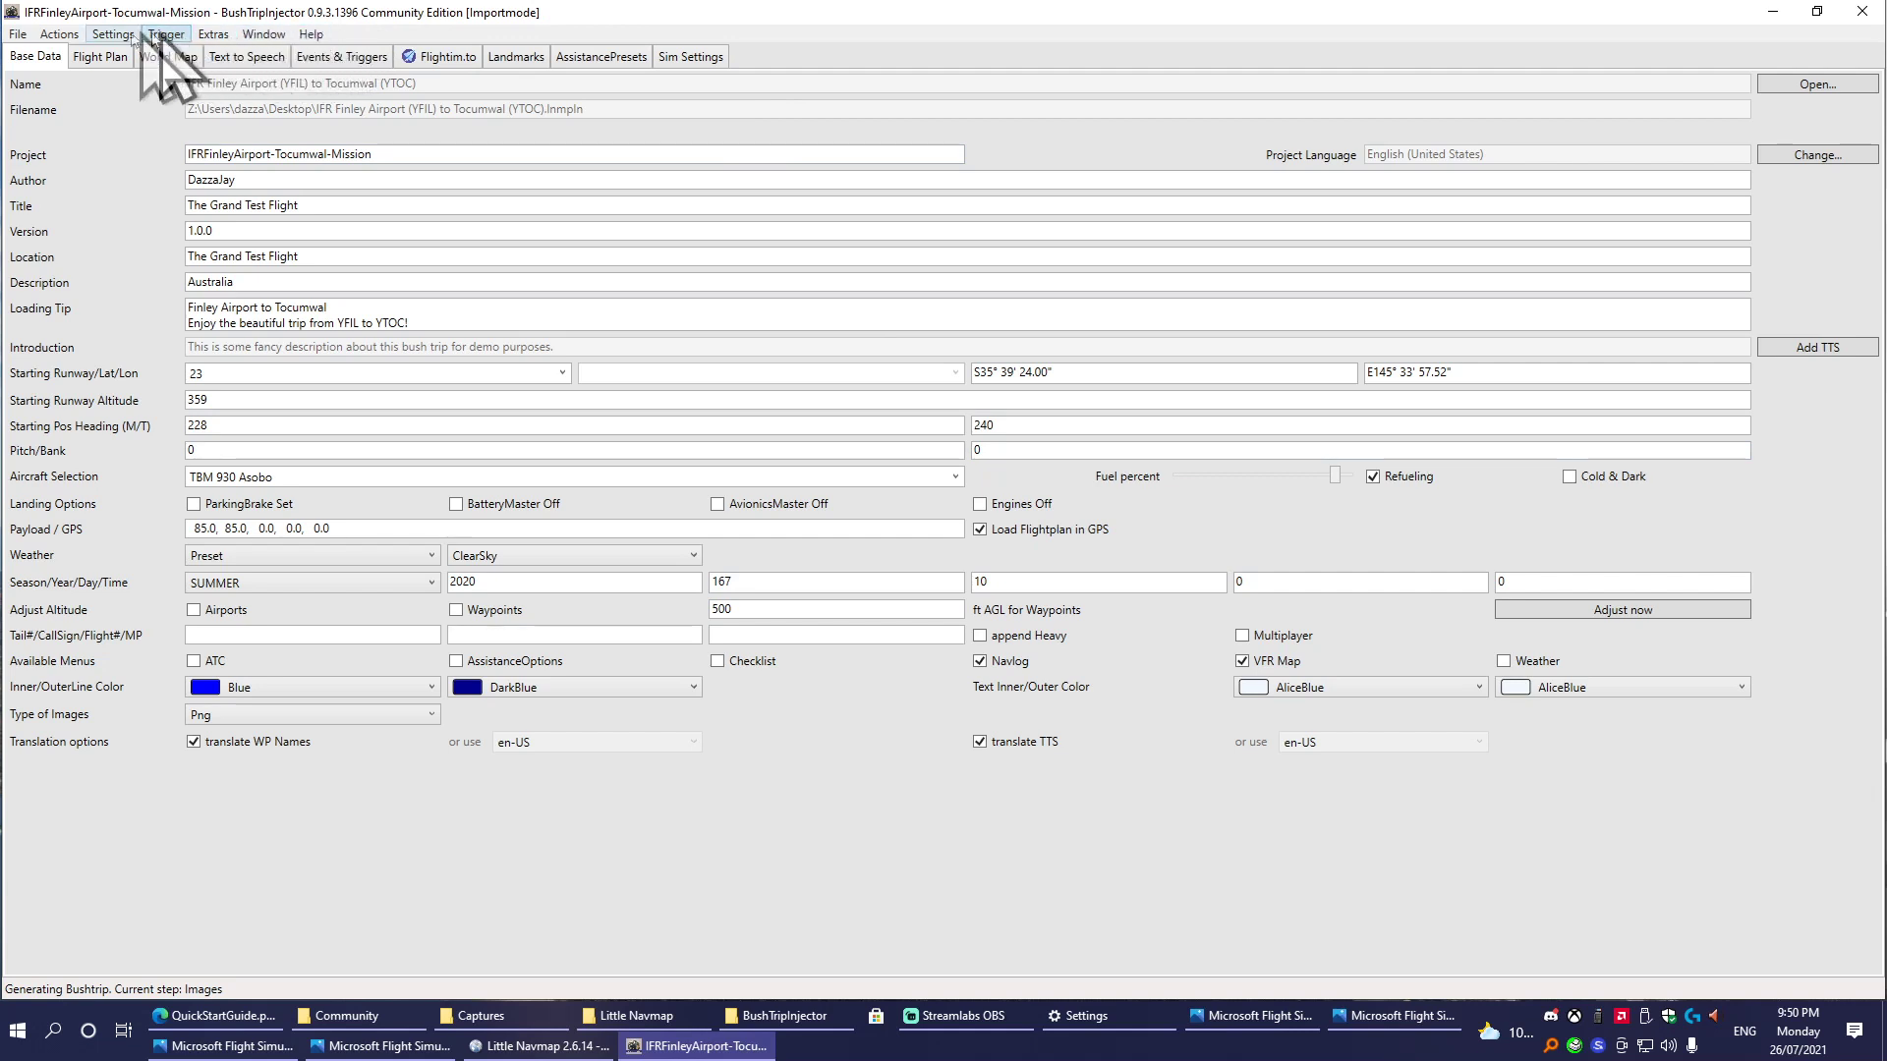
pyautogui.click(59, 36)
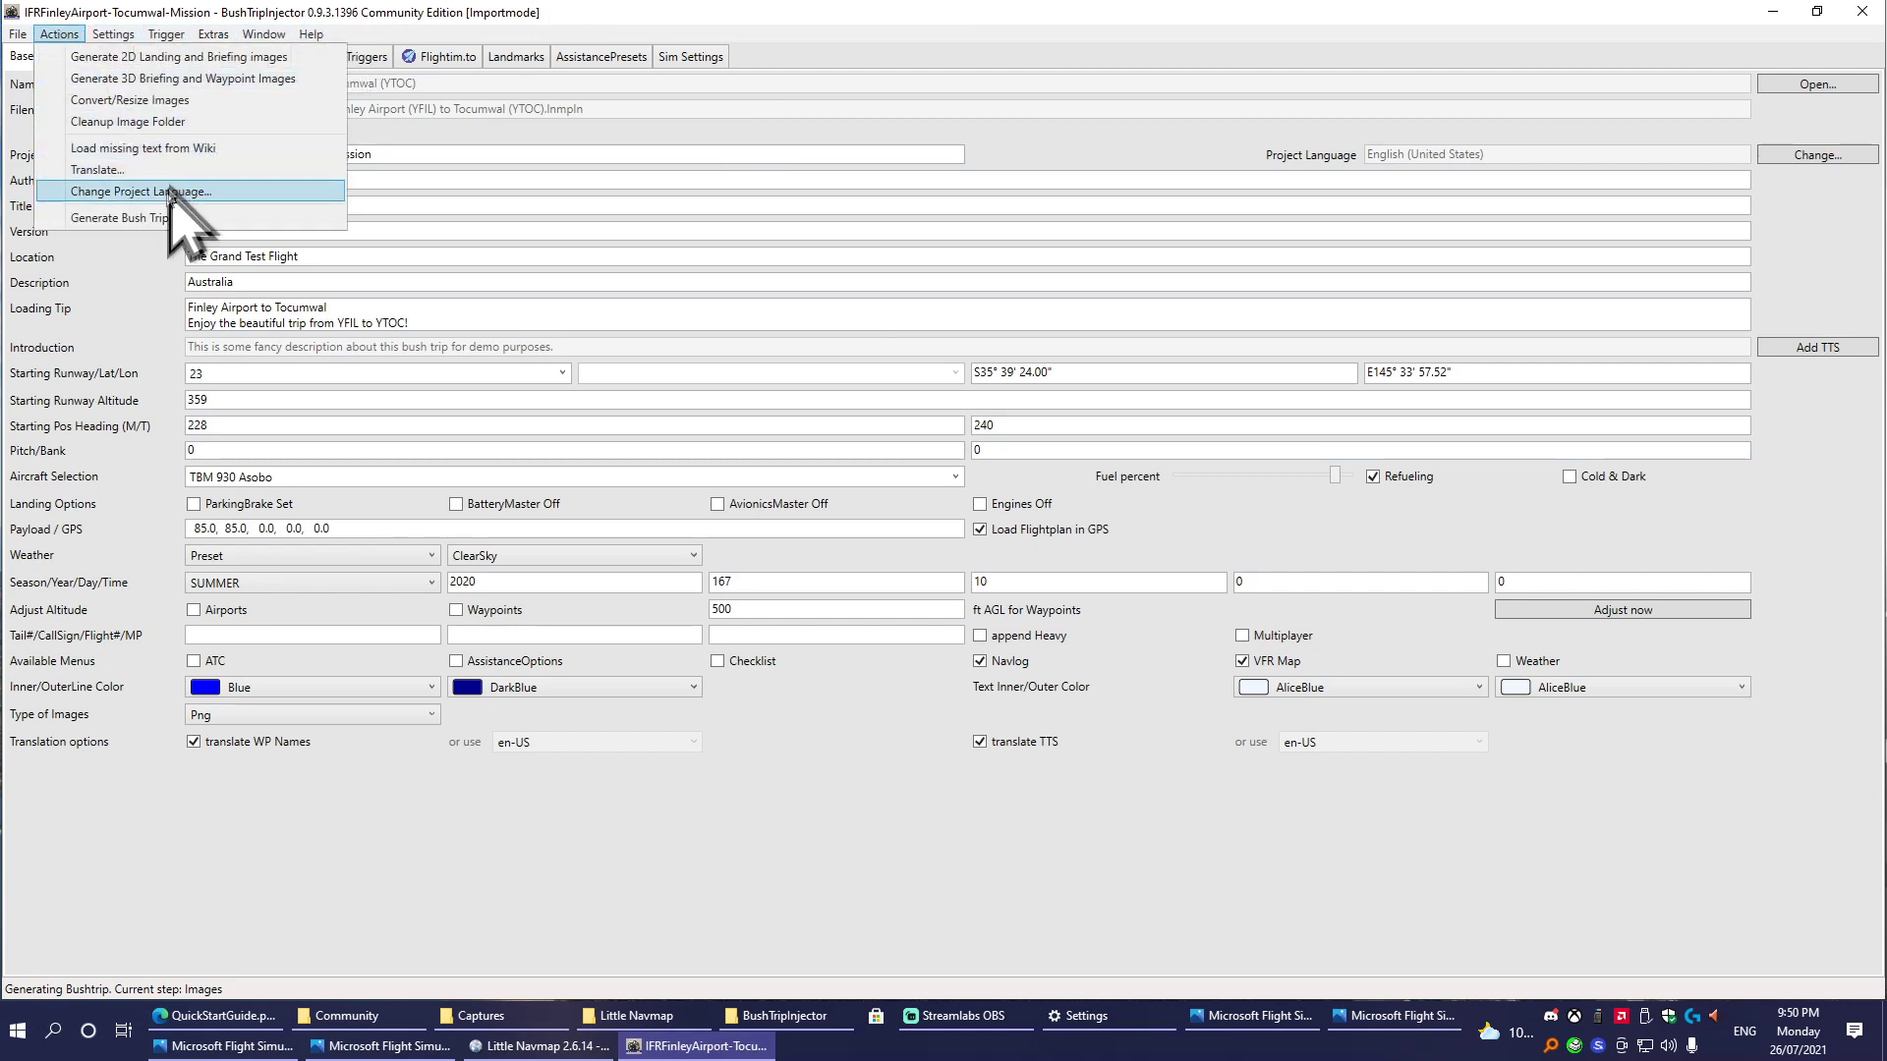
# Generate the bush trip and compile the ifrfinleyairport-tocumwal-mission package.
pyautogui.click(126, 218)
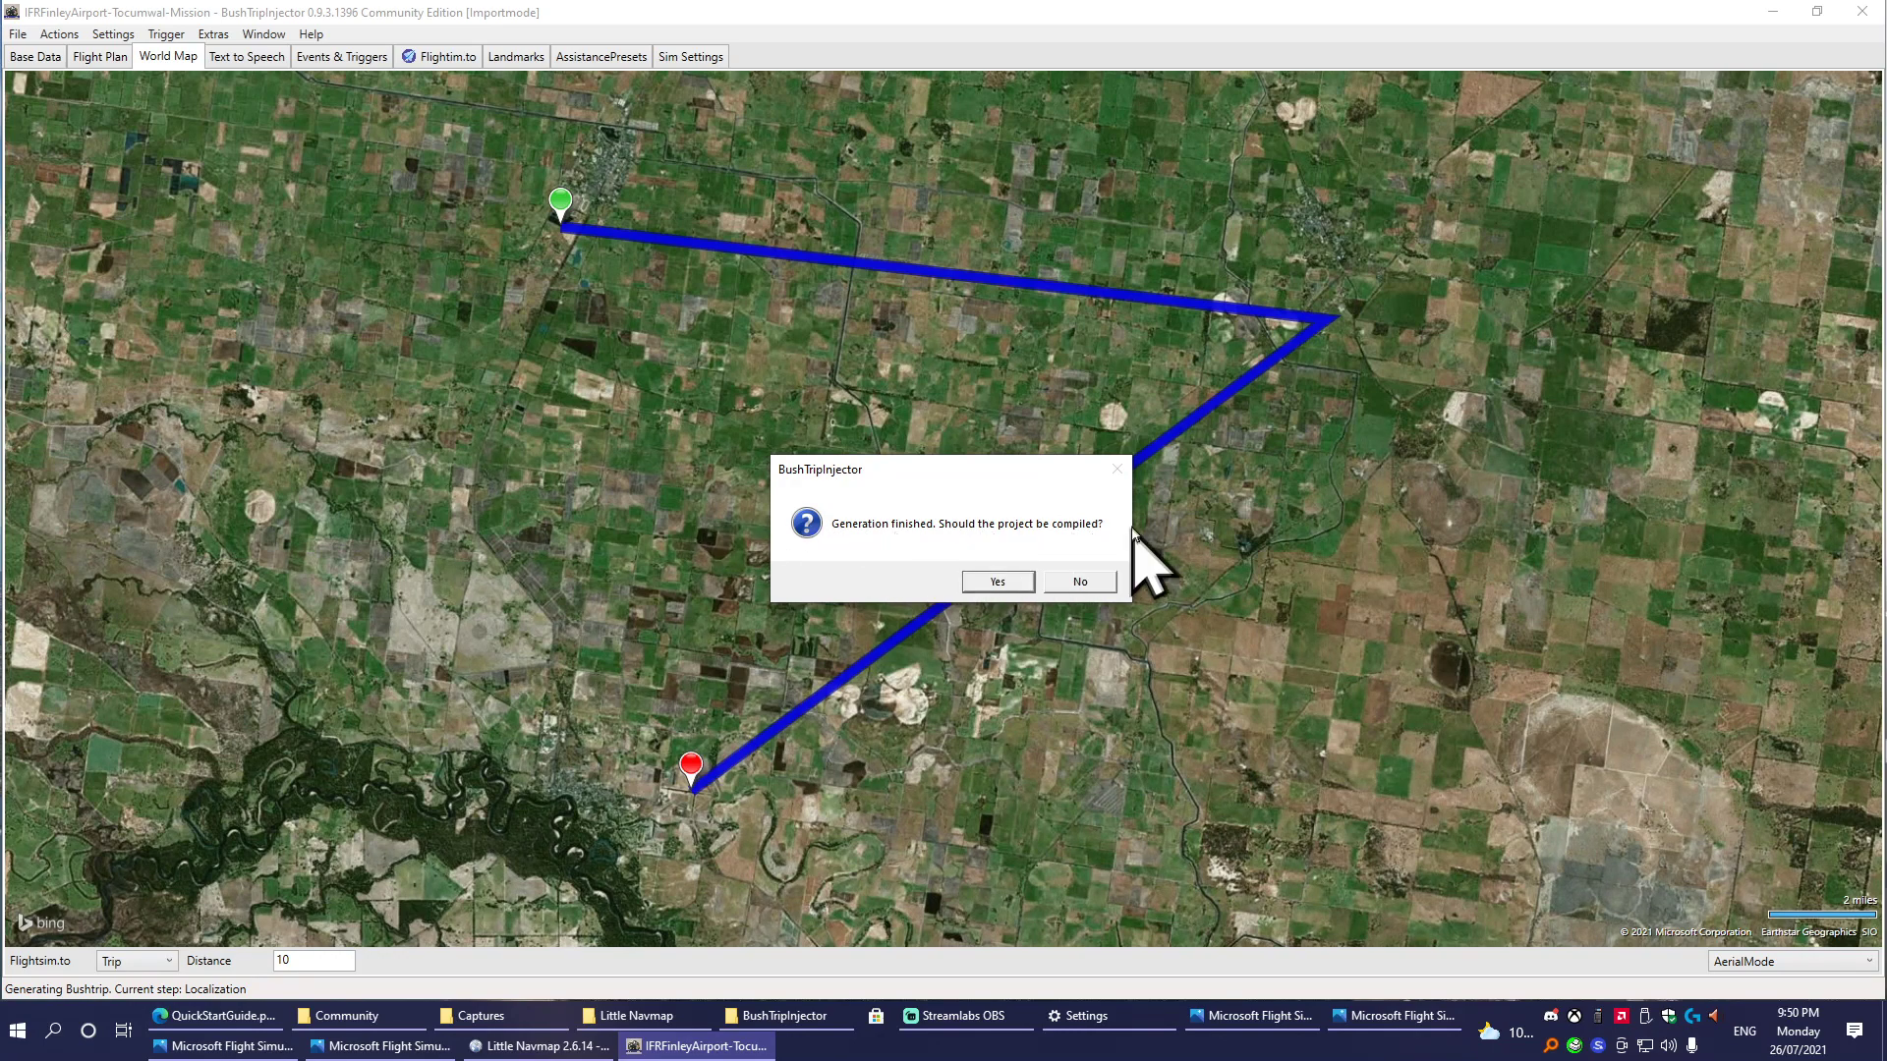
pyautogui.click(1017, 582)
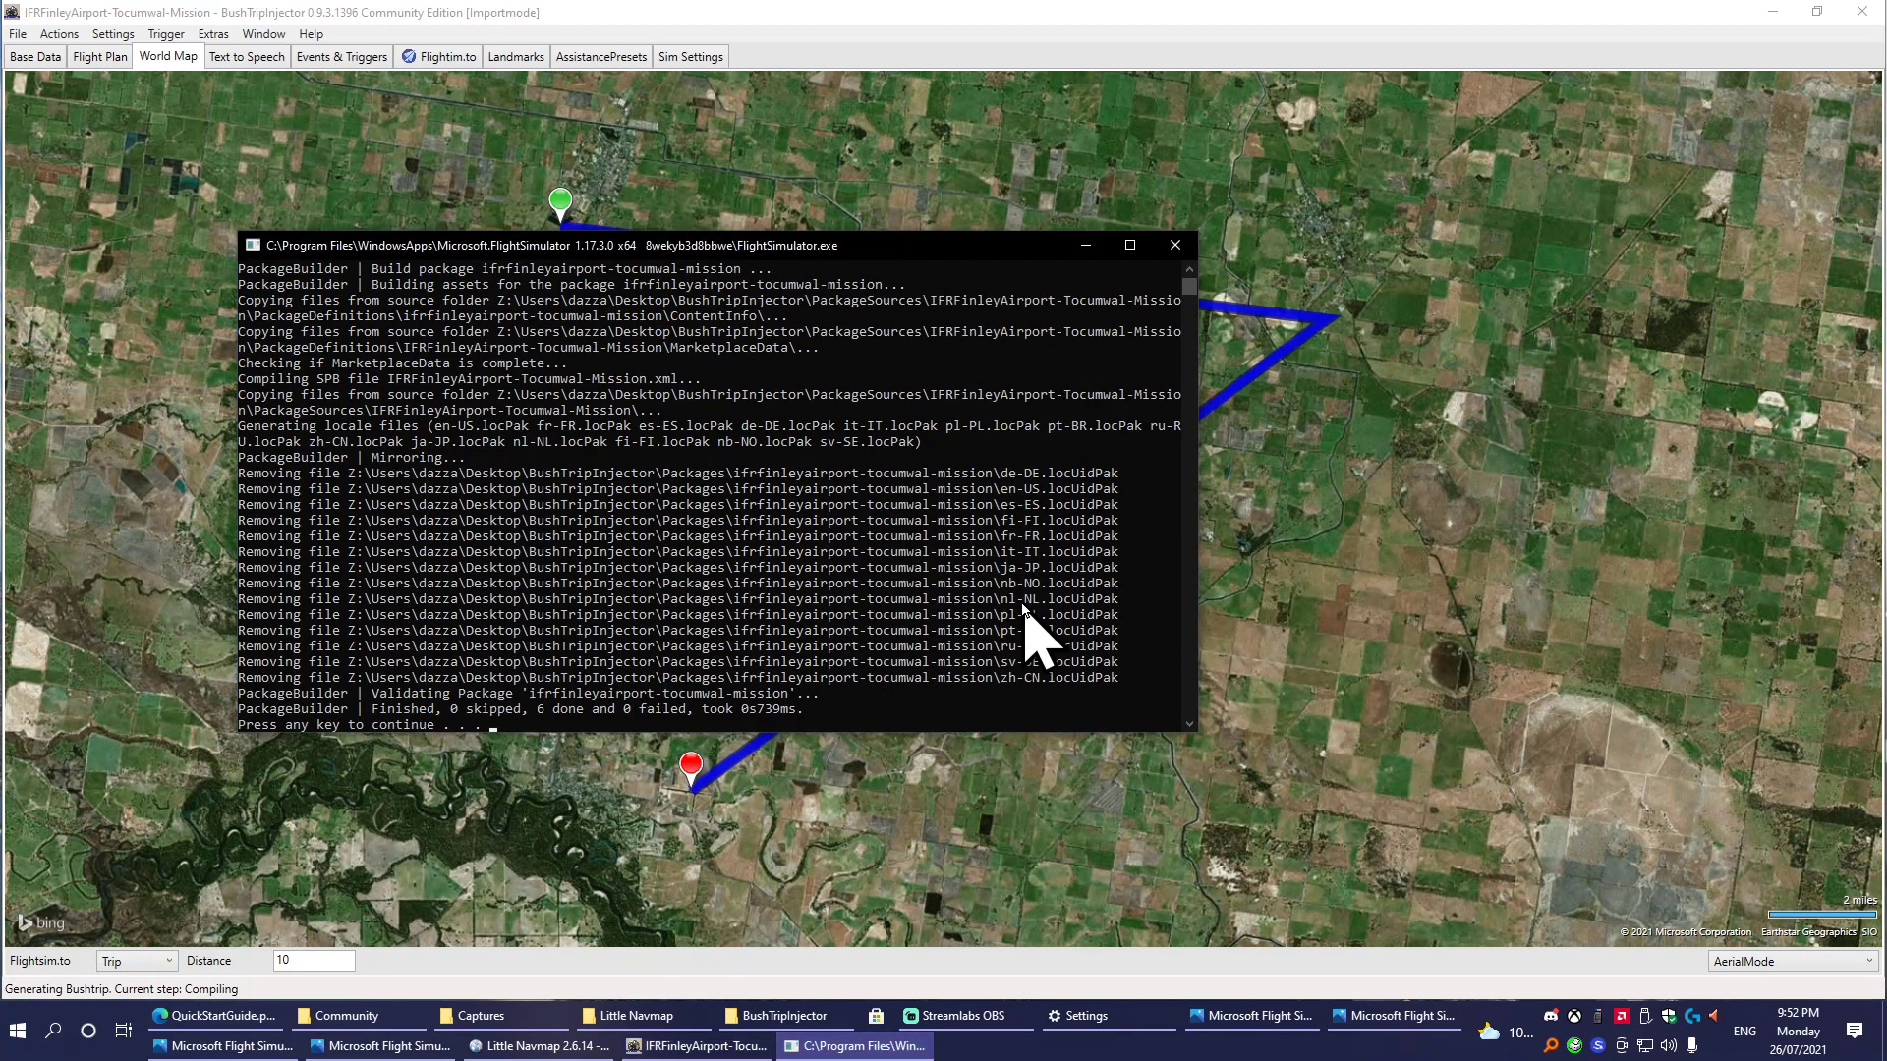
# Close the compile console, copy the trip into the Community folder, and start Flight Simulator.
pyautogui.press('Return')
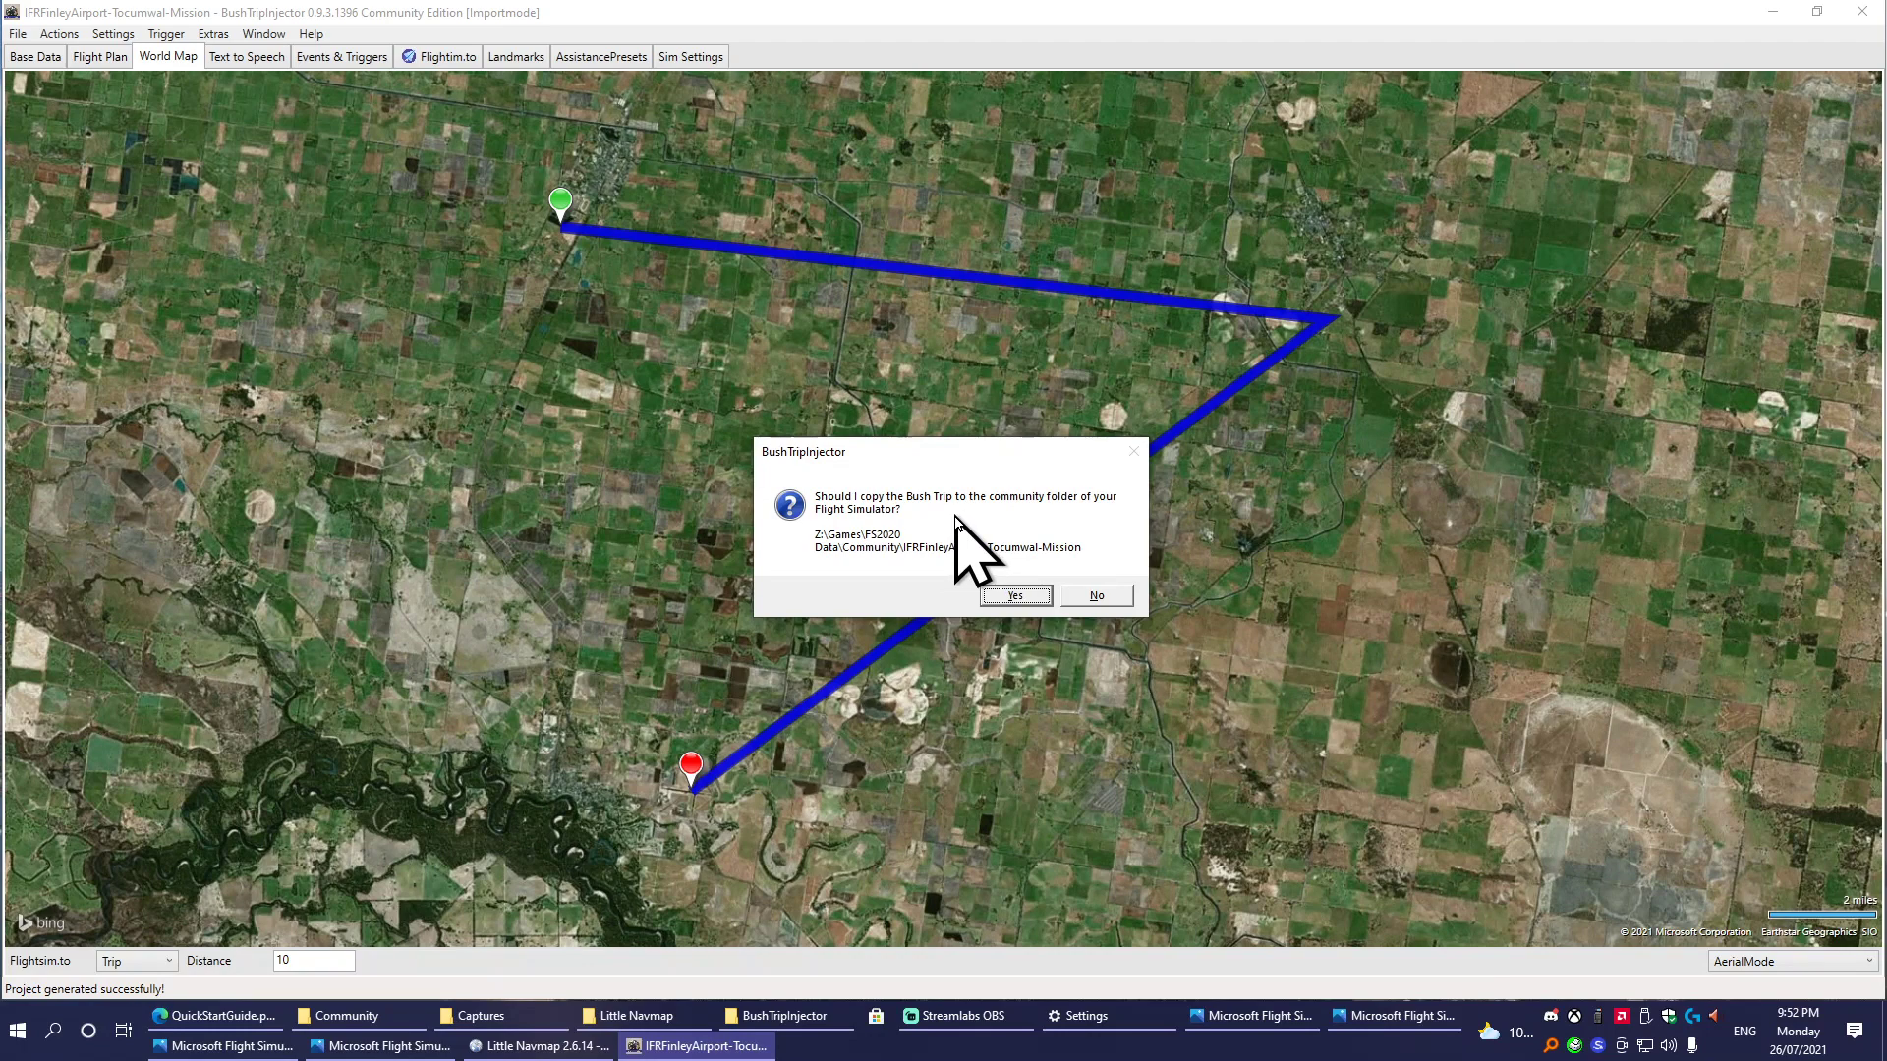
pyautogui.click(1005, 602)
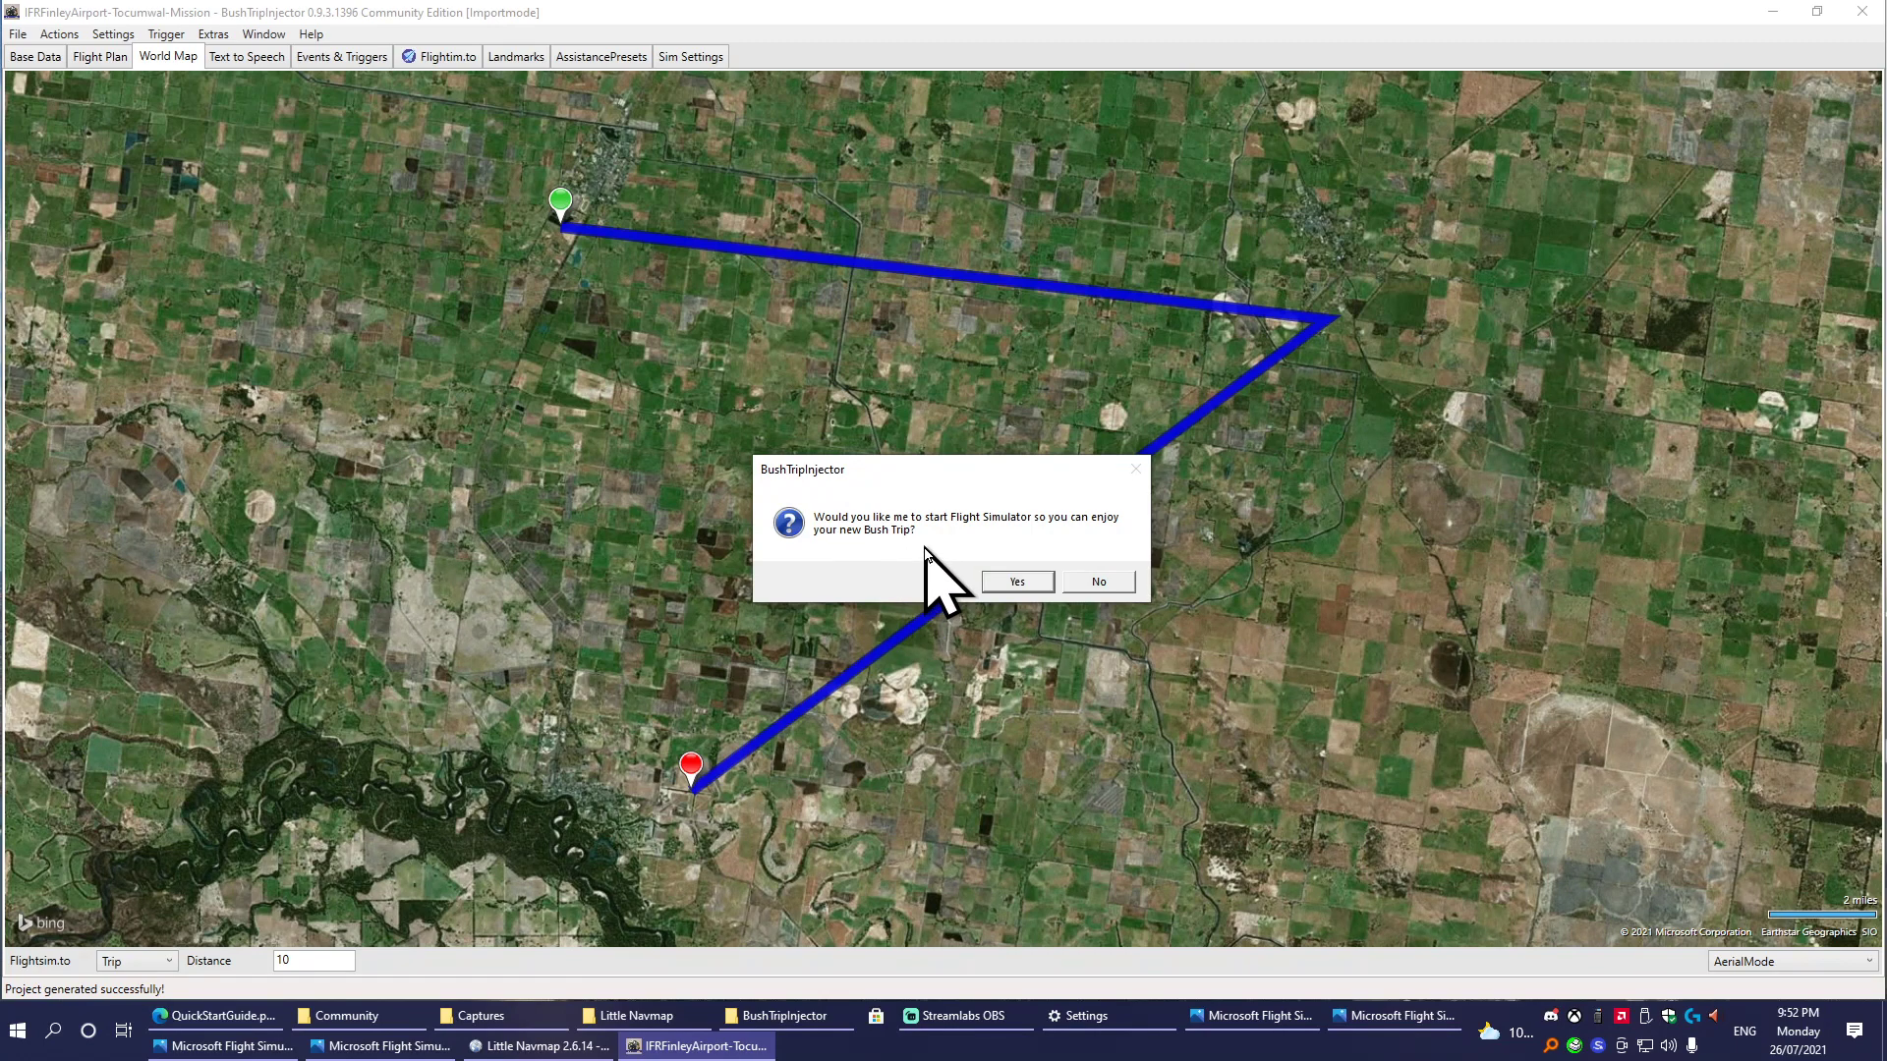
pyautogui.click(1002, 583)
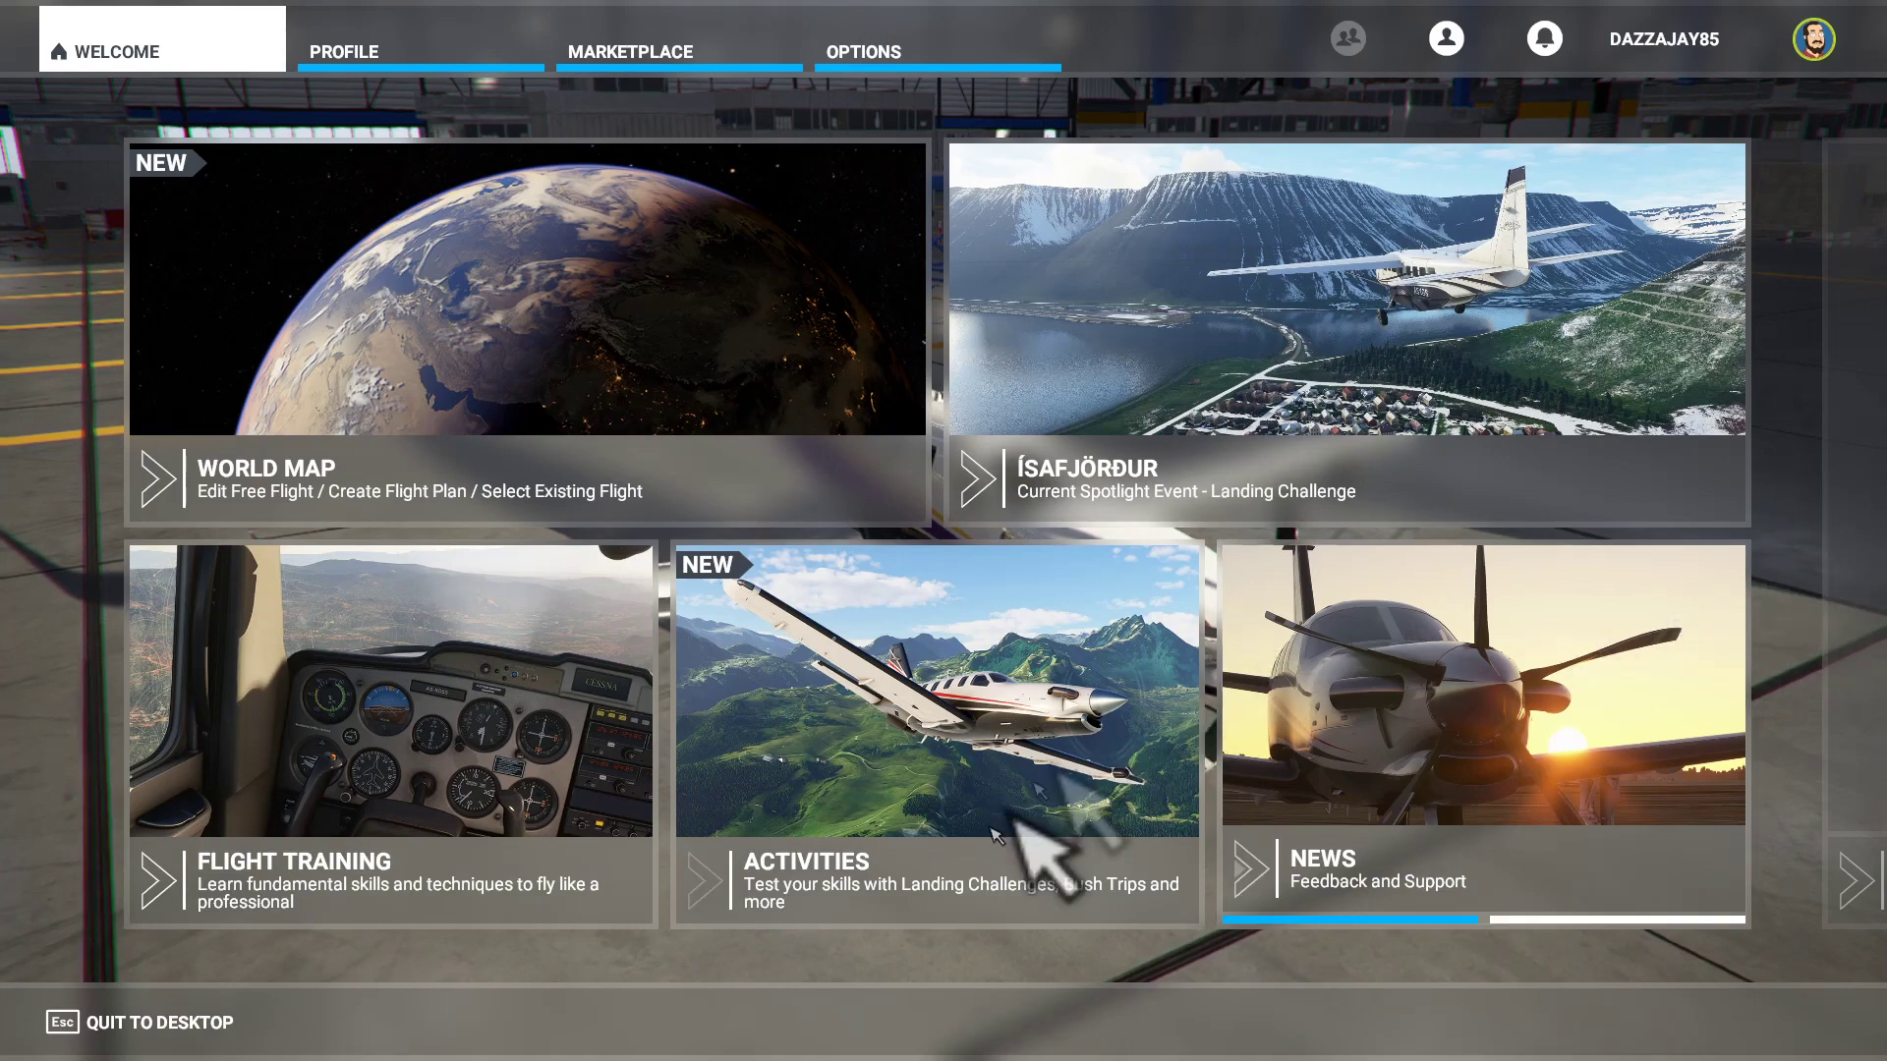
# Go to Activities > Bush Trips and open The Grand Test Flight briefing.
pyautogui.click(838, 773)
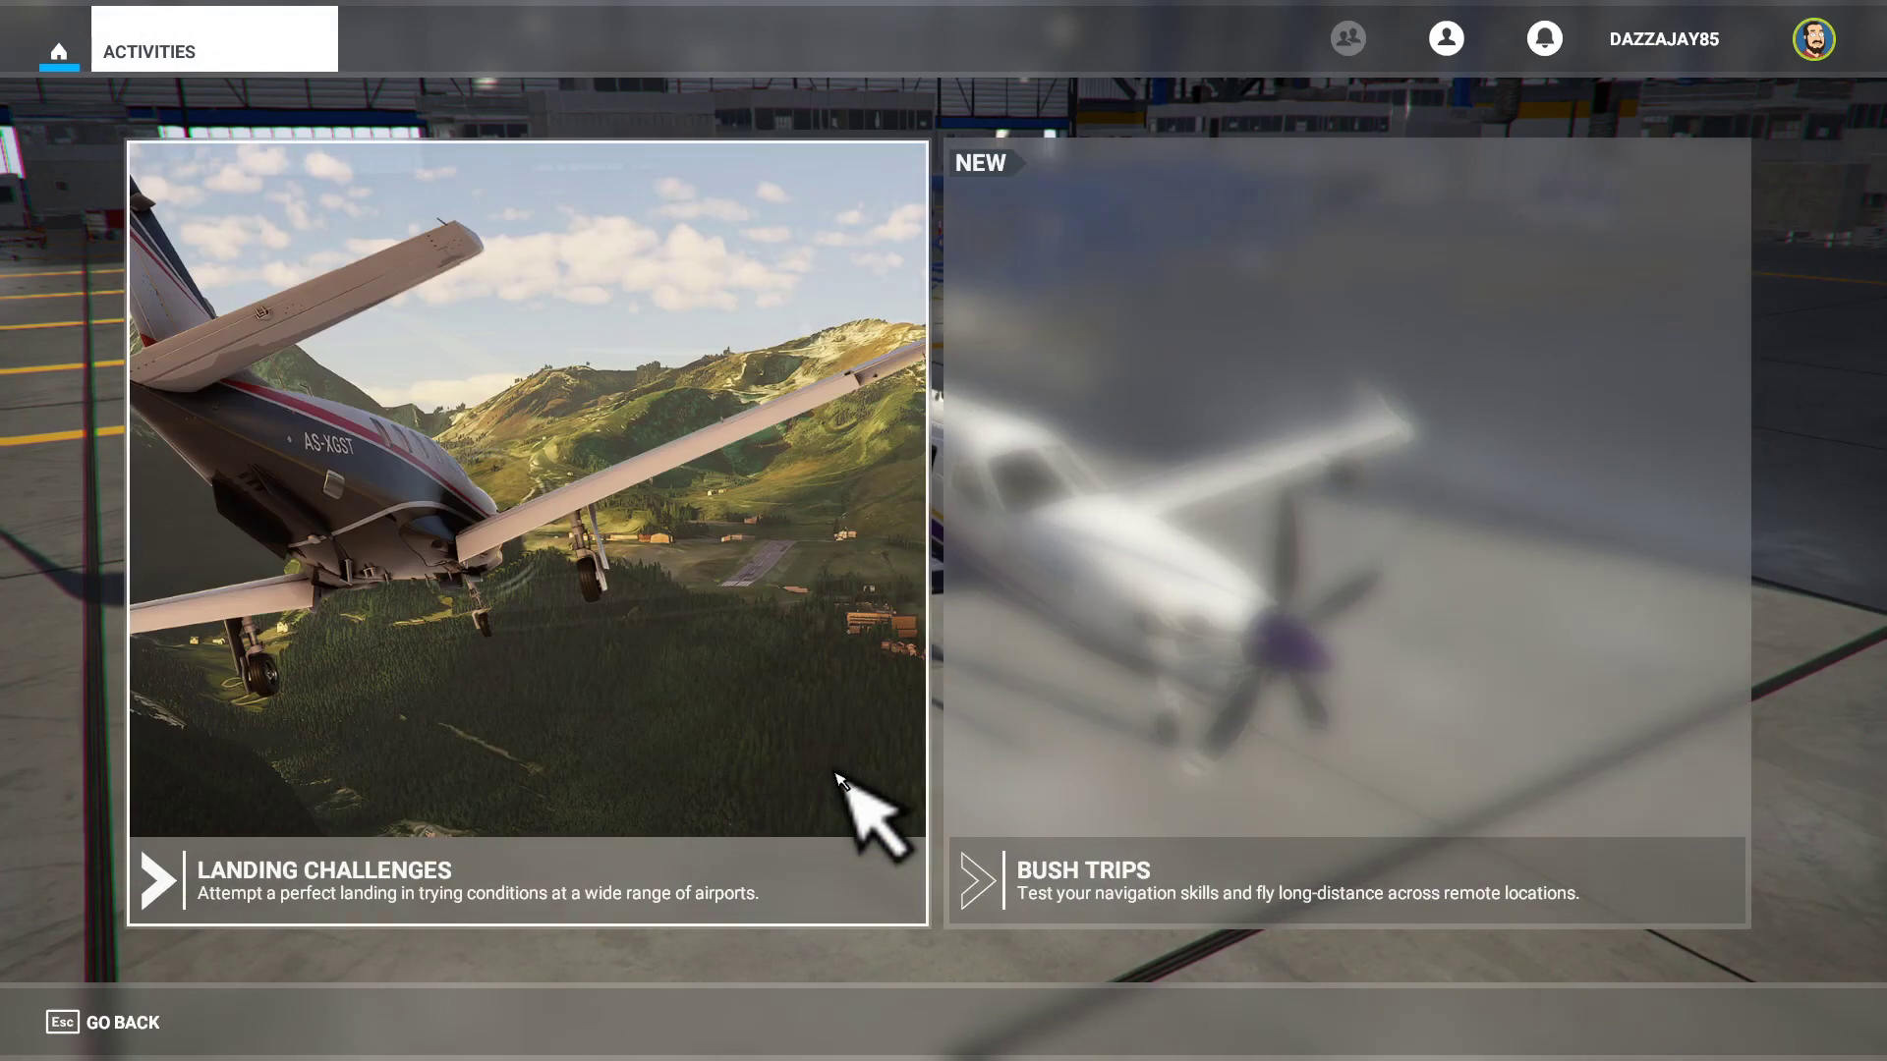
pyautogui.click(1297, 518)
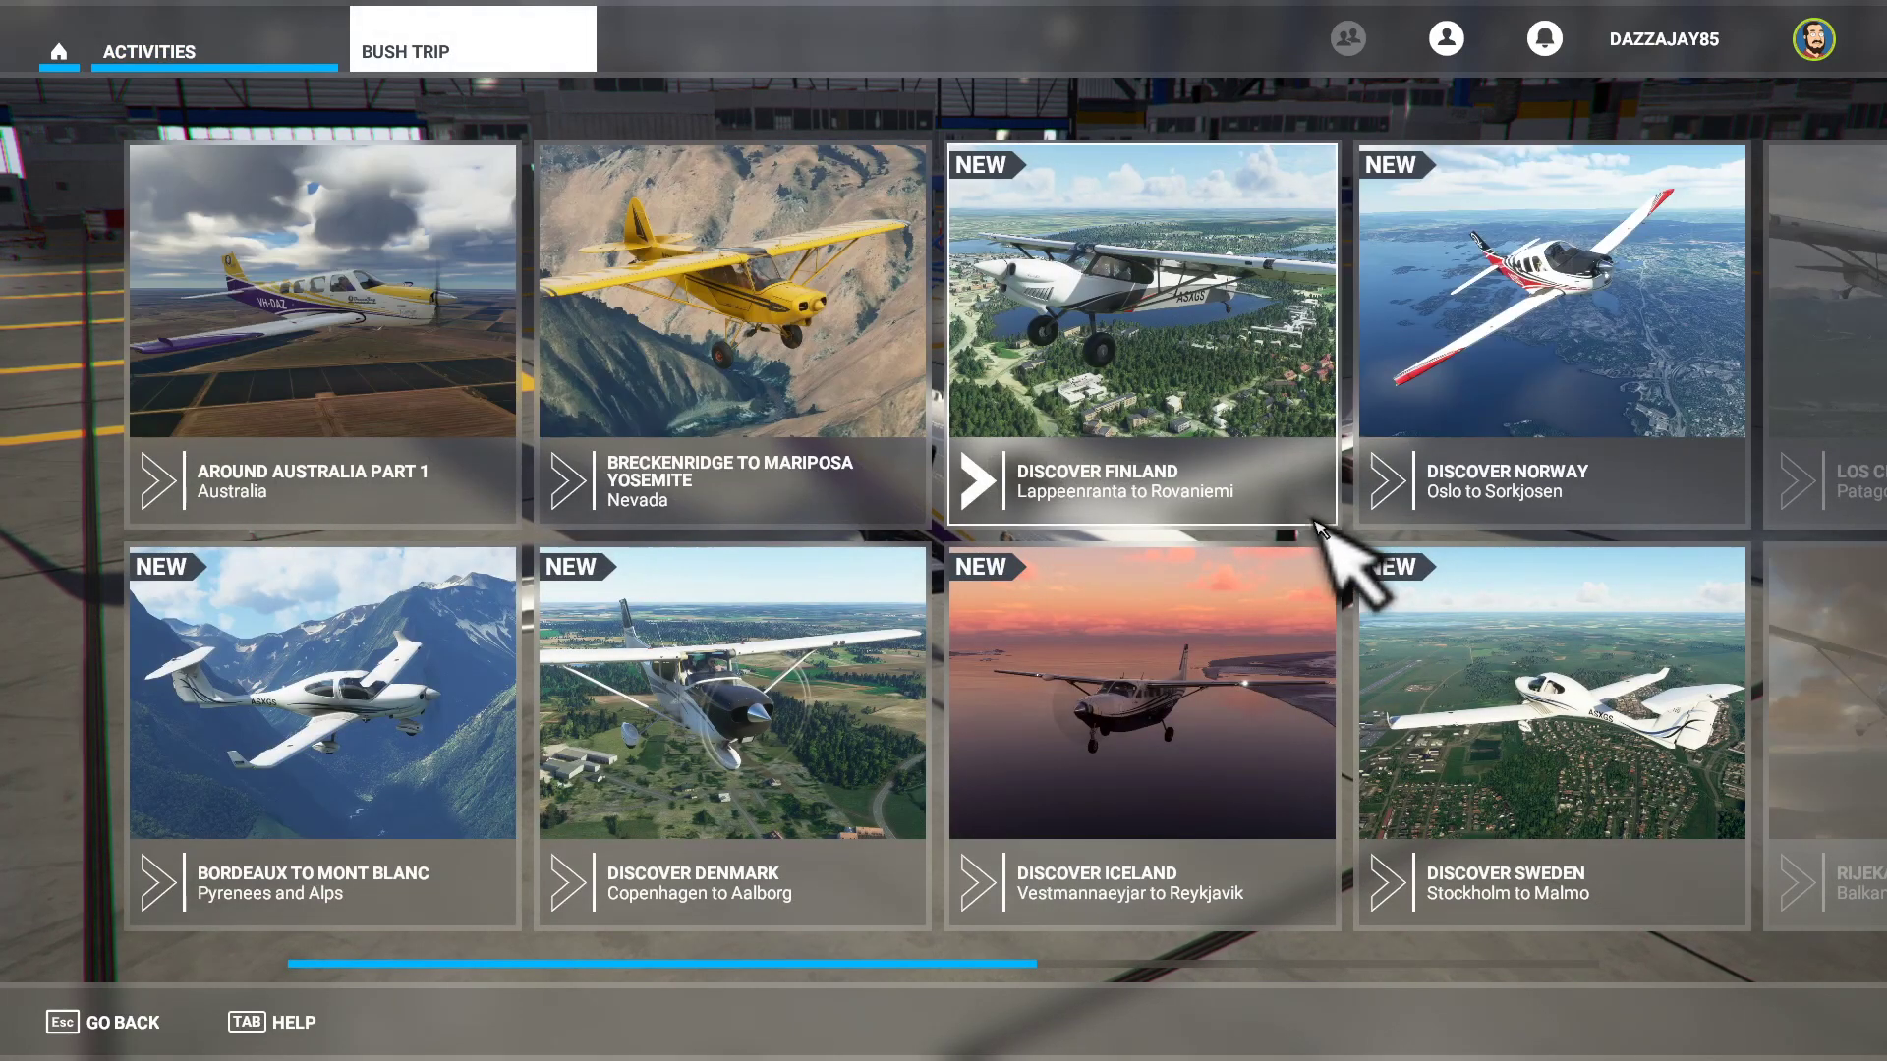
pyautogui.scroll(-2, 1317, 535)
pyautogui.scroll(-2, 1322, 542)
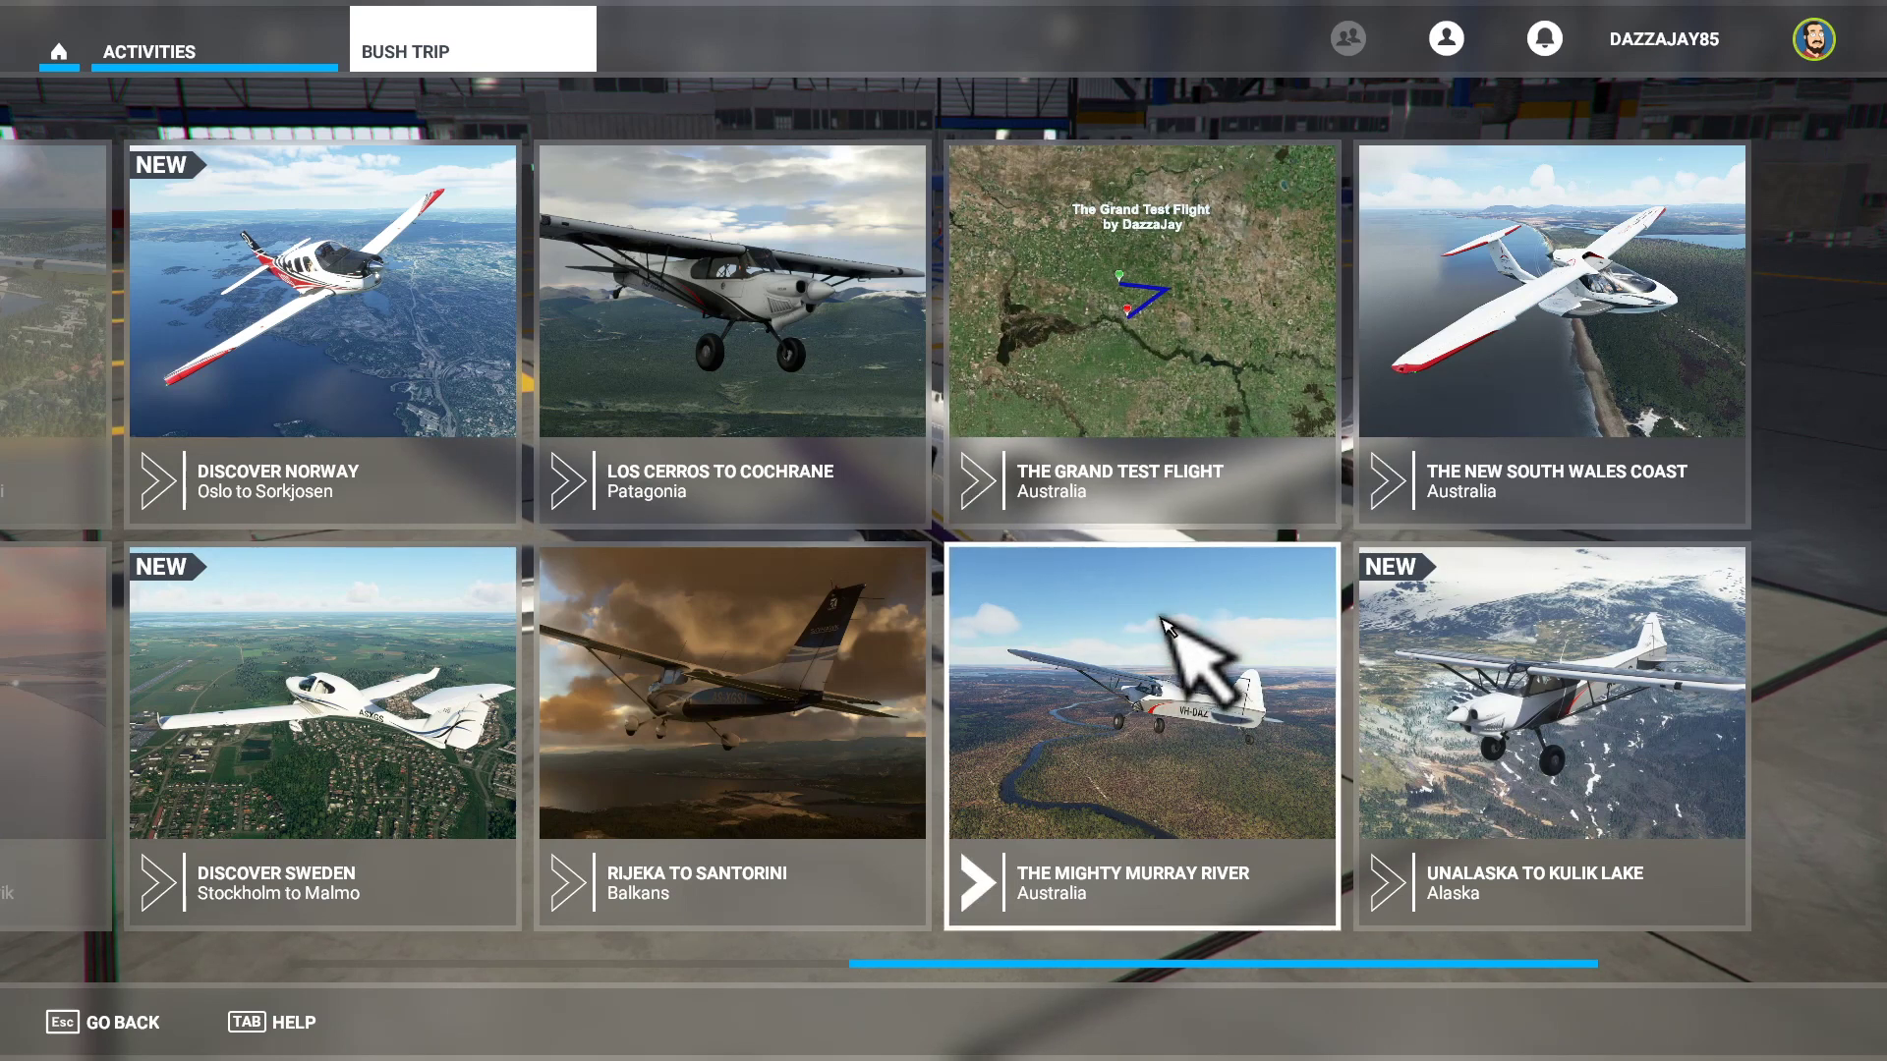
pyautogui.click(1208, 479)
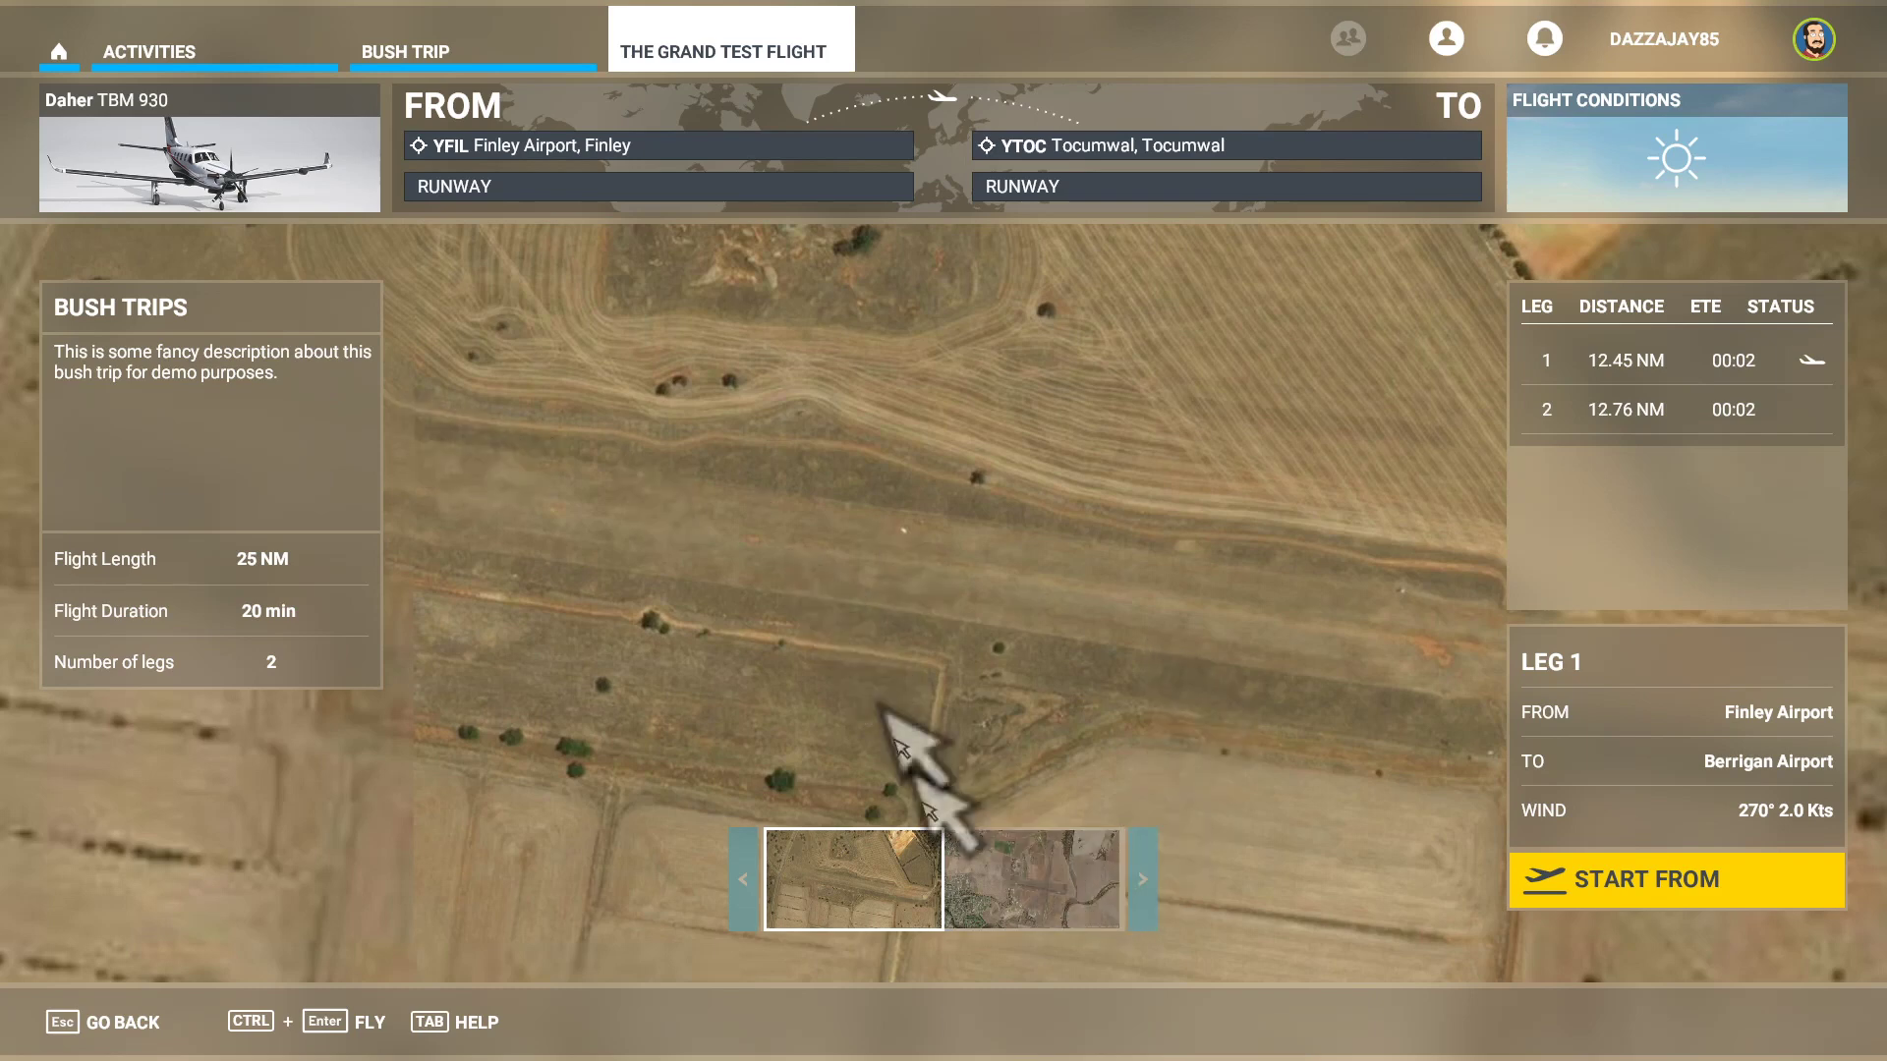
pyautogui.click(1011, 902)
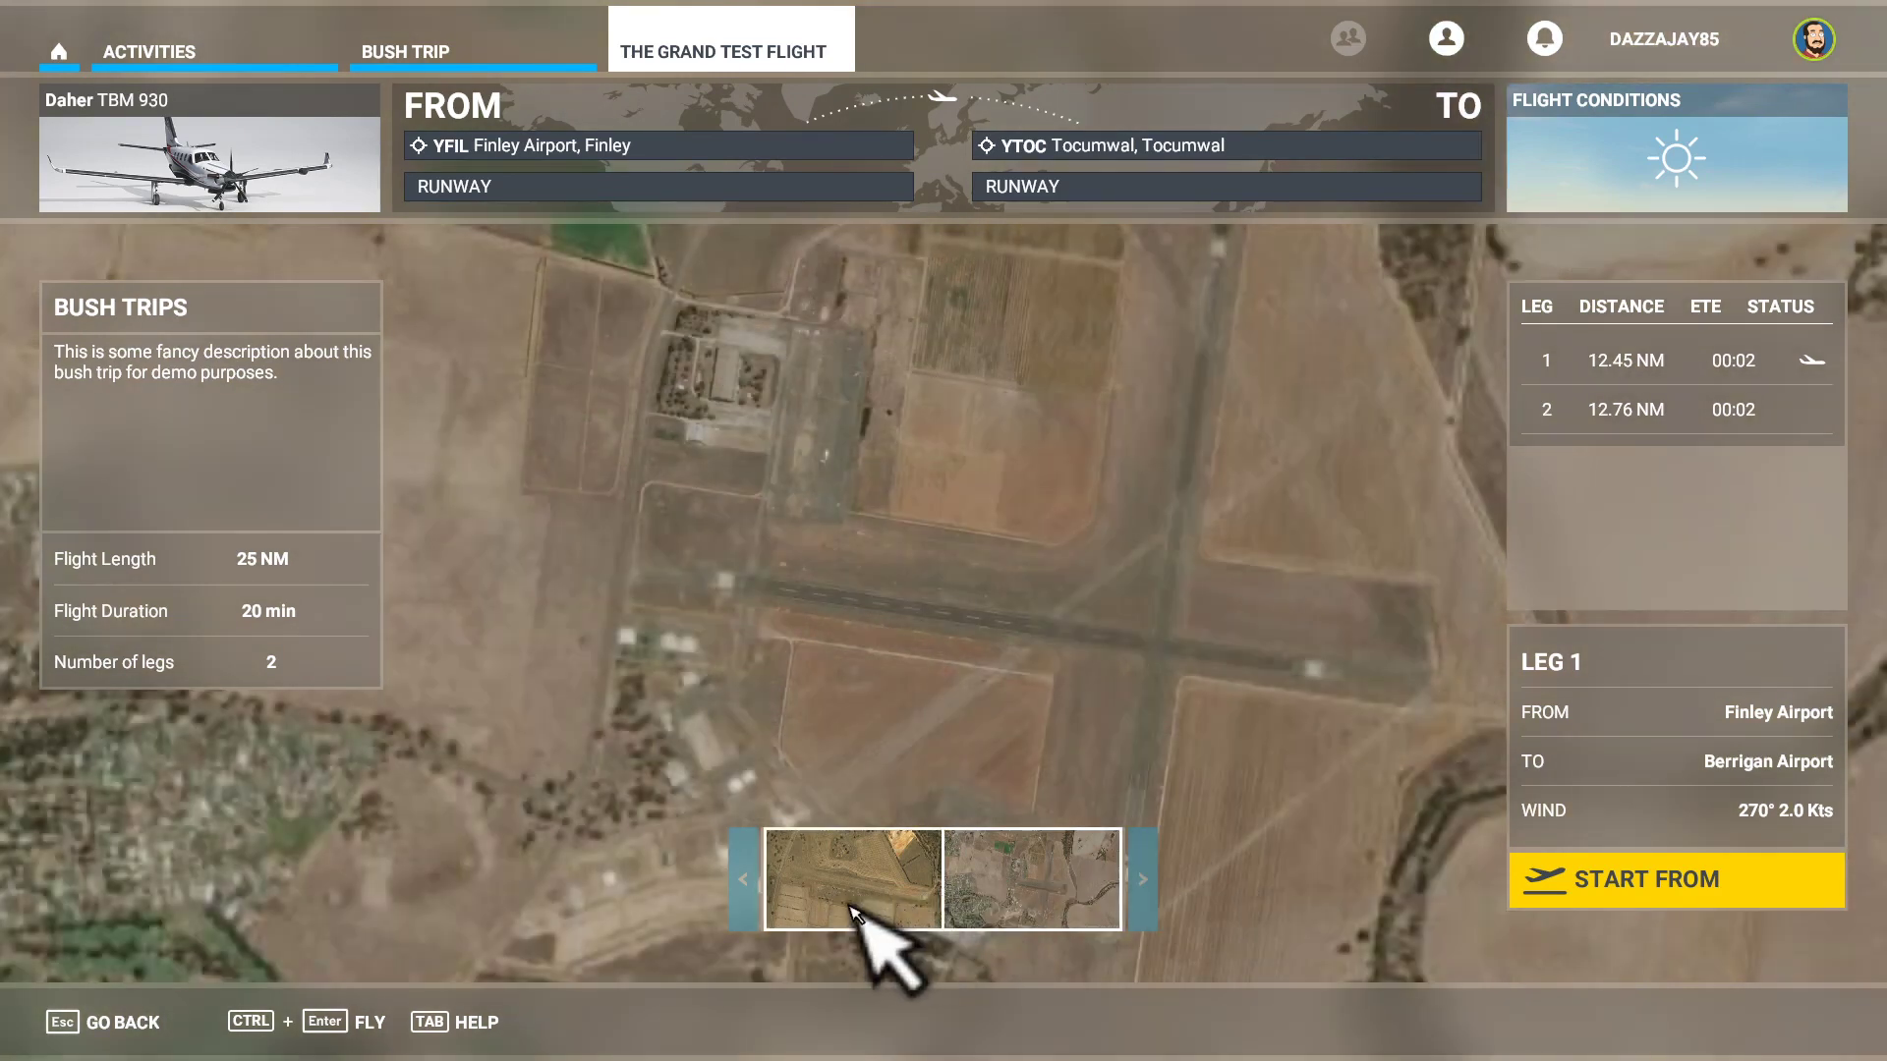
pyautogui.click(1639, 410)
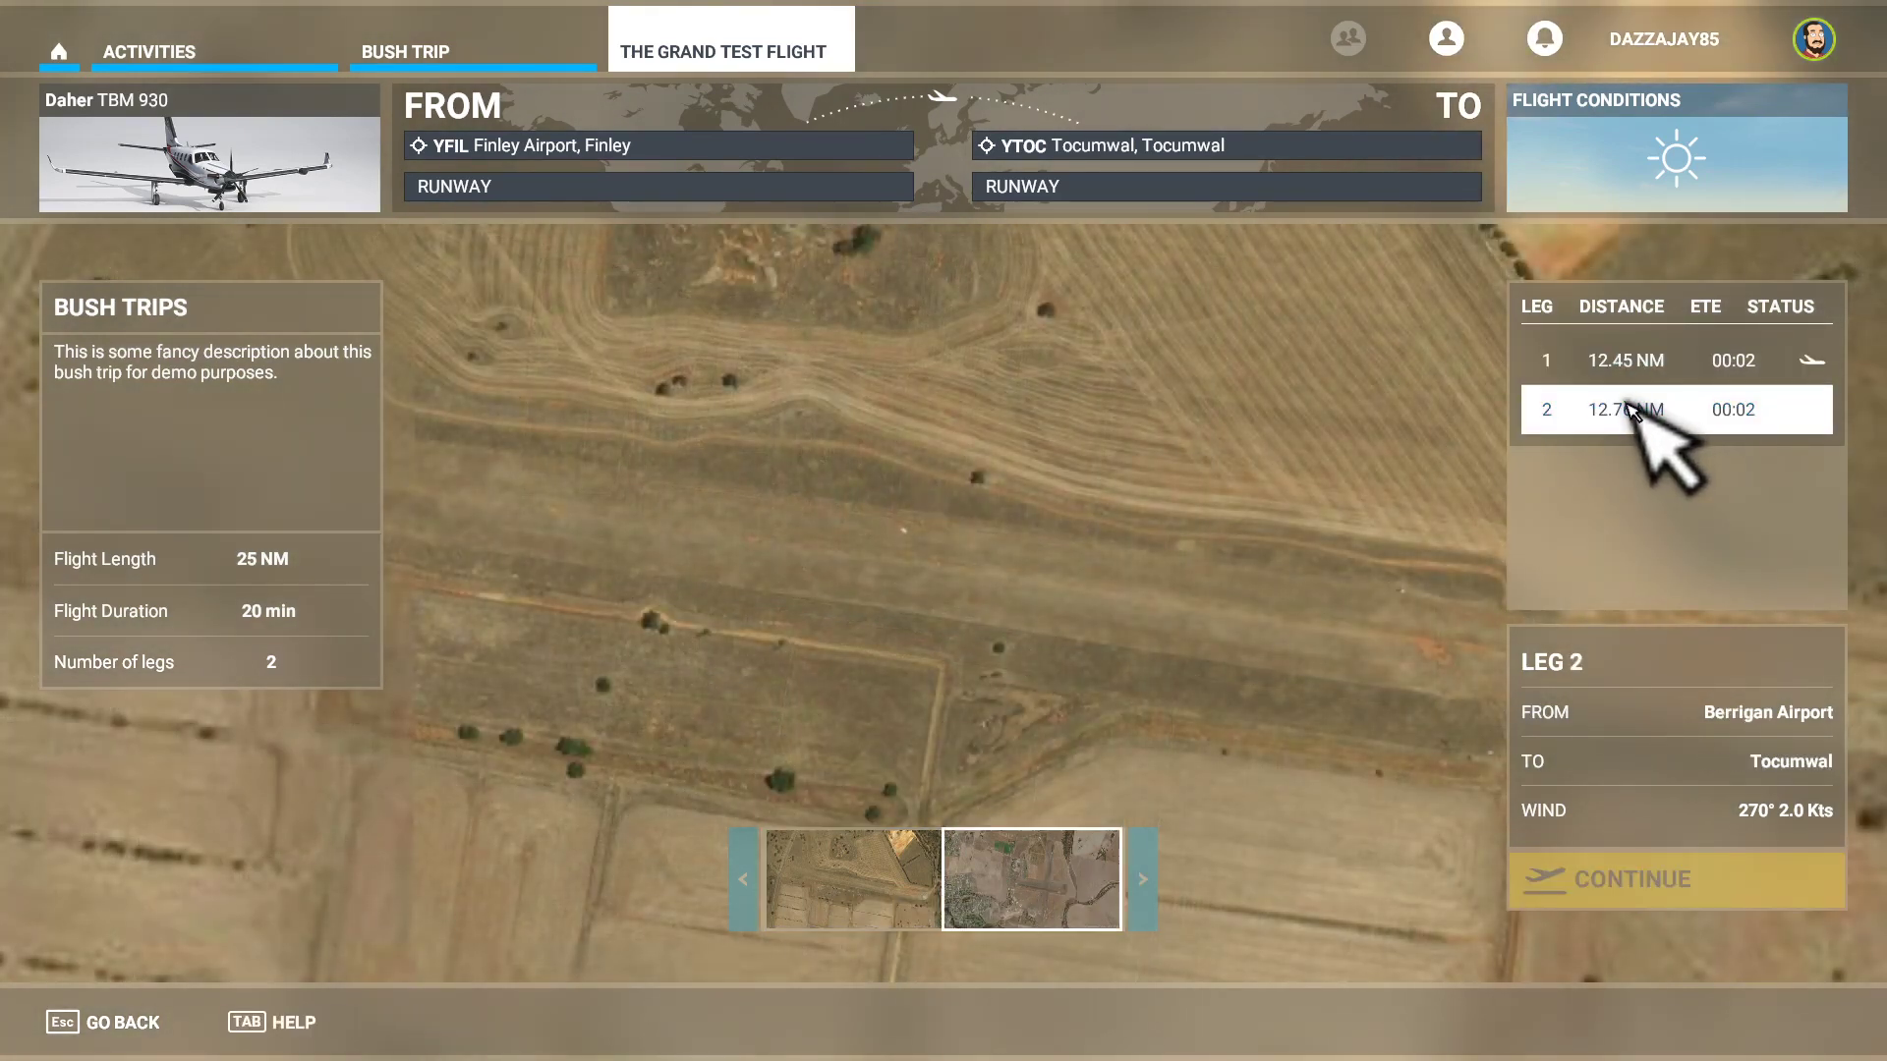
pyautogui.click(1633, 365)
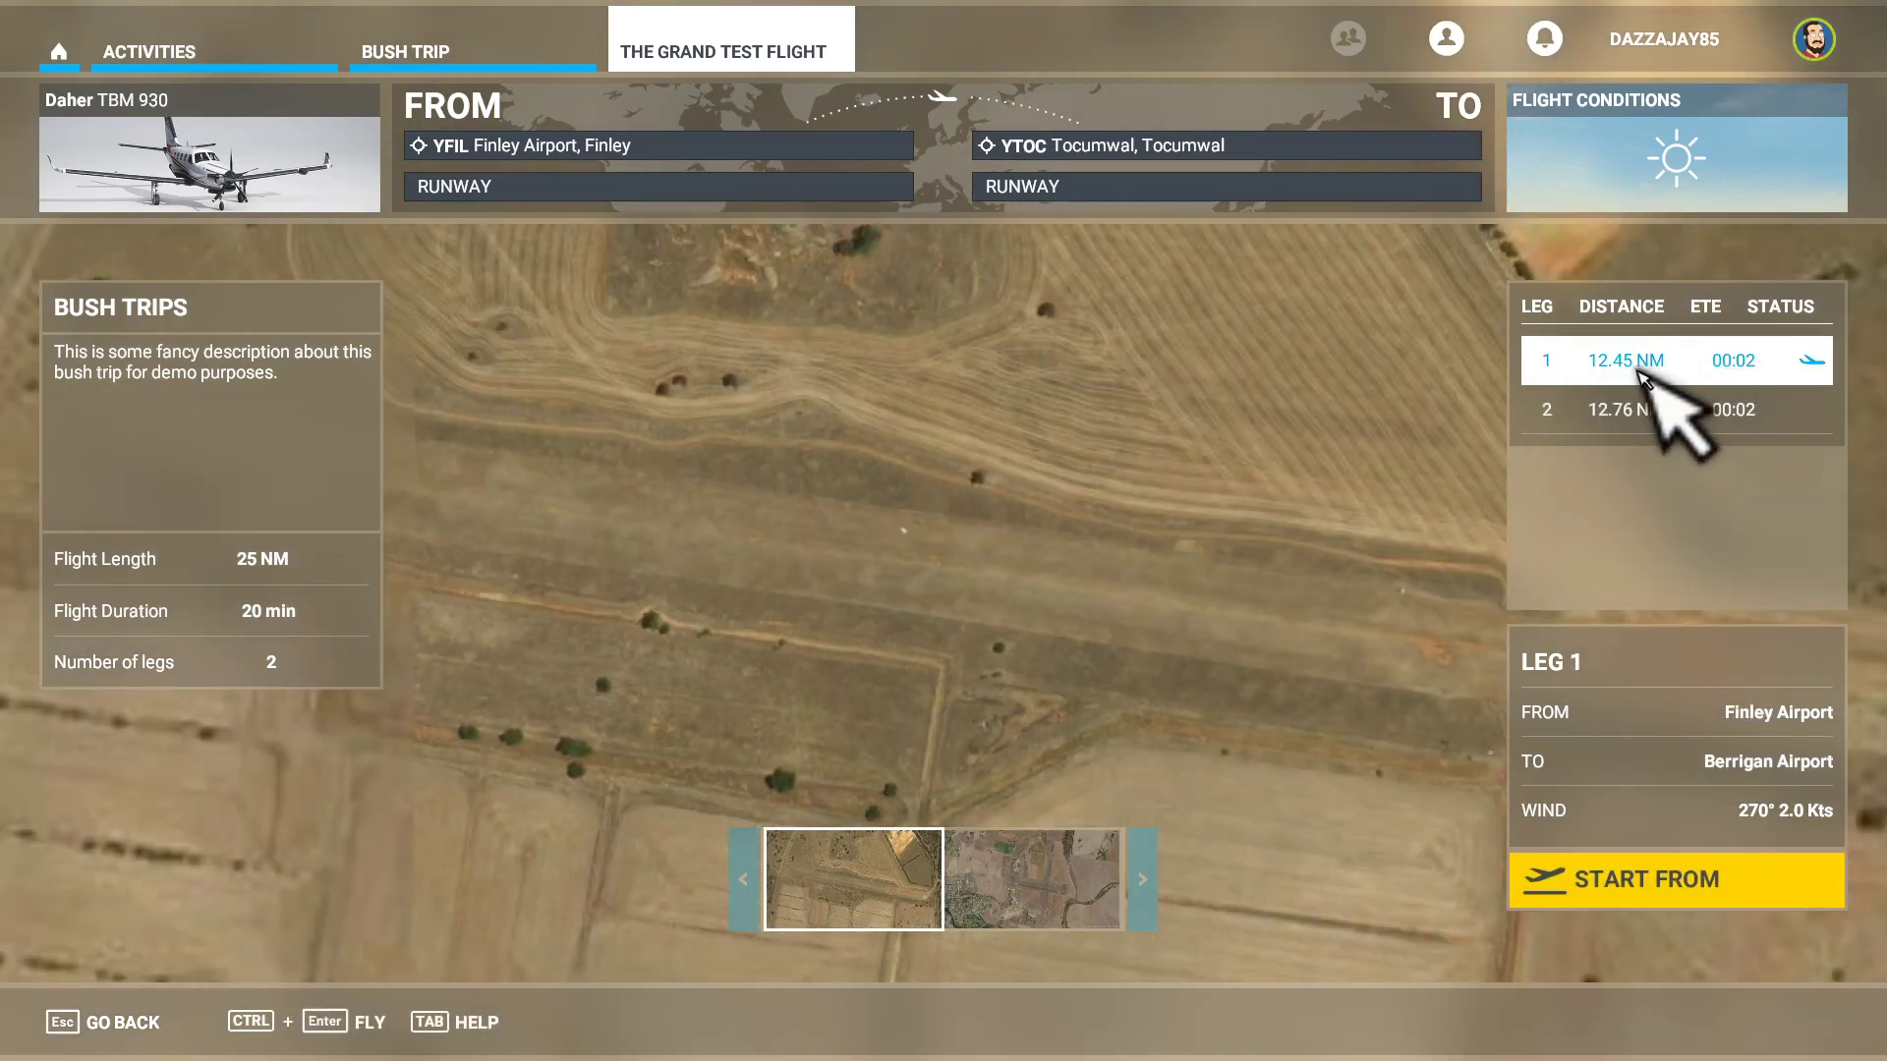
pyautogui.click(1636, 413)
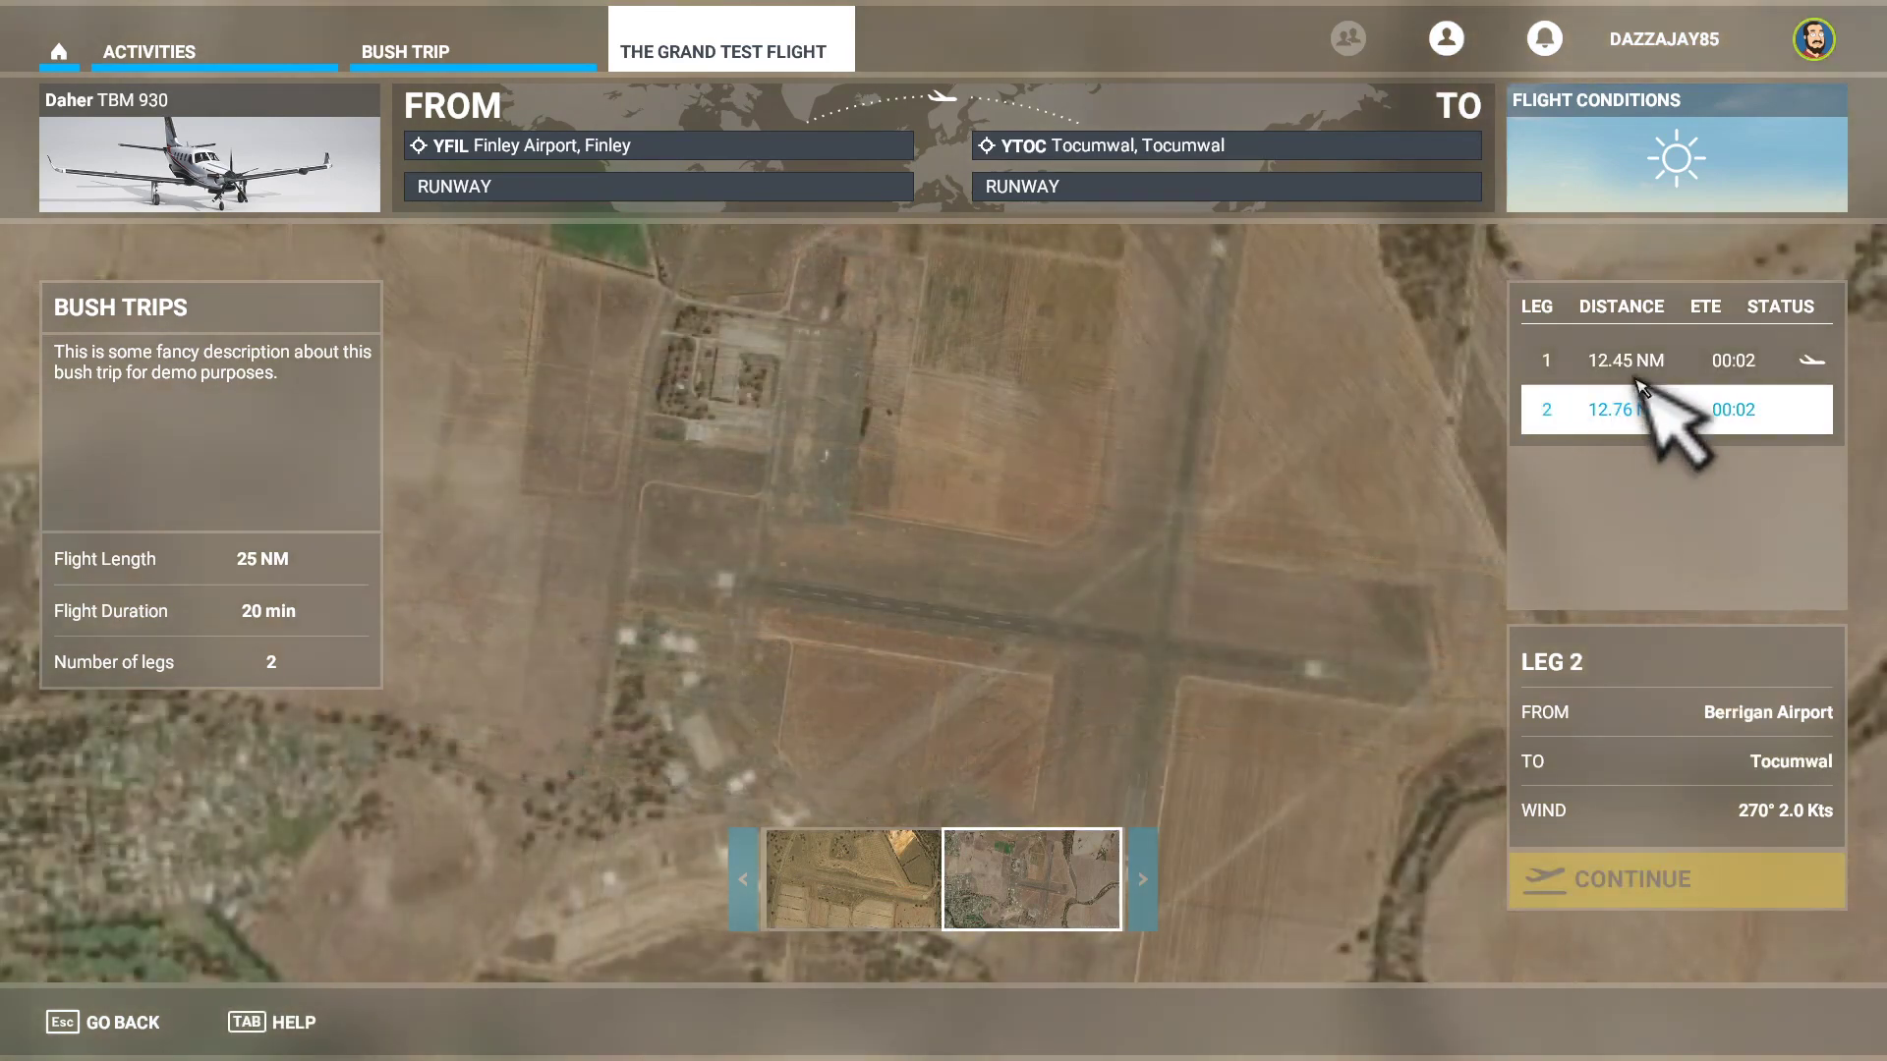
pyautogui.click(1643, 363)
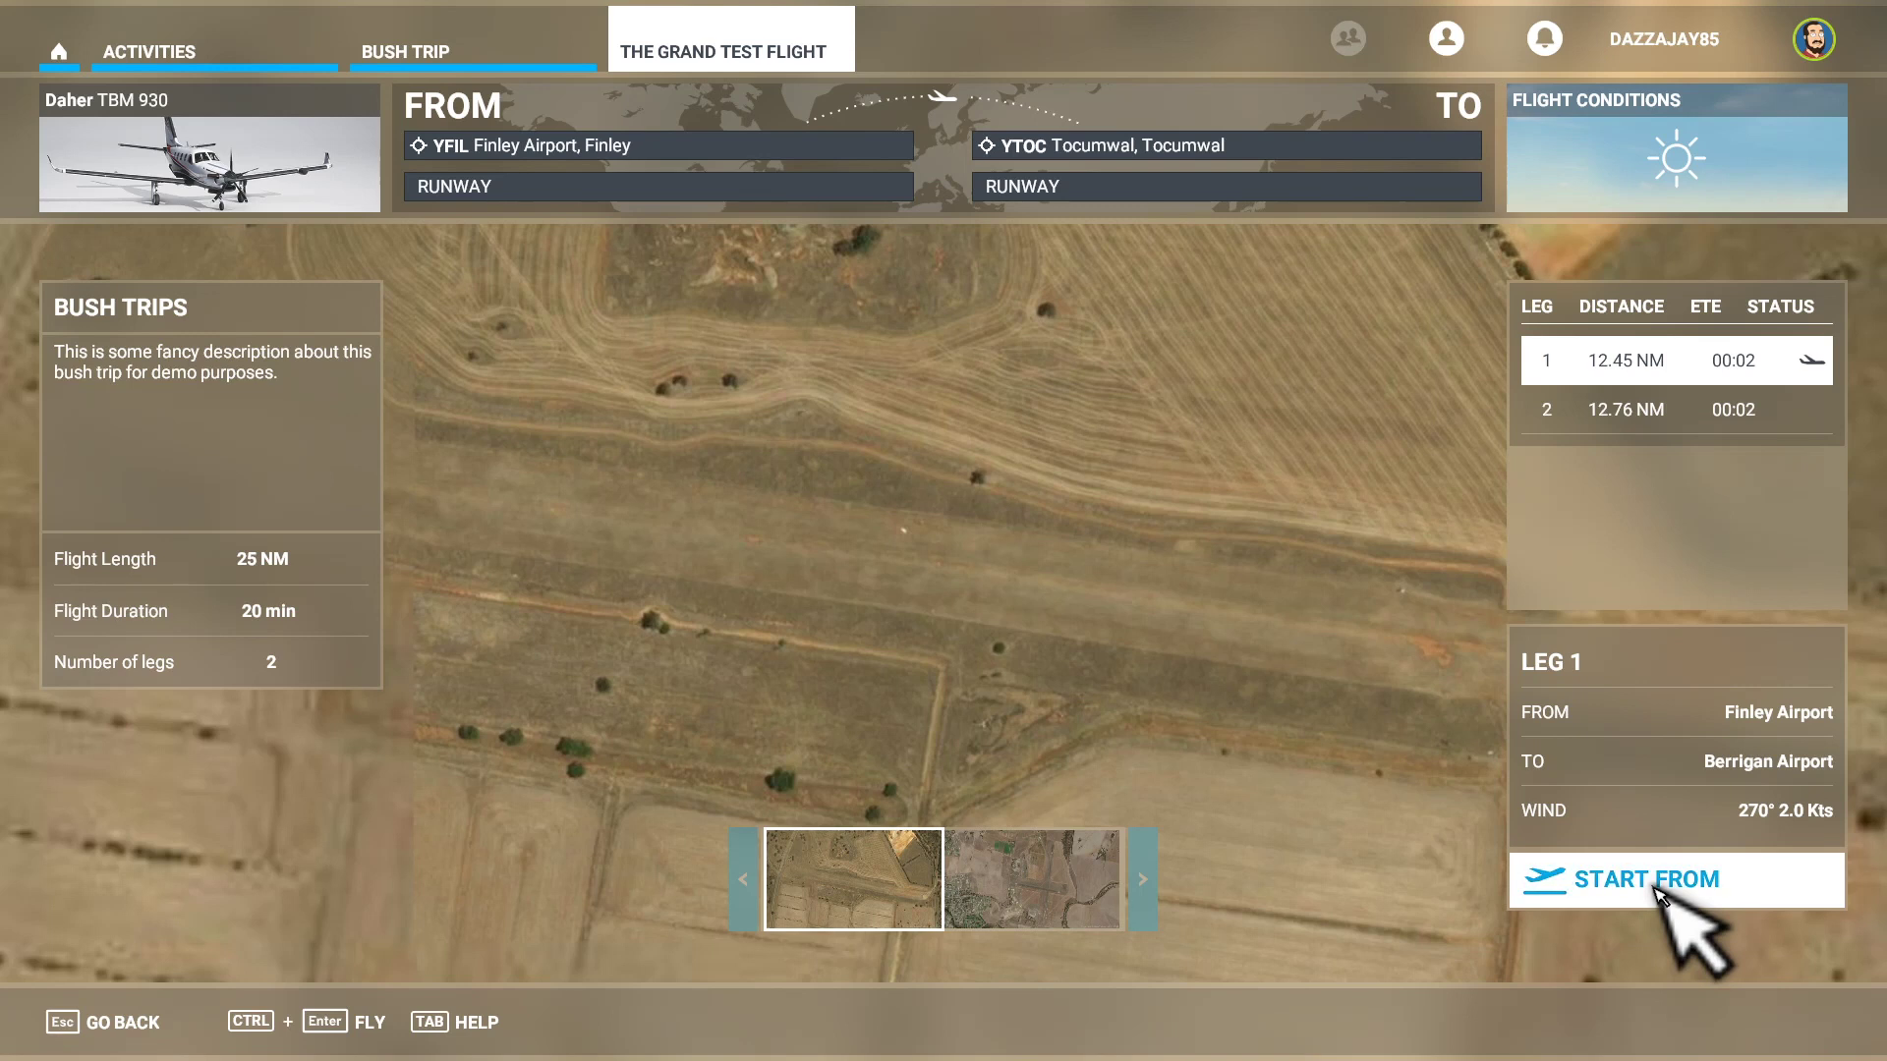
pyautogui.click(1654, 888)
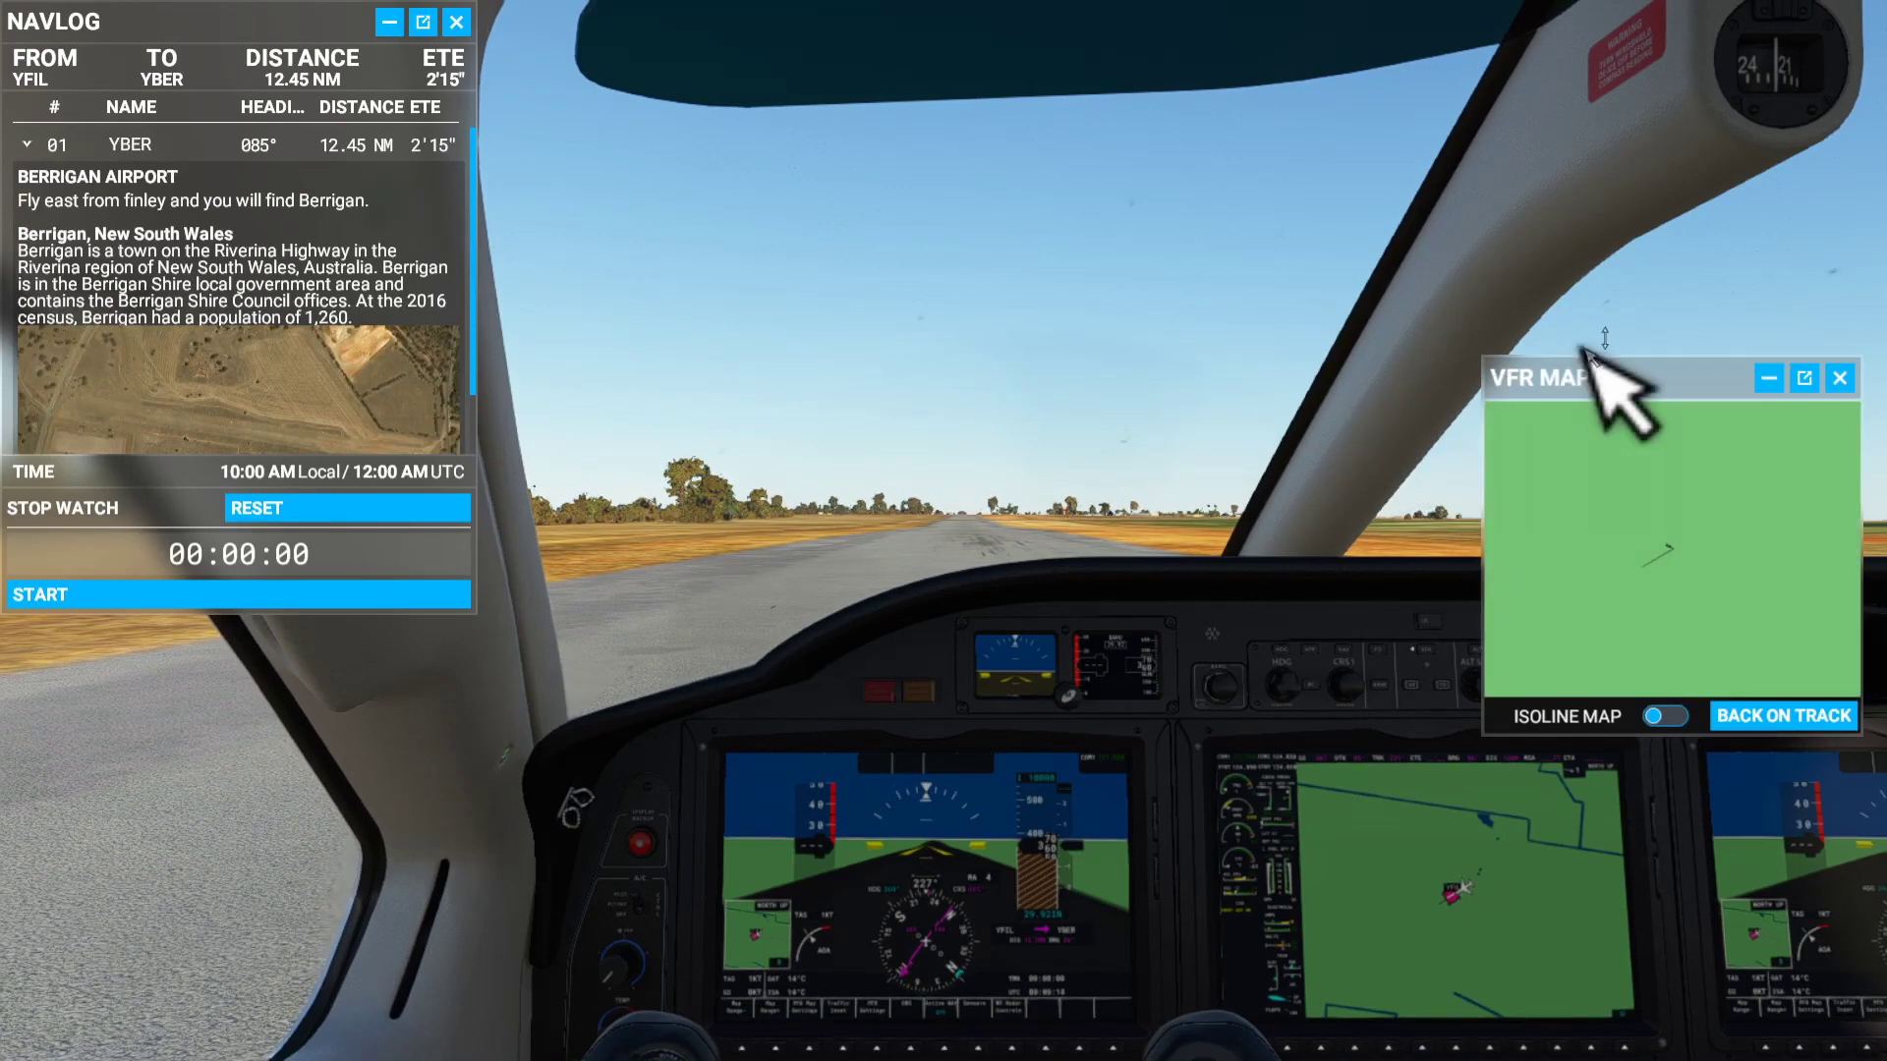
# Close the VFR map, enlarge the navlog, and watch the landing from the external camera.
pyautogui.click(1839, 378)
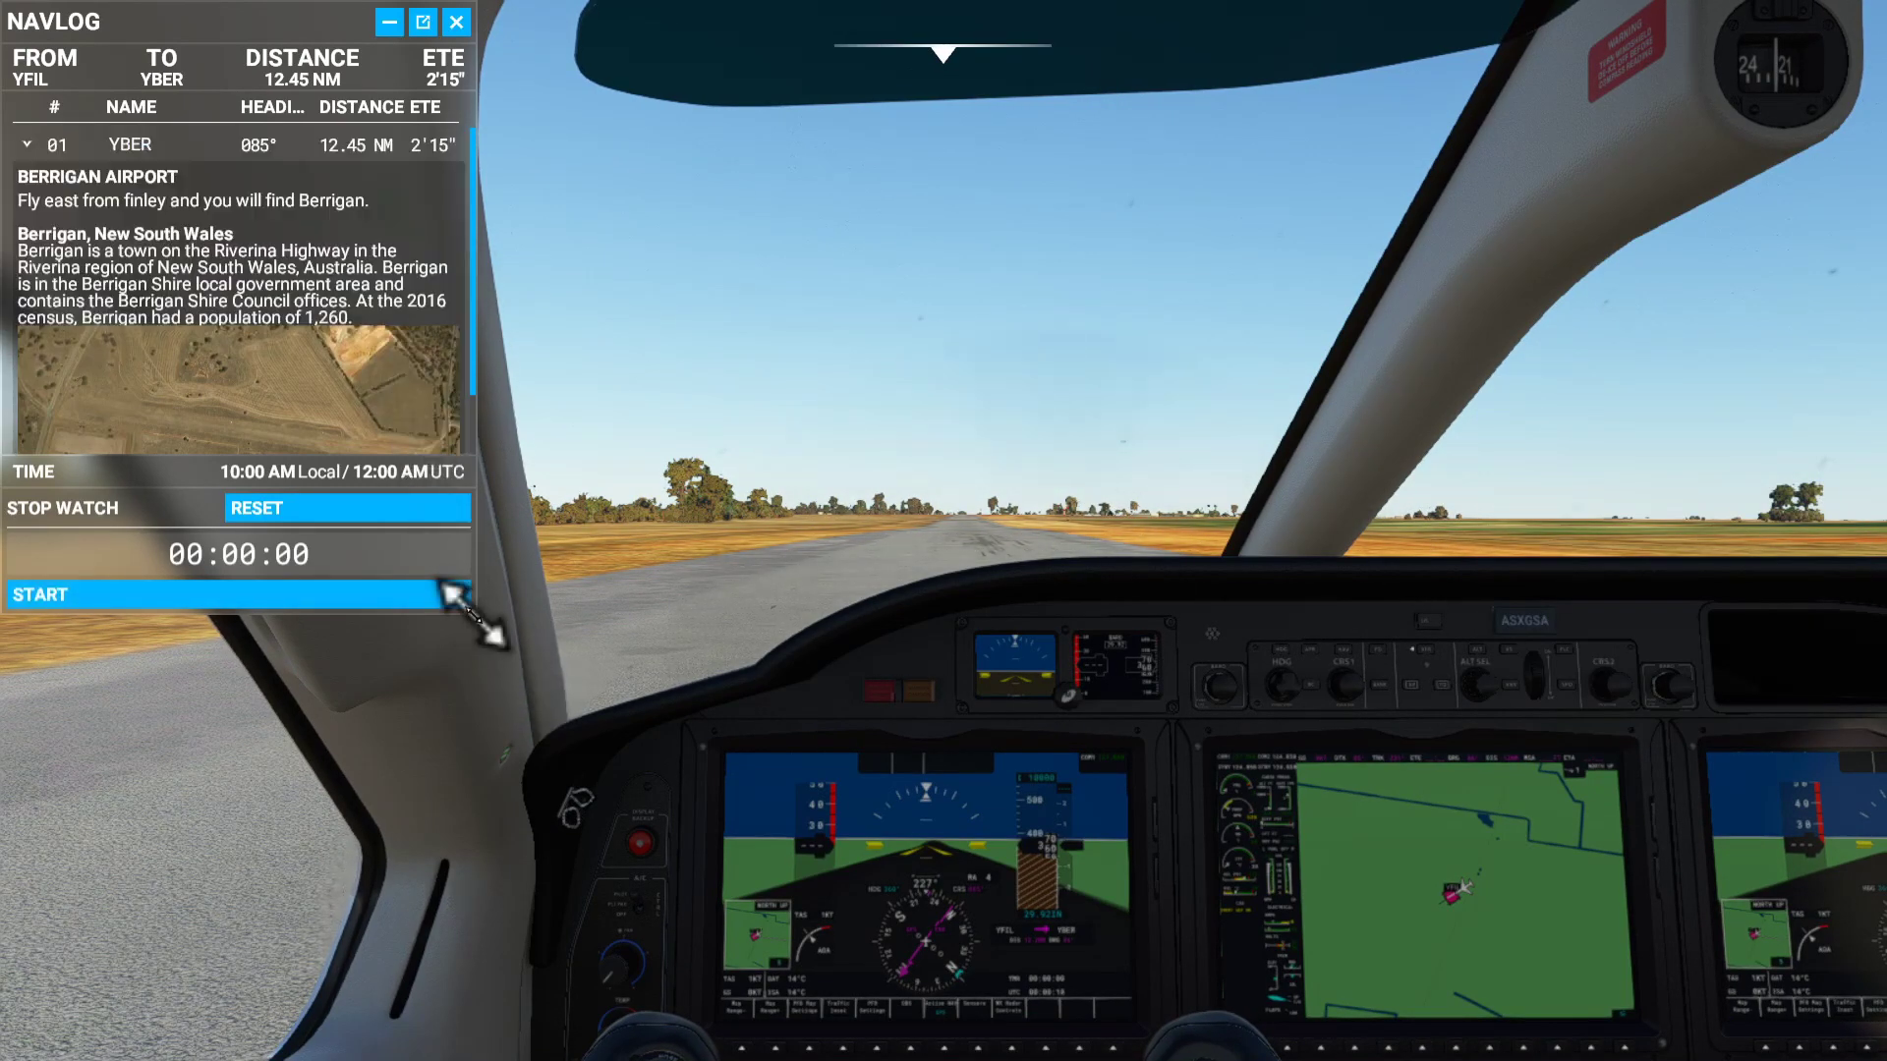
pyautogui.moveTo(455, 594); pyautogui.dragTo(696, 973)
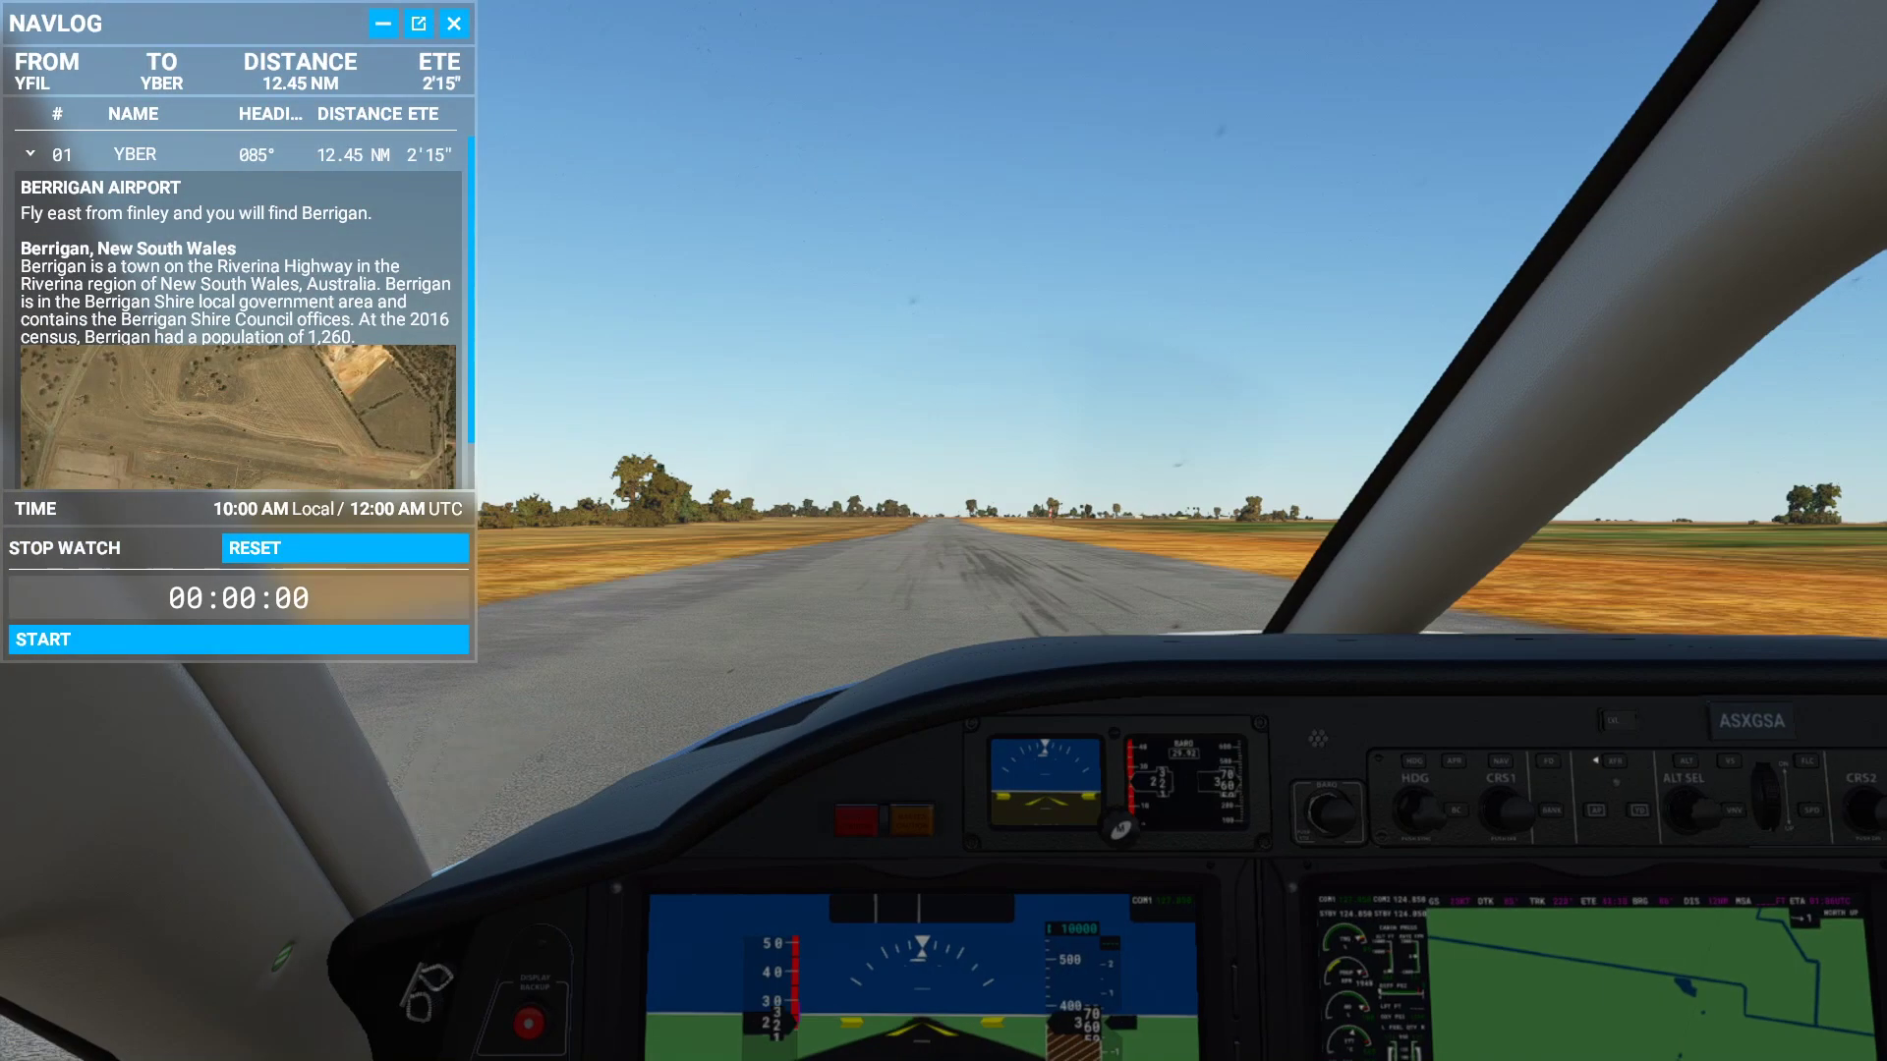
pyautogui.press('End')
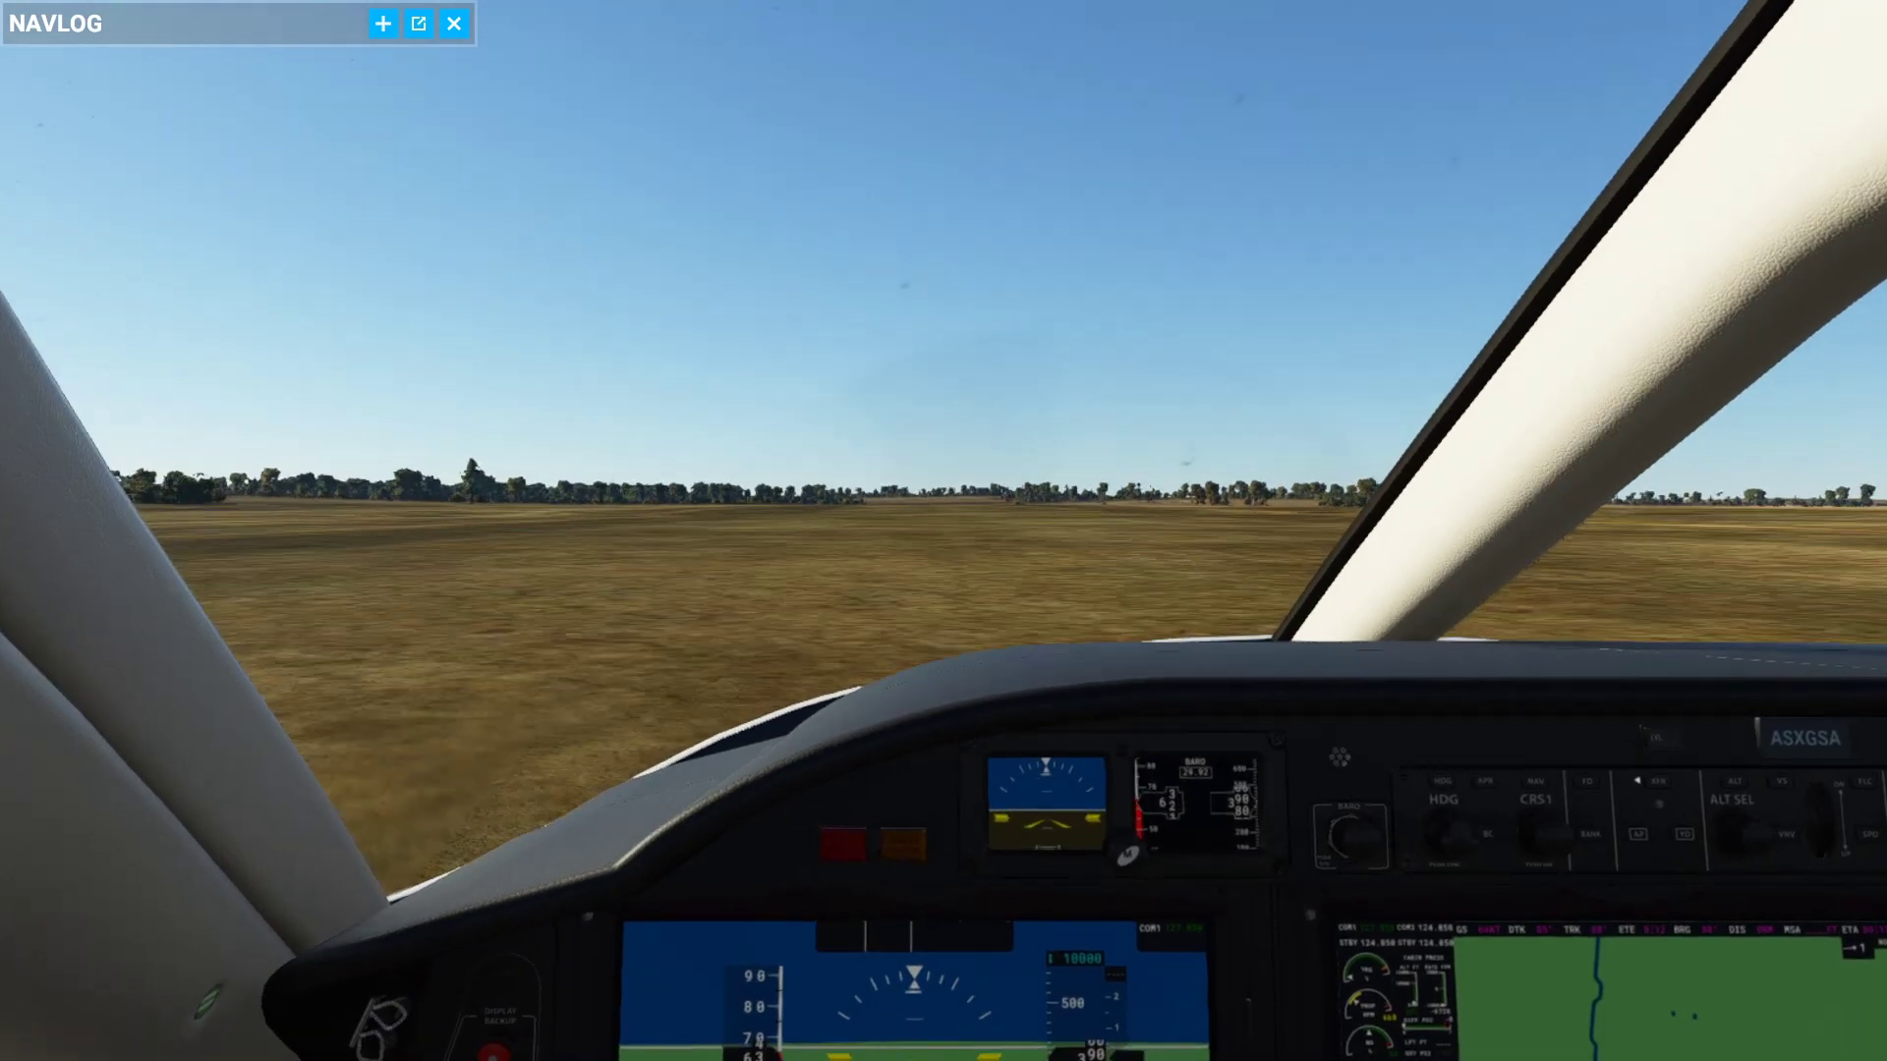
pyautogui.press('End')
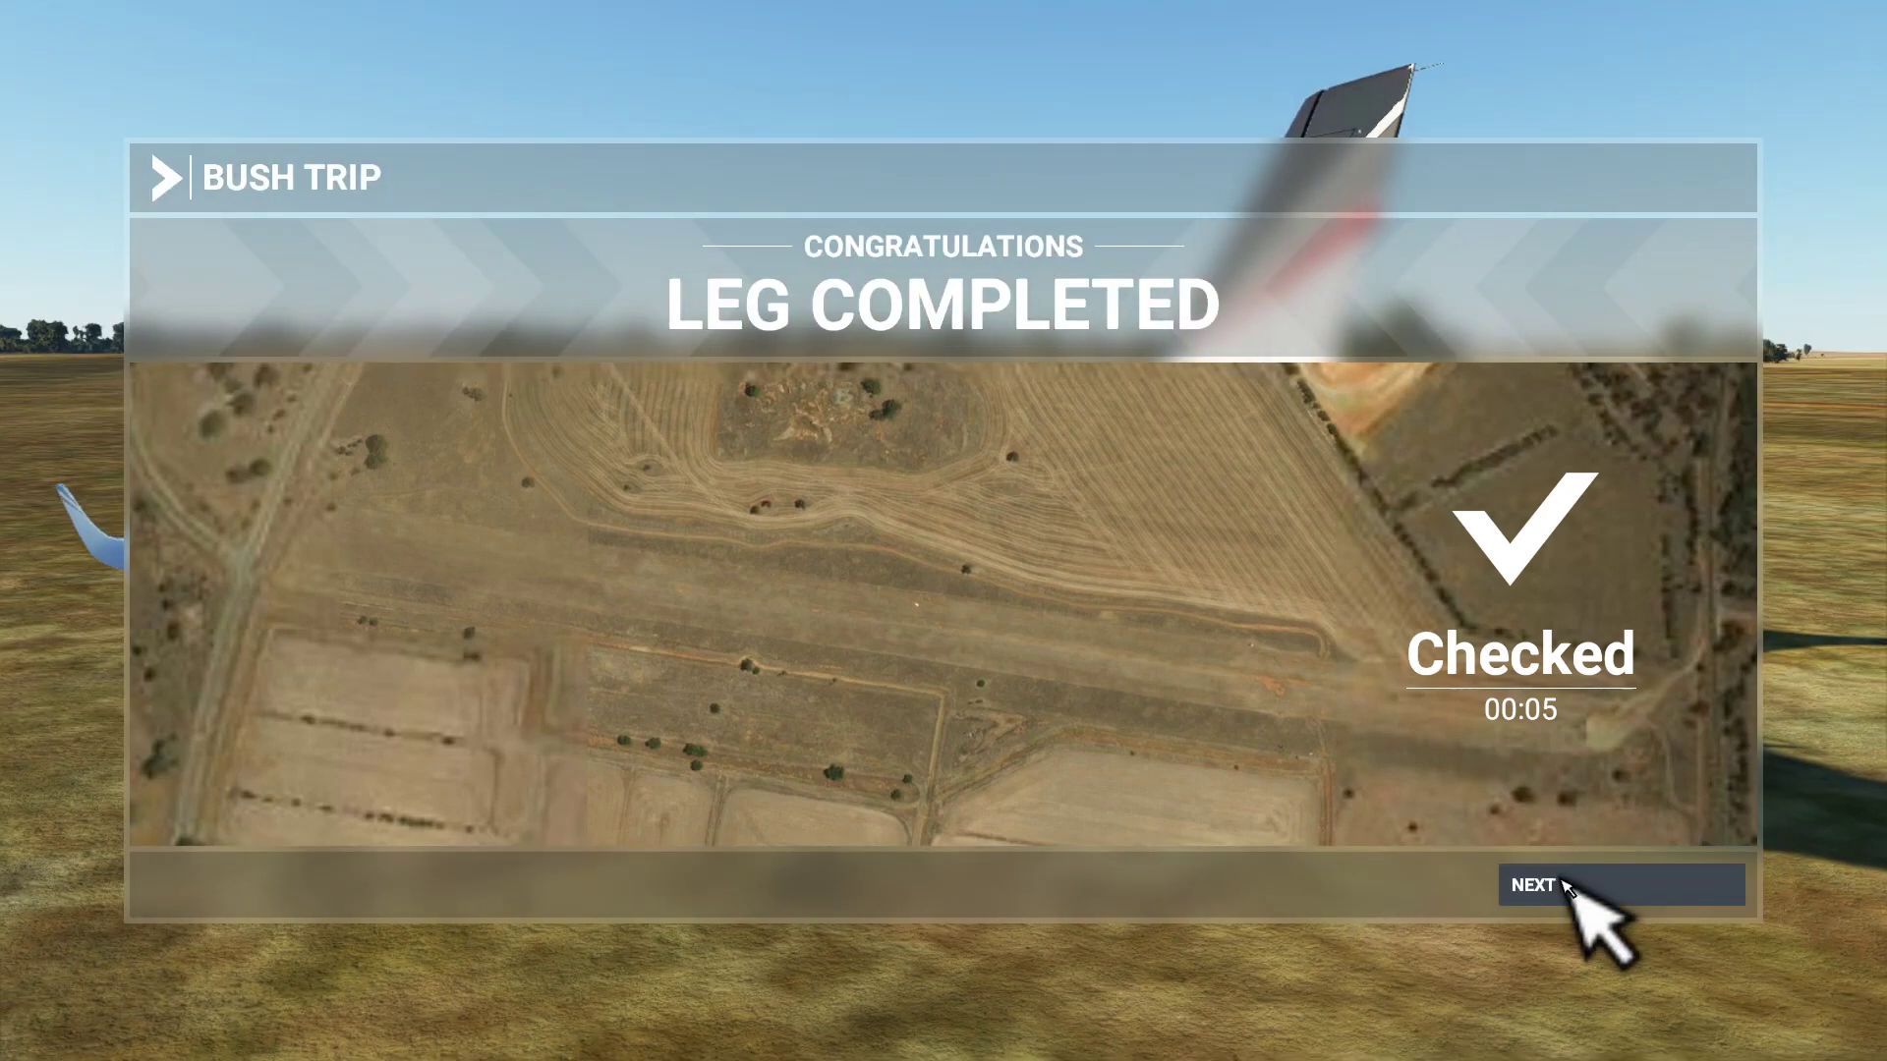
# Move past Leg Completed, fly the YBER–YTOC leg, and reach the trip logbook.
pyautogui.click(1562, 885)
pyautogui.click(1455, 887)
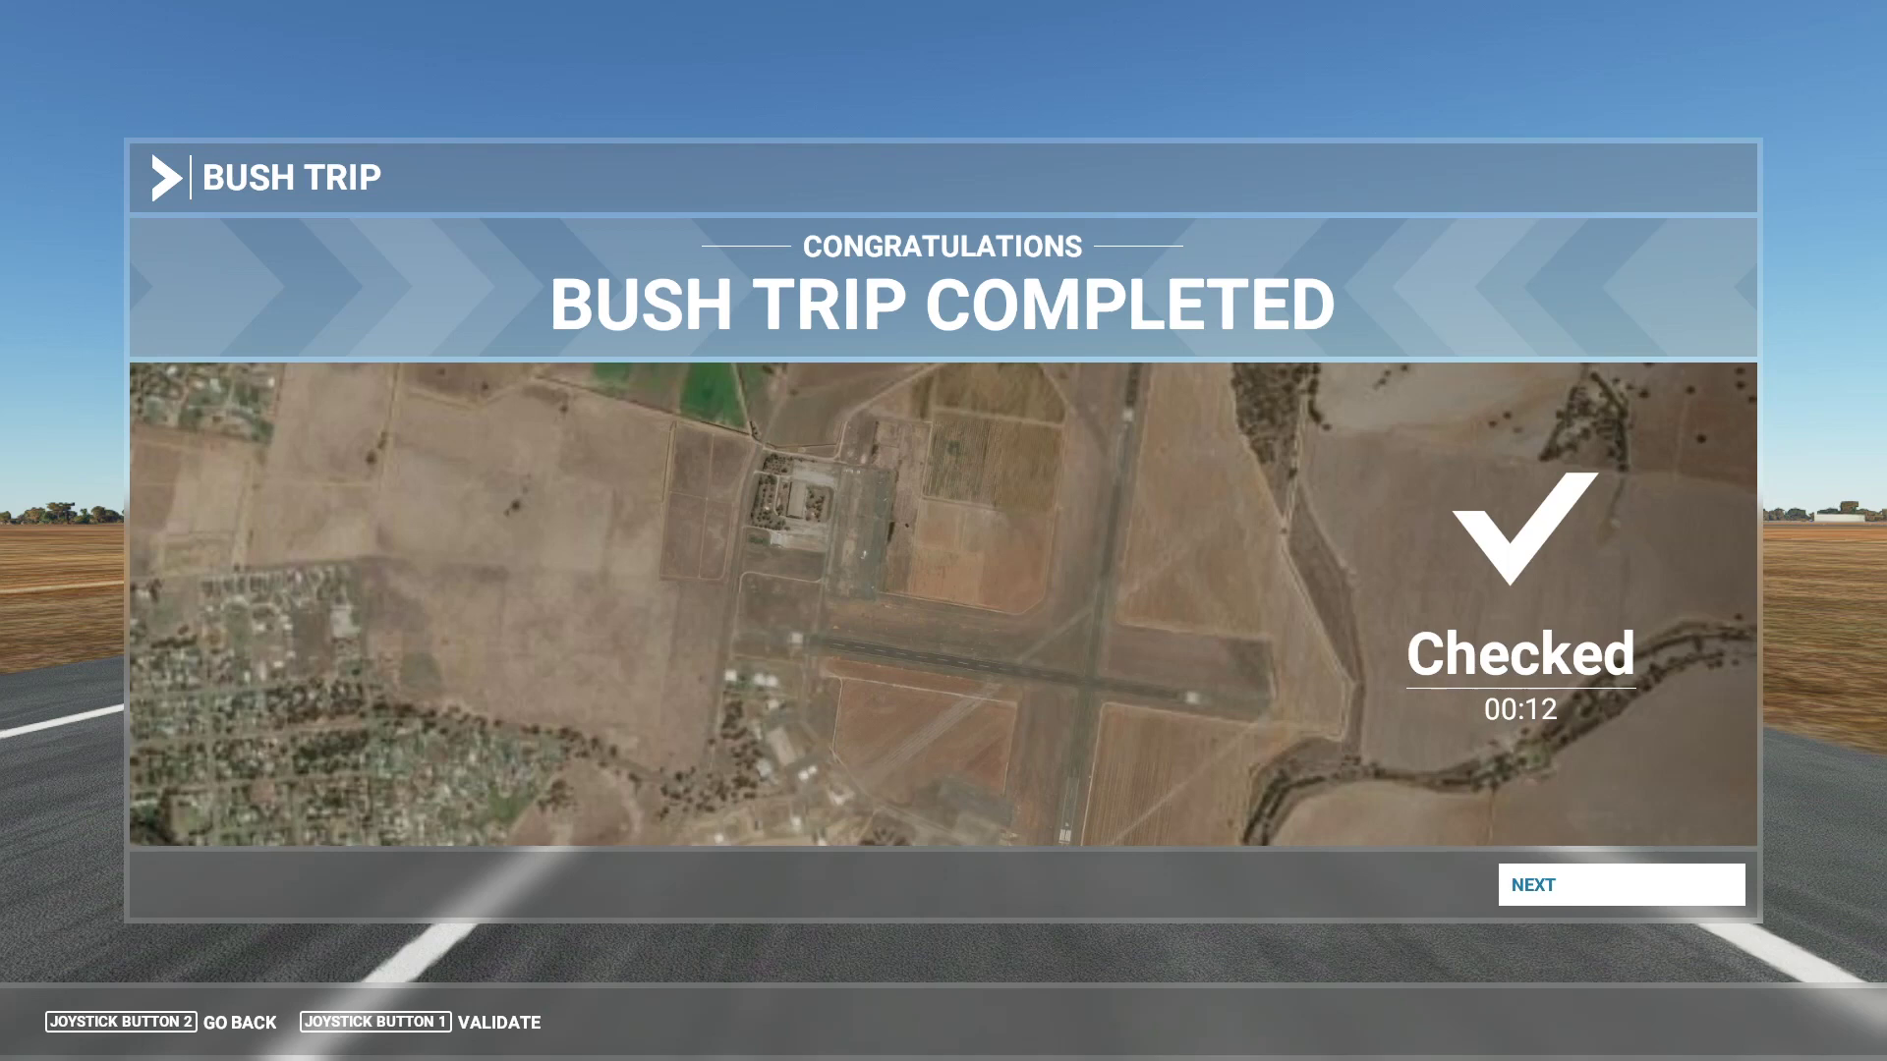
pyautogui.click(1592, 885)
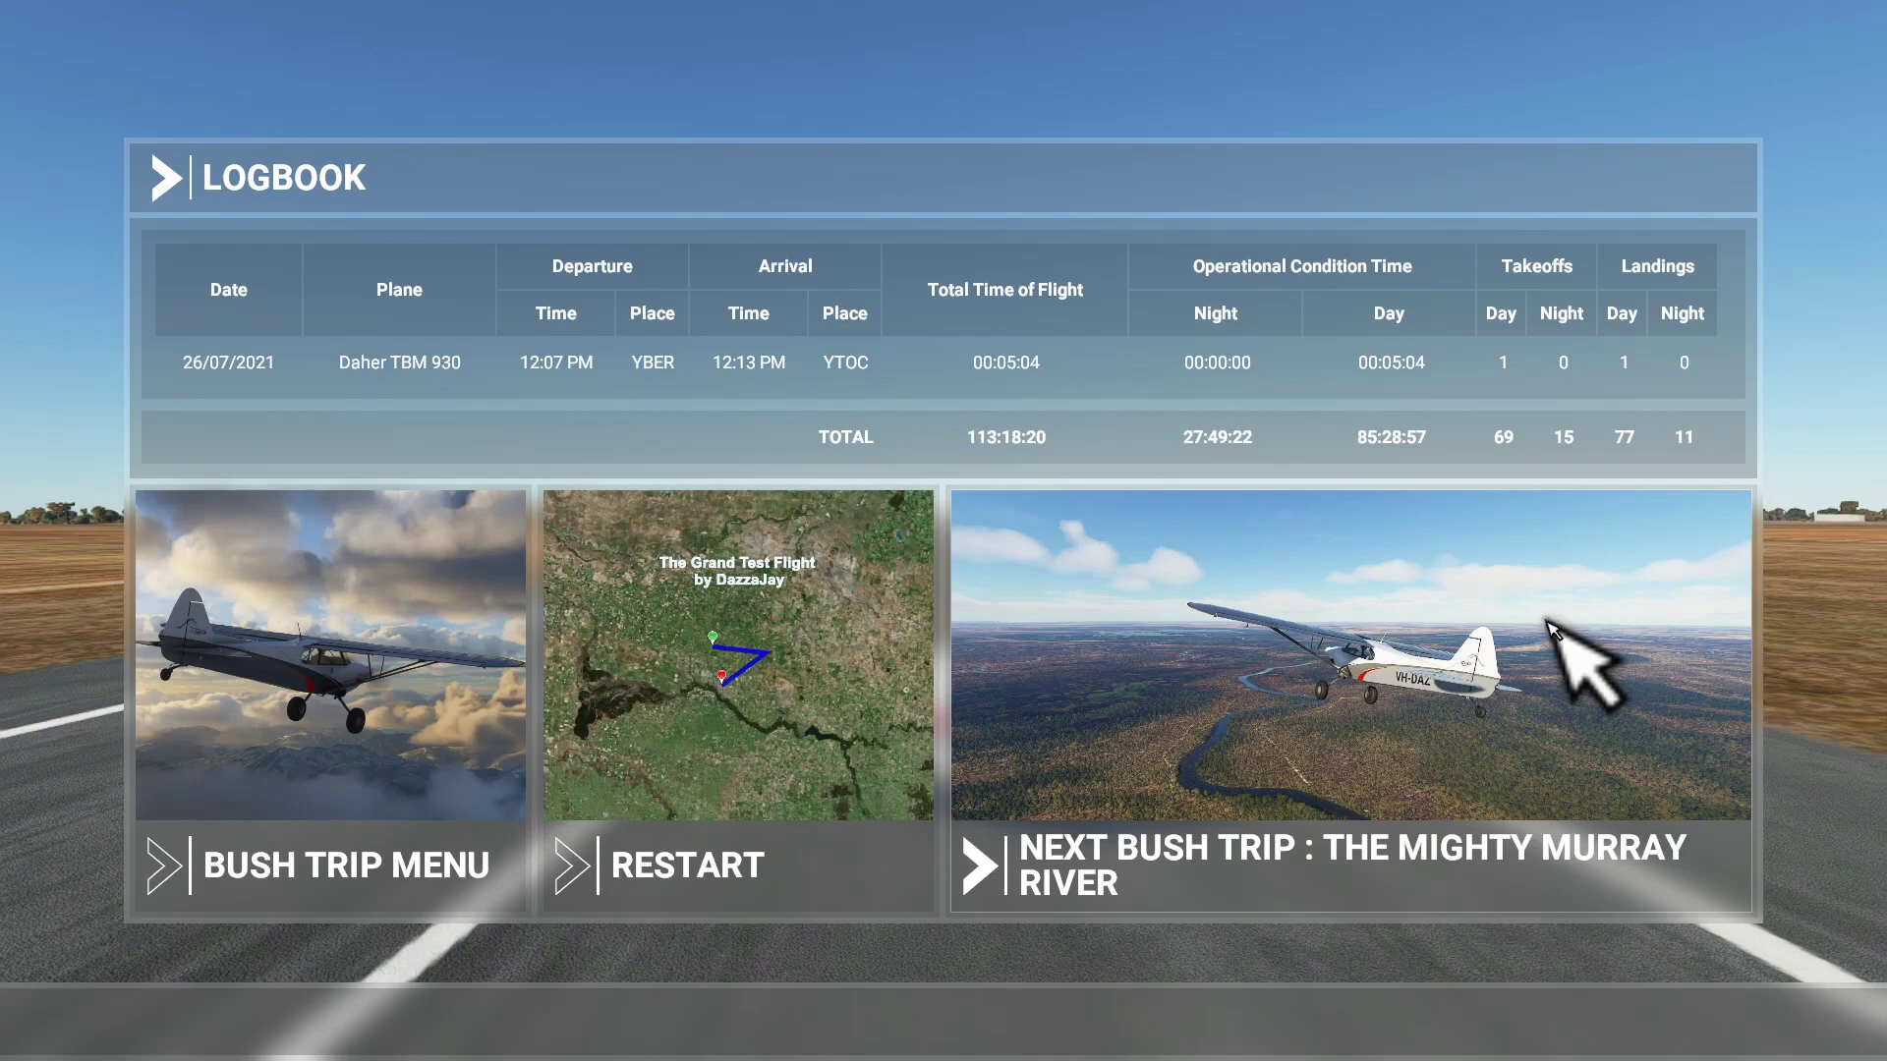
# Browse to BushTripInjector > PackageSources > the Tocumwal mission's images folder.
pyautogui.hotkey('alt', 'Tab')
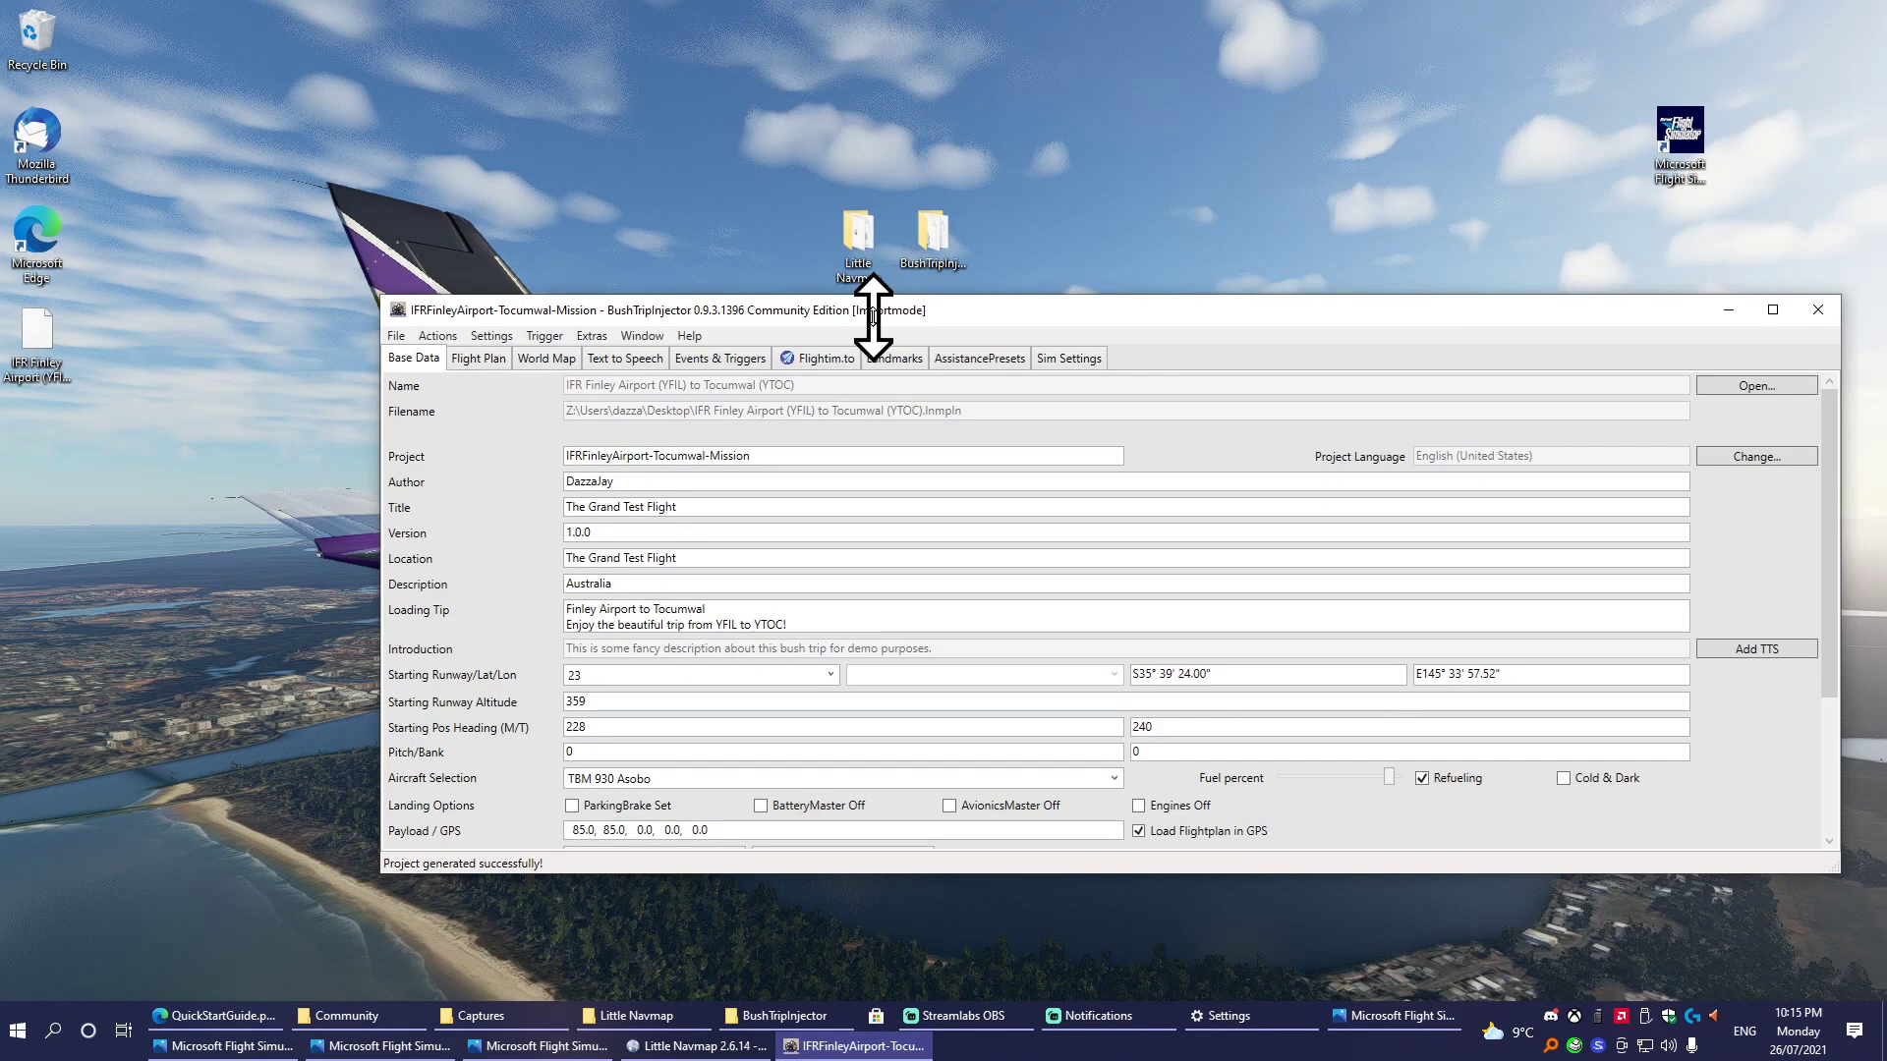
pyautogui.doubleClick(914, 279)
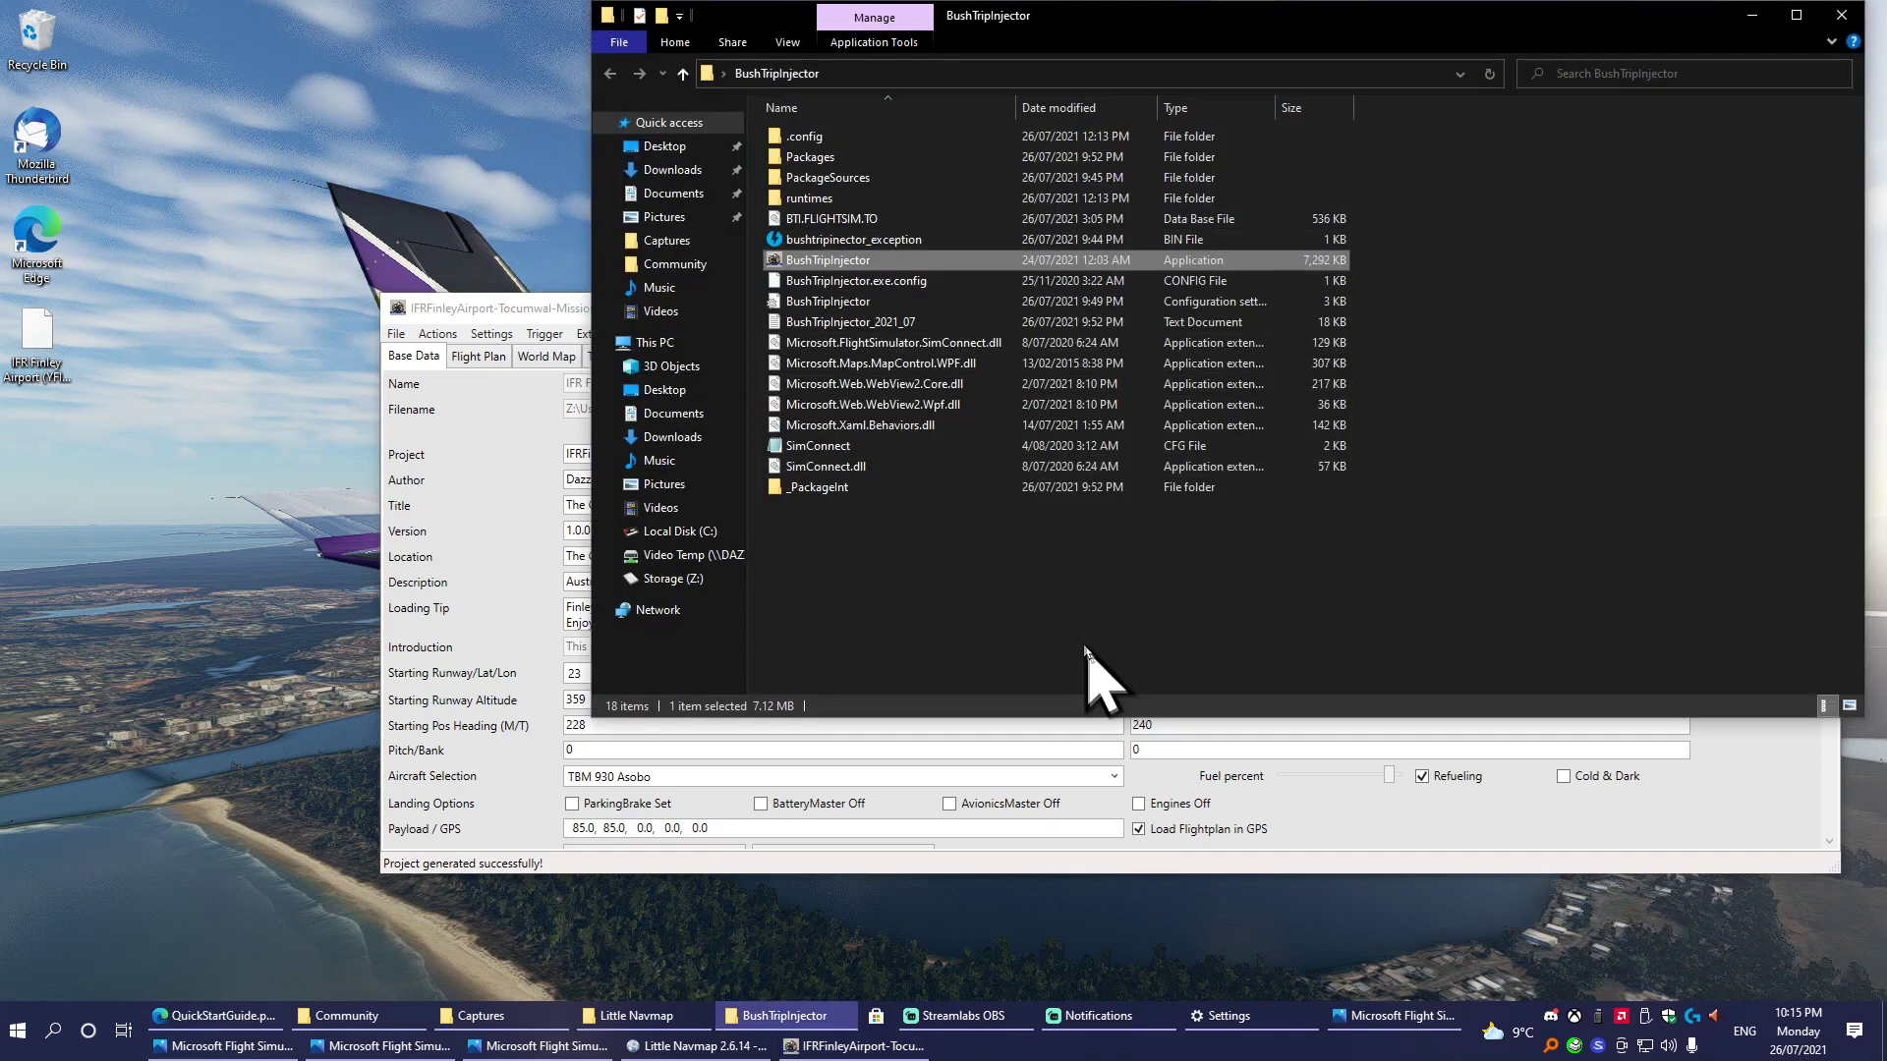
pyautogui.doubleClick(873, 177)
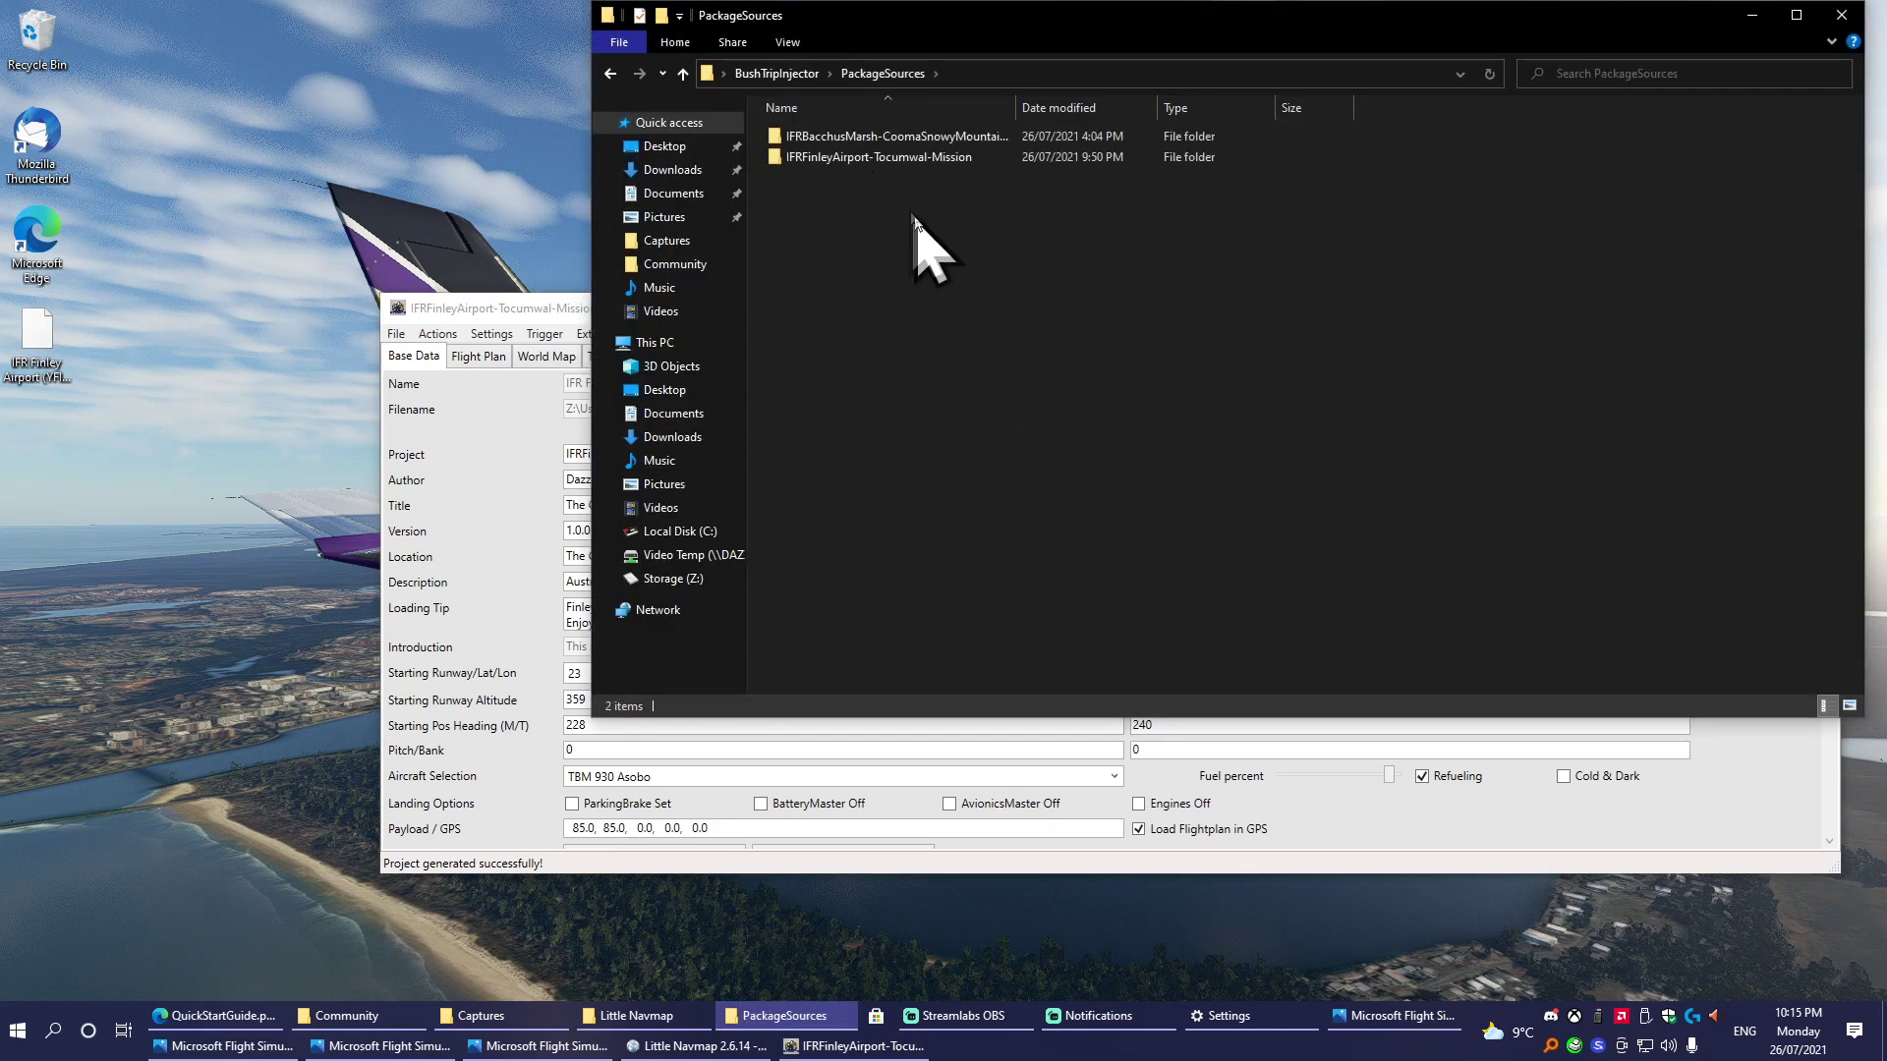
pyautogui.doubleClick(881, 159)
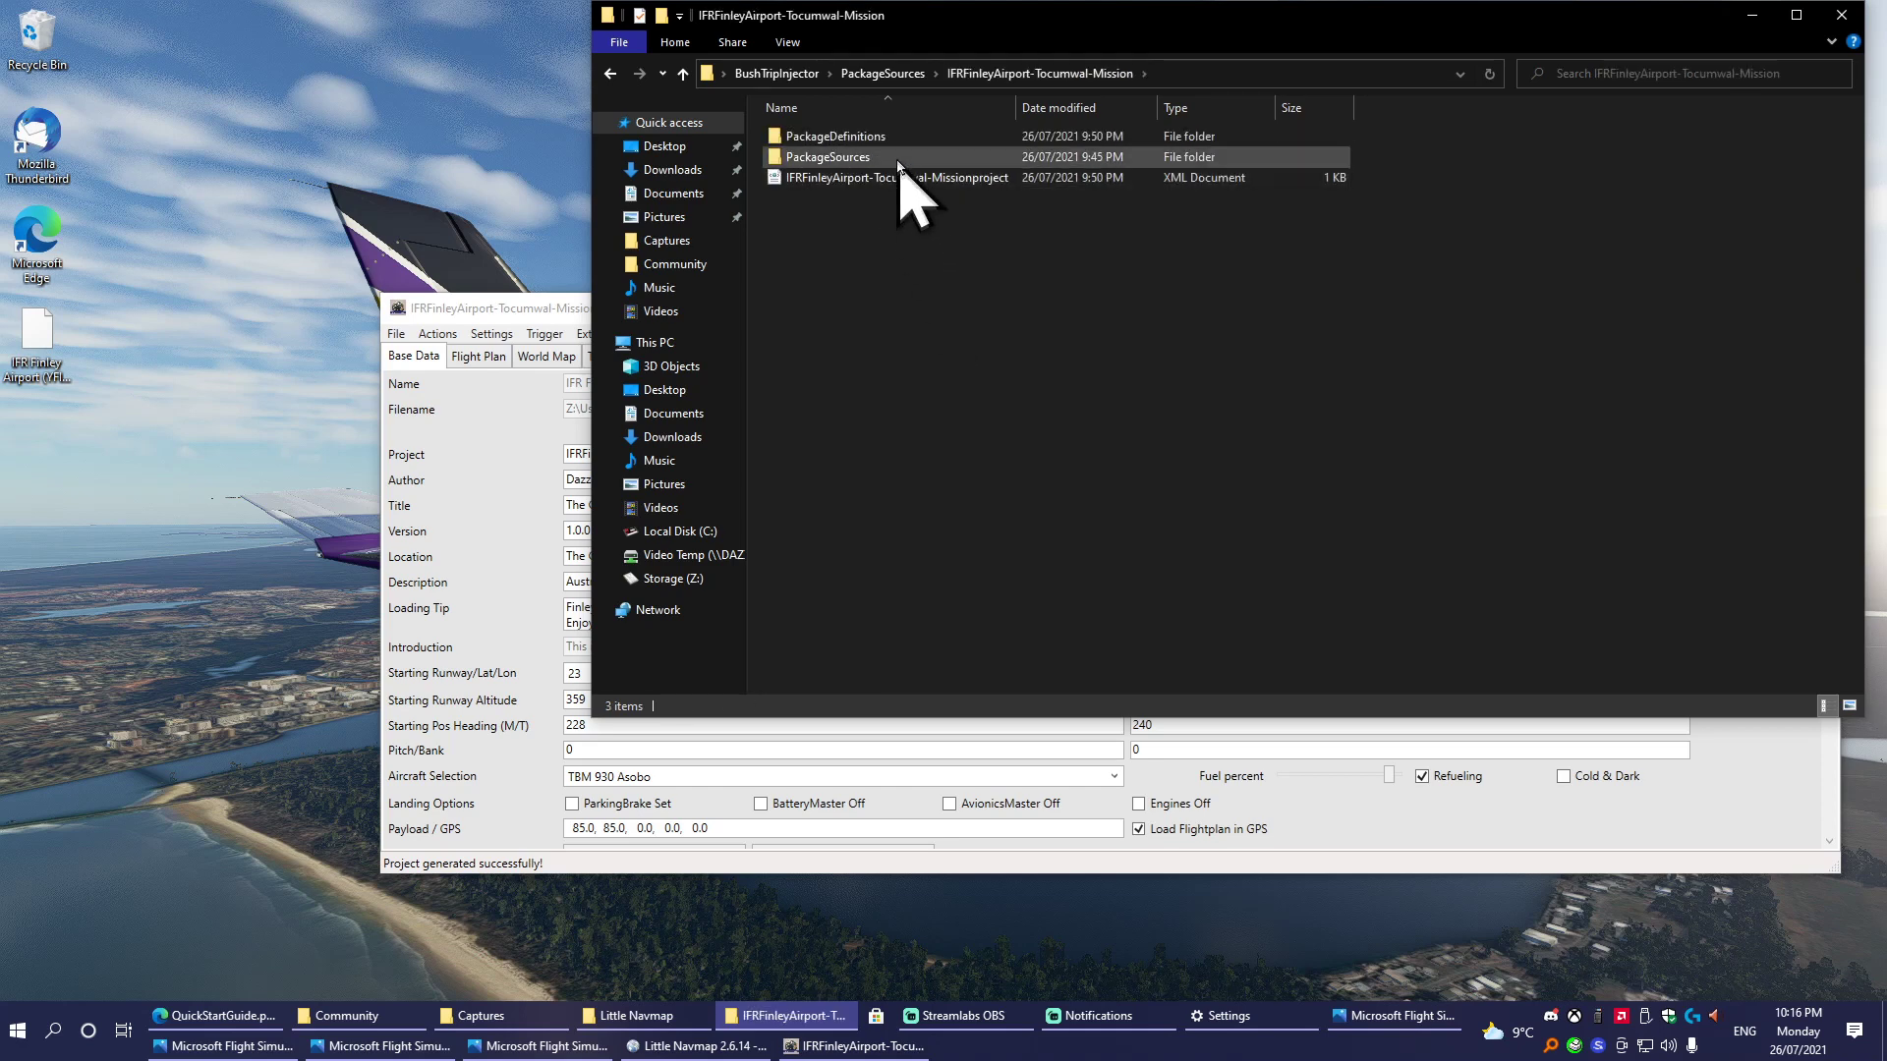
pyautogui.doubleClick(895, 157)
pyautogui.doubleClick(898, 138)
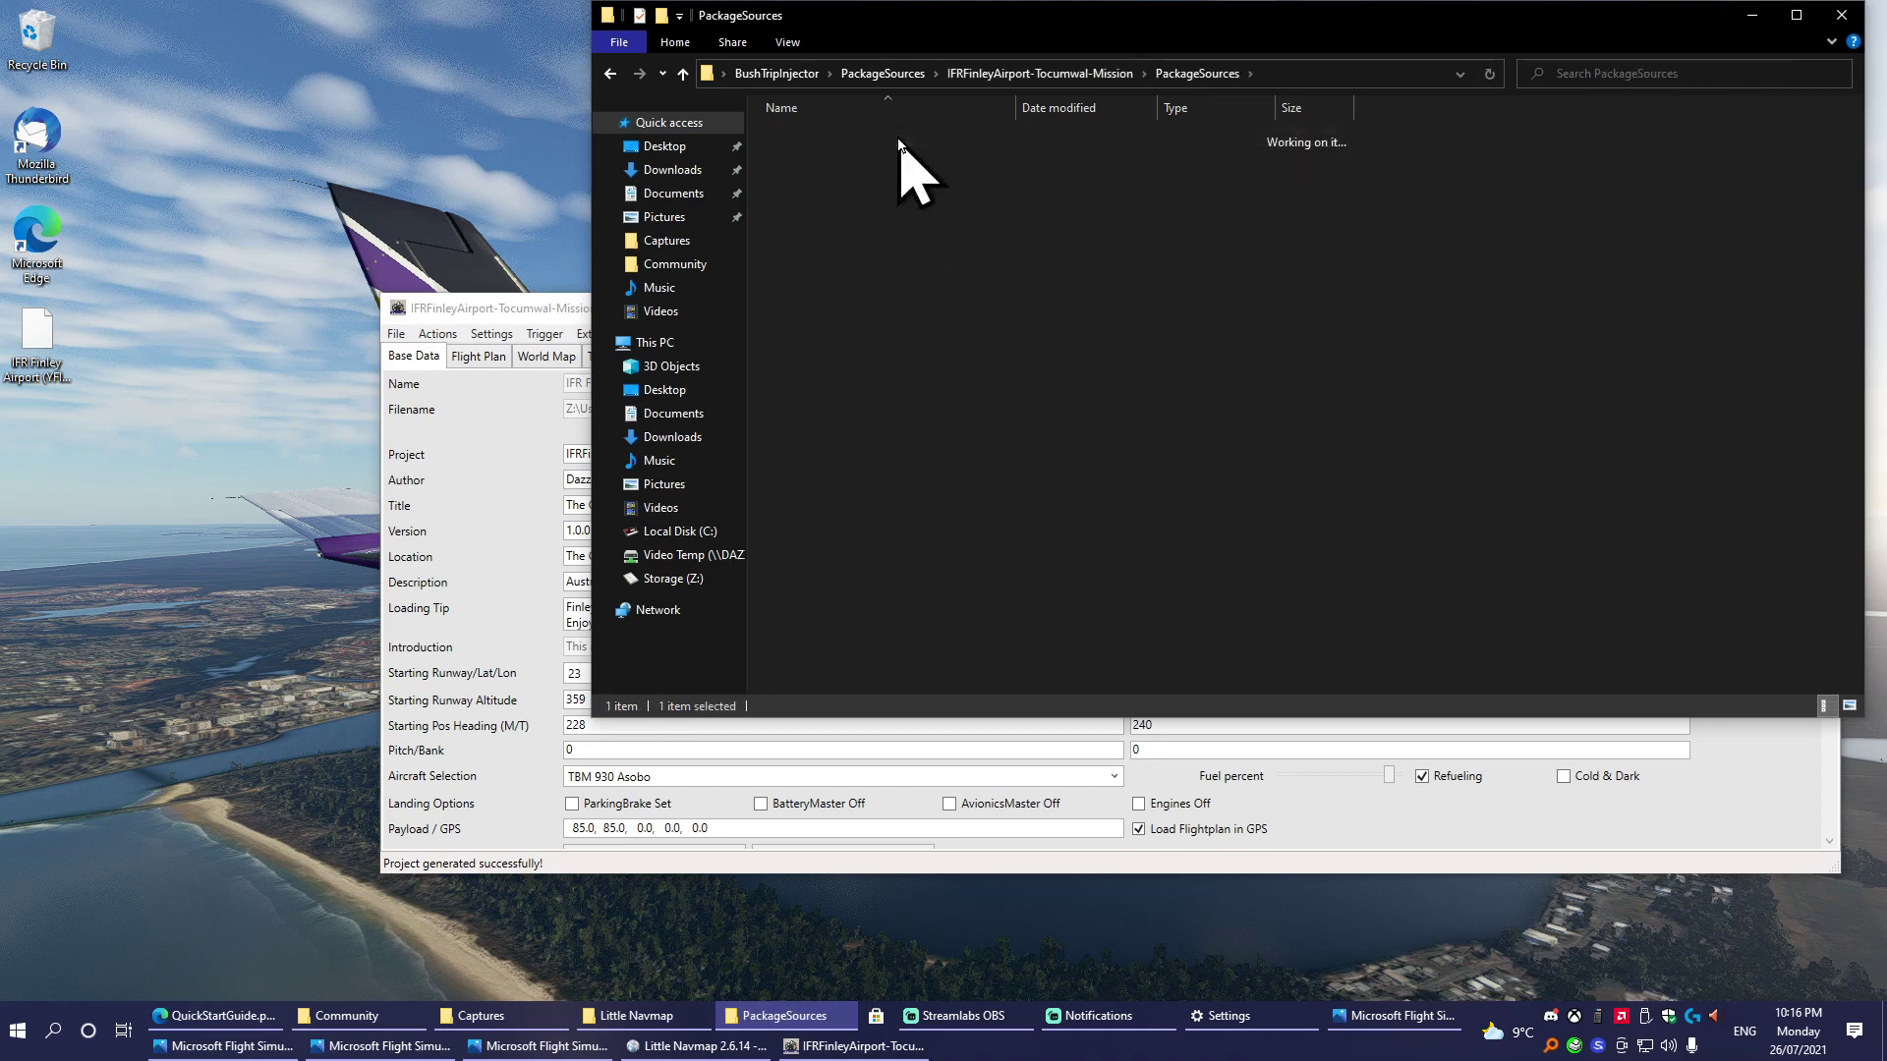
pyautogui.doubleClick(898, 139)
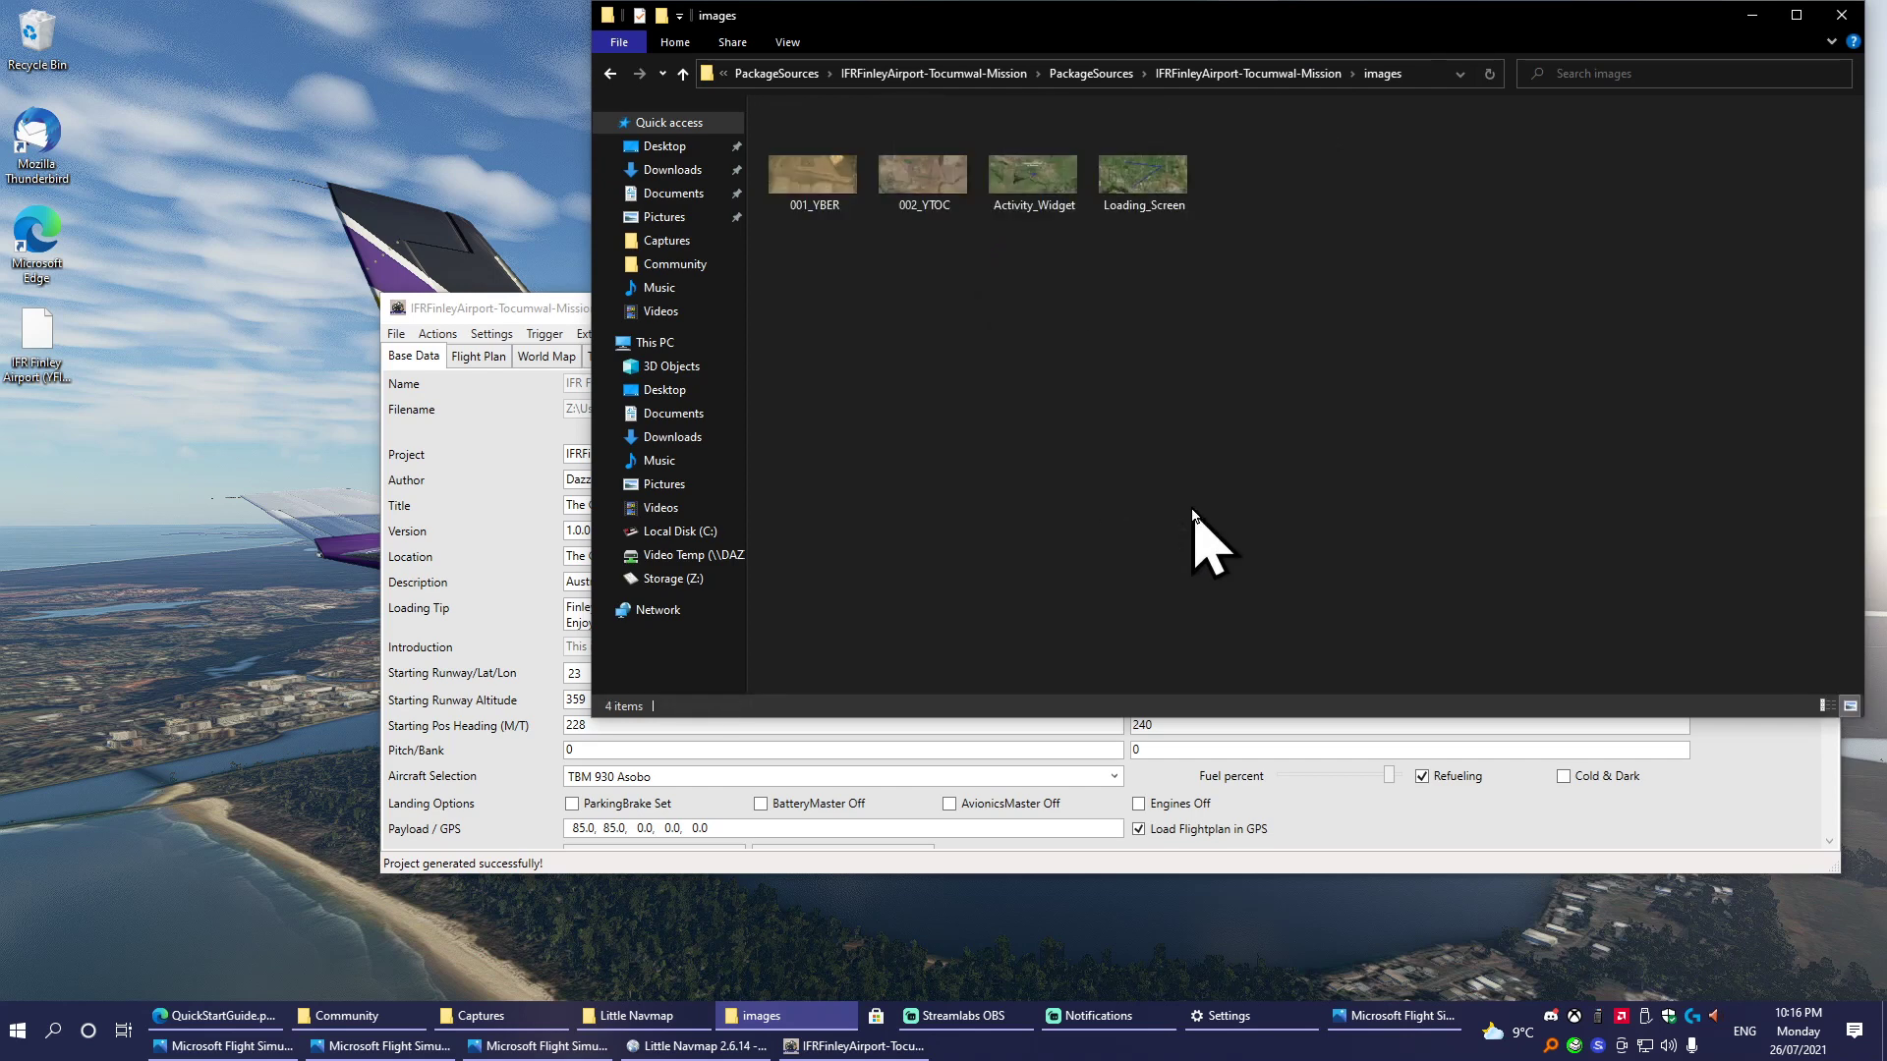
# Inspect the Activity_Widget and Loading_Screen images and the aircraft screenshot in Captures.
pyautogui.click(1054, 209)
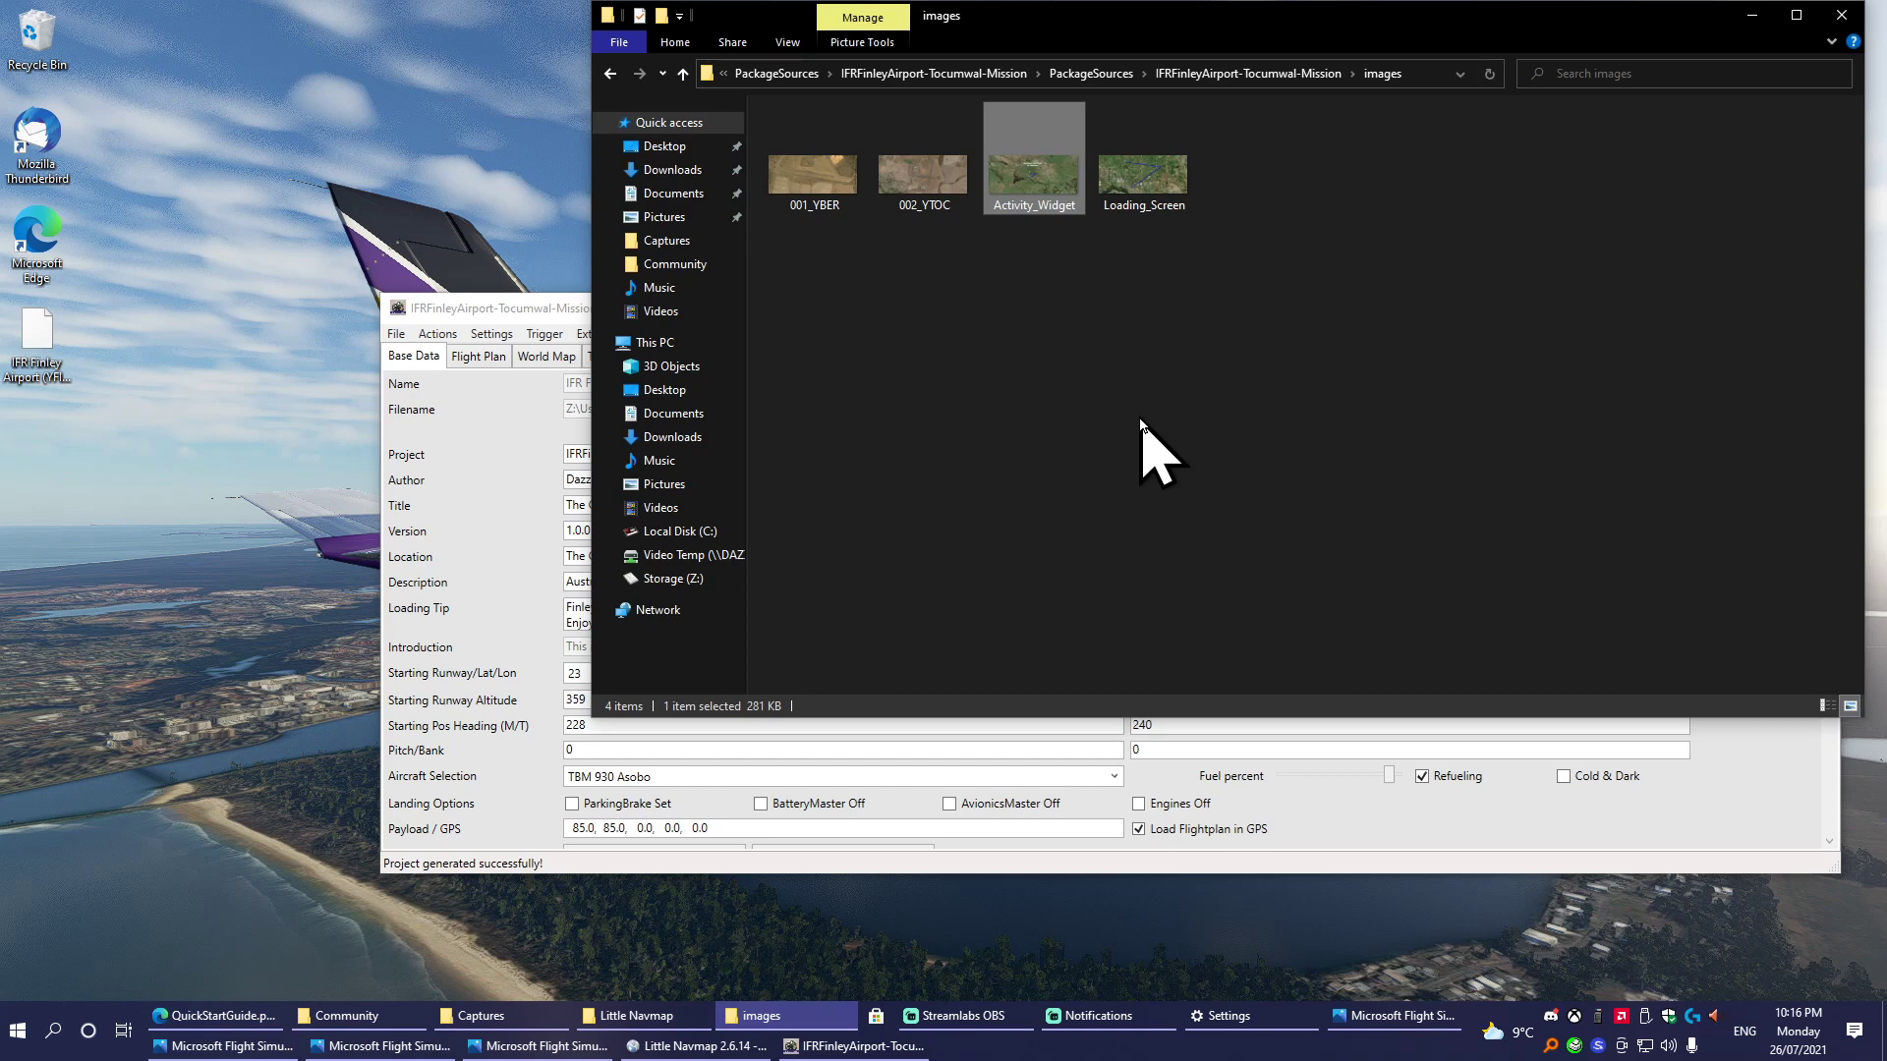
pyautogui.click(1144, 191)
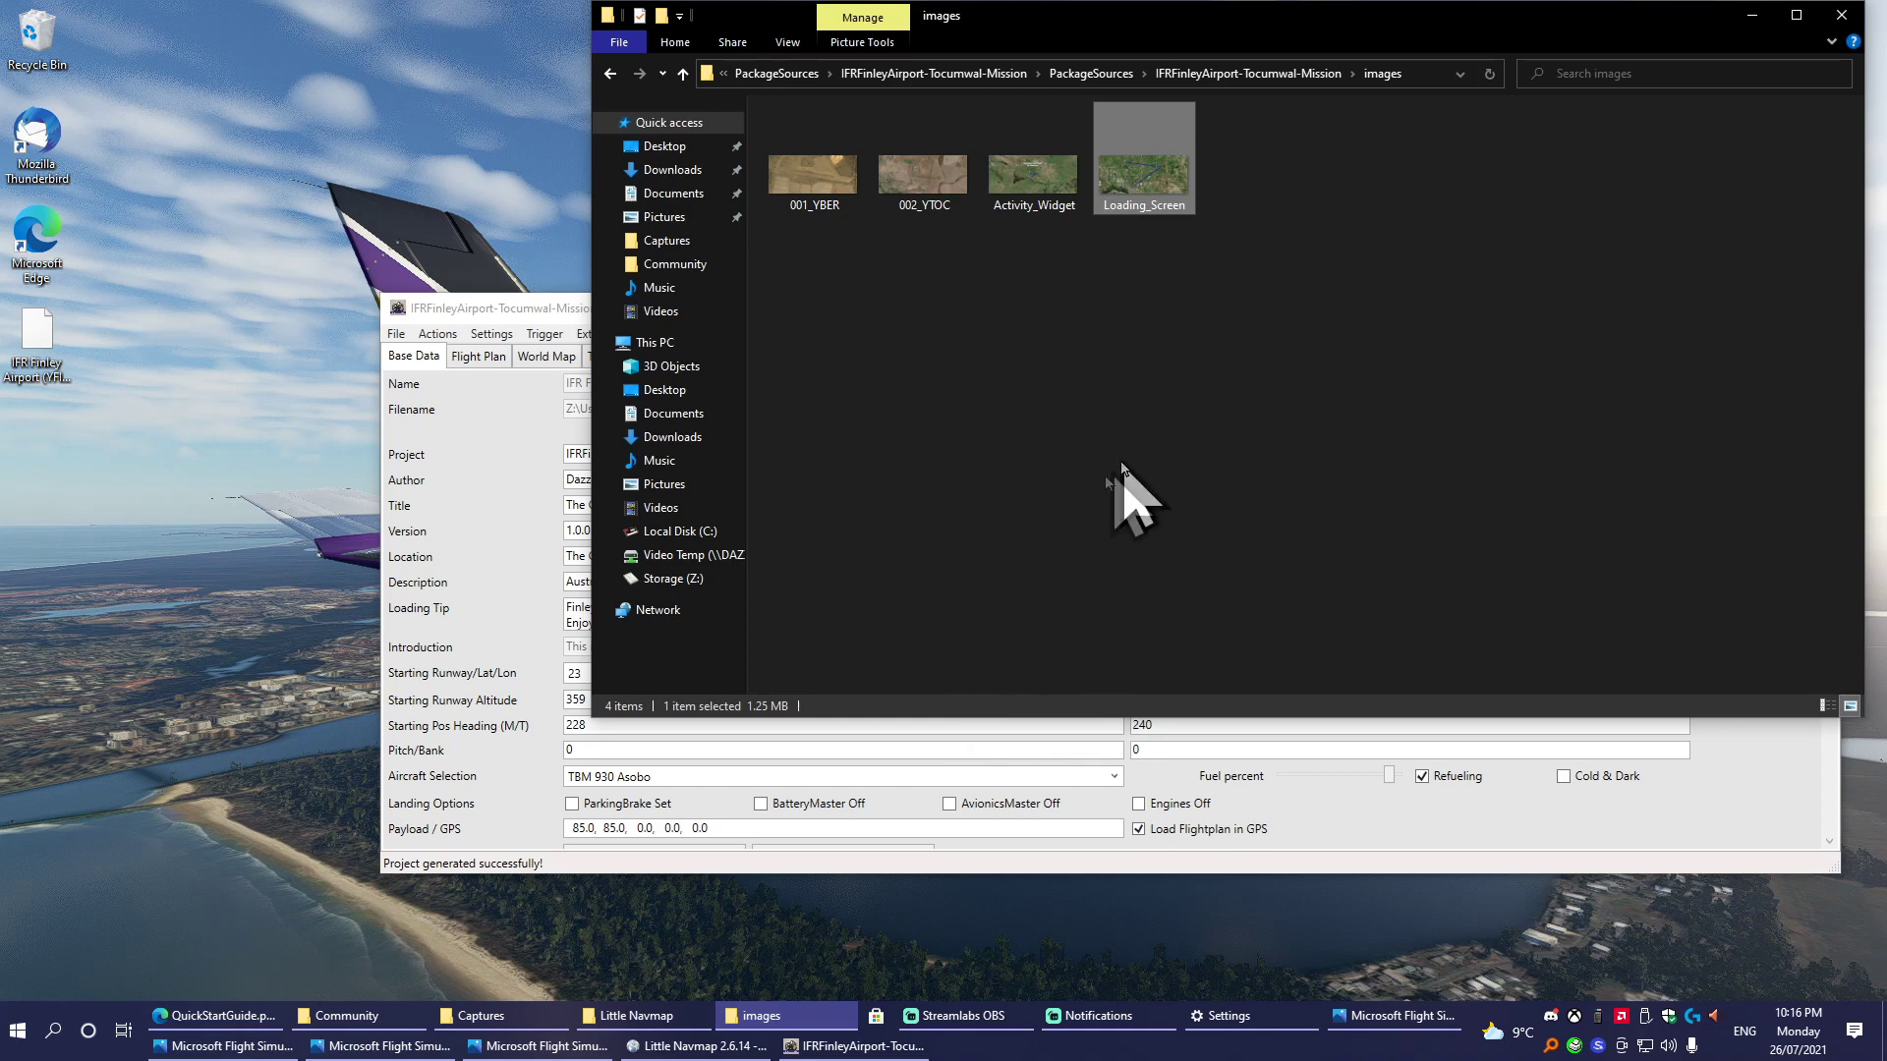
pyautogui.click(521, 1017)
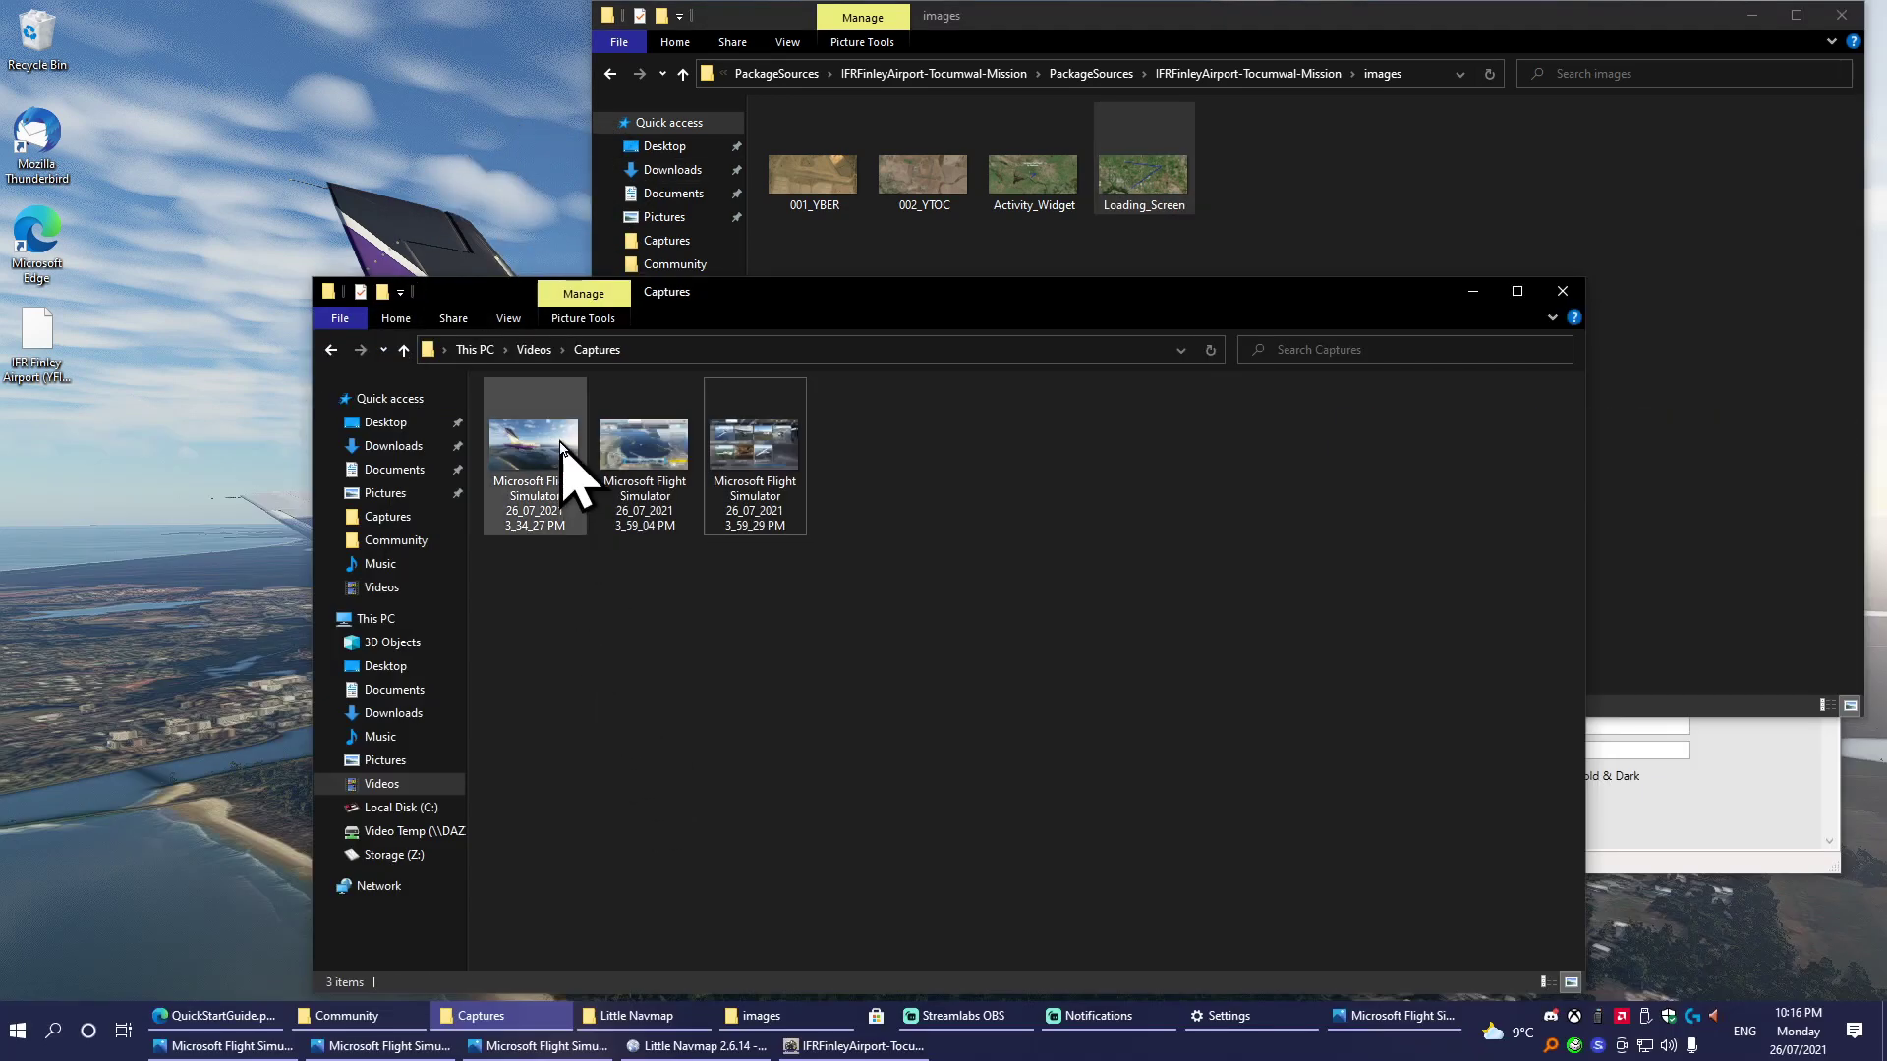
pyautogui.click(569, 444)
pyautogui.press('super+Down')
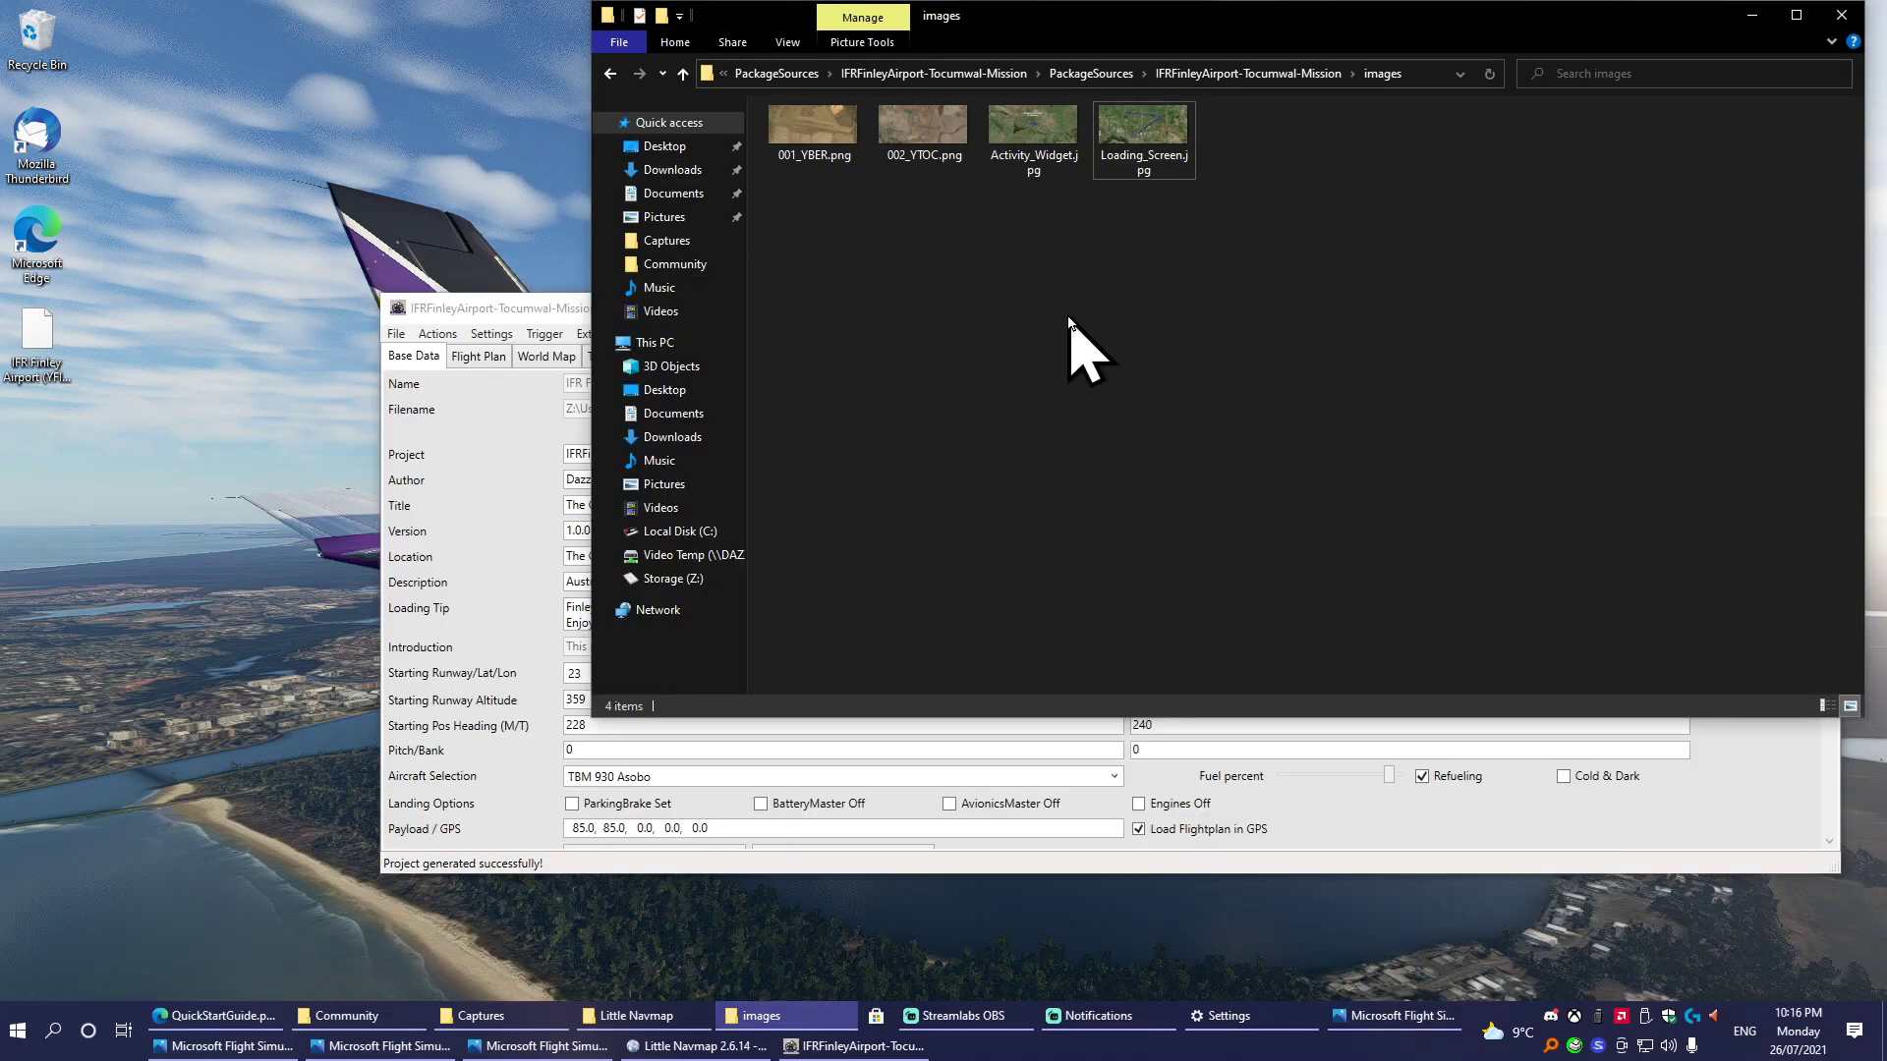
pyautogui.click(17, 1031)
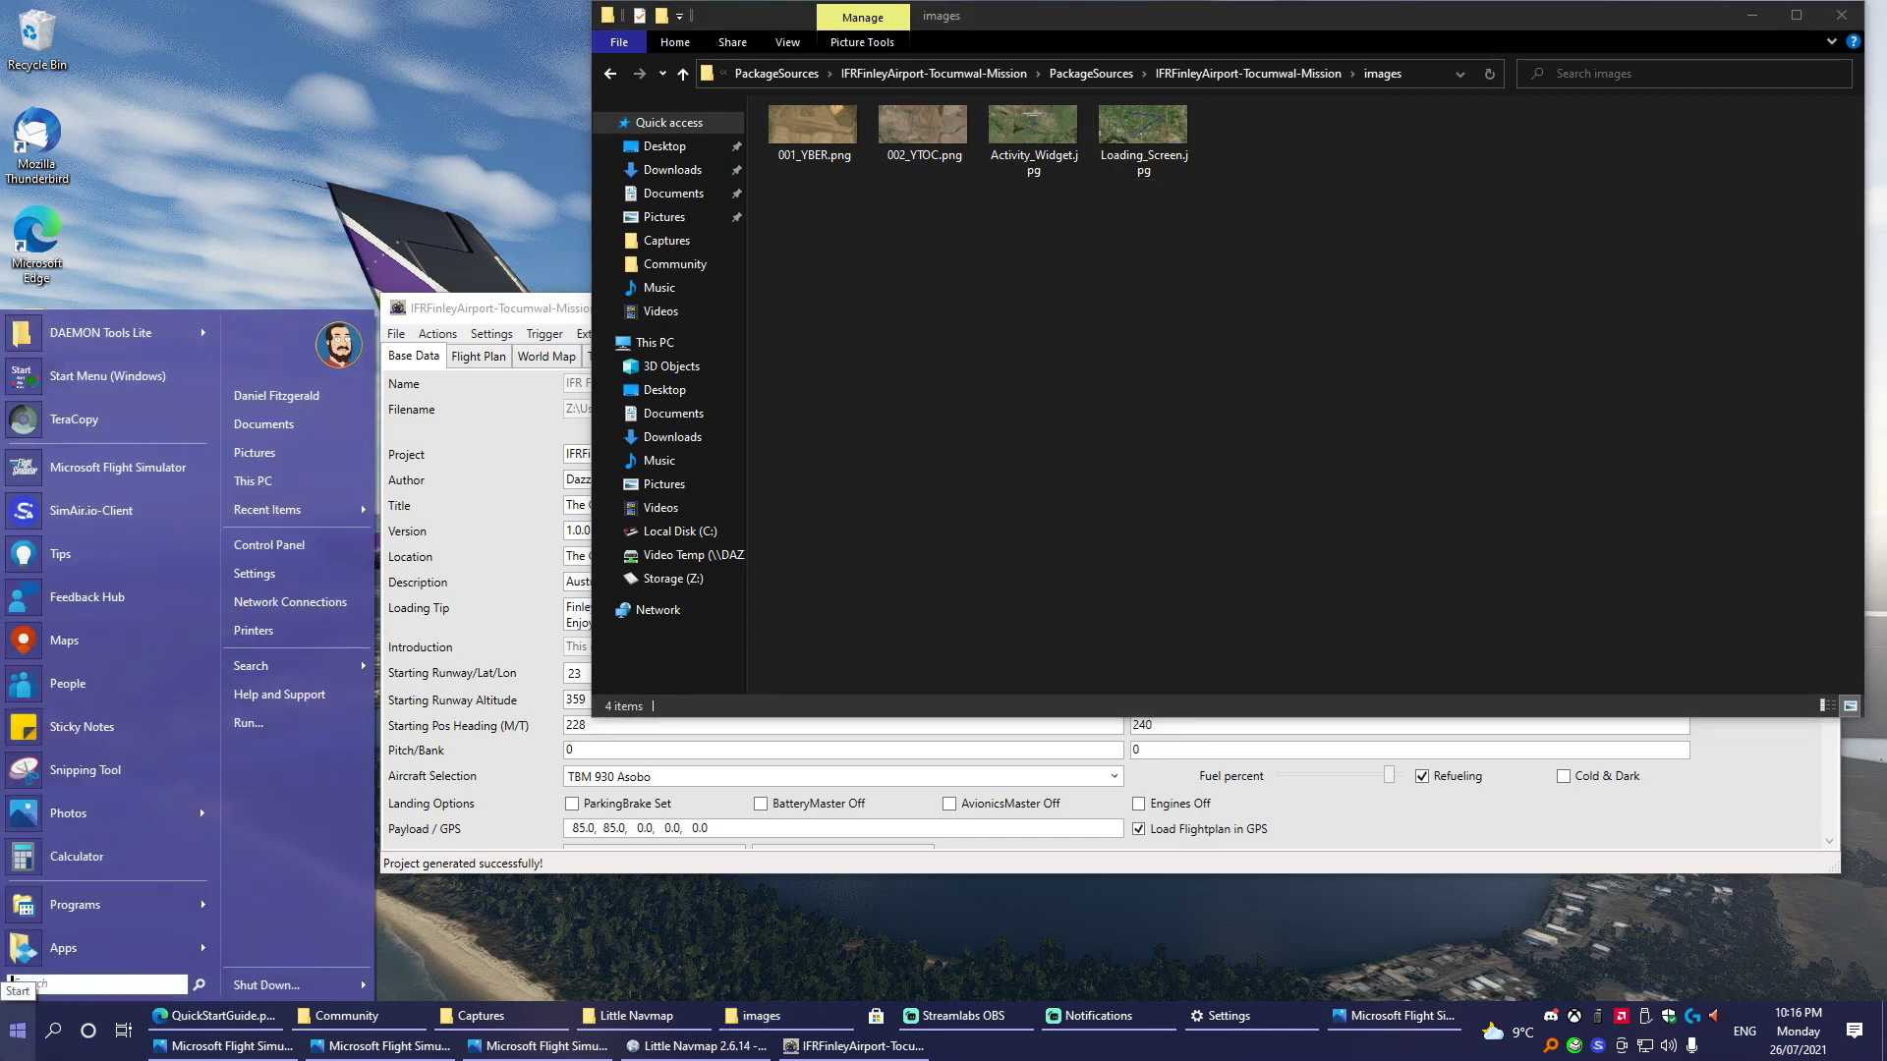
# Launch paint.net and open Activity_Widget.jpg and Loading_Screen.jpg in it.
pyautogui.moveTo(370, 918)
pyautogui.click(518, 54)
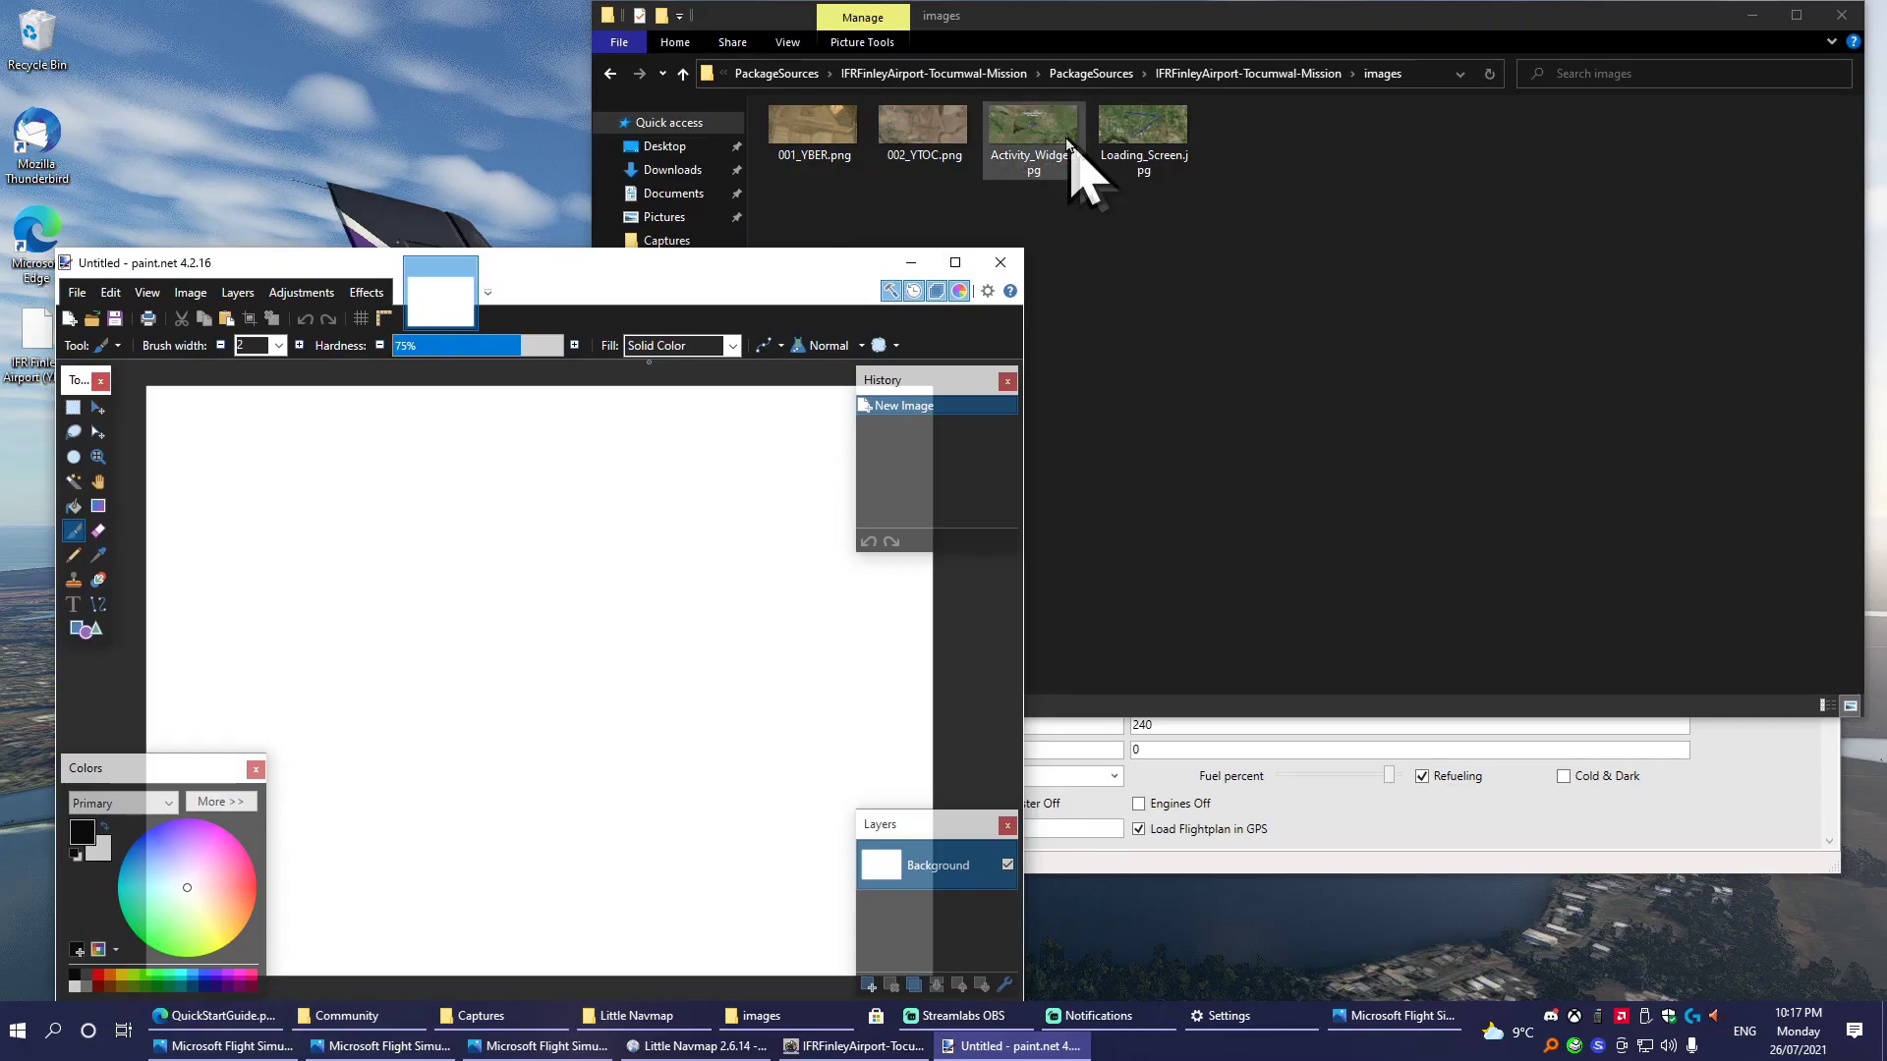
pyautogui.moveTo(1070, 129)
pyautogui.mouseDown()
pyautogui.moveTo(1073, 234)
pyautogui.moveTo(732, 280)
pyautogui.mouseUp()
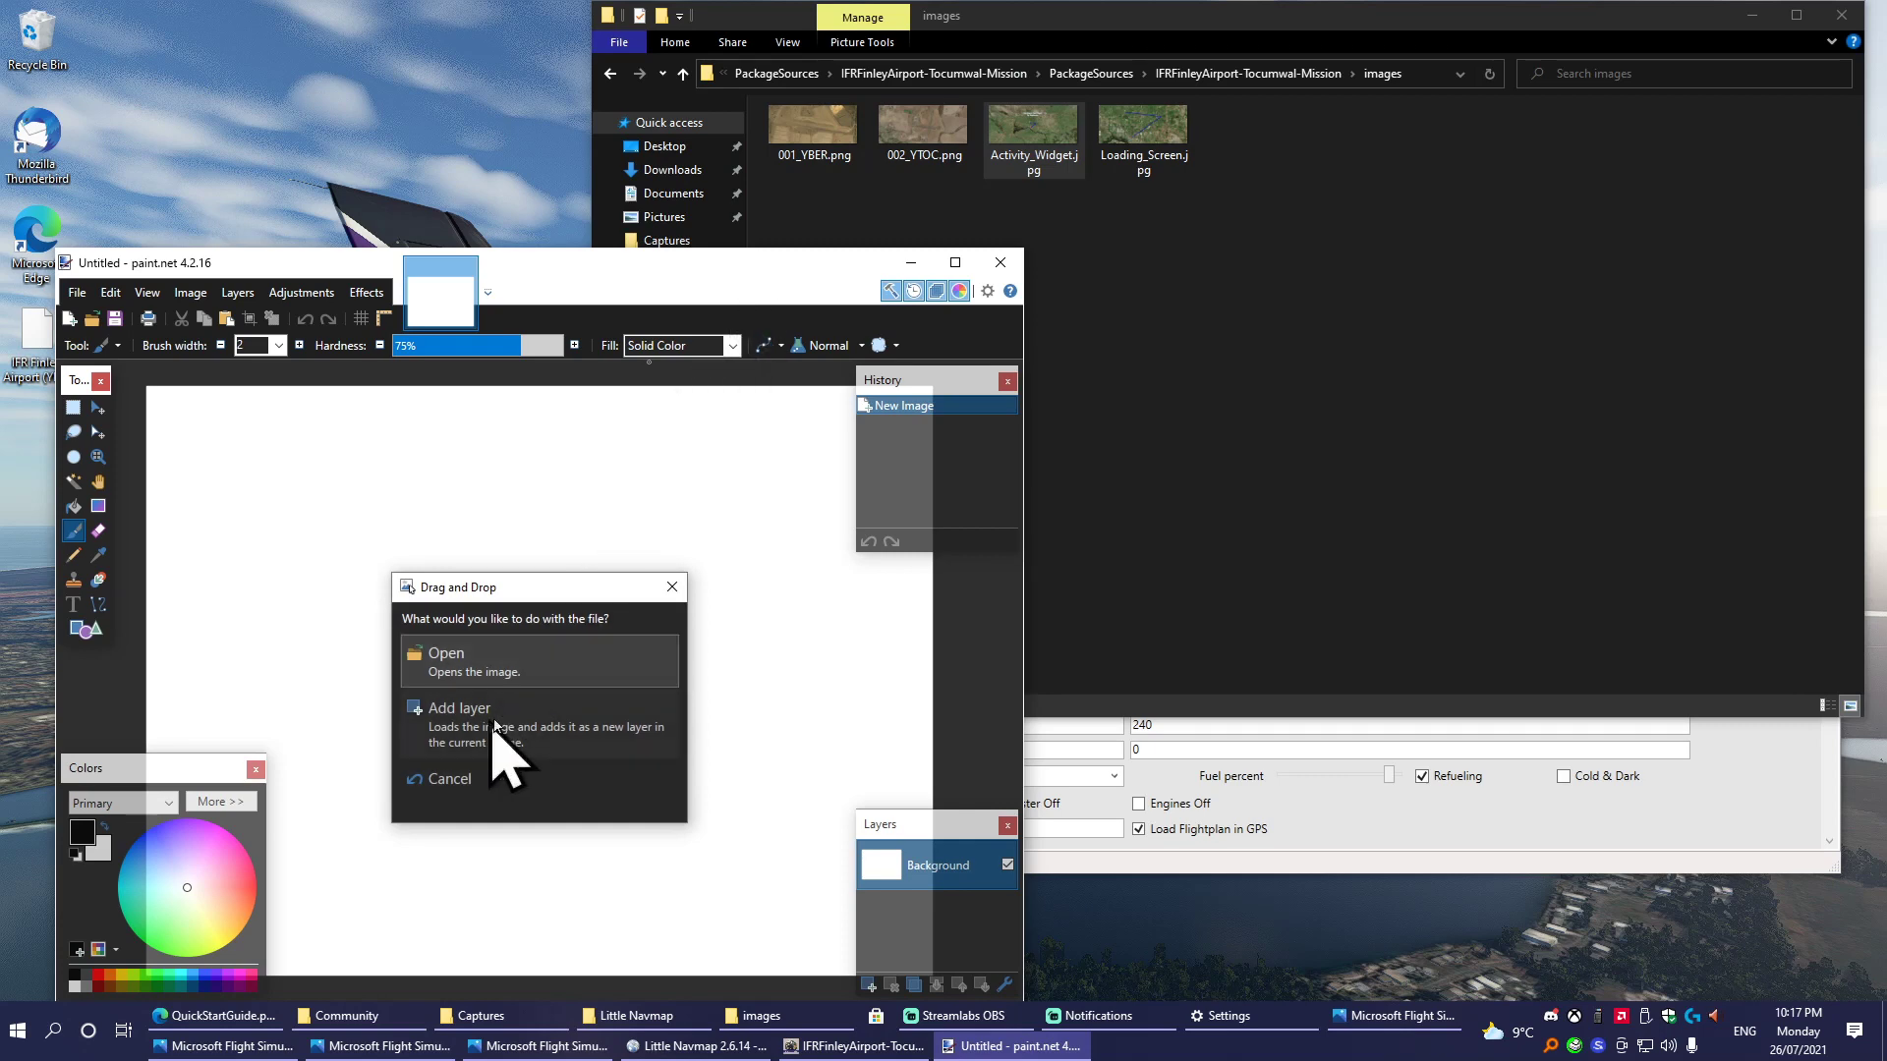
pyautogui.click(537, 673)
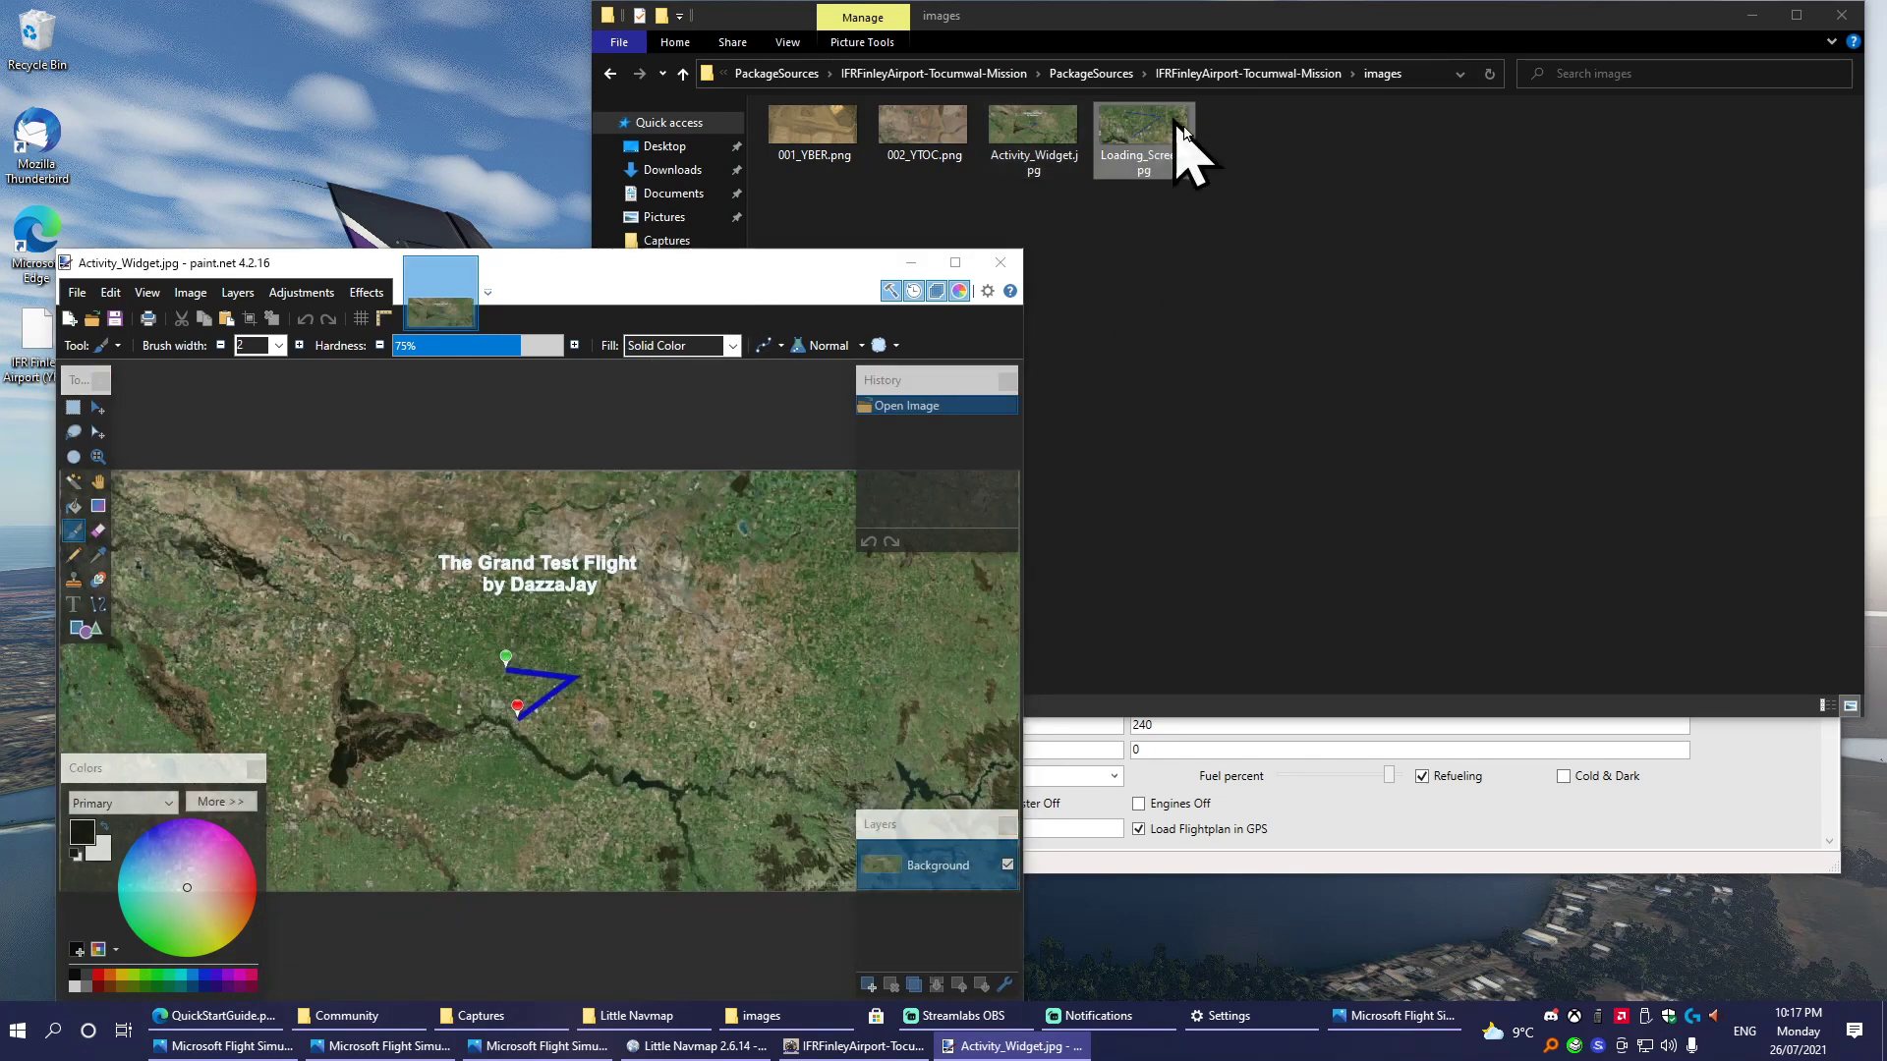
pyautogui.moveTo(1180, 138)
pyautogui.mouseDown()
pyautogui.moveTo(754, 324)
pyautogui.moveTo(767, 310)
pyautogui.mouseUp()
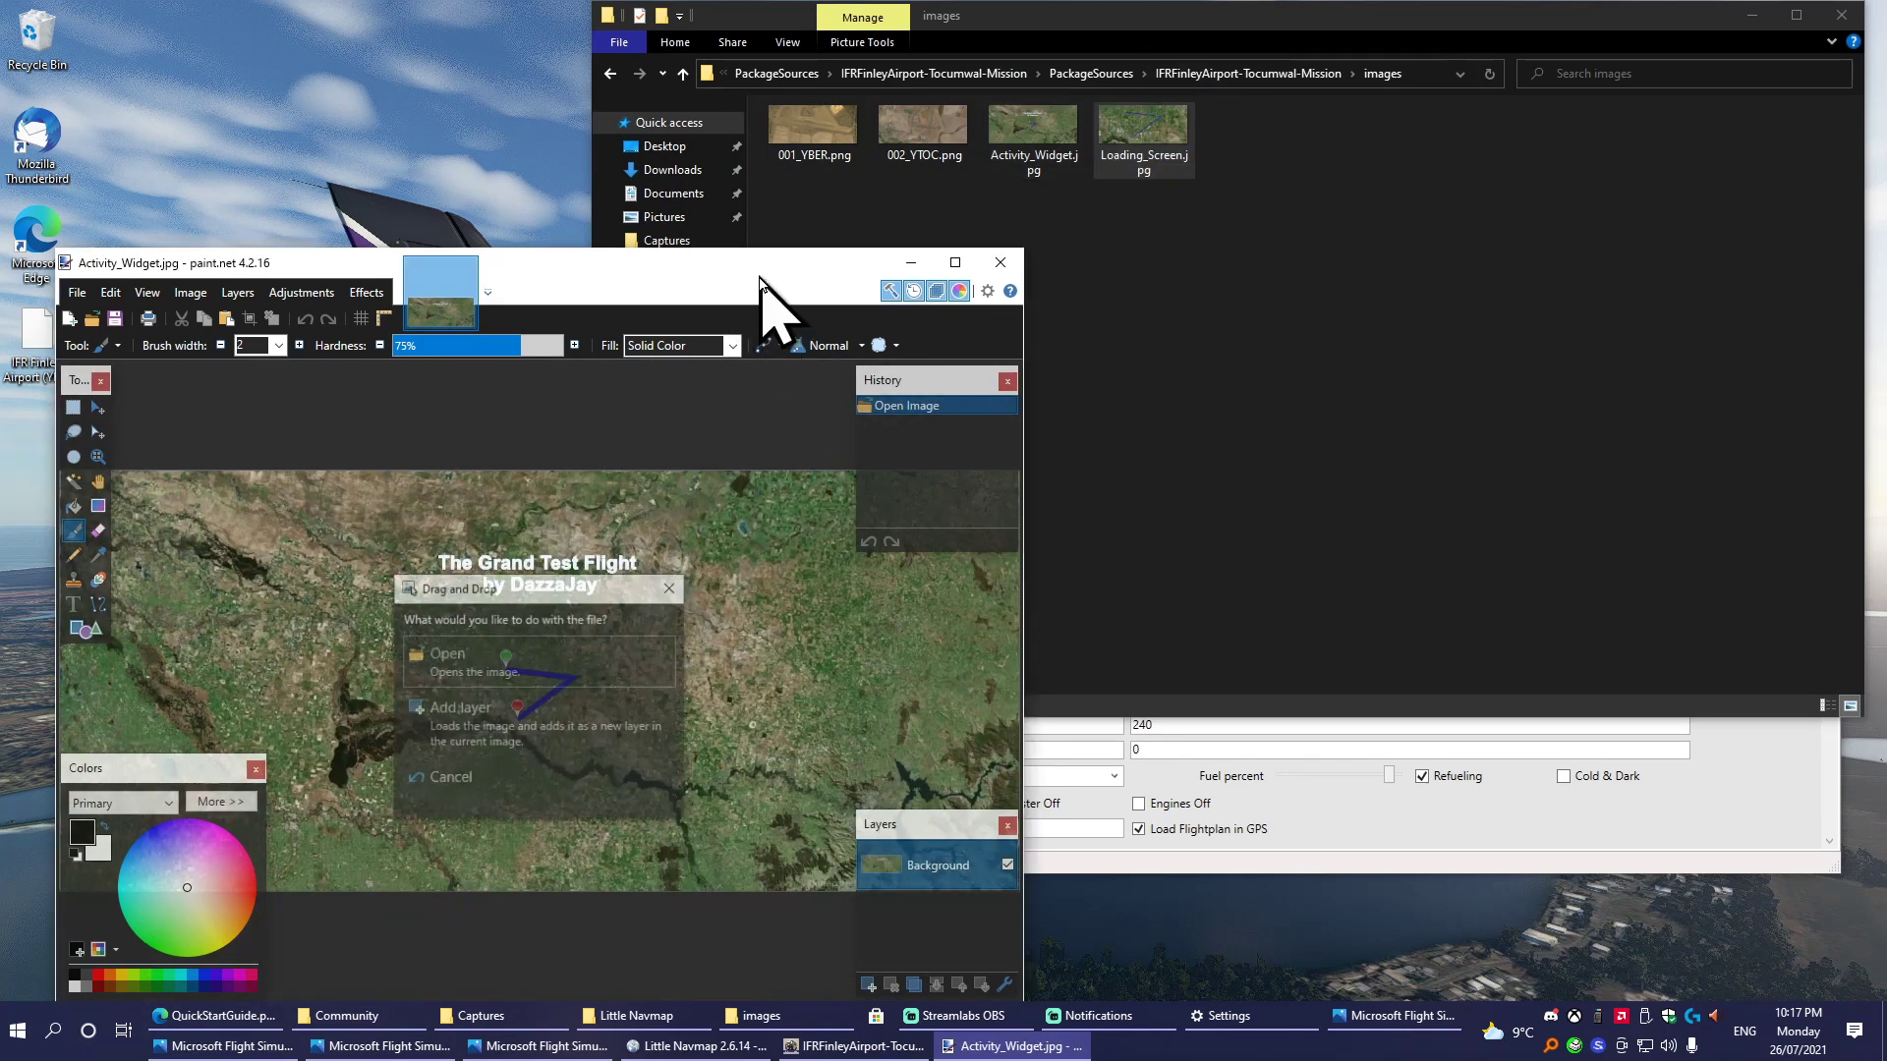
pyautogui.click(537, 673)
# Open the aircraft screenshot from the Captures folder as its own paint.net document.
pyautogui.click(441, 313)
pyautogui.click(480, 1015)
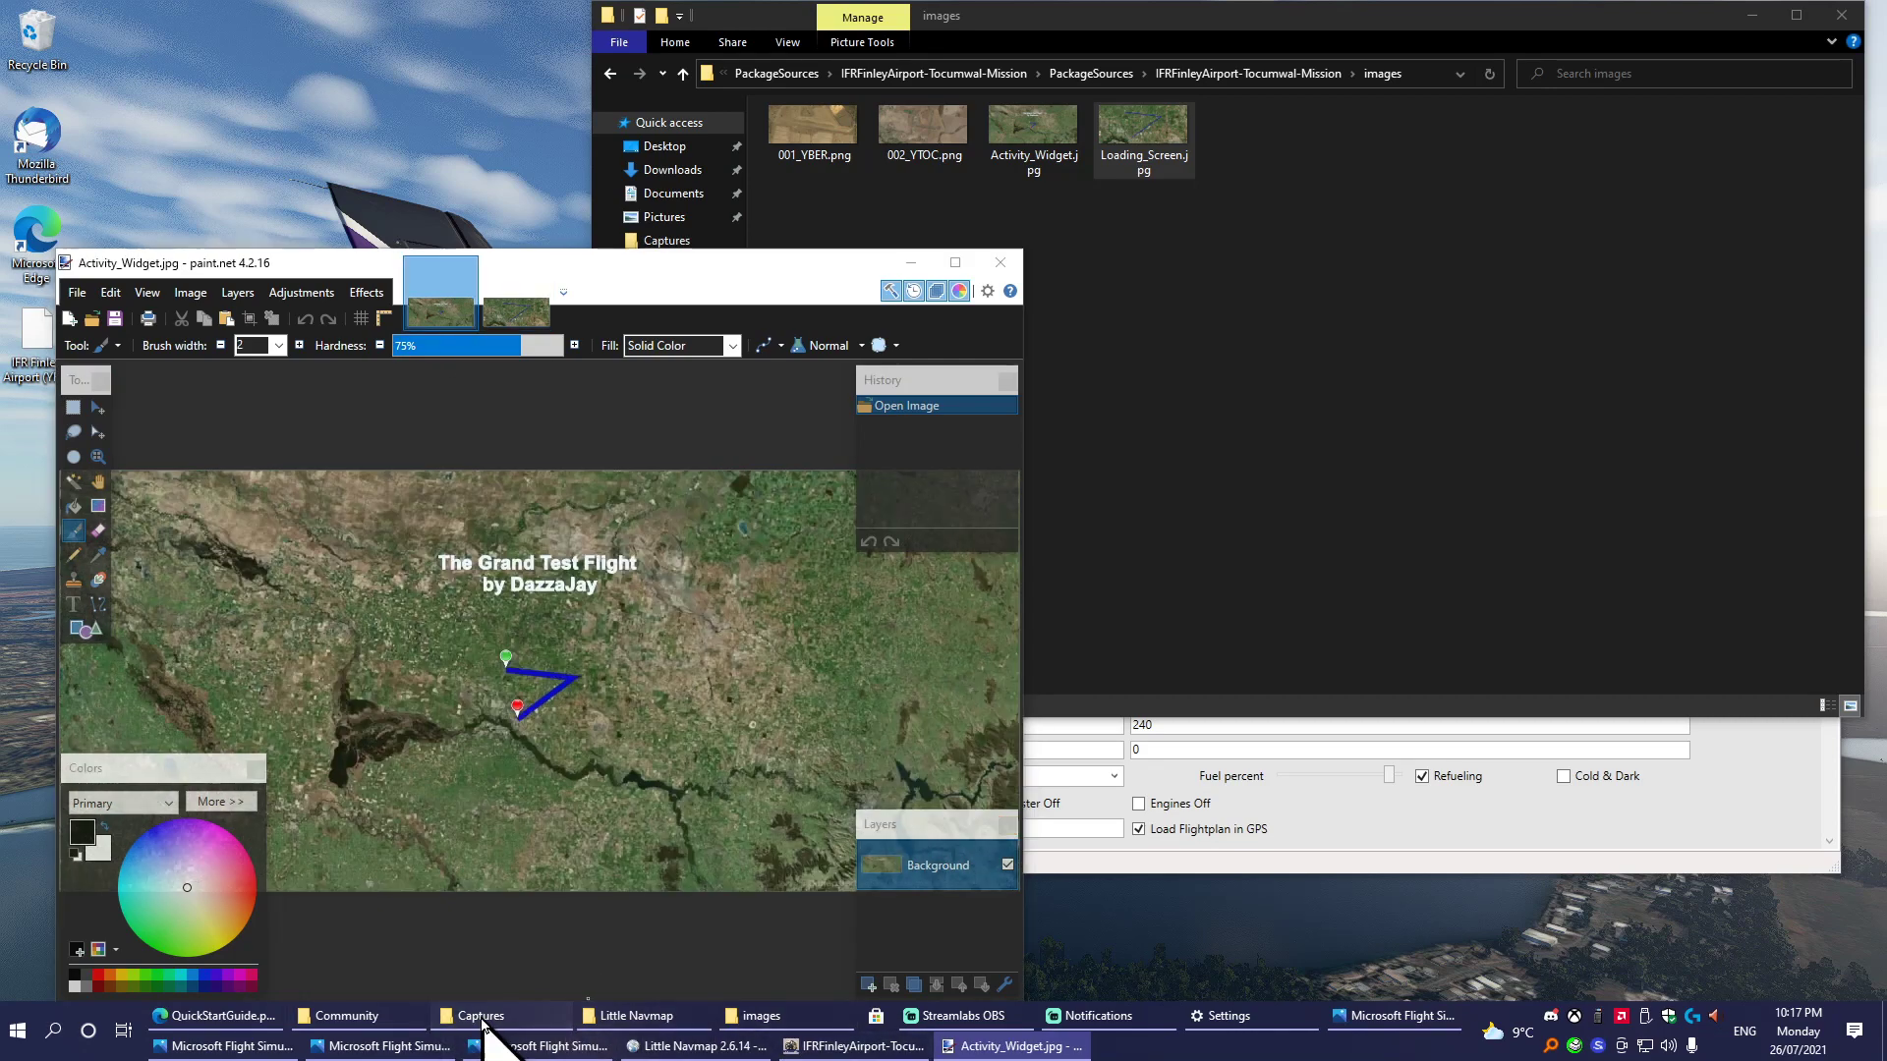
pyautogui.click(776, 609)
pyautogui.moveTo(733, 291)
pyautogui.mouseDown()
pyautogui.moveTo(1022, 398)
pyautogui.moveTo(1135, 467)
pyautogui.mouseUp()
pyautogui.moveTo(958, 653)
pyautogui.mouseDown()
pyautogui.moveTo(843, 385)
pyautogui.moveTo(735, 280)
pyautogui.moveTo(749, 317)
pyautogui.mouseUp()
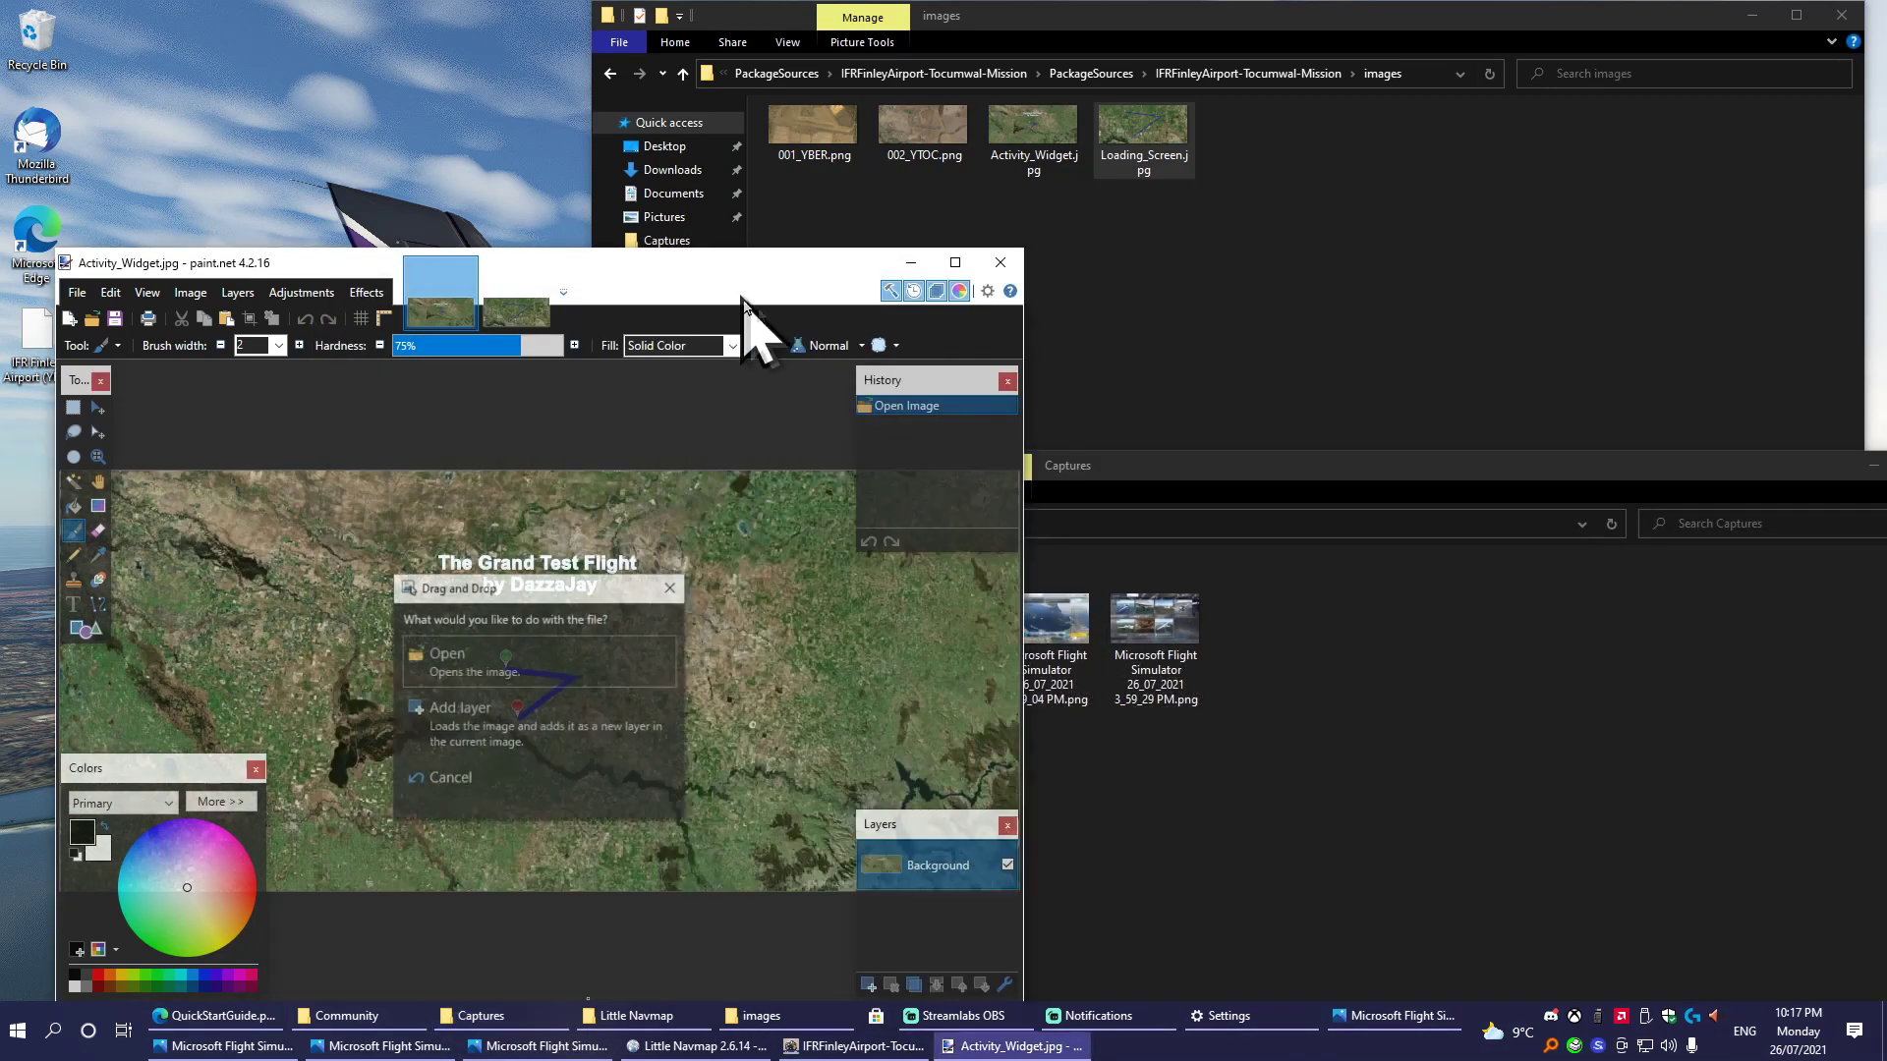
pyautogui.click(632, 690)
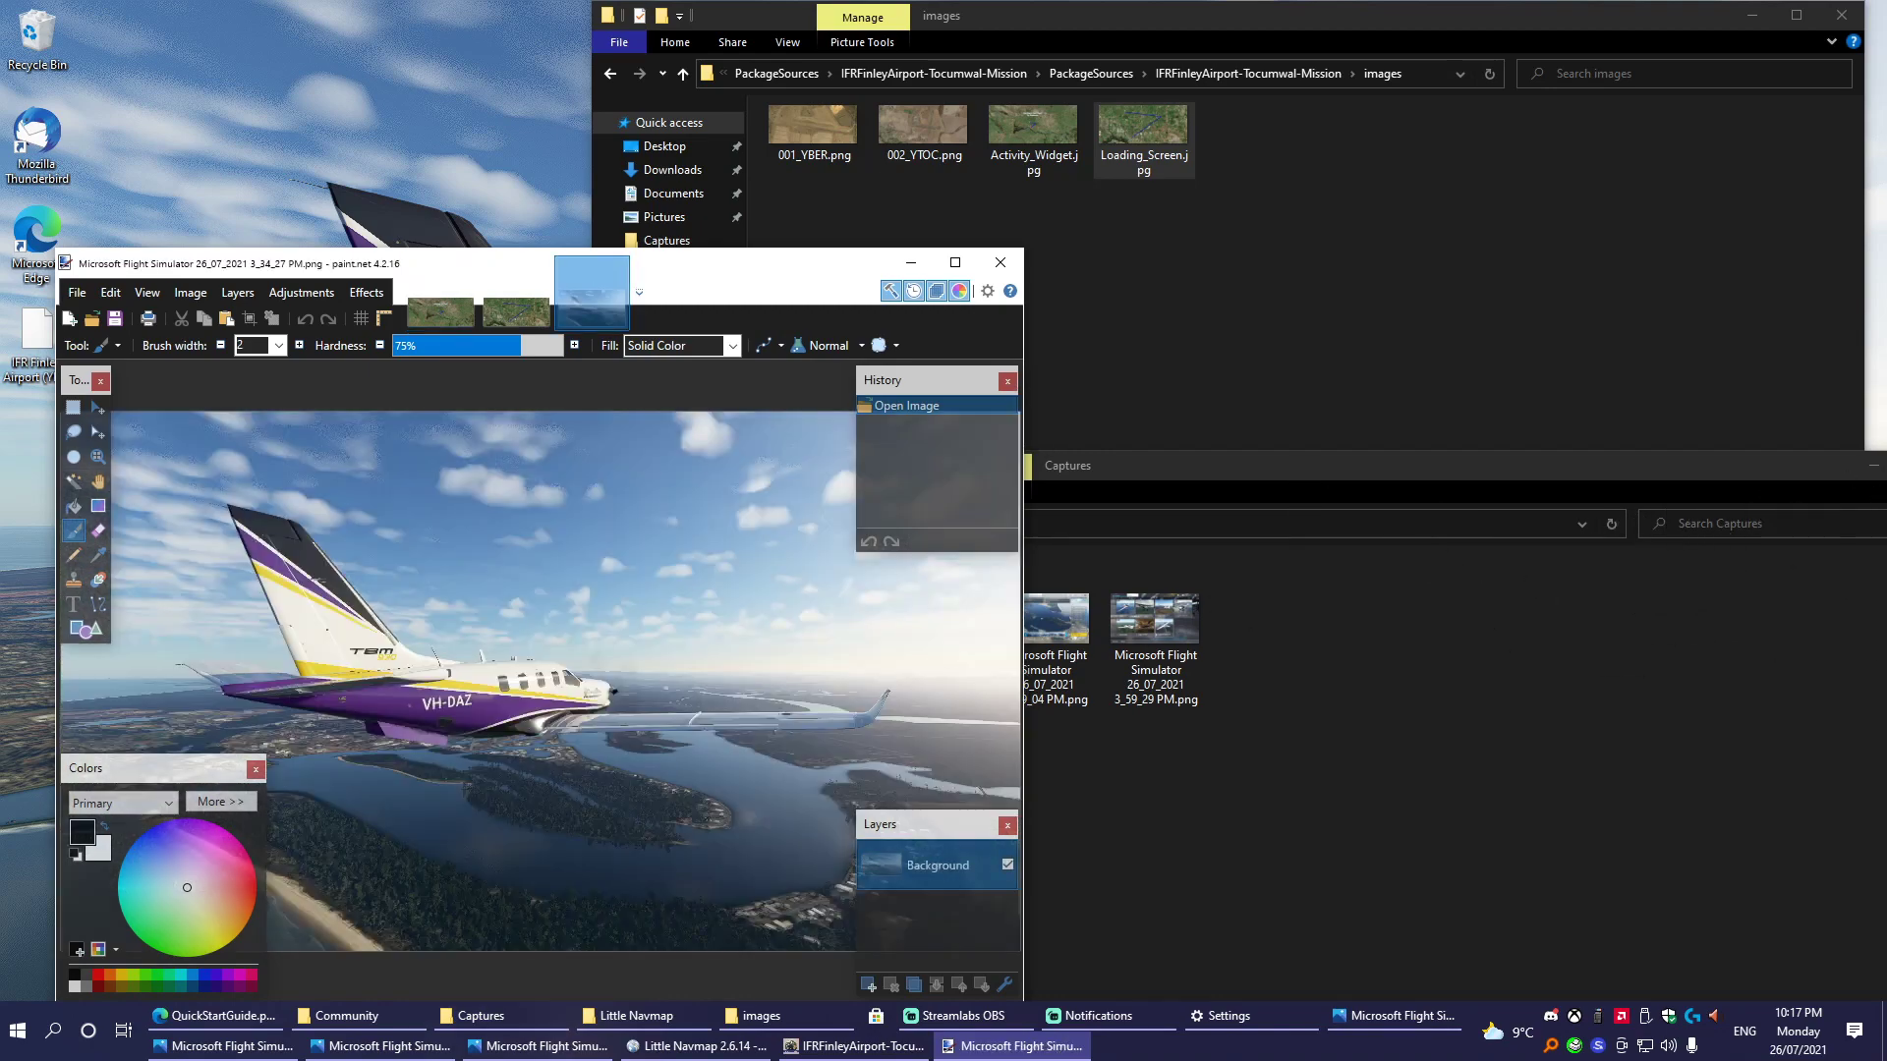
pyautogui.click(1831, 496)
pyautogui.click(1872, 465)
pyautogui.moveTo(727, 301); pyautogui.dragTo(806, 291)
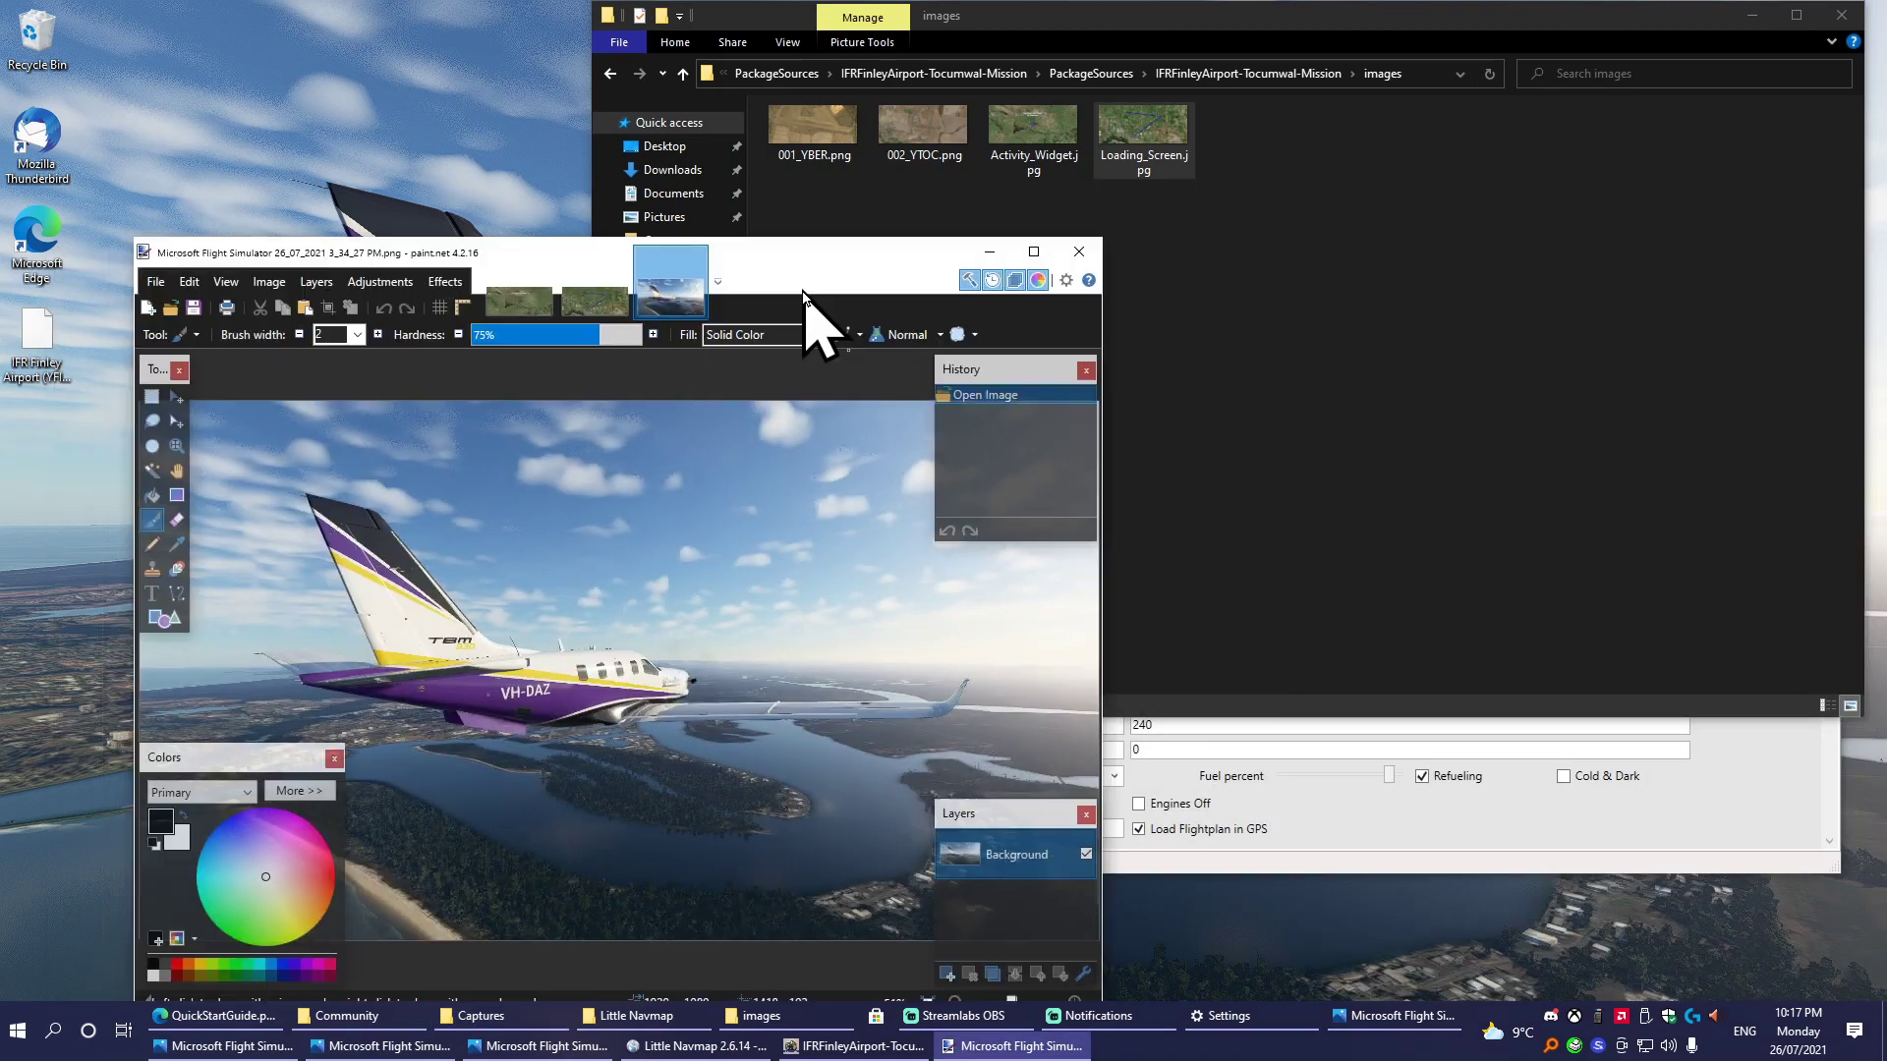
# Paste the full screenshot into Activity_Widget.jpg at its original canvas size, shifted up about 42 px, and save.
pyautogui.hotkey('ctrl', 'a')
pyautogui.hotkey('ctrl', 'c')
pyautogui.click(537, 312)
pyautogui.hotkey('ctrl', 'v')
pyautogui.click(623, 729)
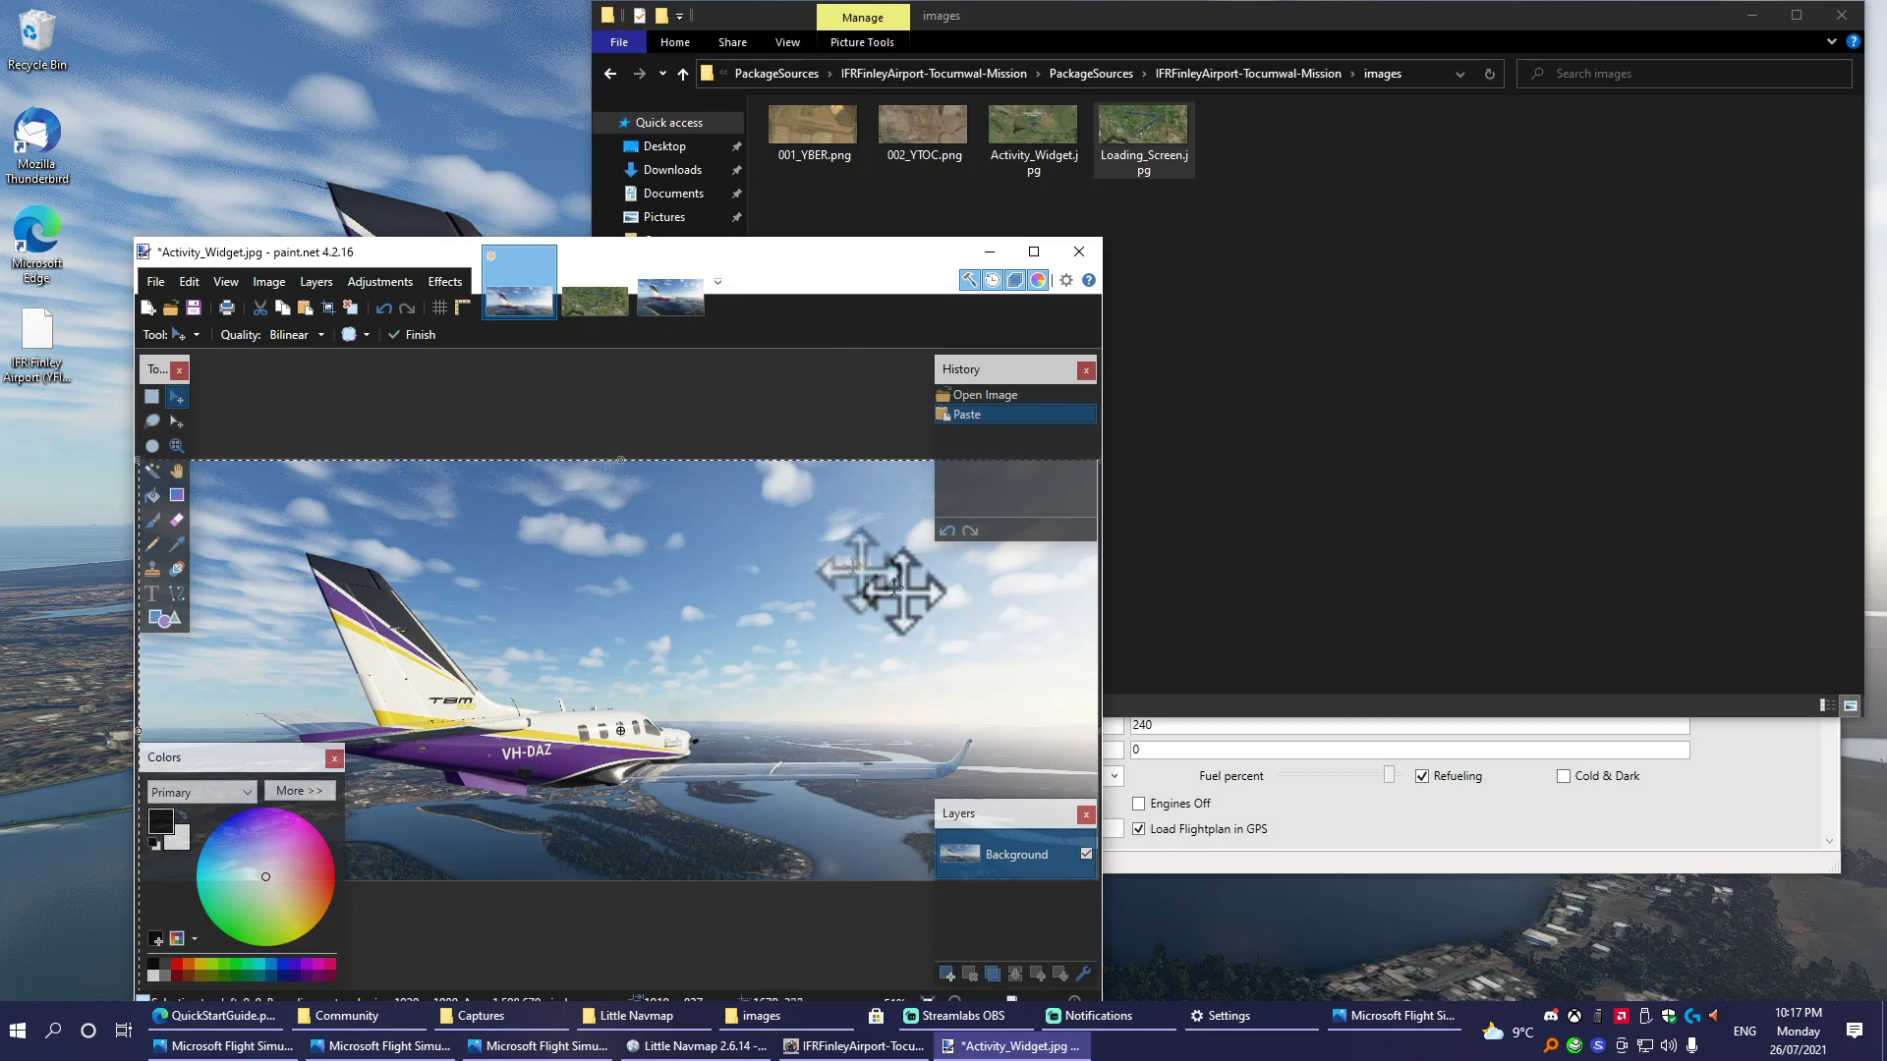
pyautogui.moveTo(566, 605)
pyautogui.mouseDown()
pyautogui.moveTo(581, 556)
pyautogui.moveTo(551, 577)
pyautogui.mouseUp()
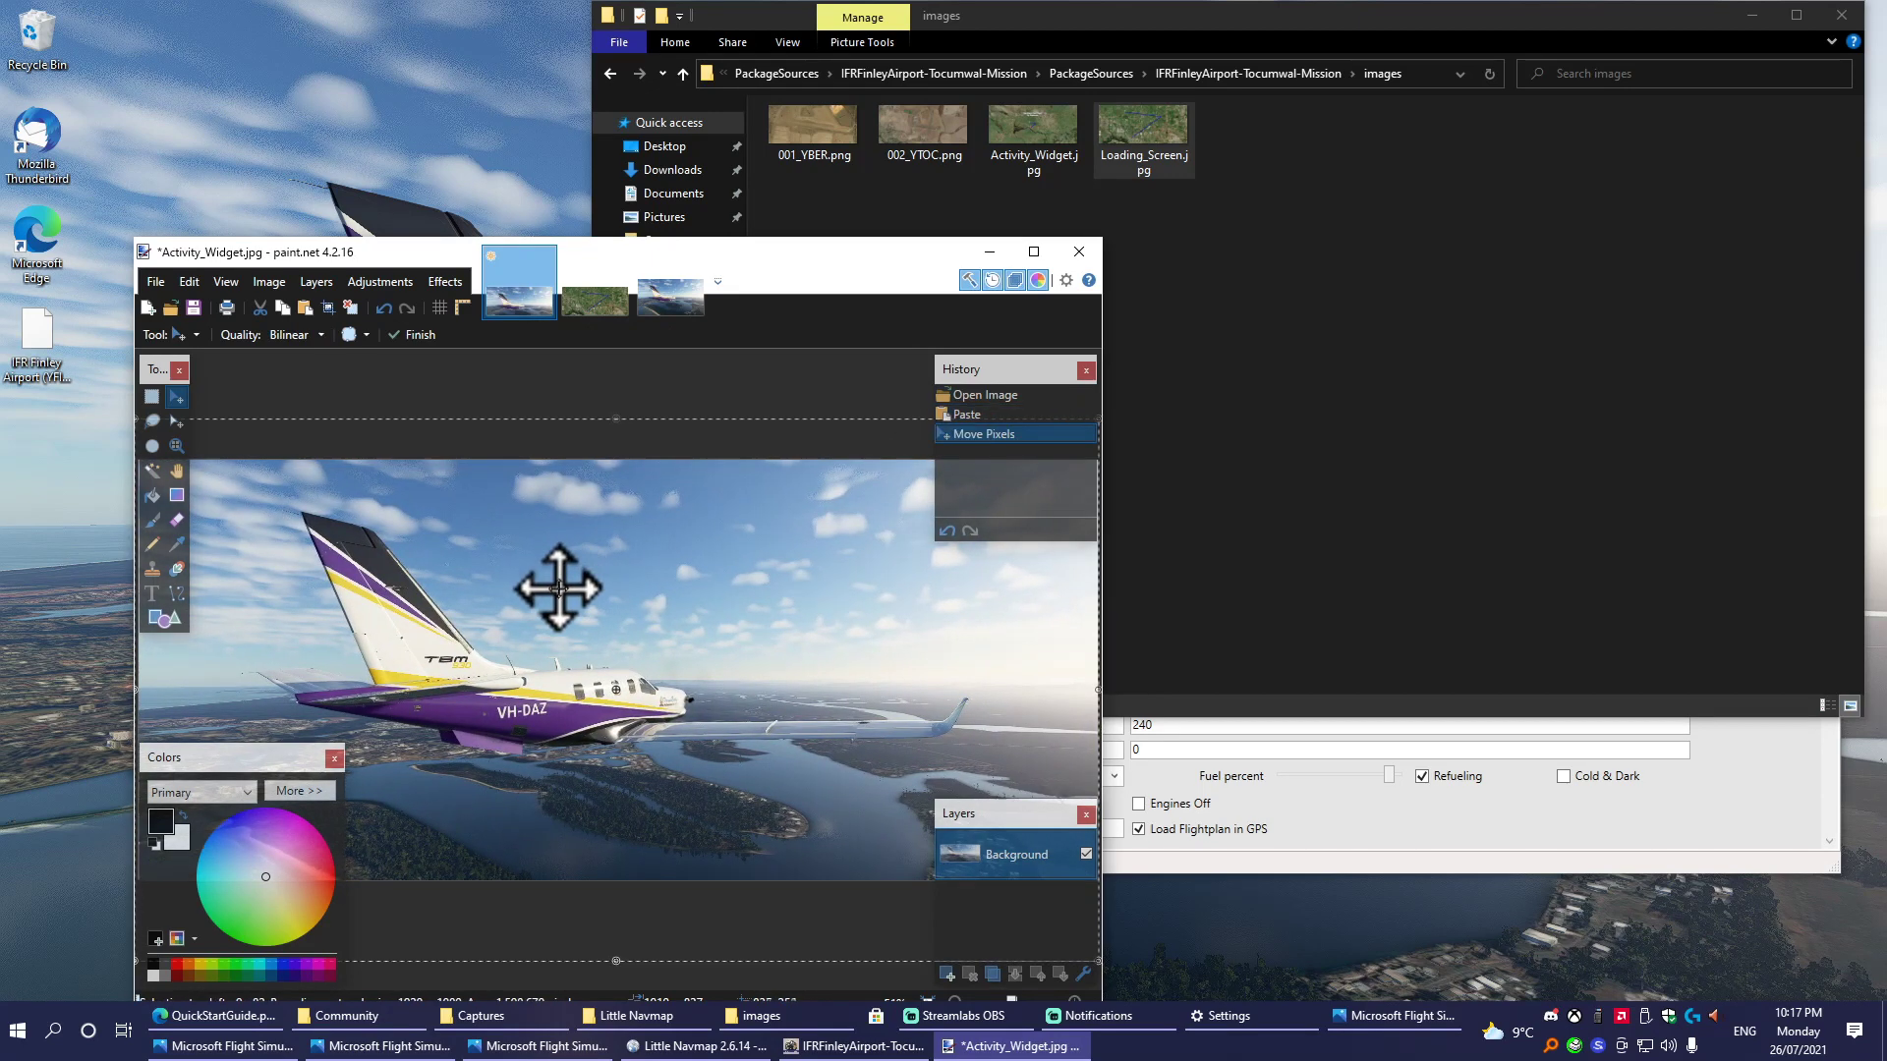
pyautogui.click(193, 308)
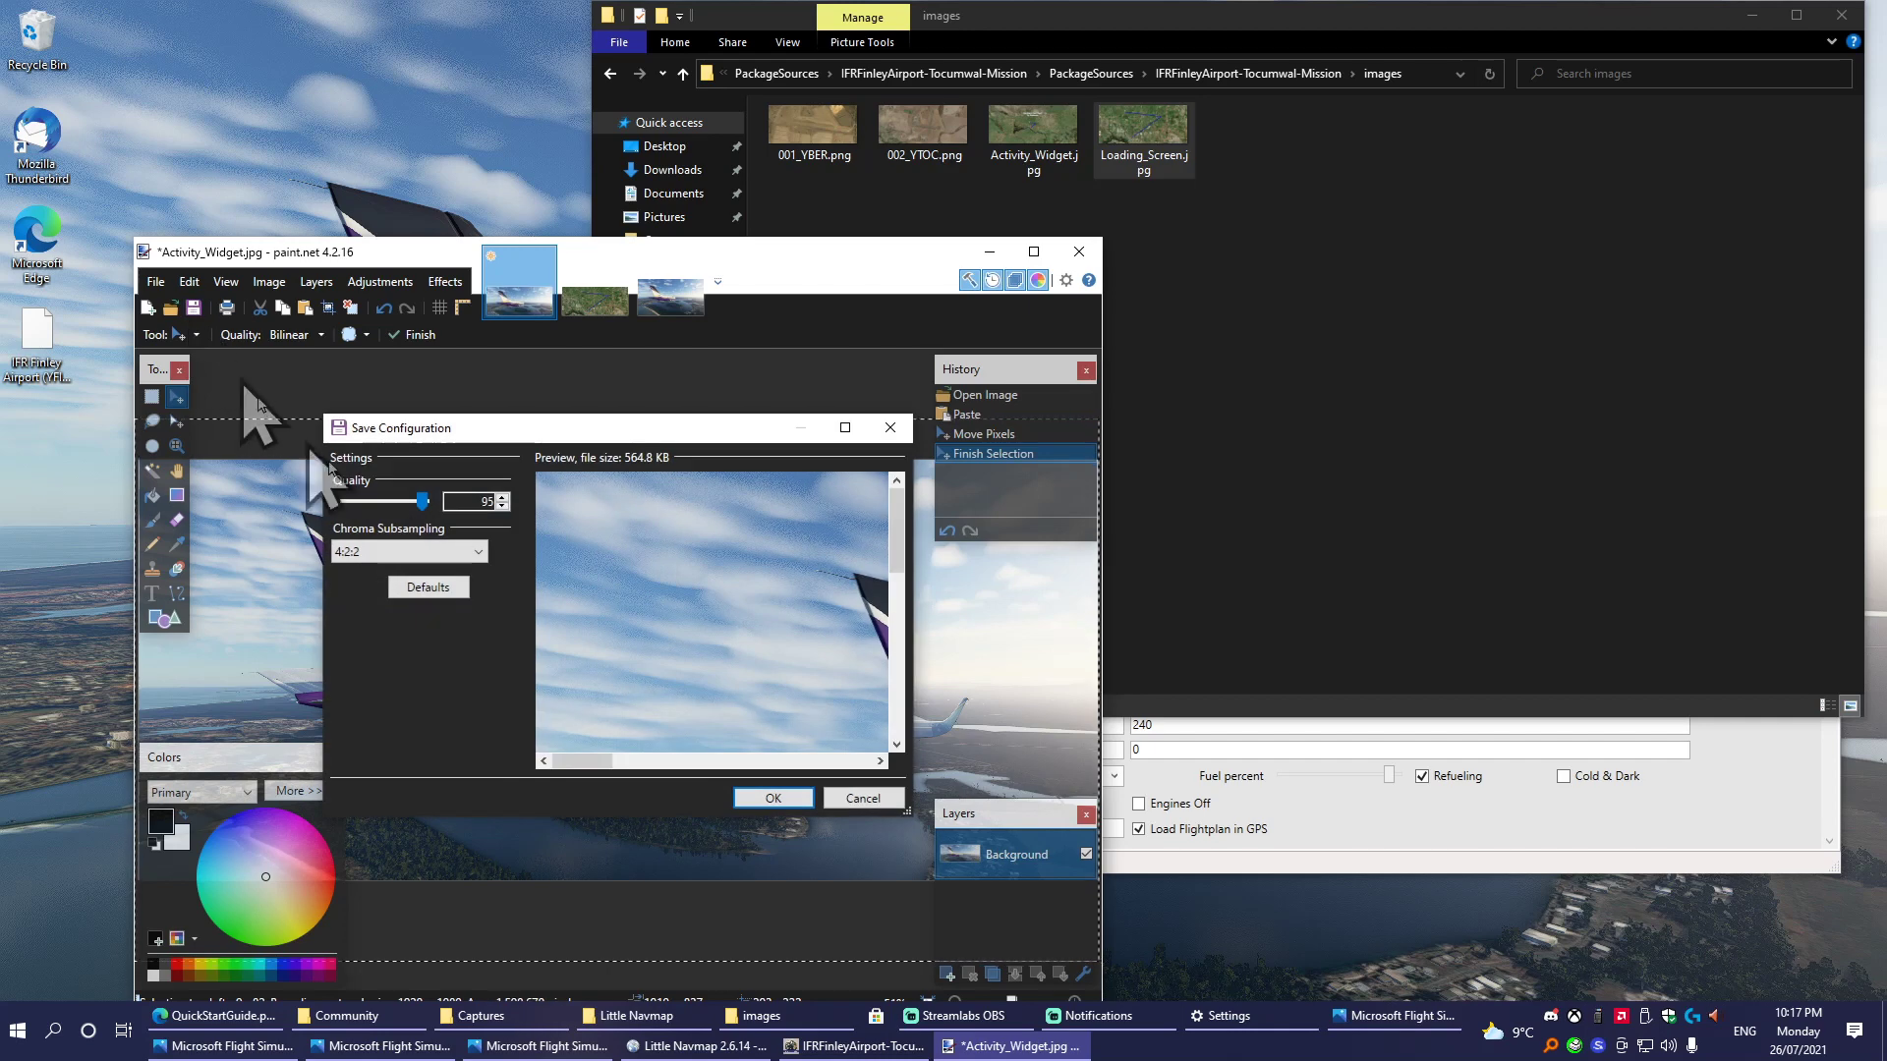
pyautogui.click(787, 794)
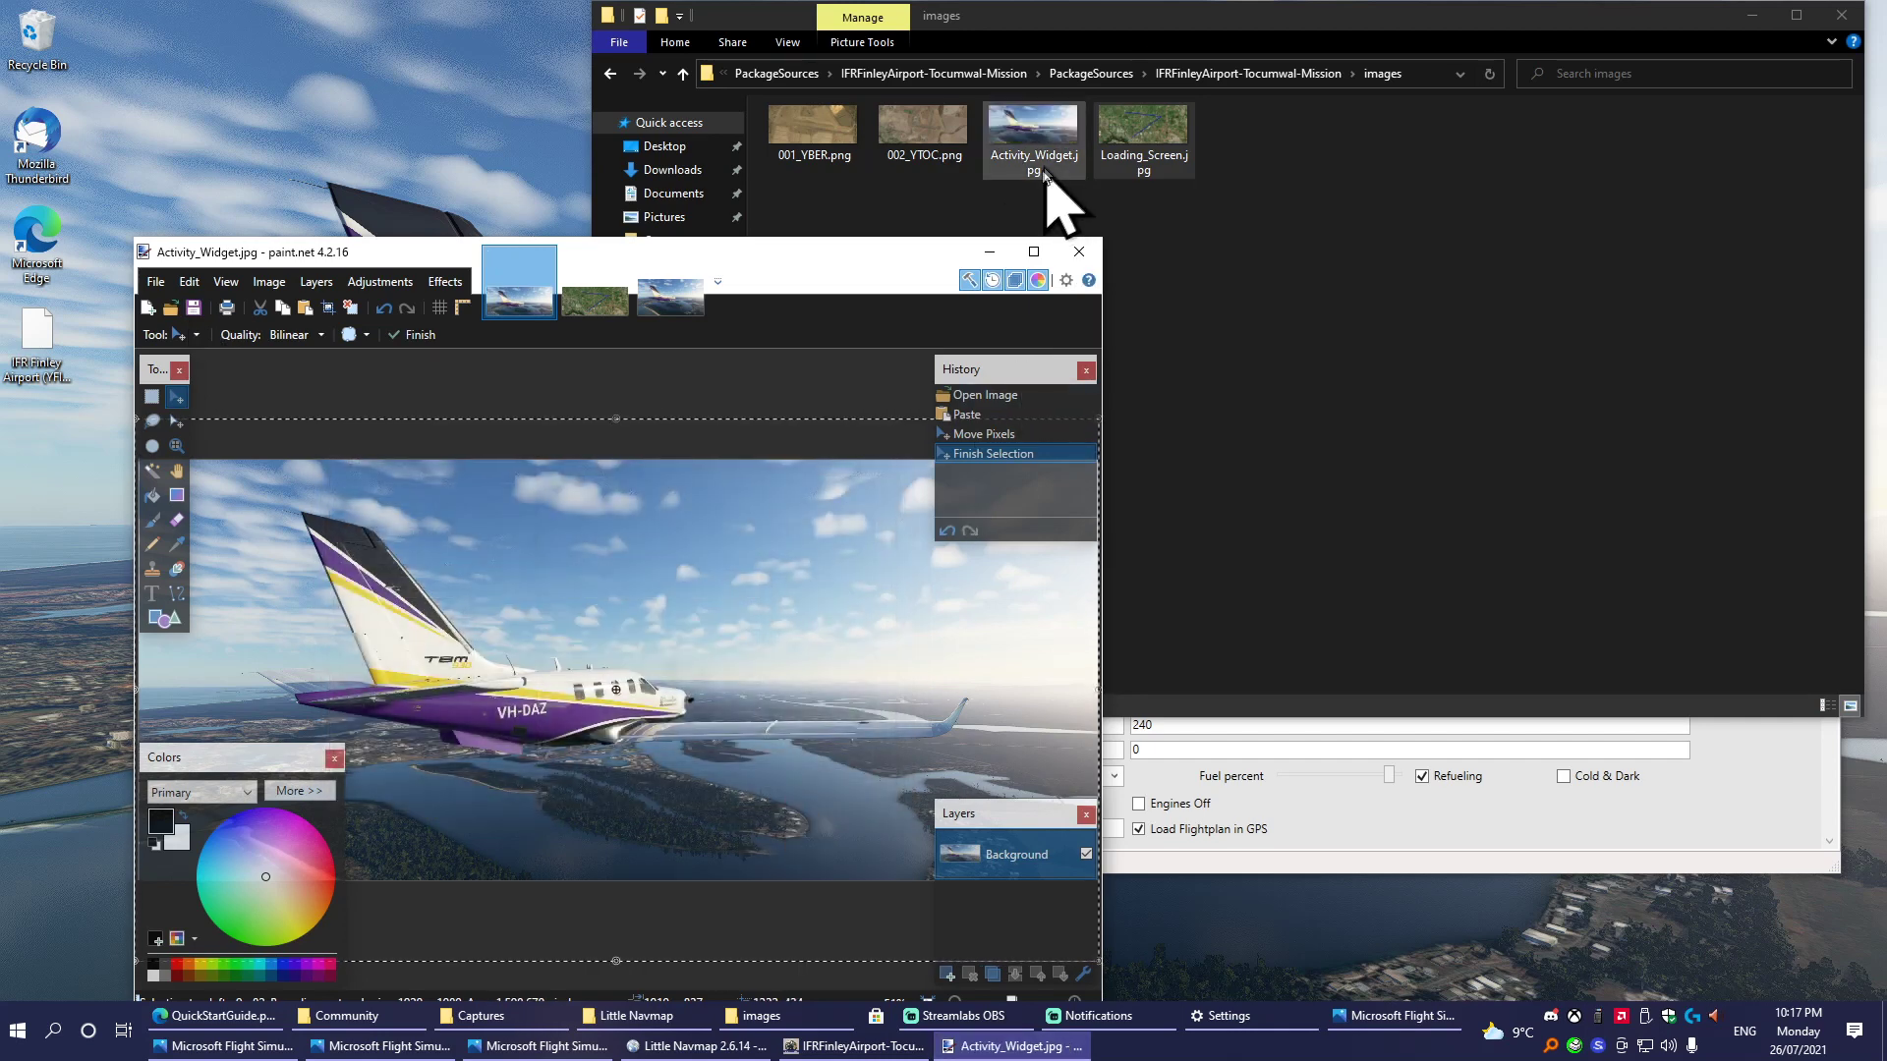
# Paste the screenshot into Loading_Screen.jpg with an expanded canvas, save at quality 95, and minimize paint.net.
pyautogui.click(617, 311)
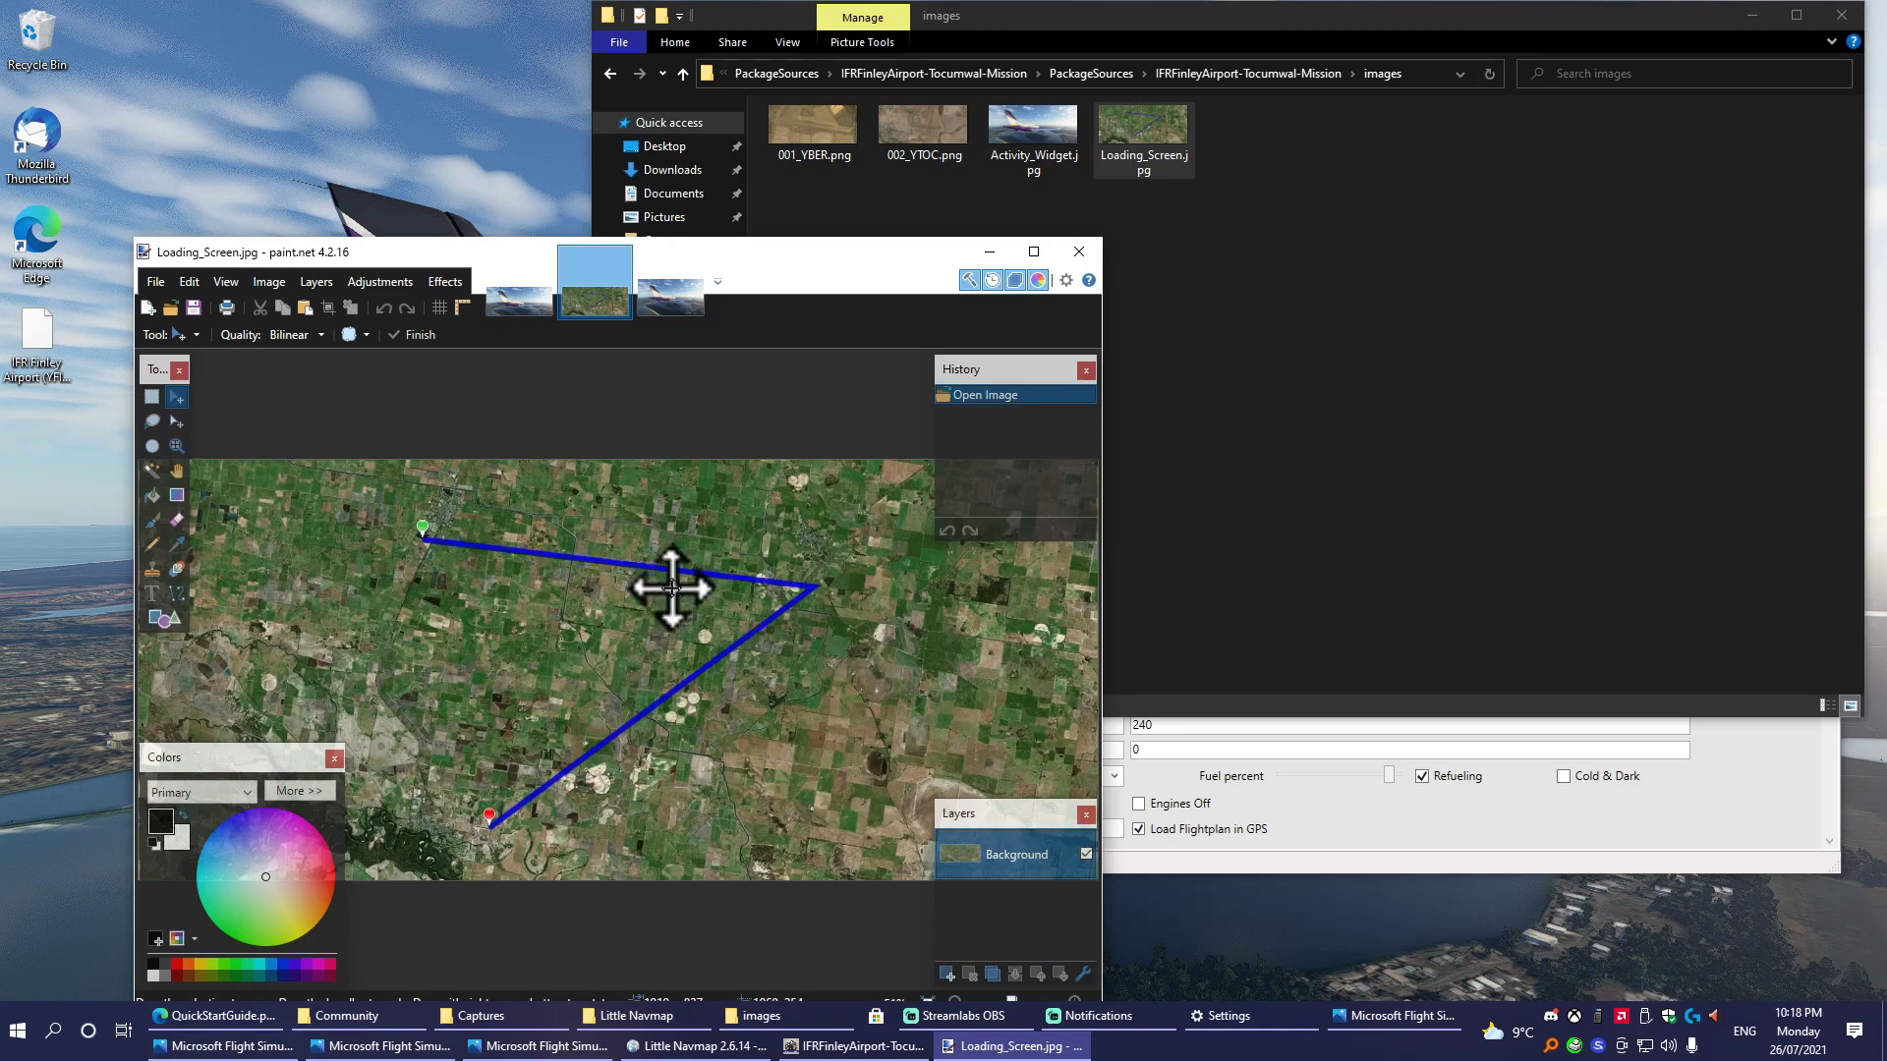
pyautogui.hotkey('ctrl', 'v')
pyautogui.click(594, 703)
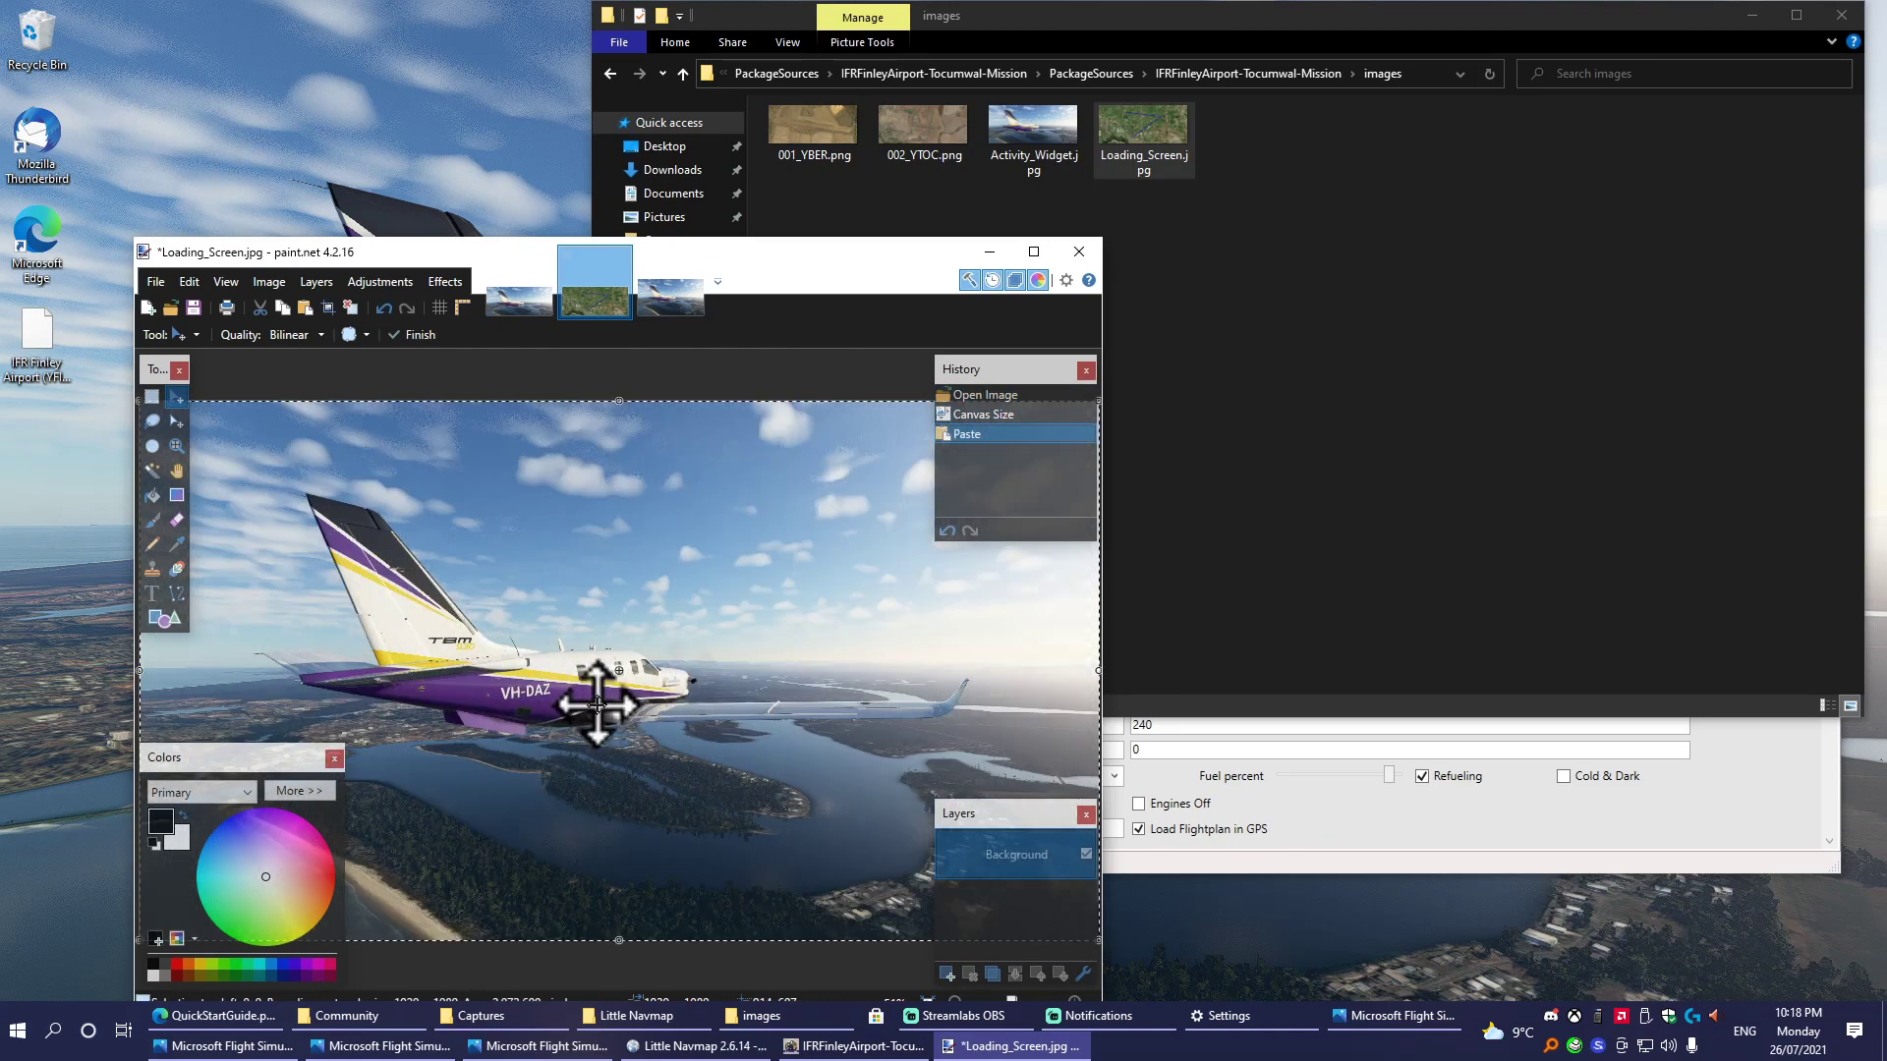
pyautogui.click(193, 309)
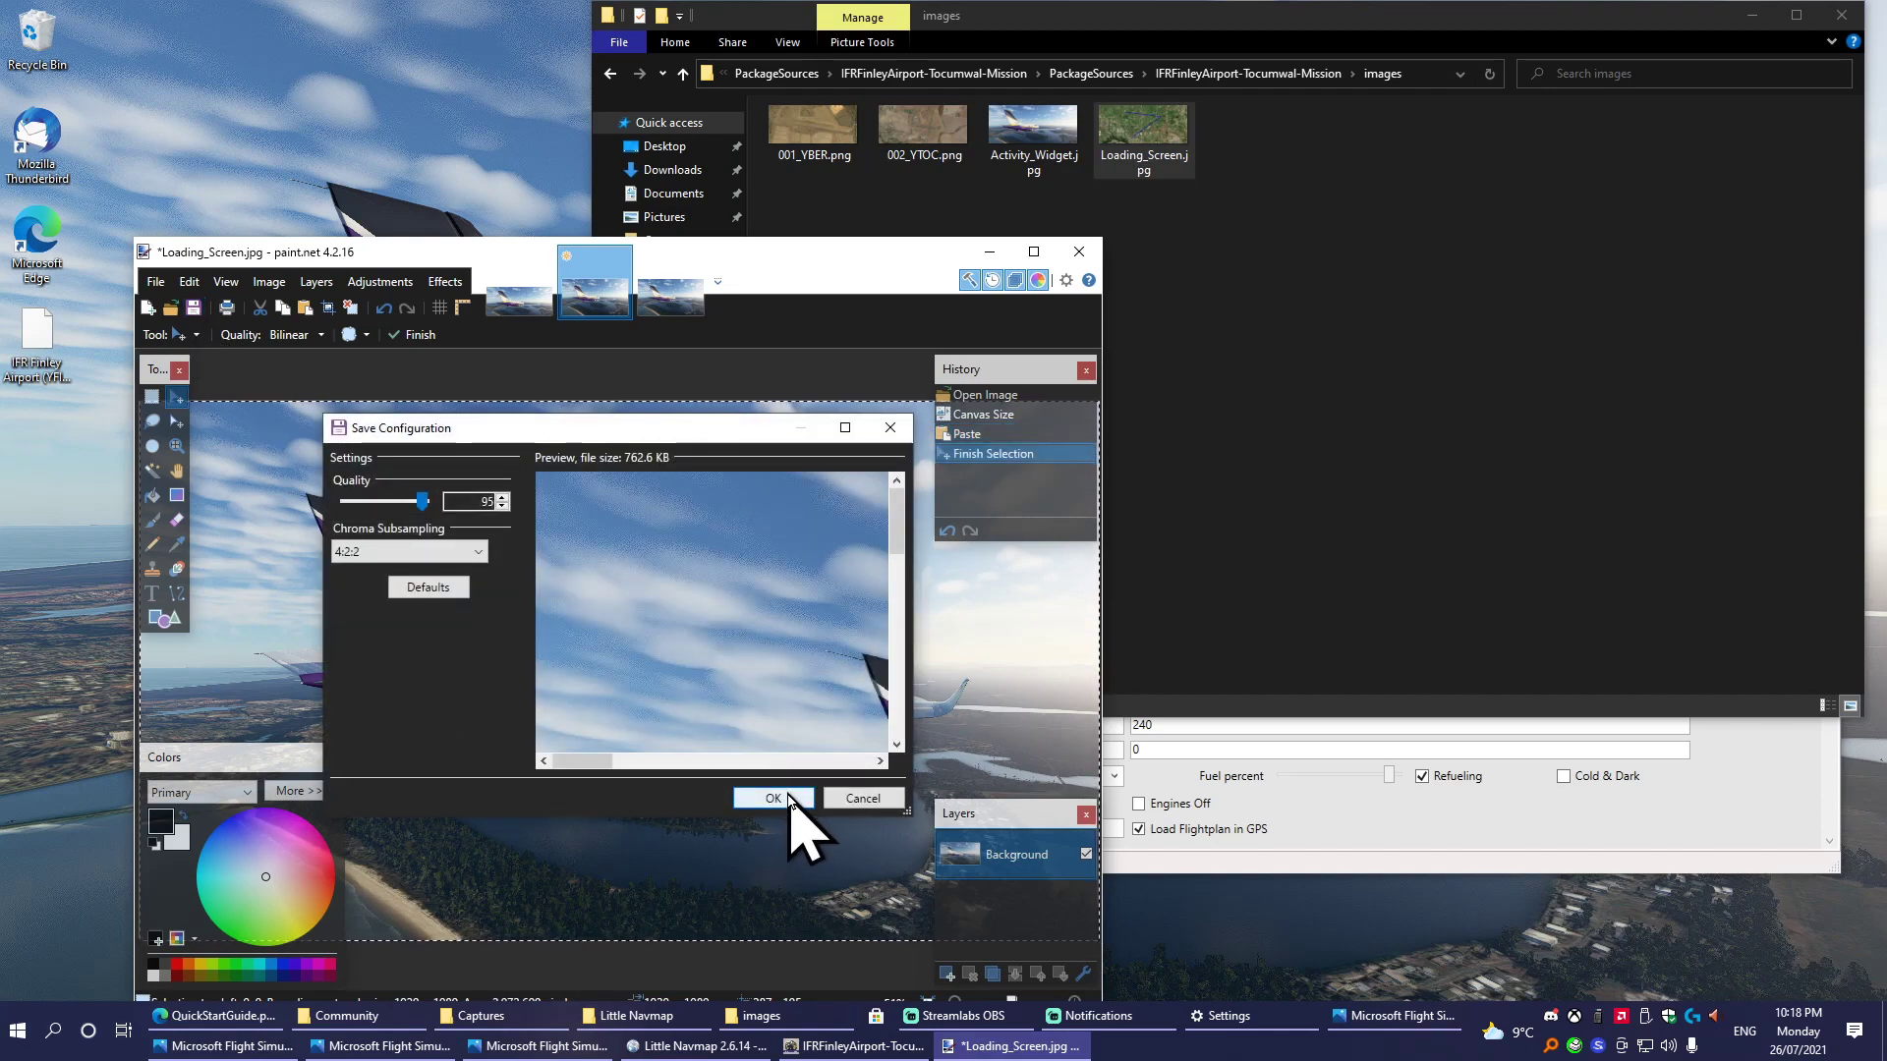
pyautogui.click(776, 798)
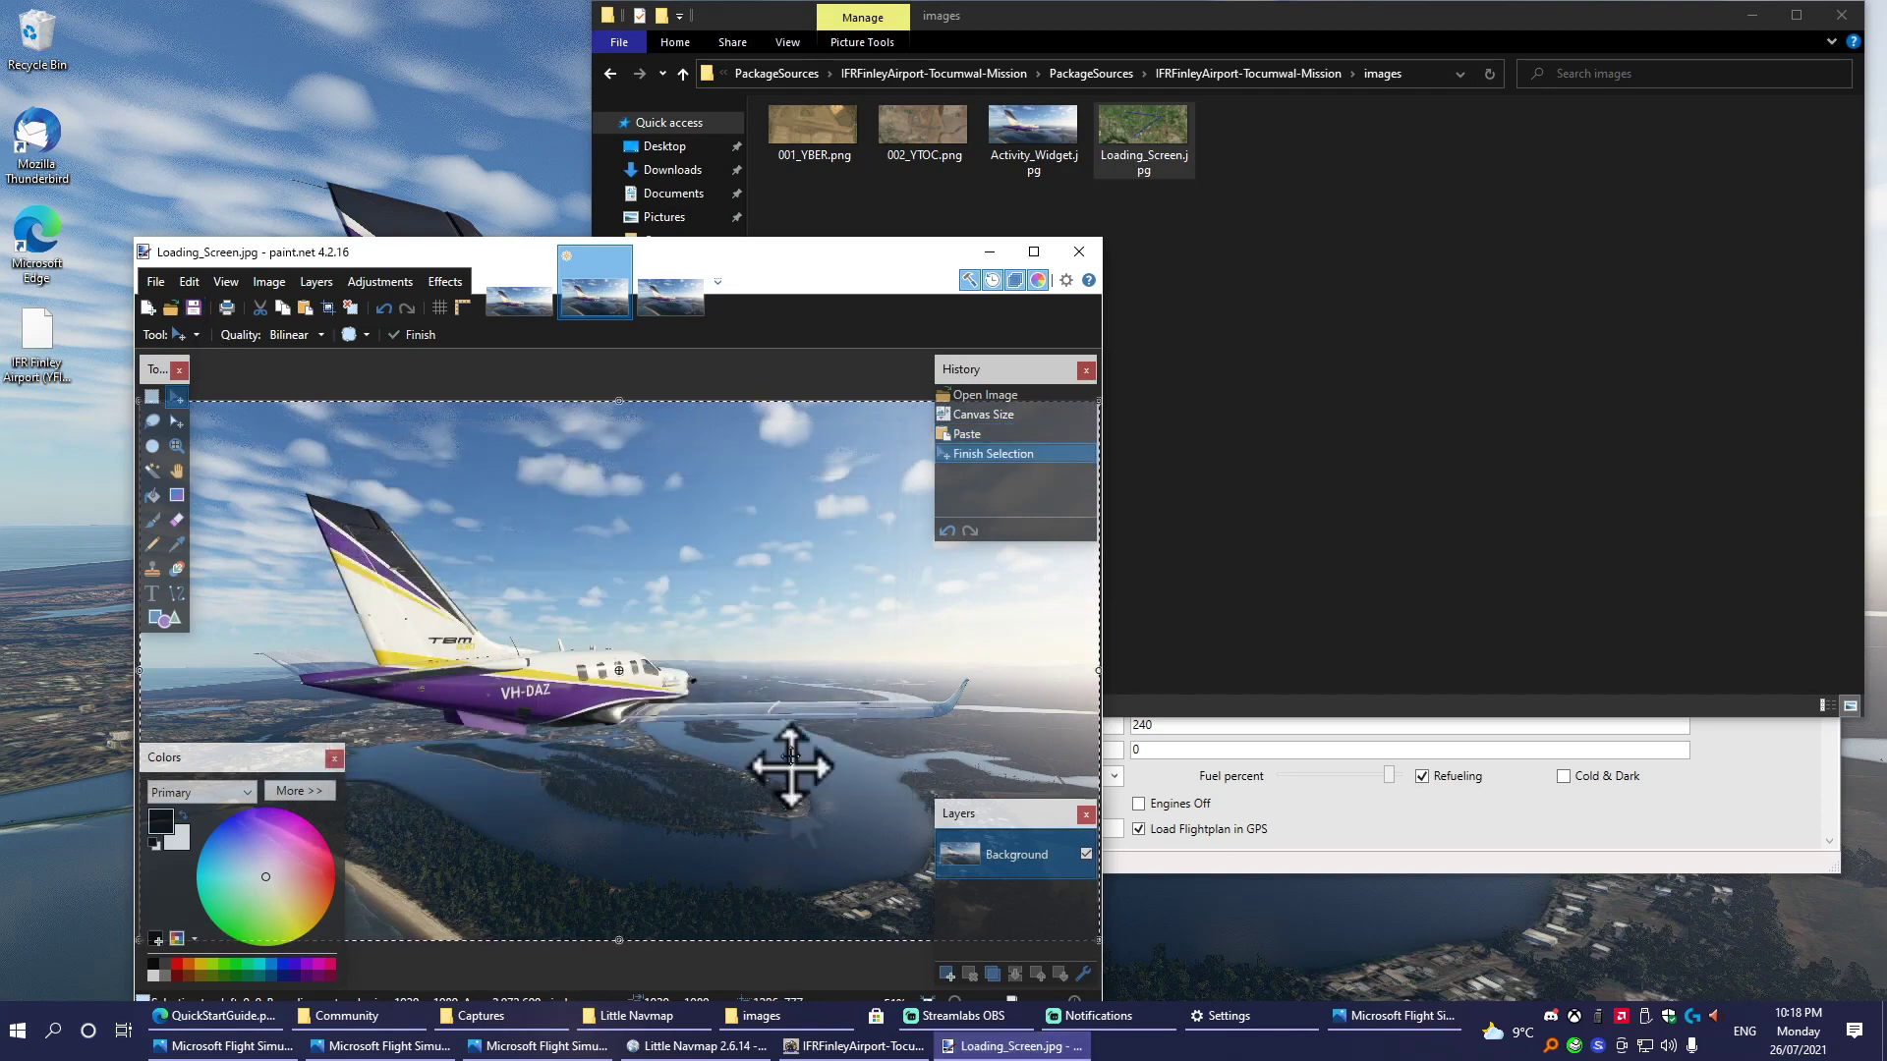
pyautogui.click(988, 252)
# Generate the bush trip, replacing the old directory, then compile it and copy it into Community.
pyautogui.click(553, 308)
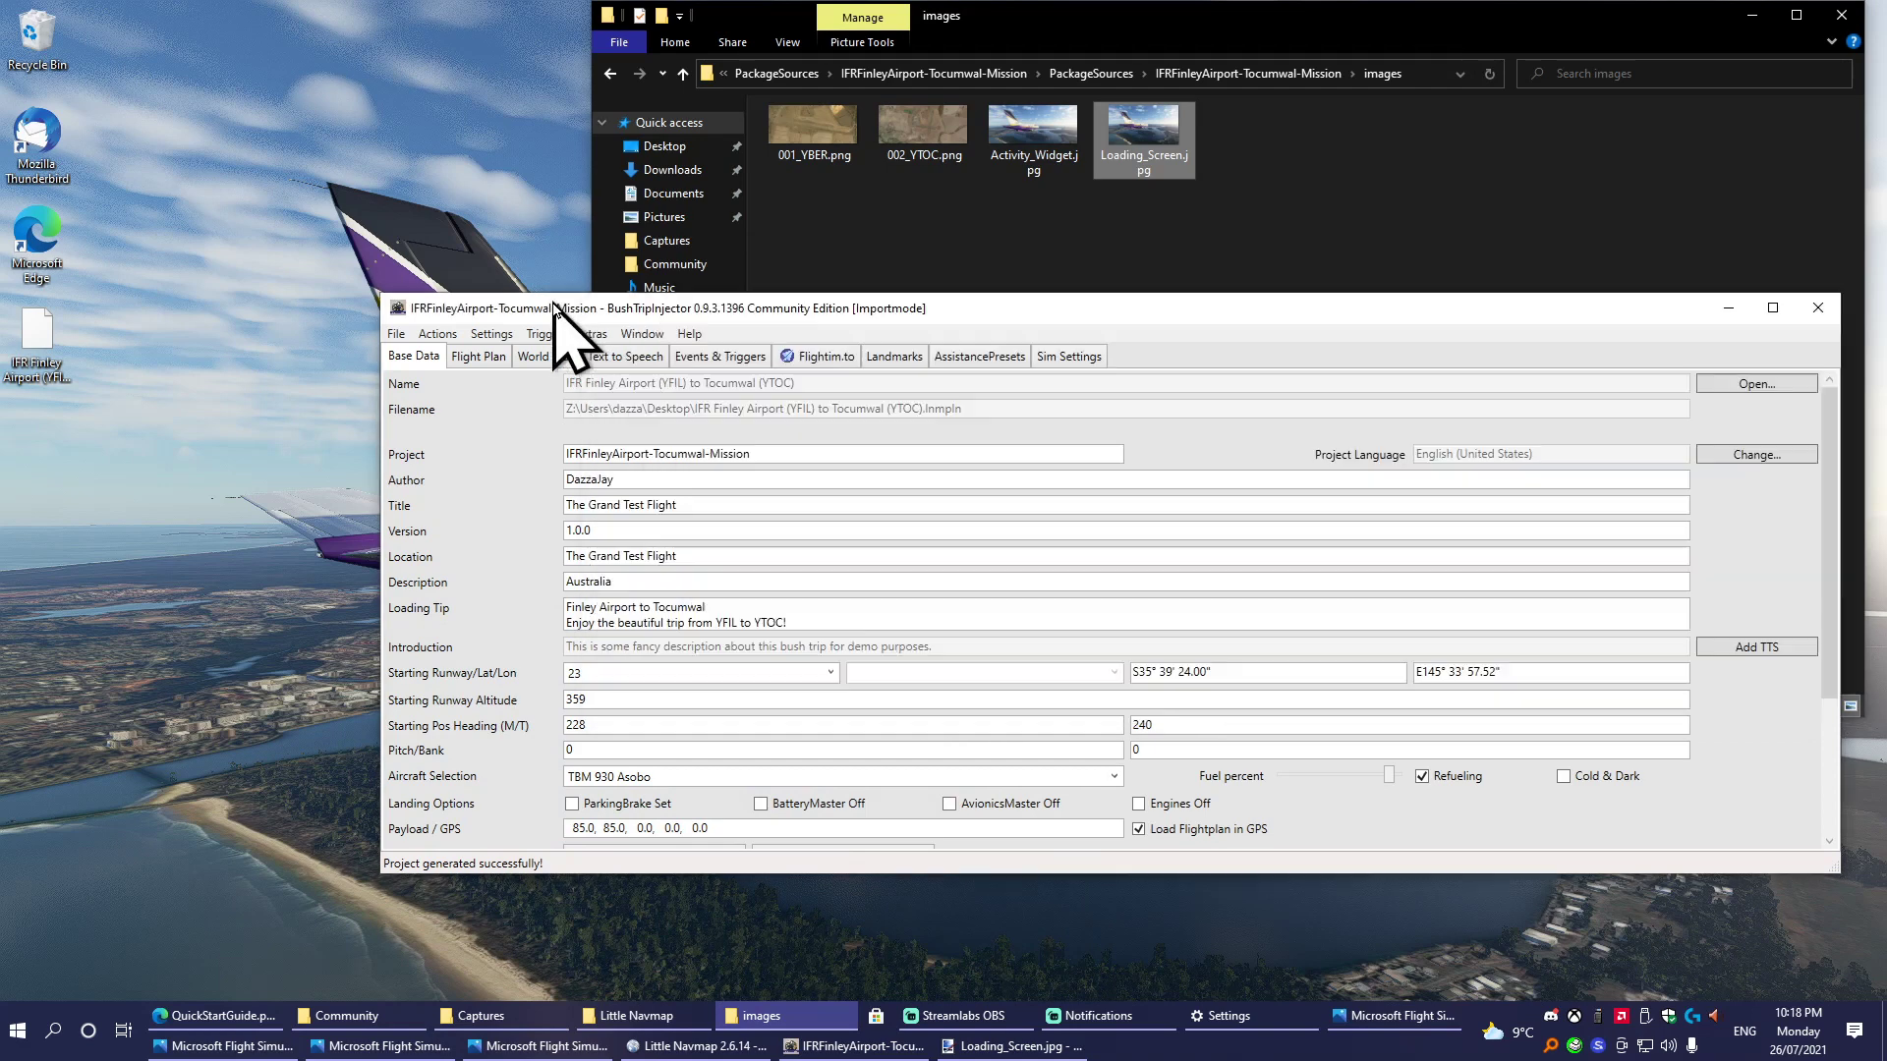
pyautogui.click(438, 334)
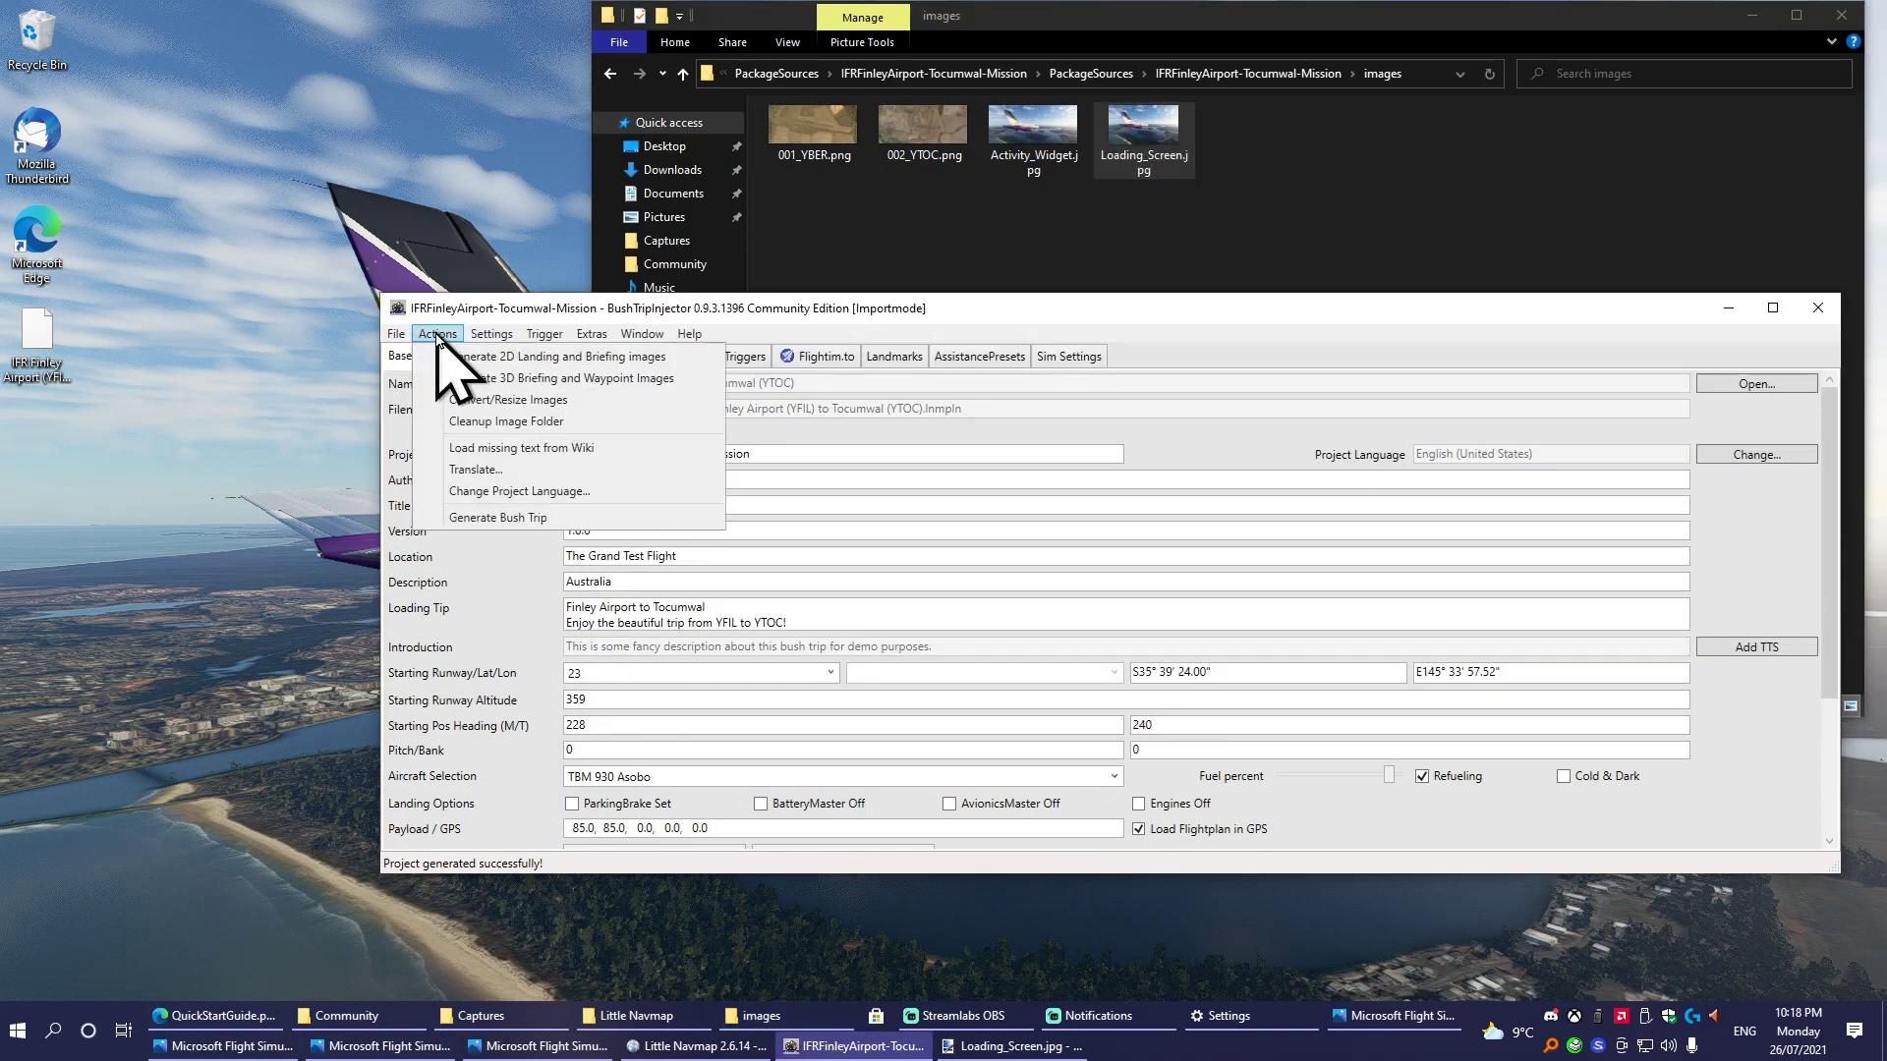
pyautogui.click(588, 518)
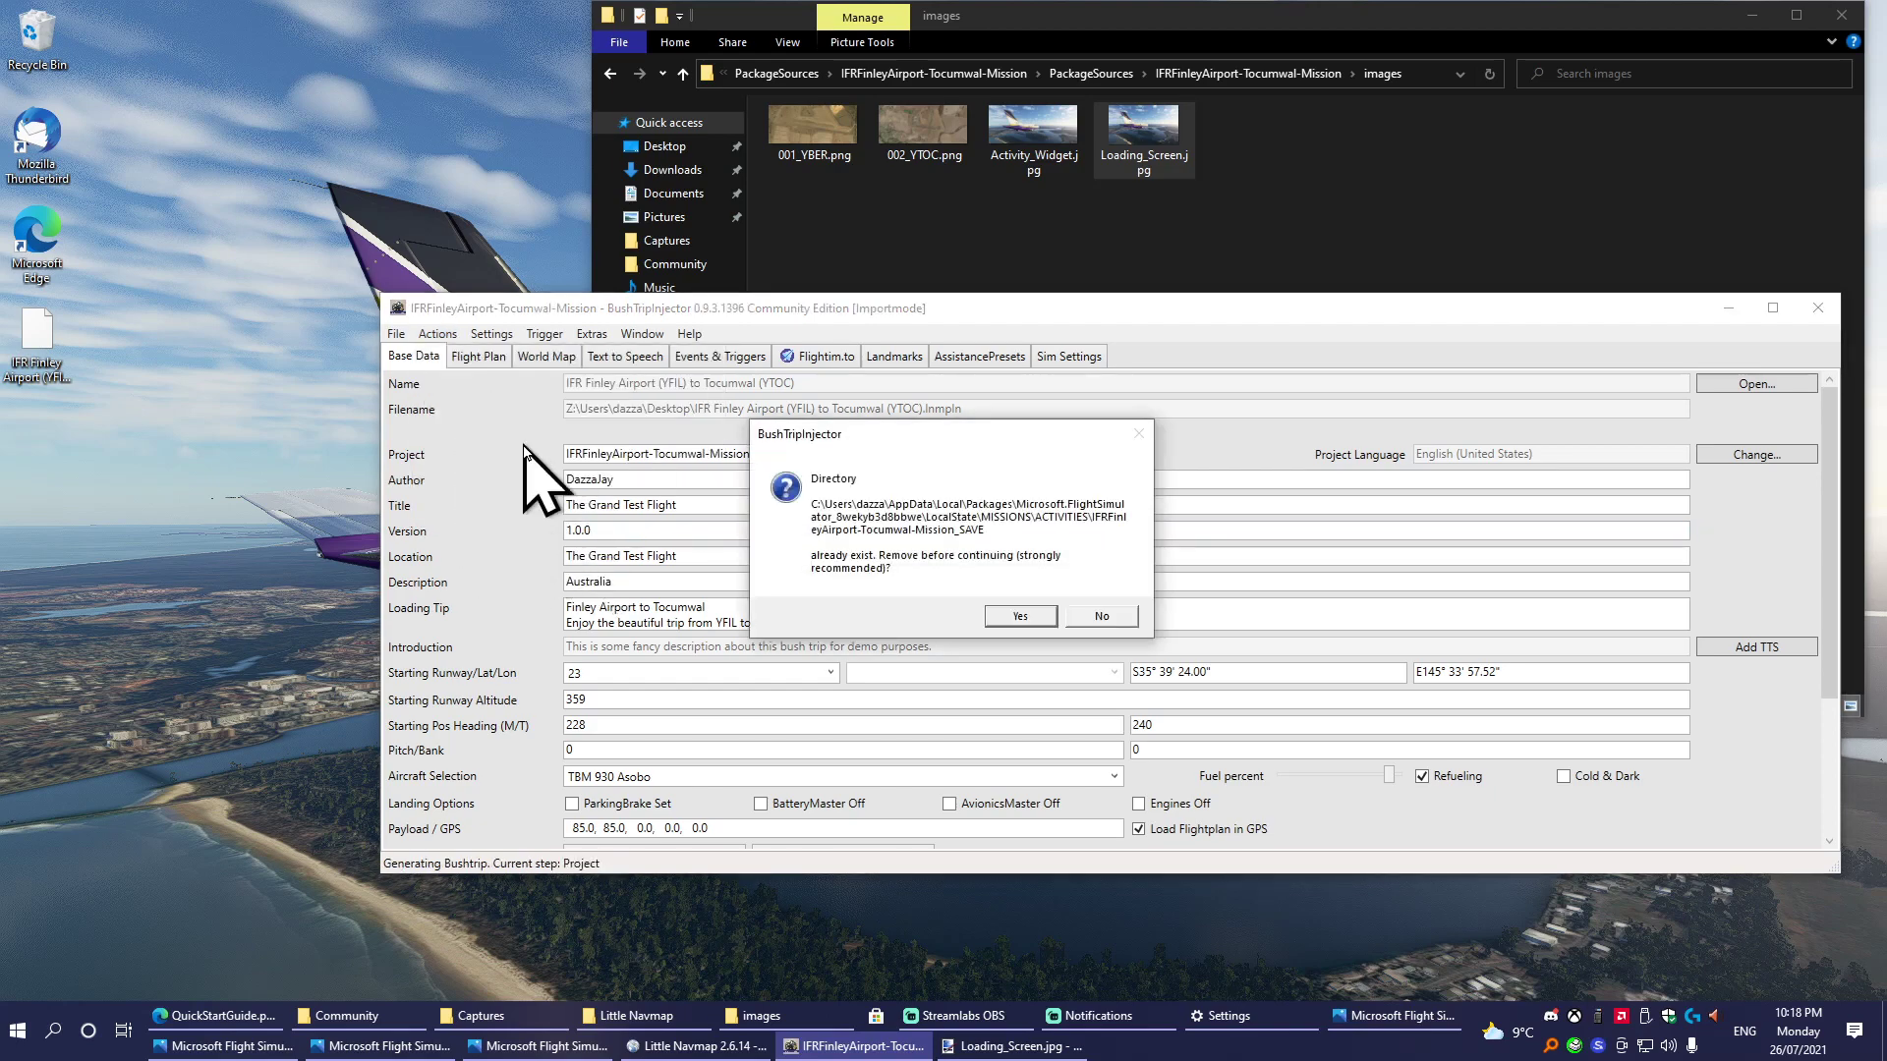
pyautogui.click(1023, 617)
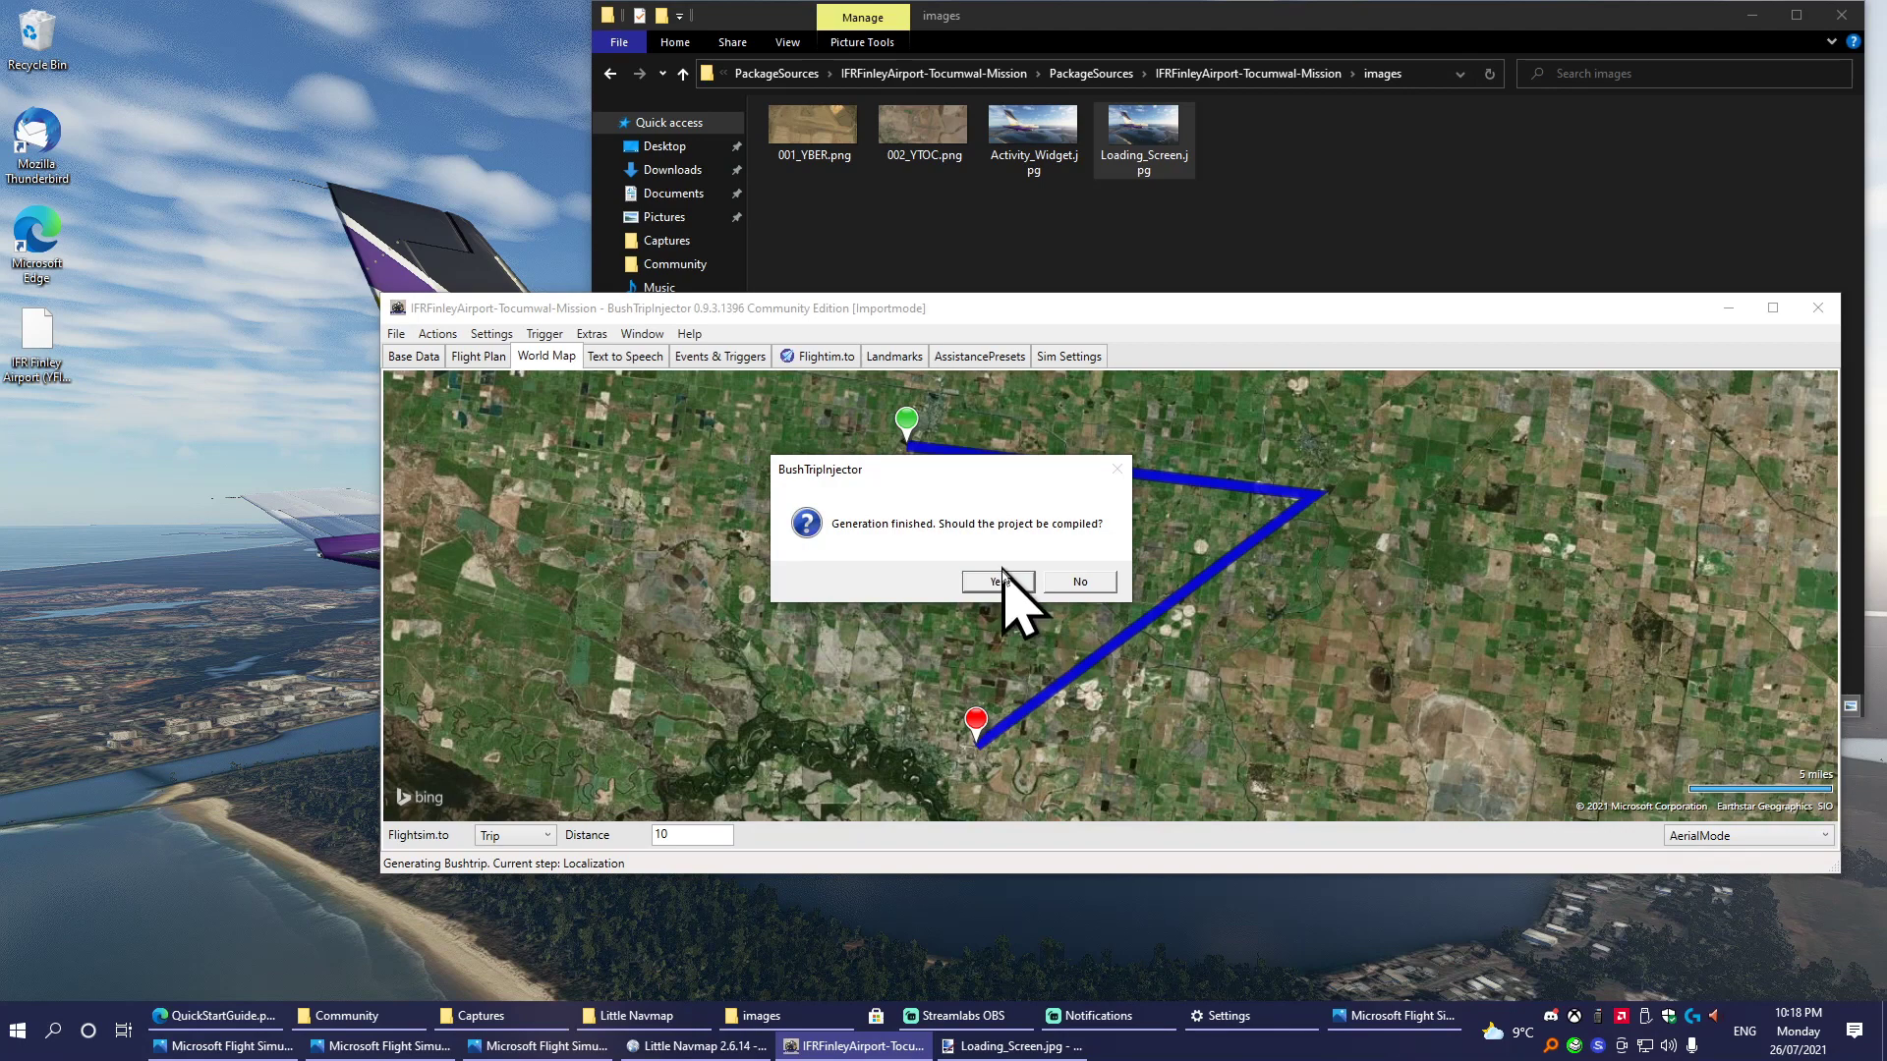
pyautogui.click(999, 581)
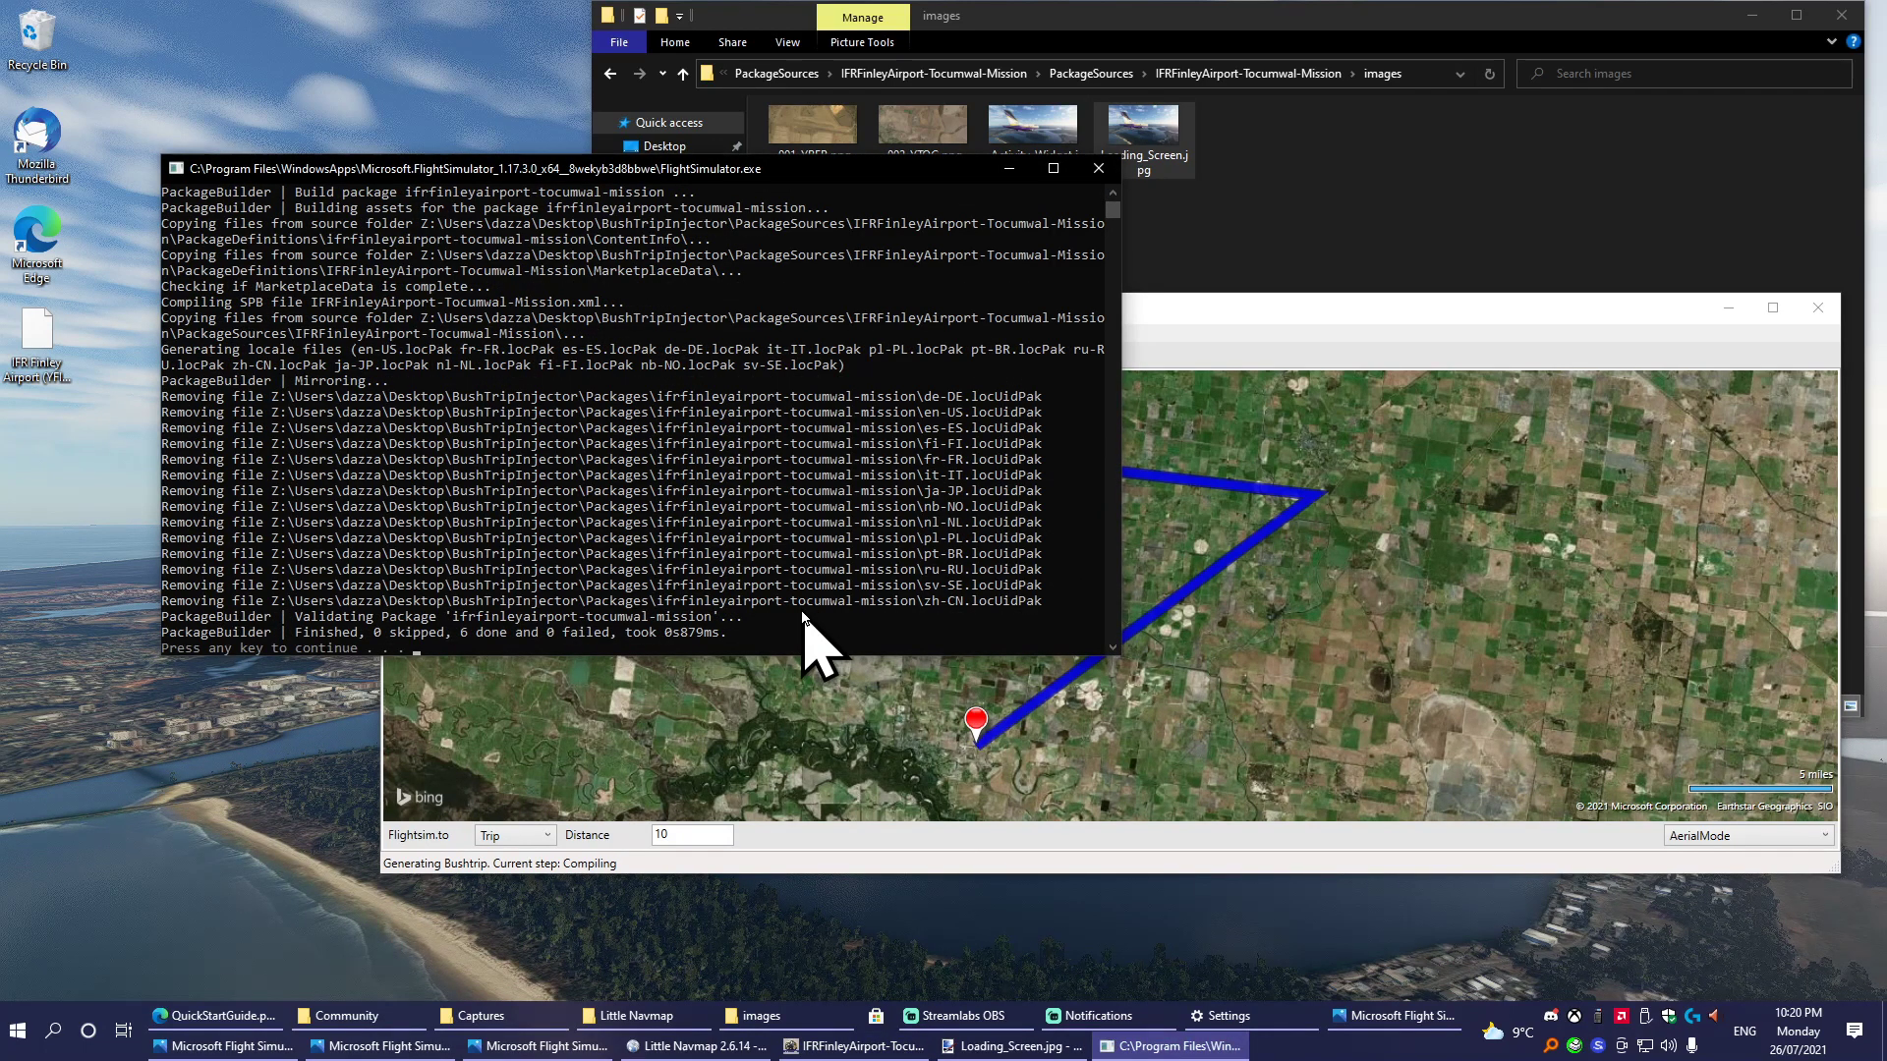
pyautogui.press('Return')
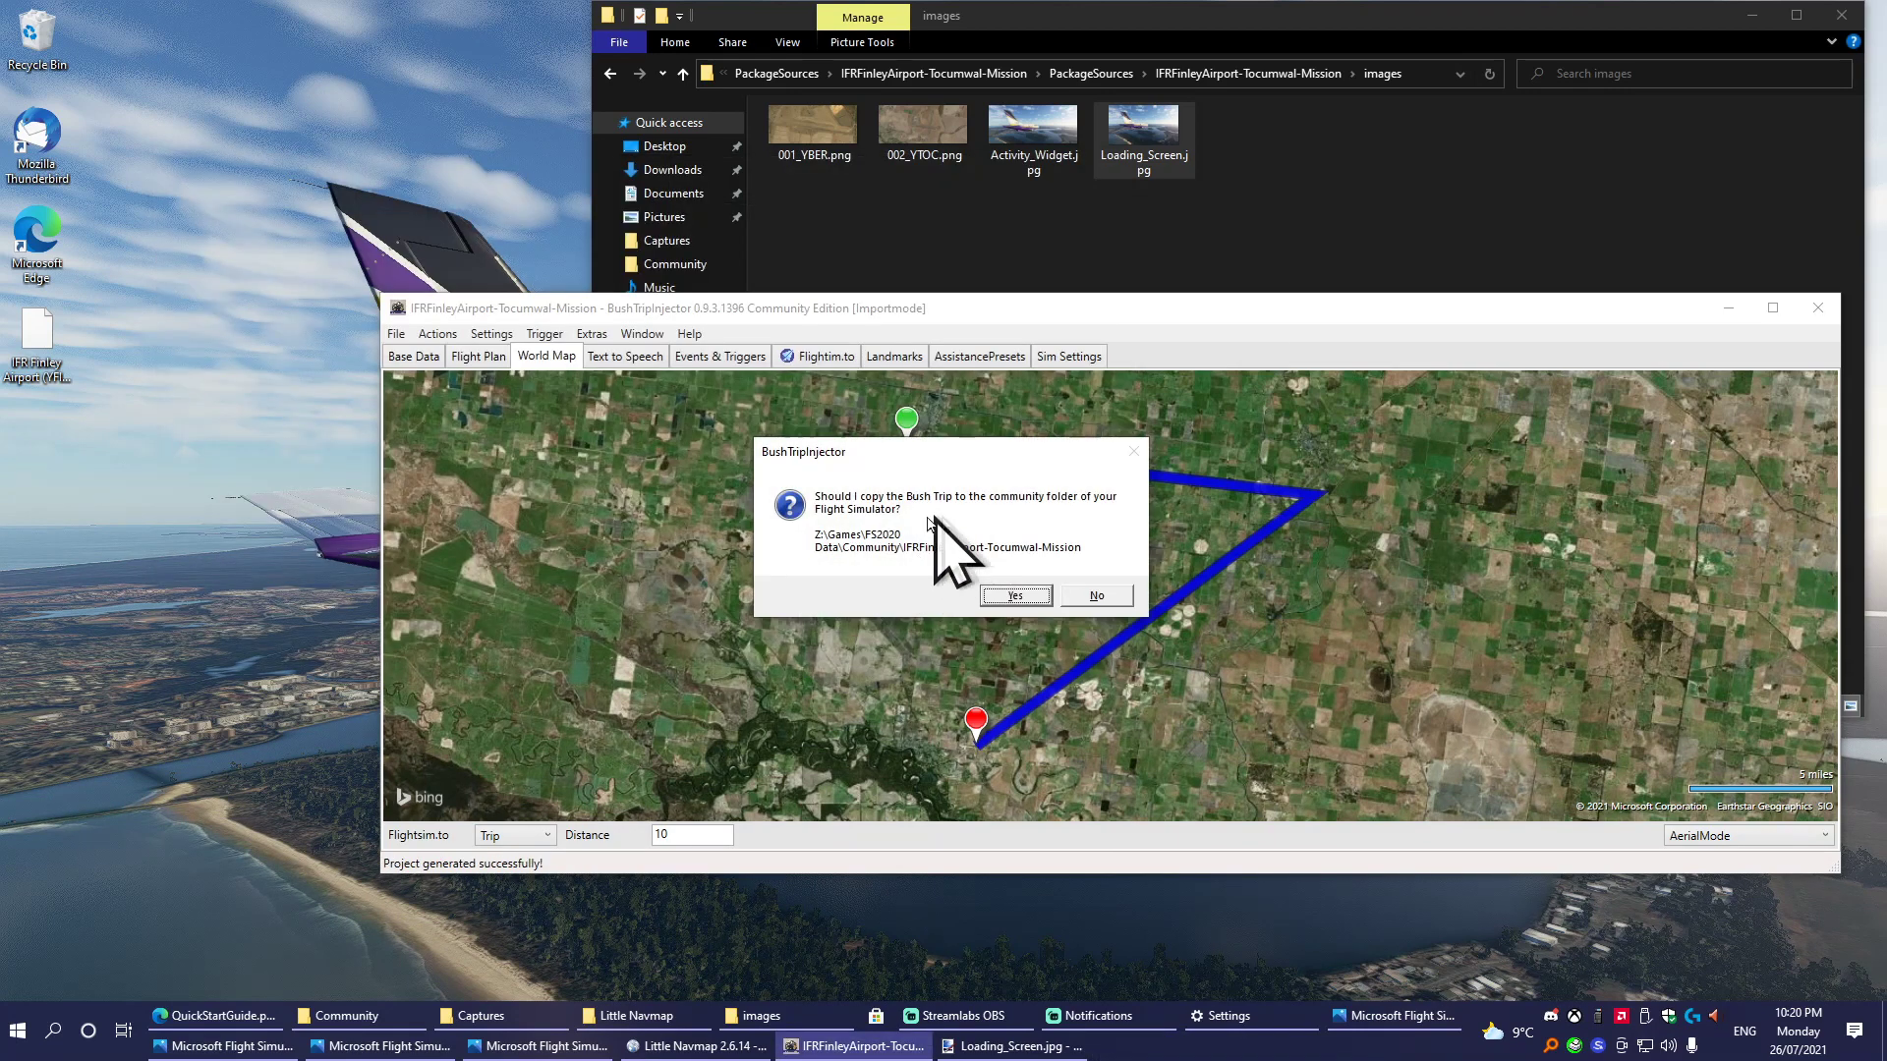
pyautogui.click(1013, 596)
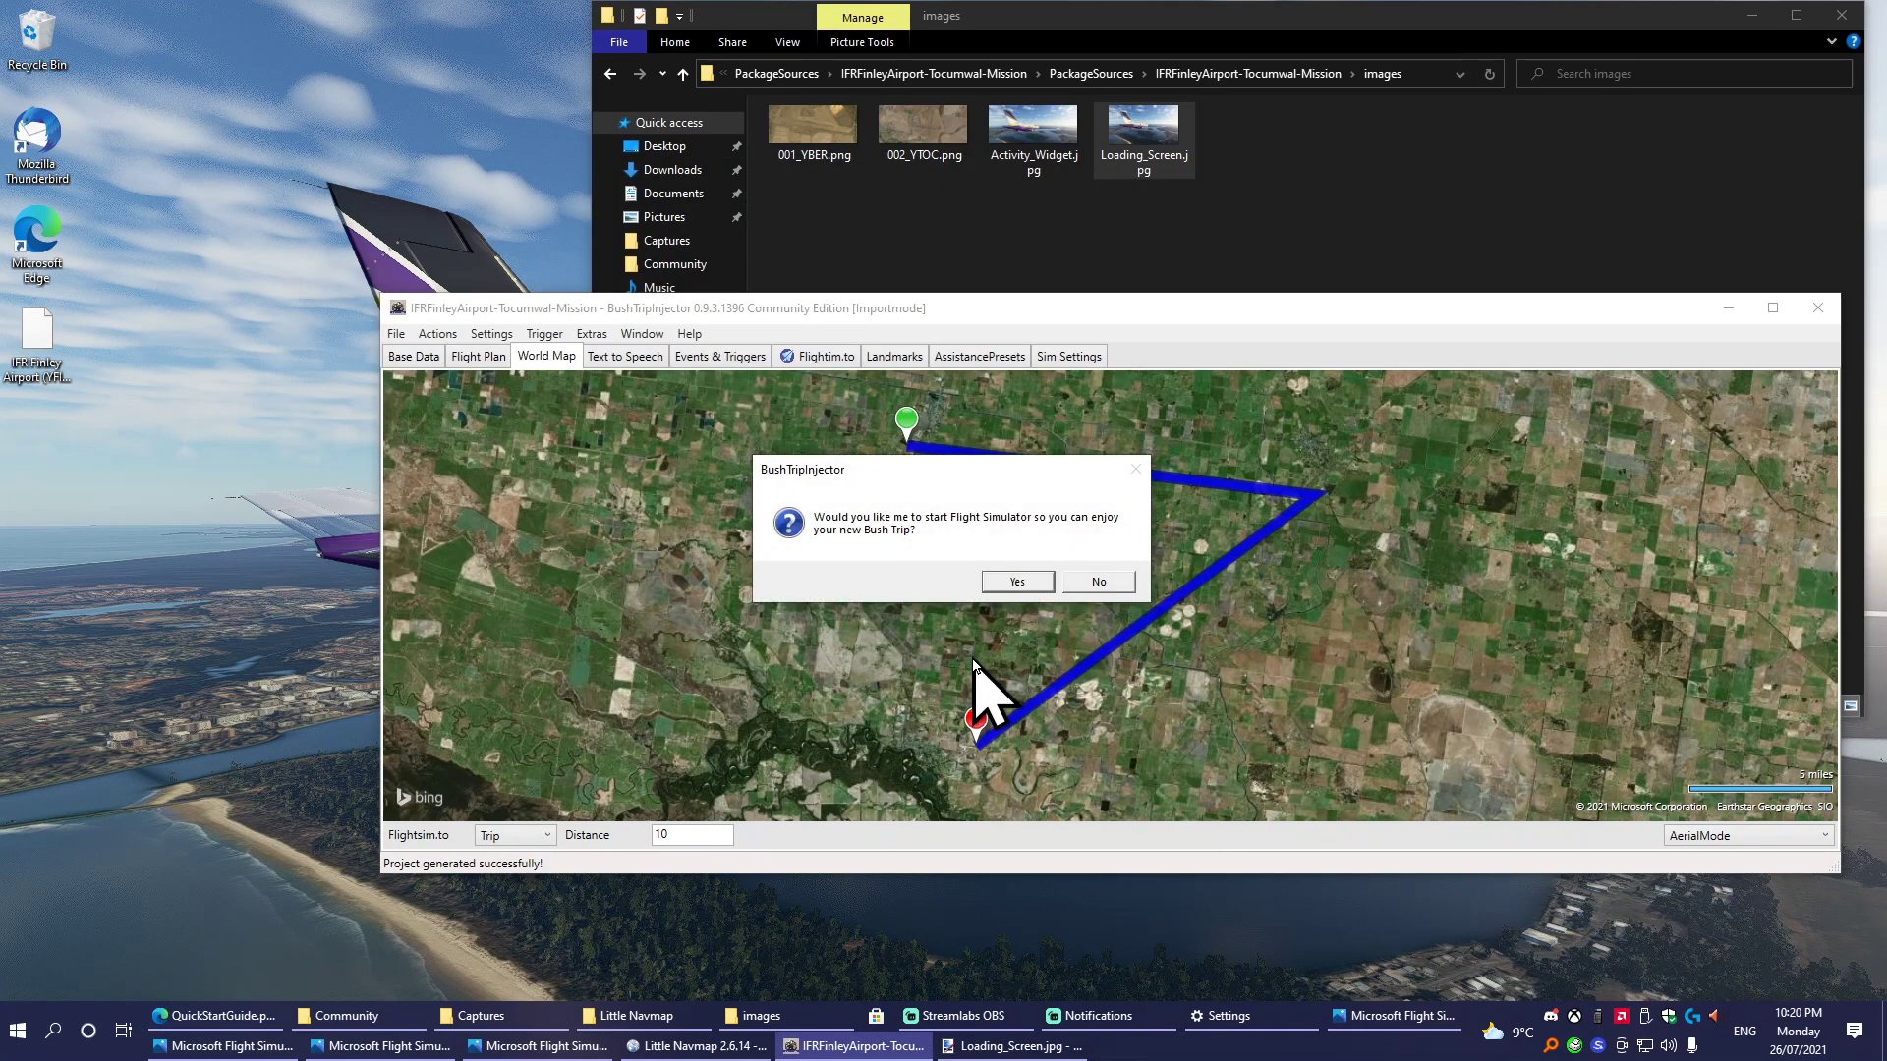
# Start the simulator and launch The Grand Test Flight's first leg from Finley Airport.
pyautogui.click(1022, 582)
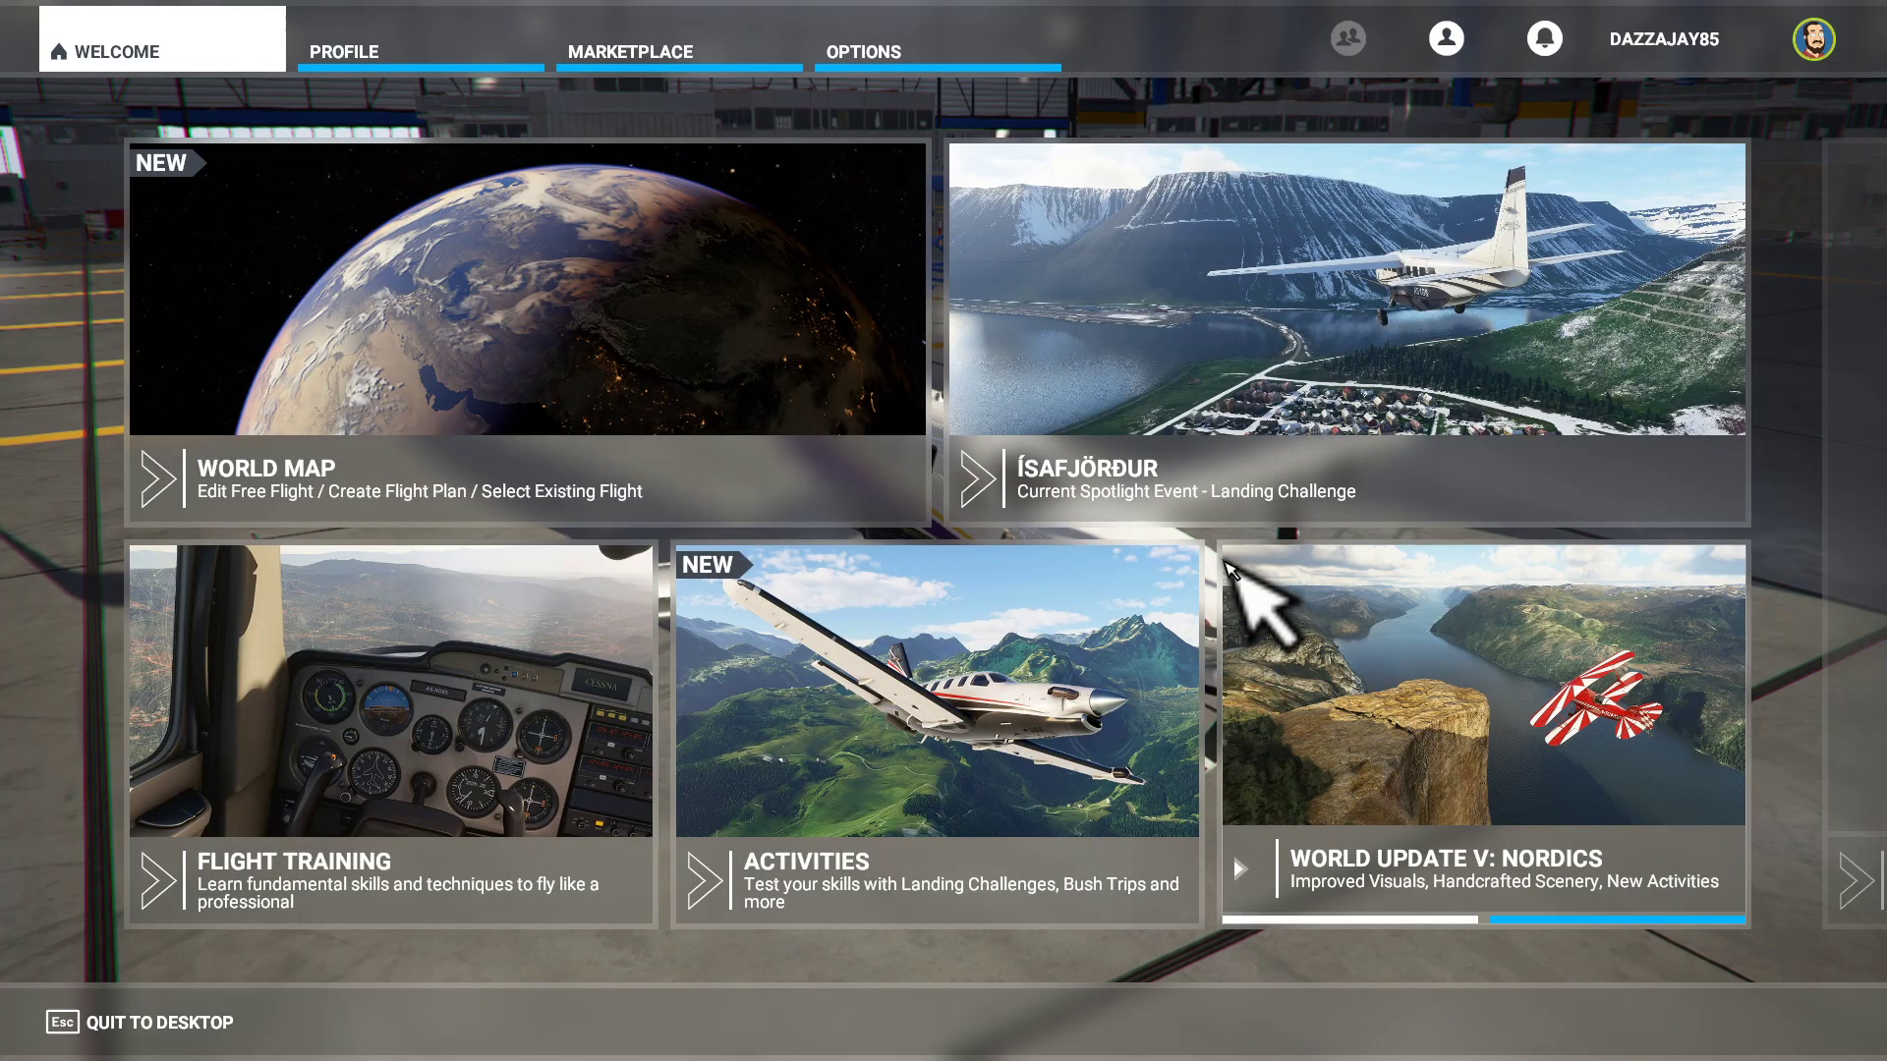
pyautogui.click(947, 742)
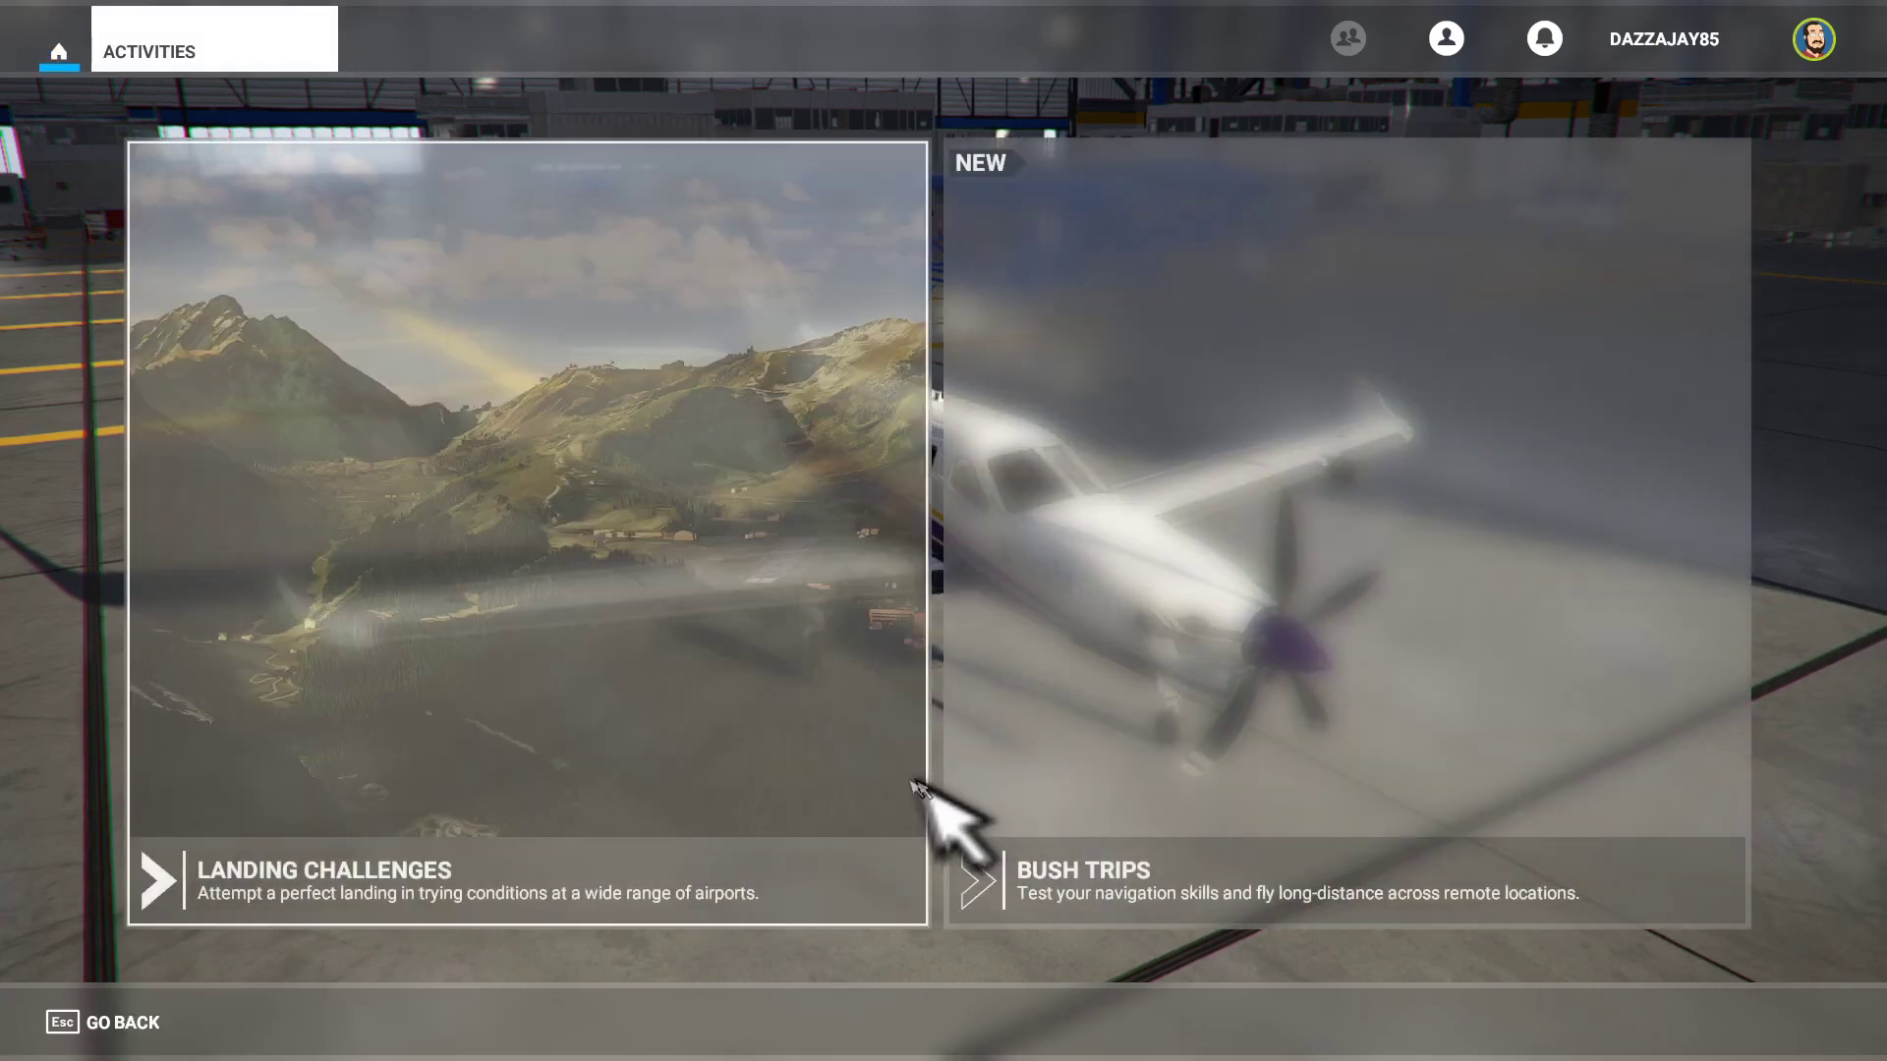
pyautogui.click(1282, 513)
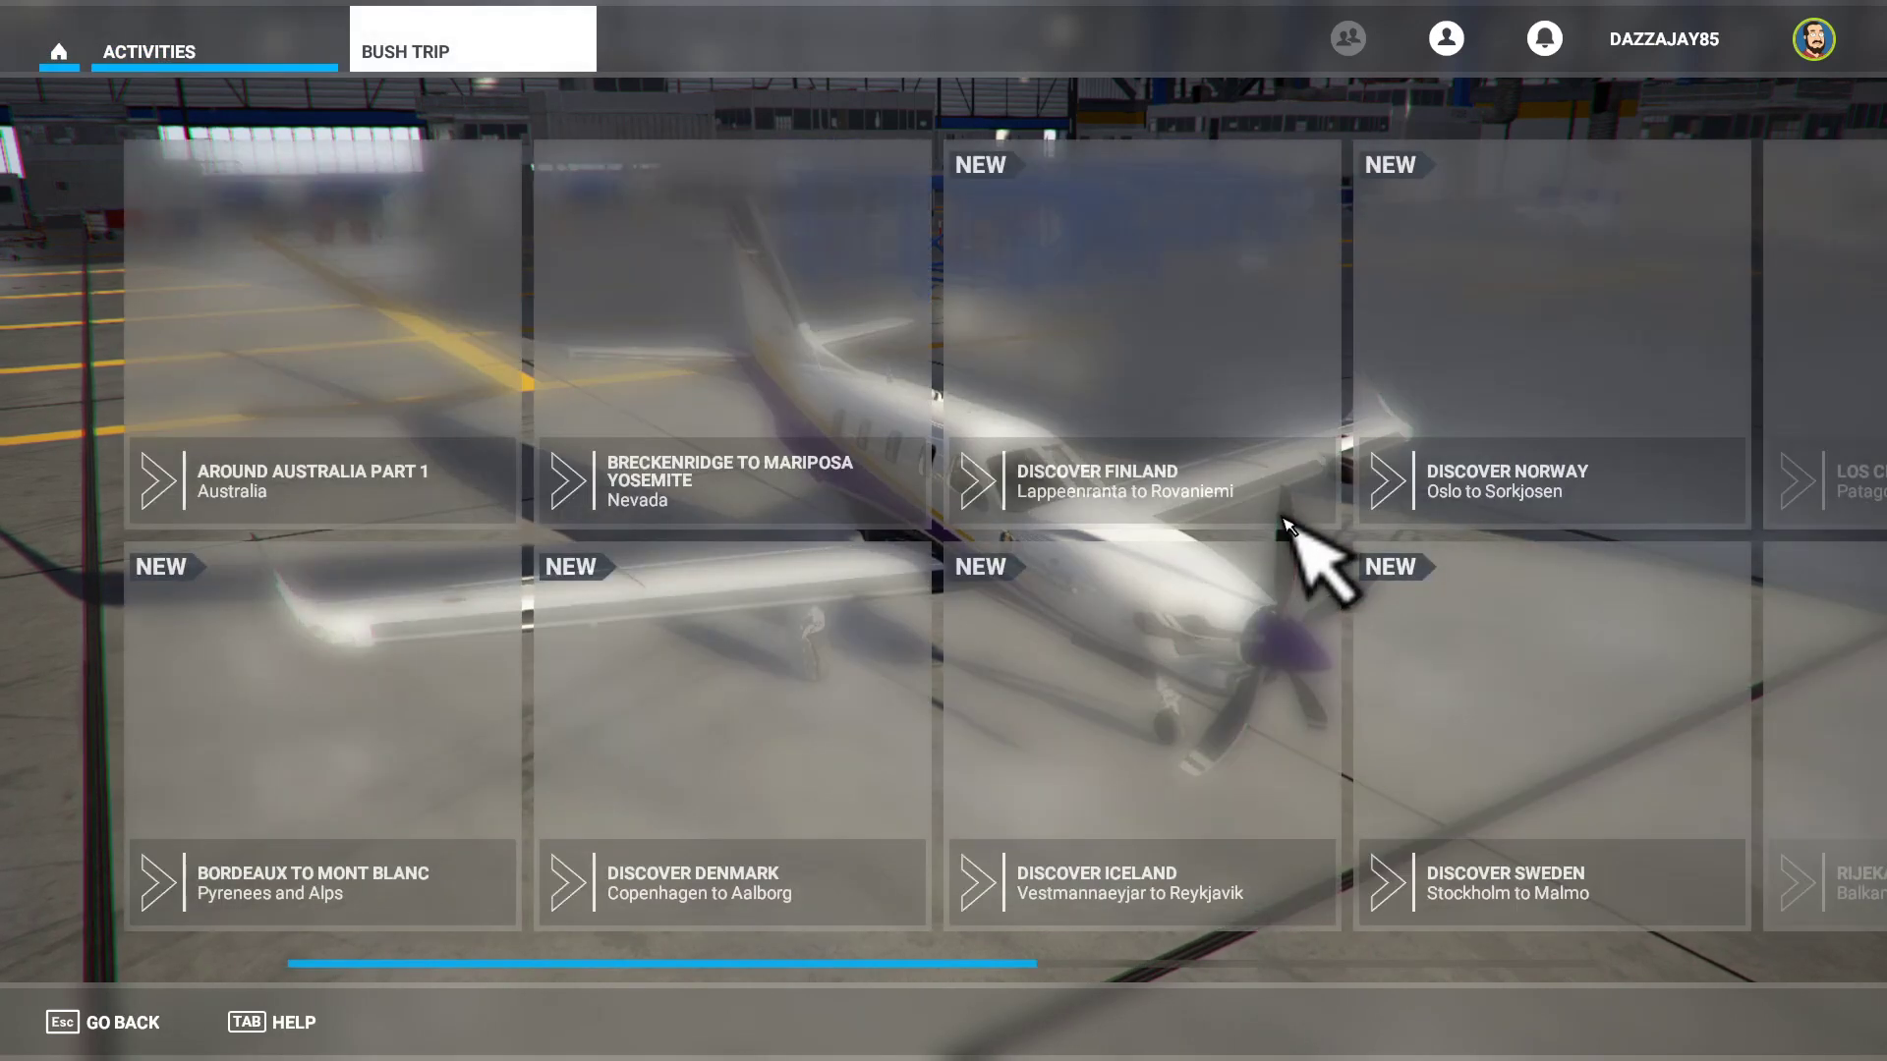
pyautogui.scroll(-3, 1204, 599)
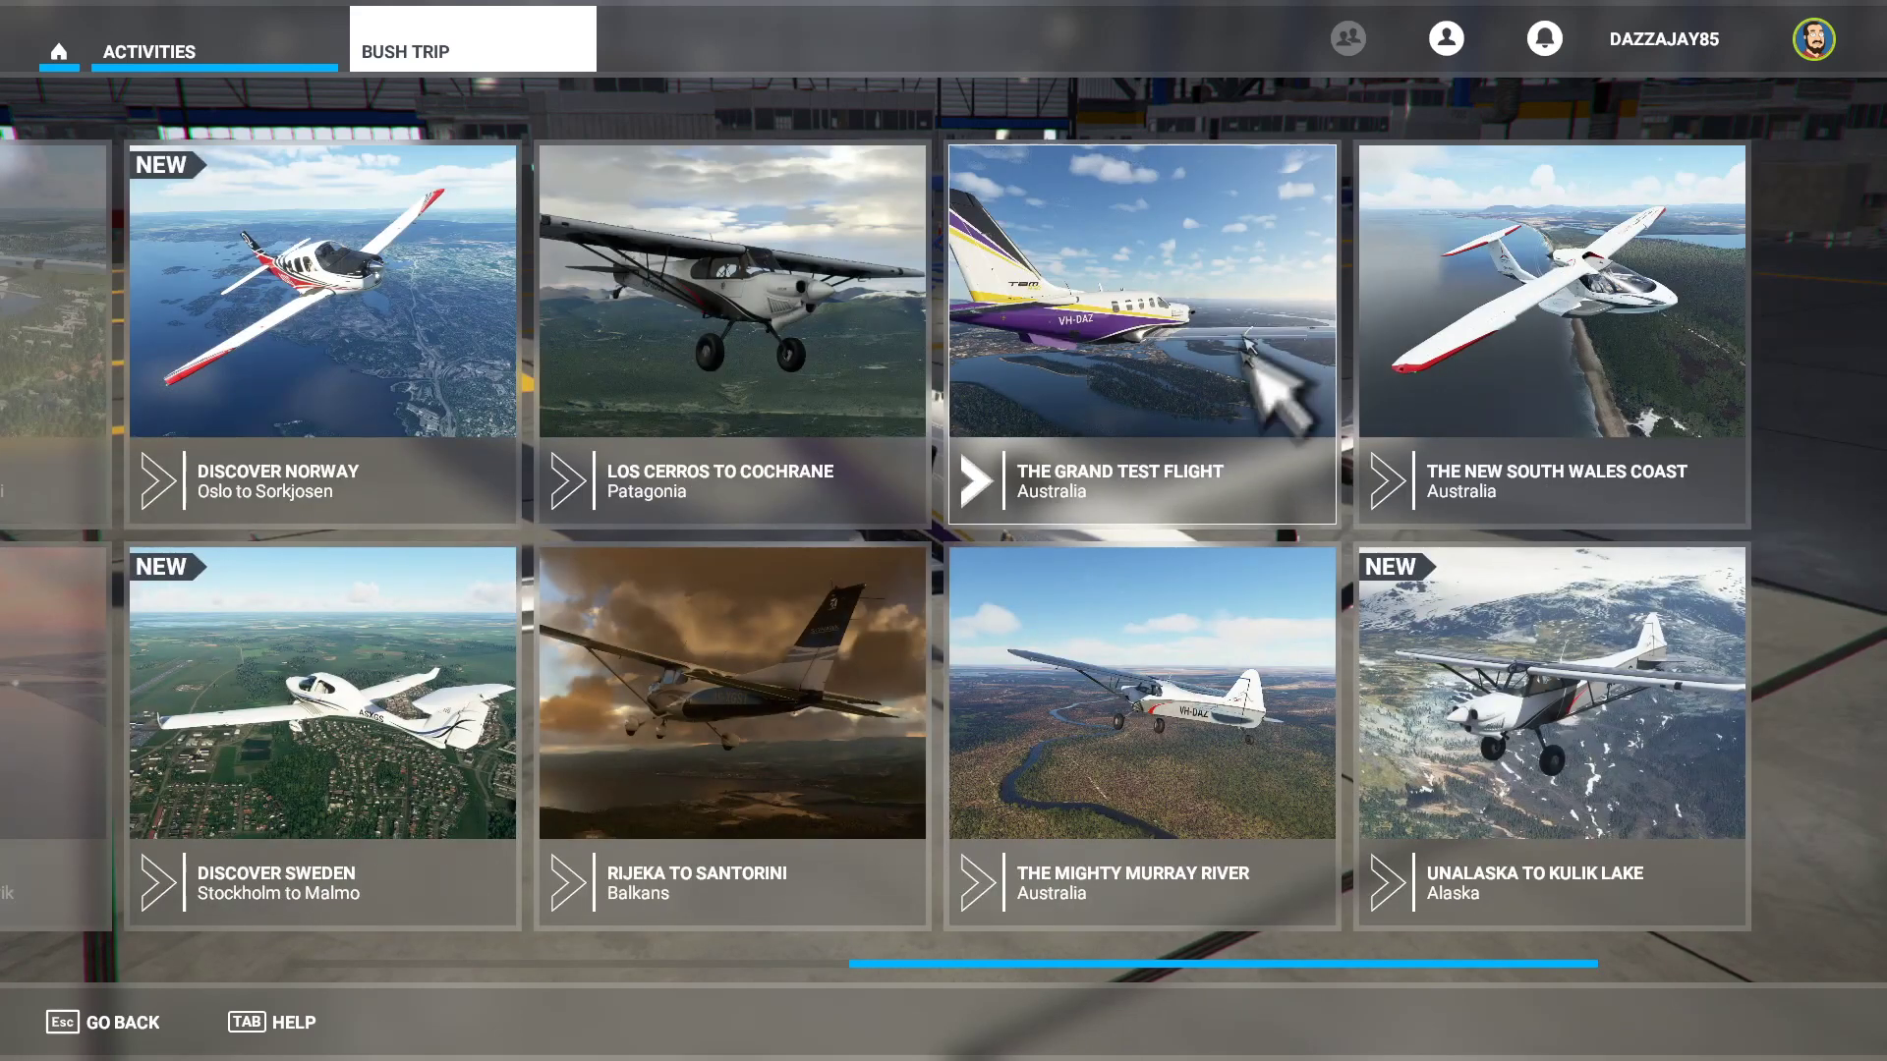
pyautogui.click(1167, 323)
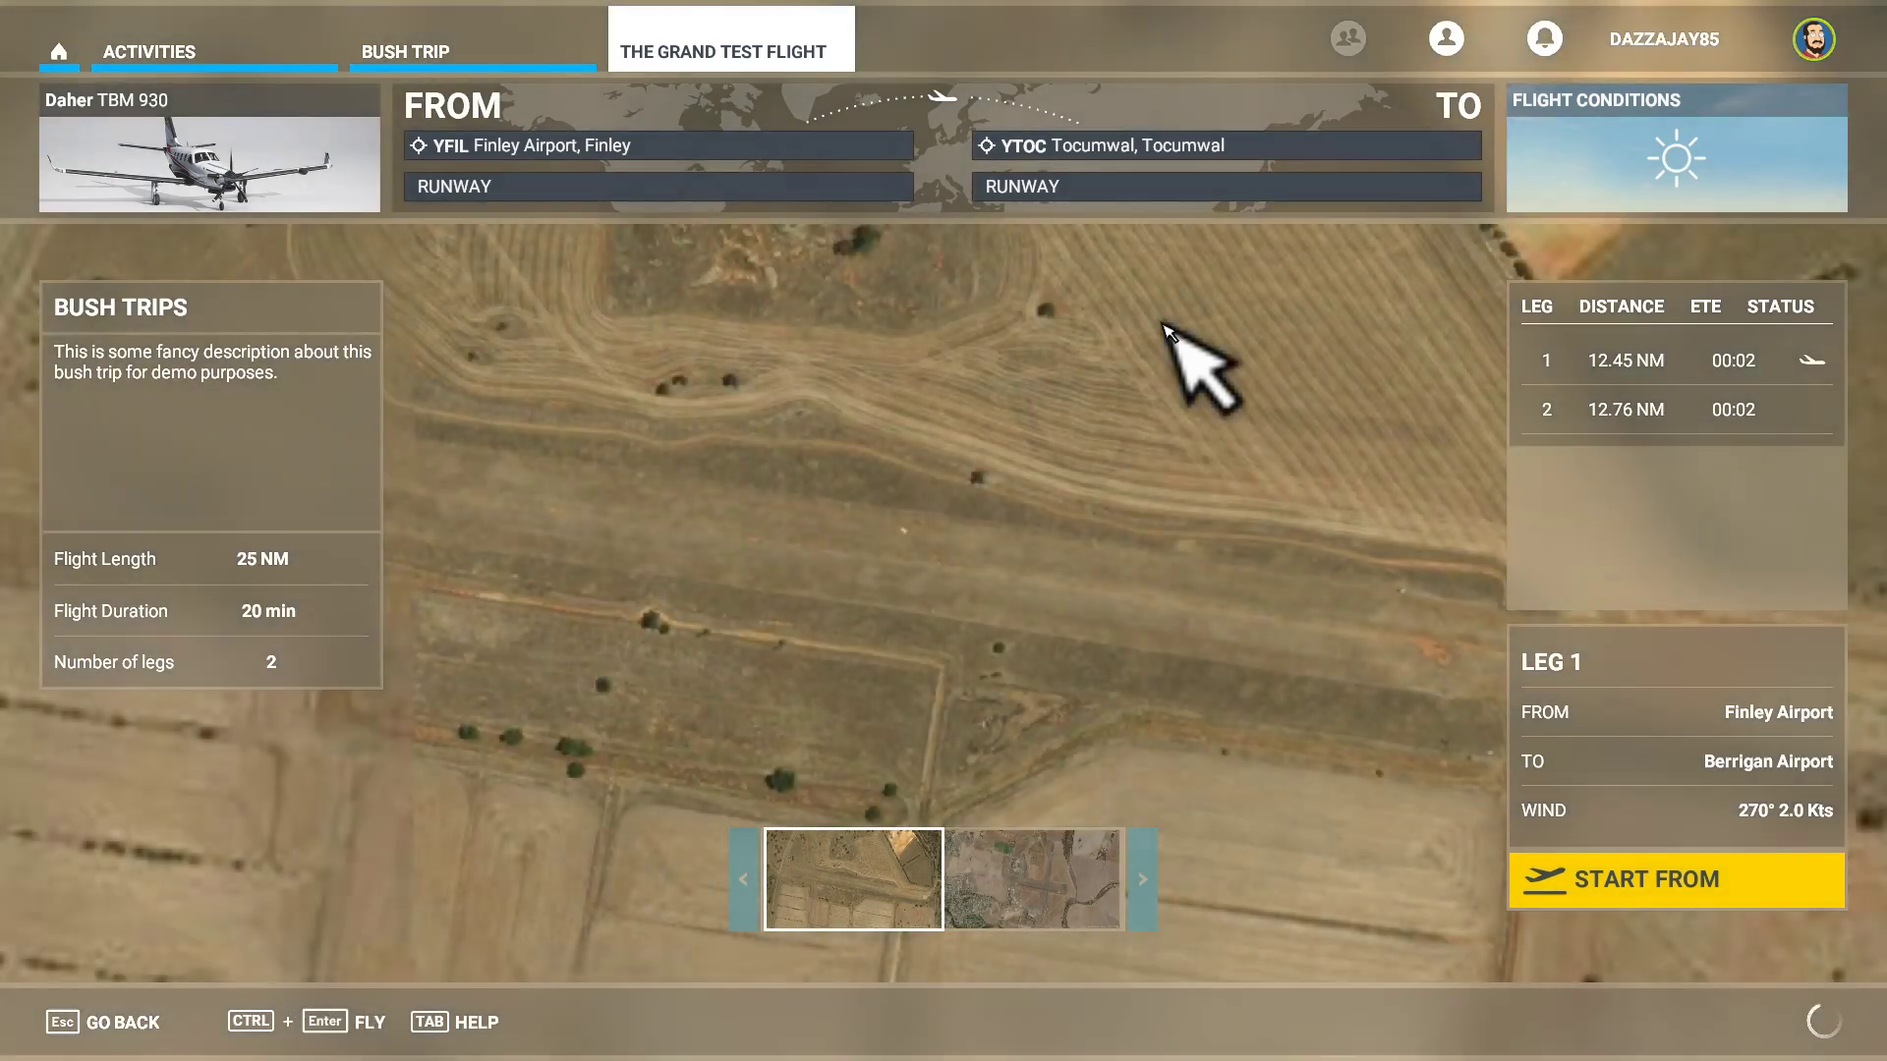
pyautogui.click(1601, 884)
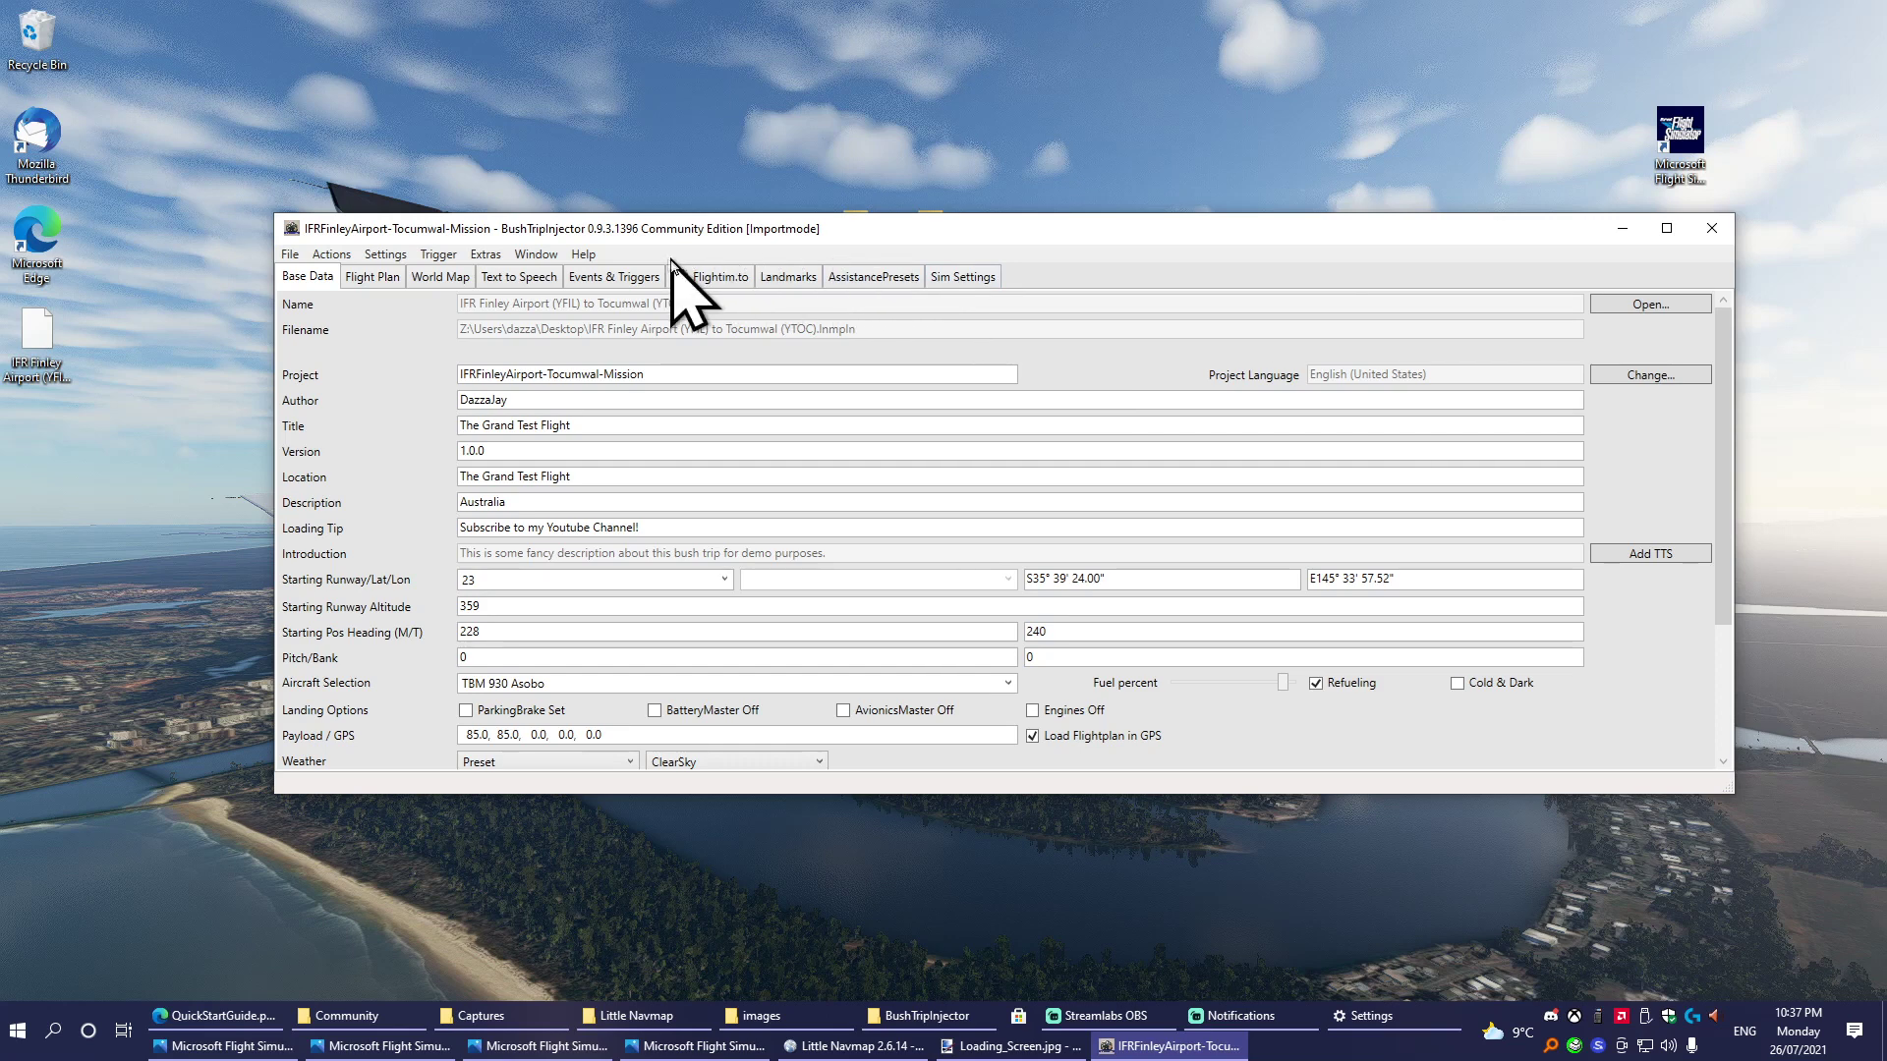
# Create the installer package, producing a 3,746 KB zip and a 4,296 KB installer.
pyautogui.click(481, 256)
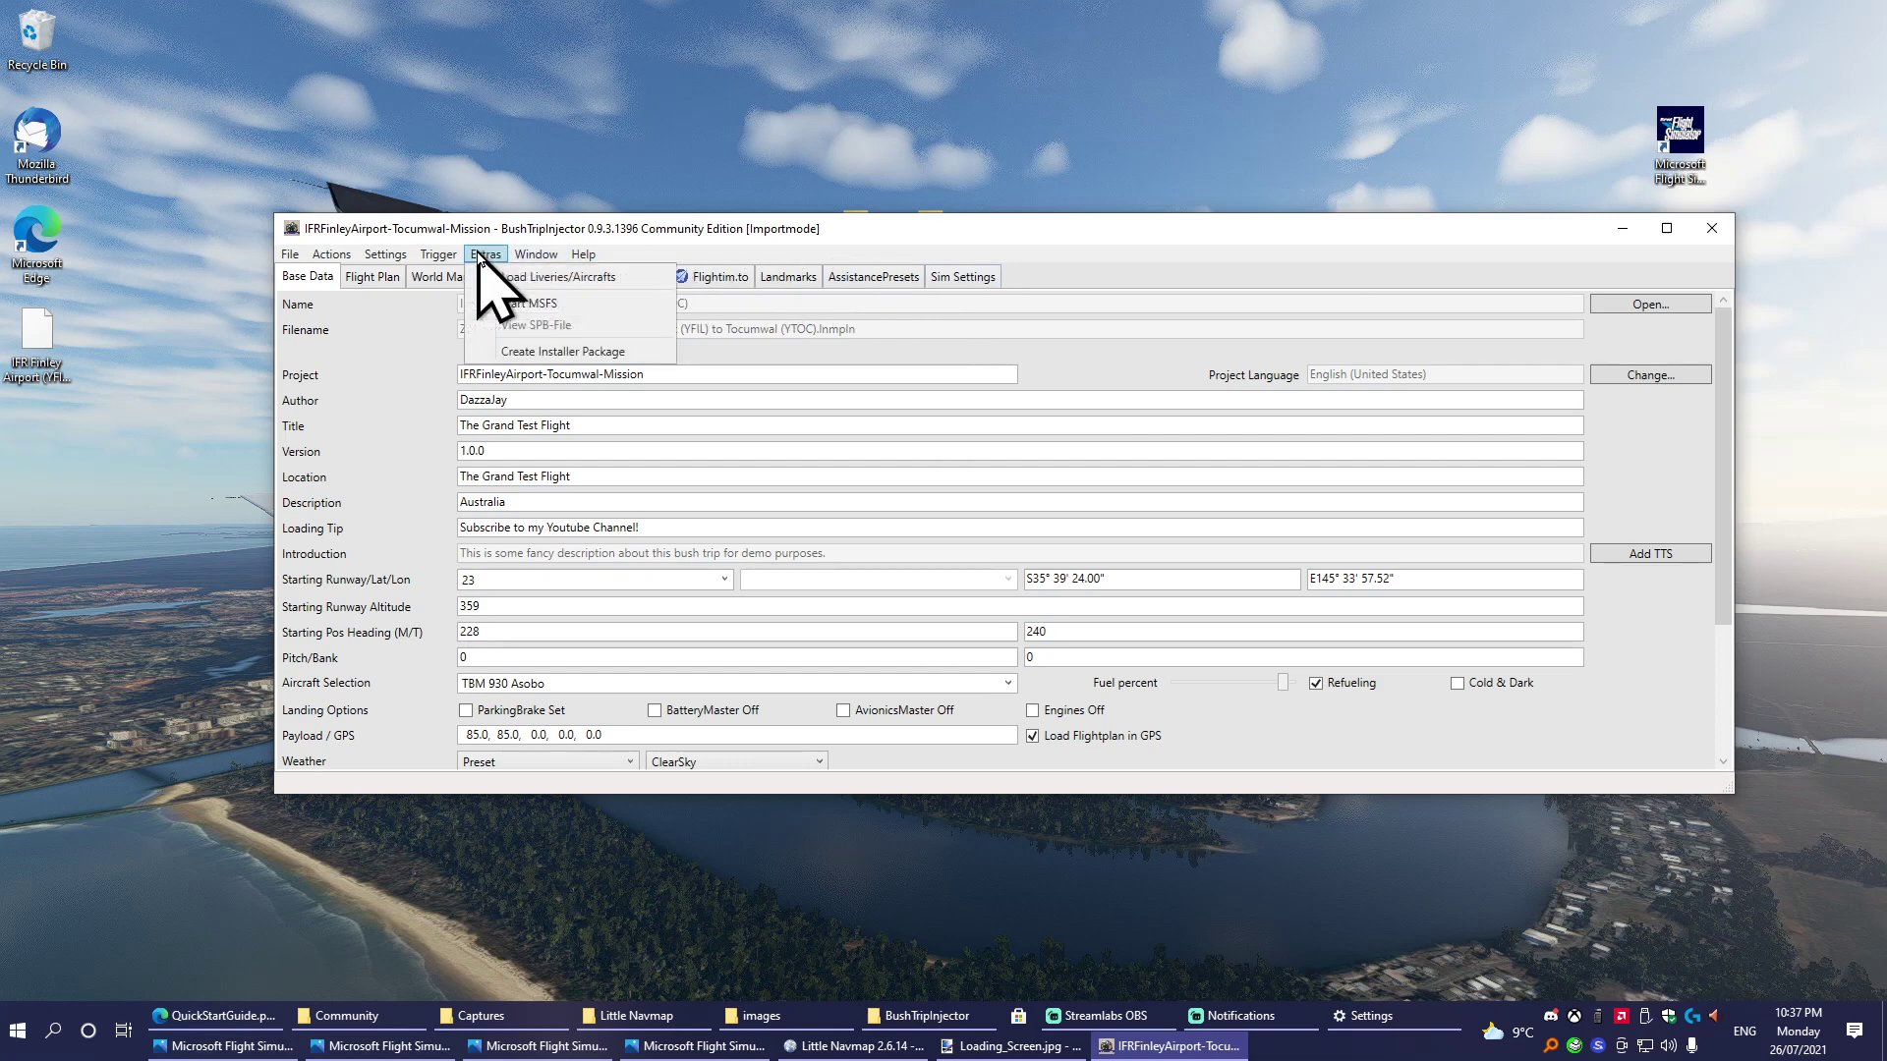
pyautogui.click(515, 354)
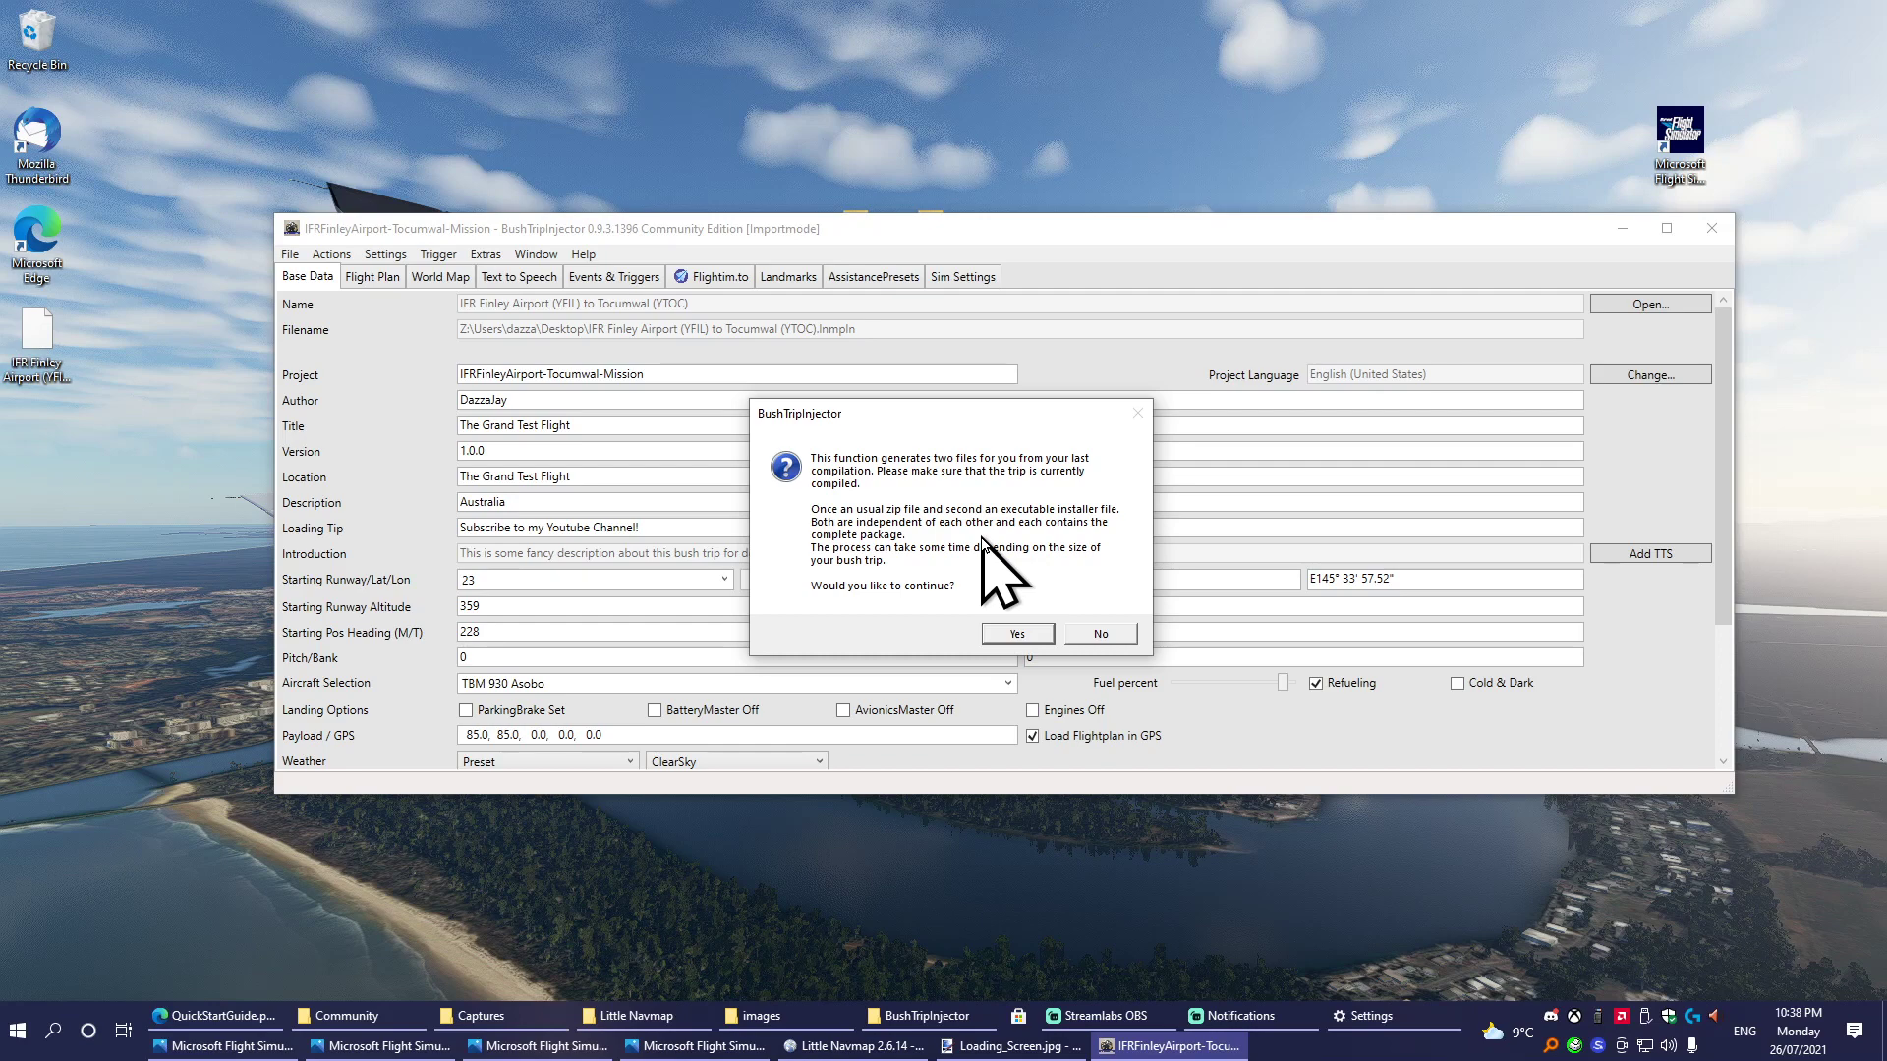
pyautogui.click(1020, 633)
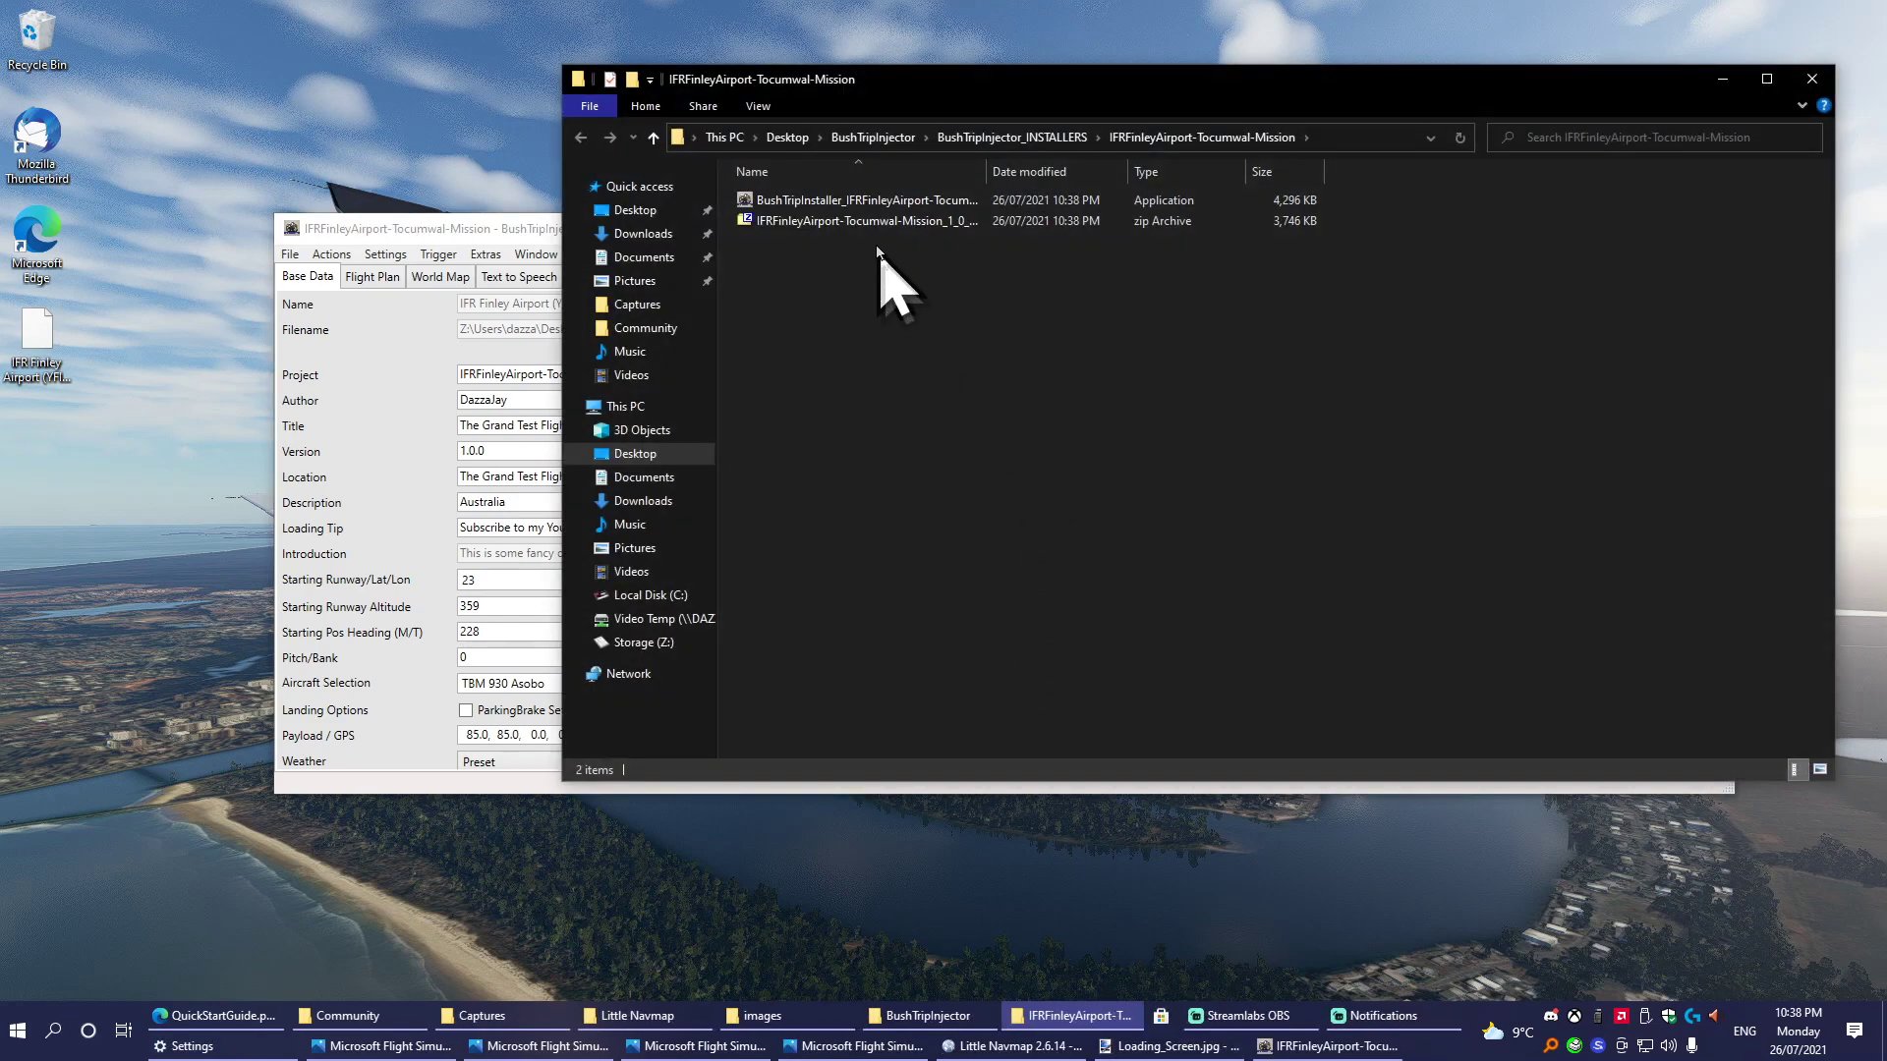
# Run BushTripInstaller to install into the Community folder, overwriting the existing trip.
pyautogui.click(847, 222)
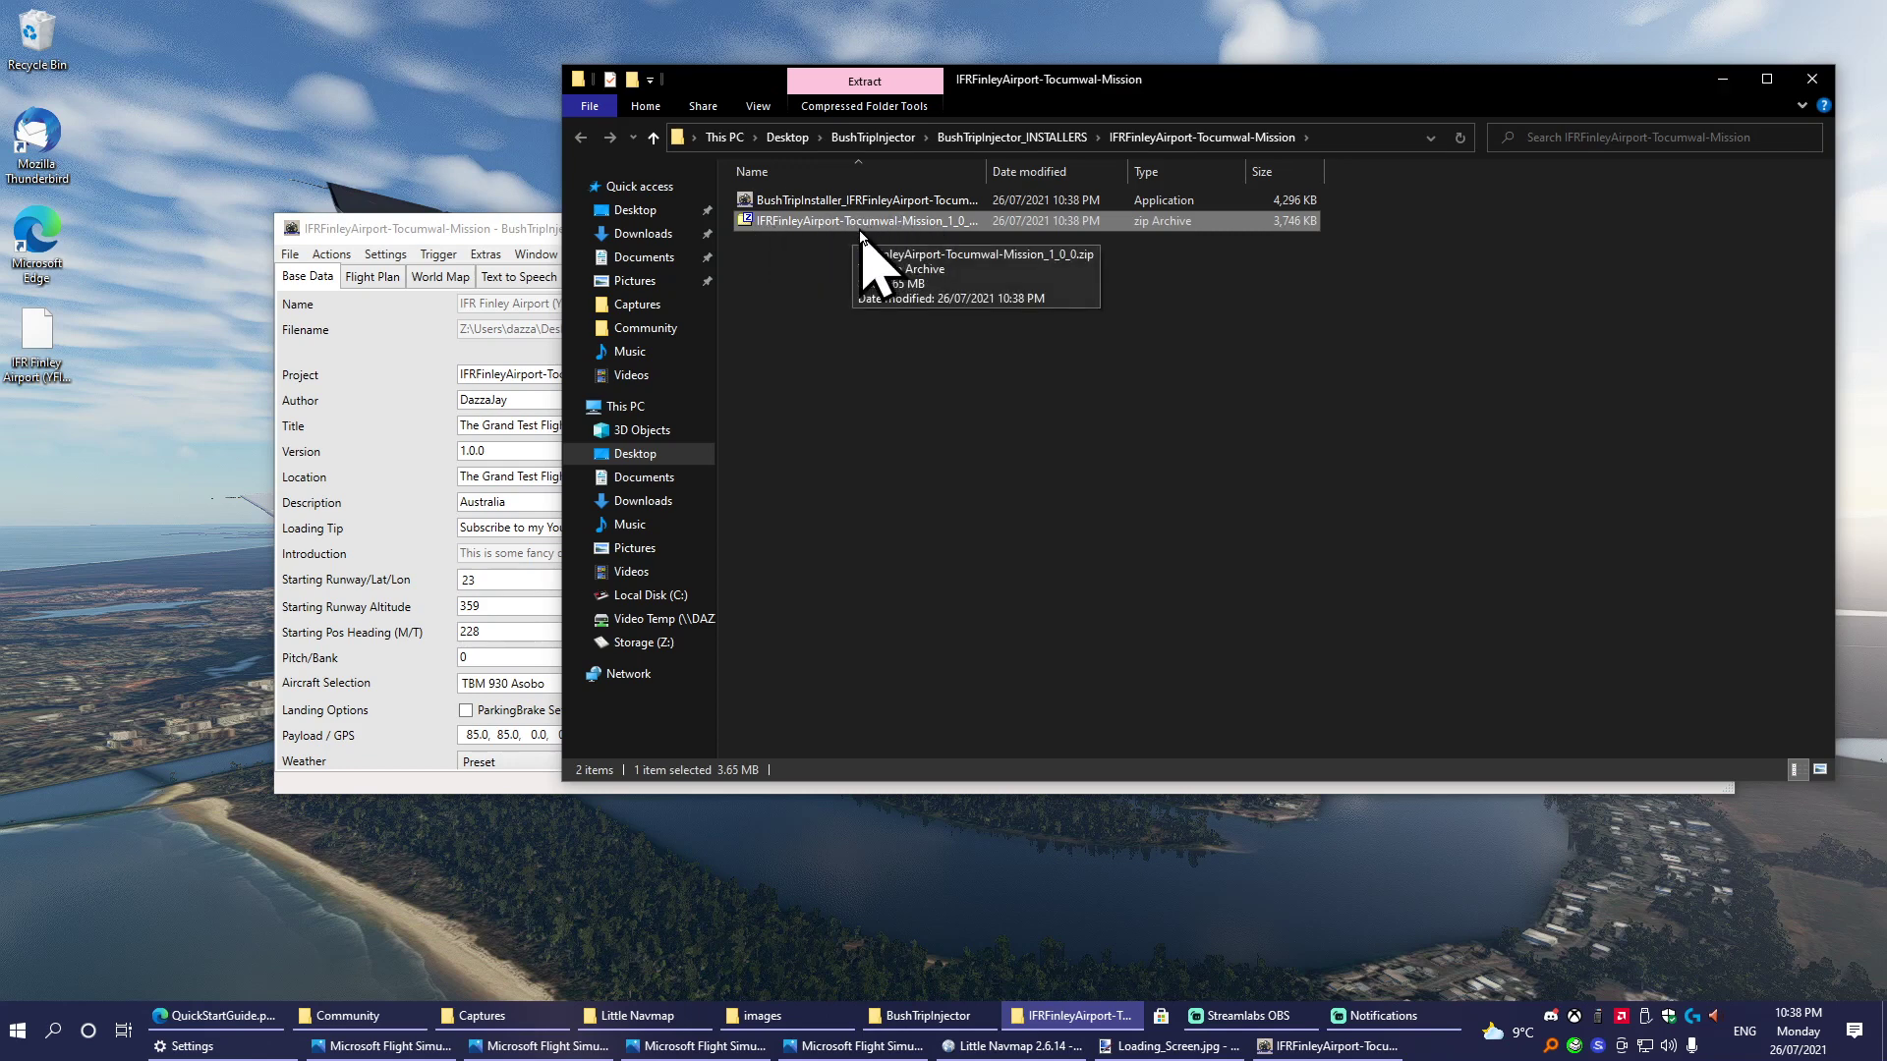
pyautogui.click(855, 201)
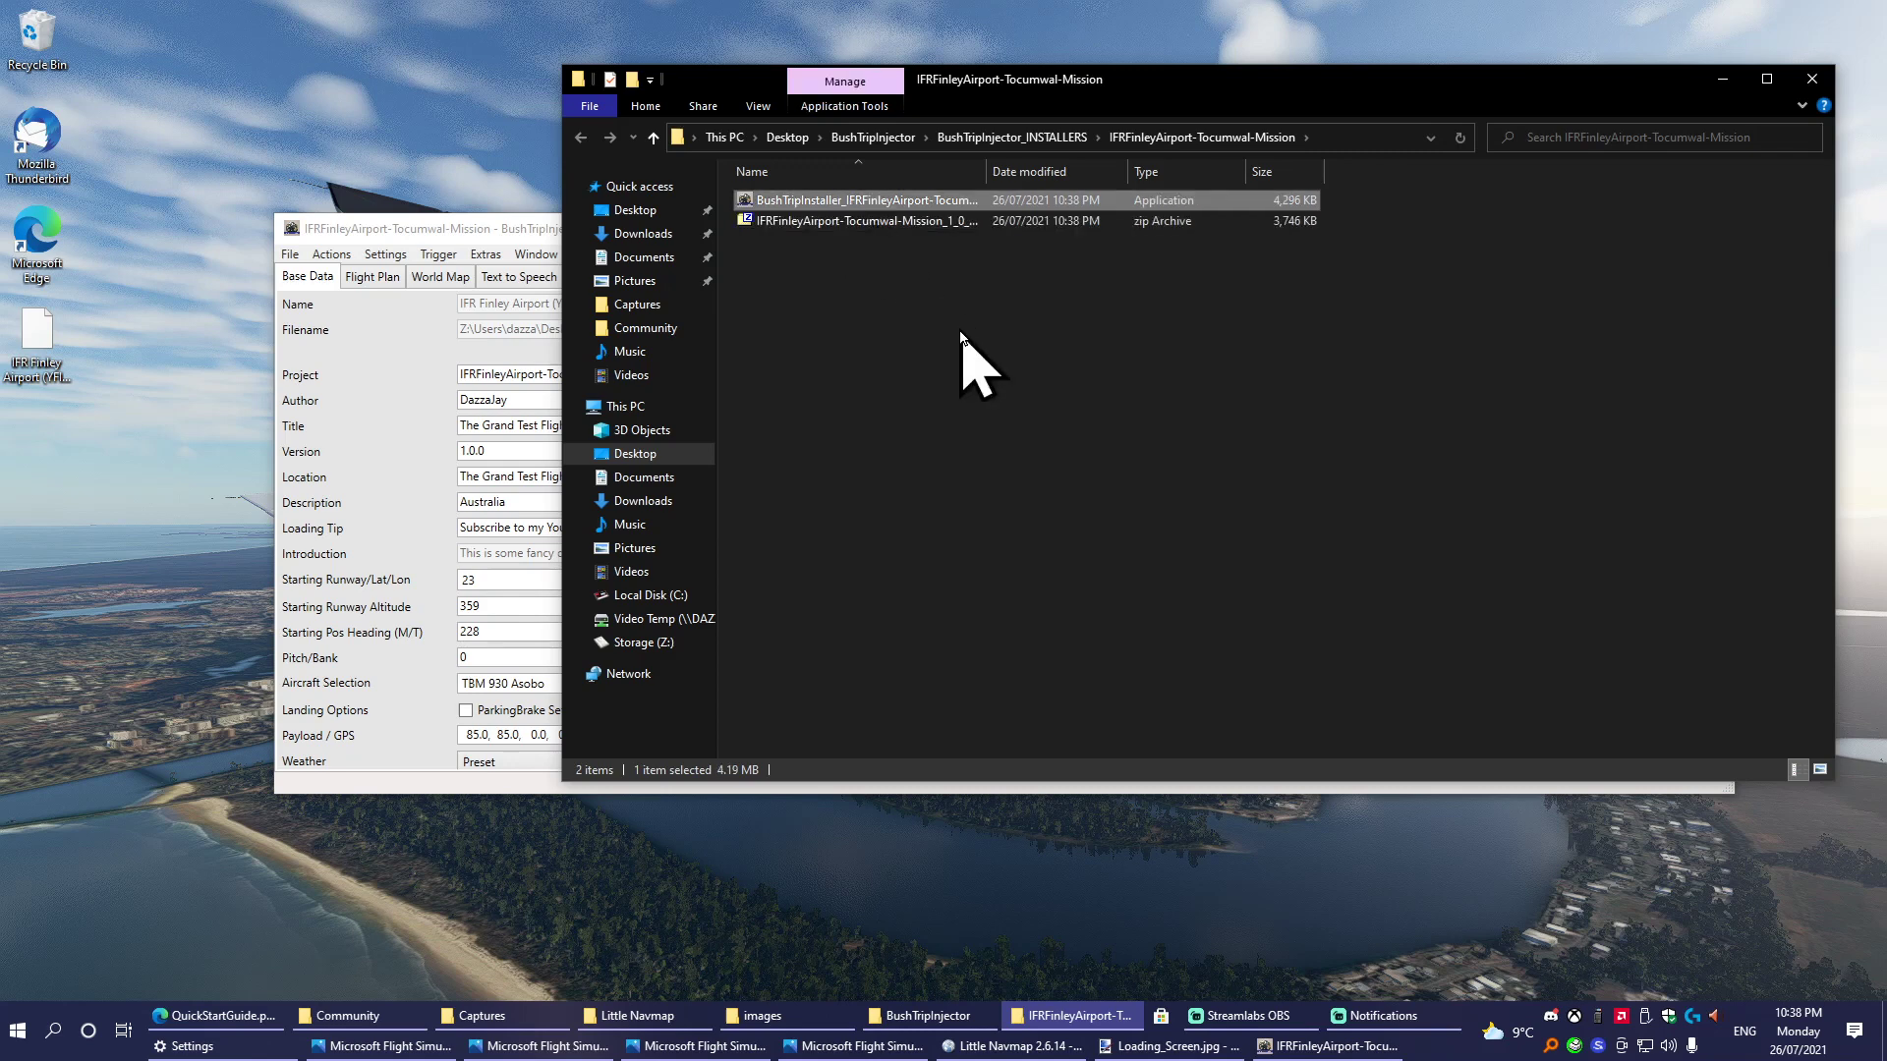
pyautogui.doubleClick(853, 202)
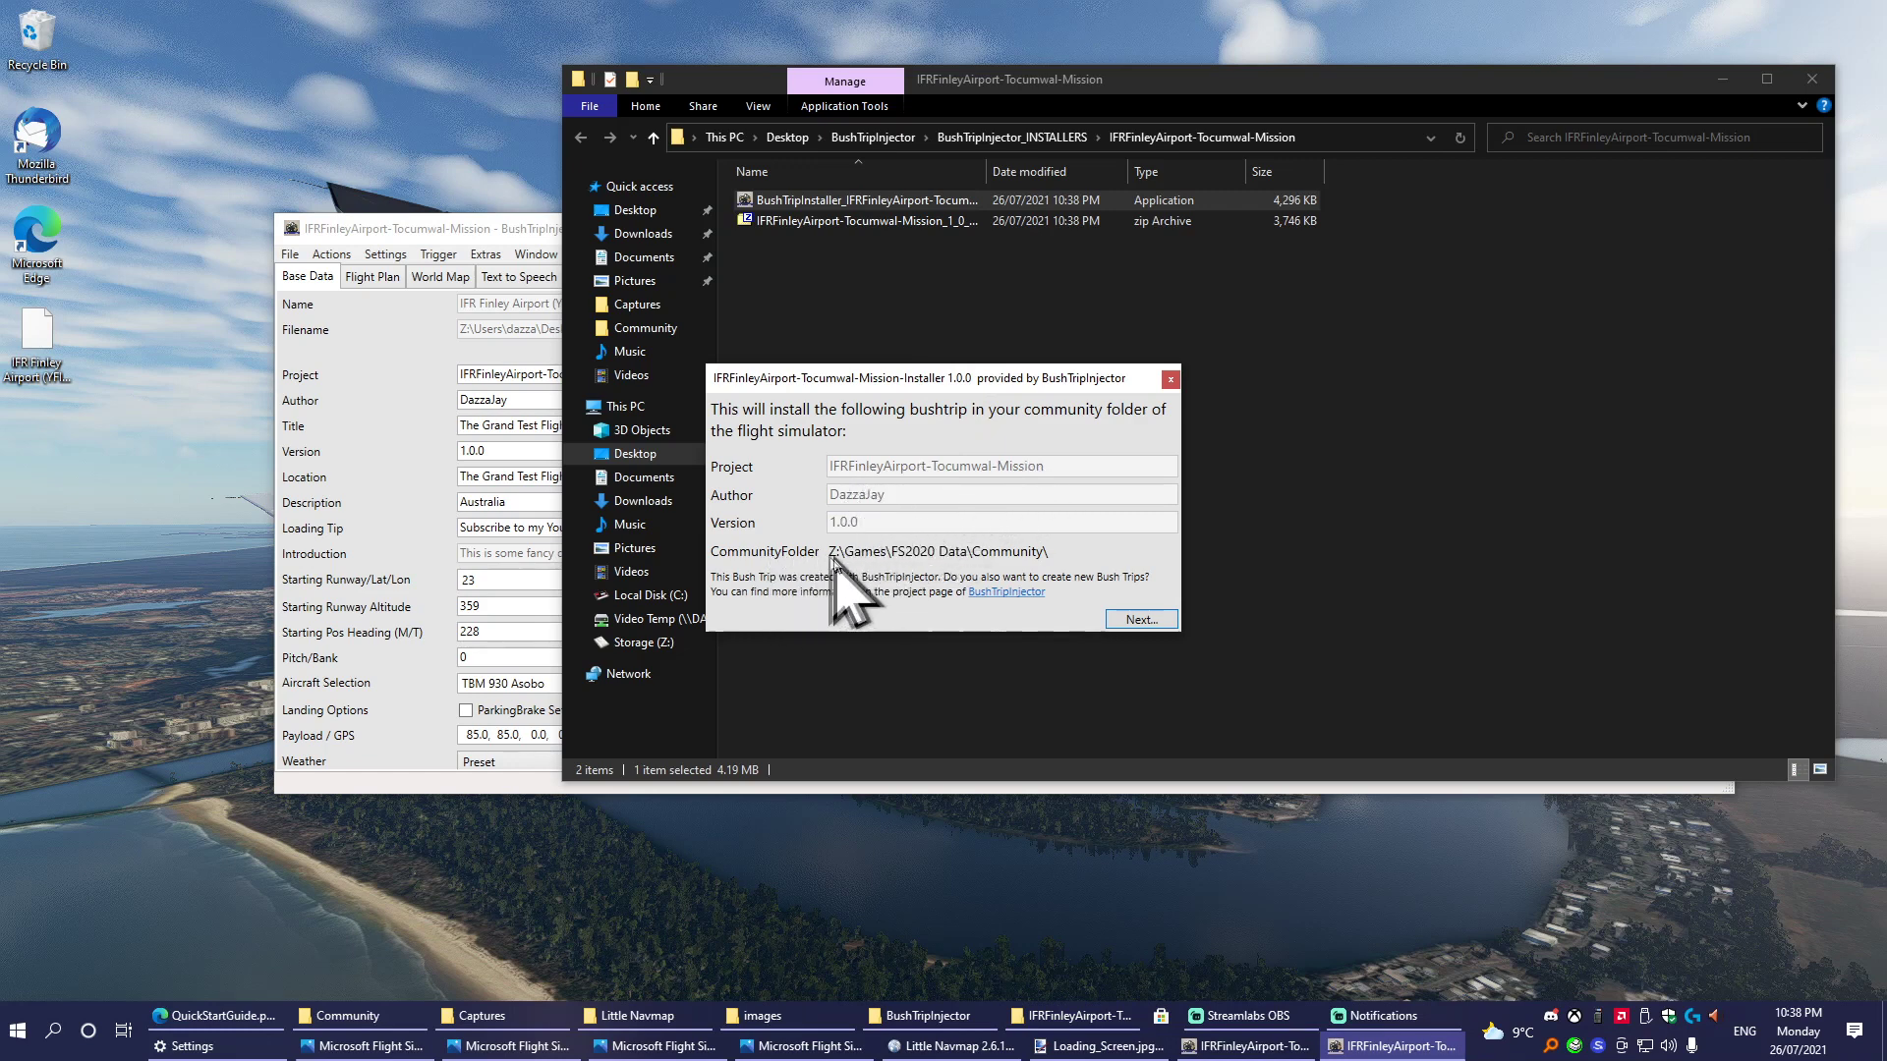
pyautogui.click(1138, 622)
pyautogui.click(1022, 579)
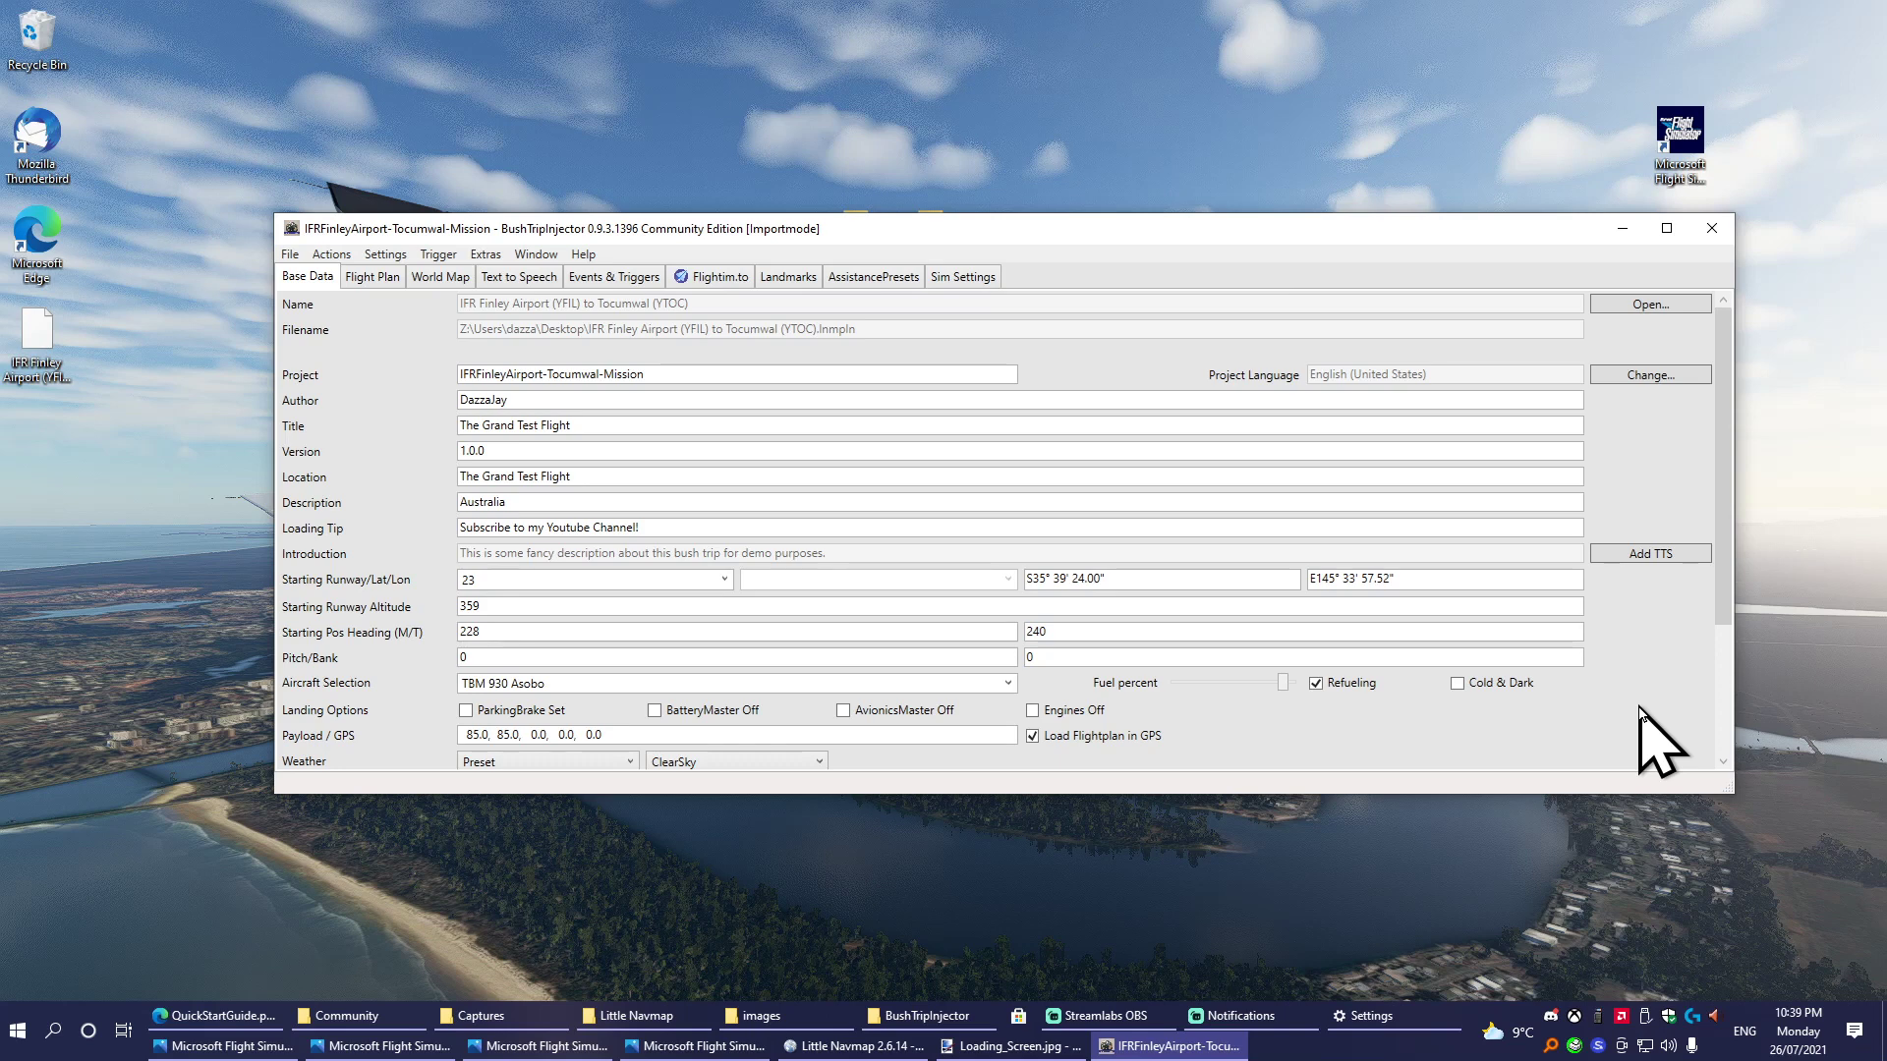
# Enter VH-FAT in the Base Data Tail#/CallSign field.
pyautogui.scroll(-3, 1639, 706)
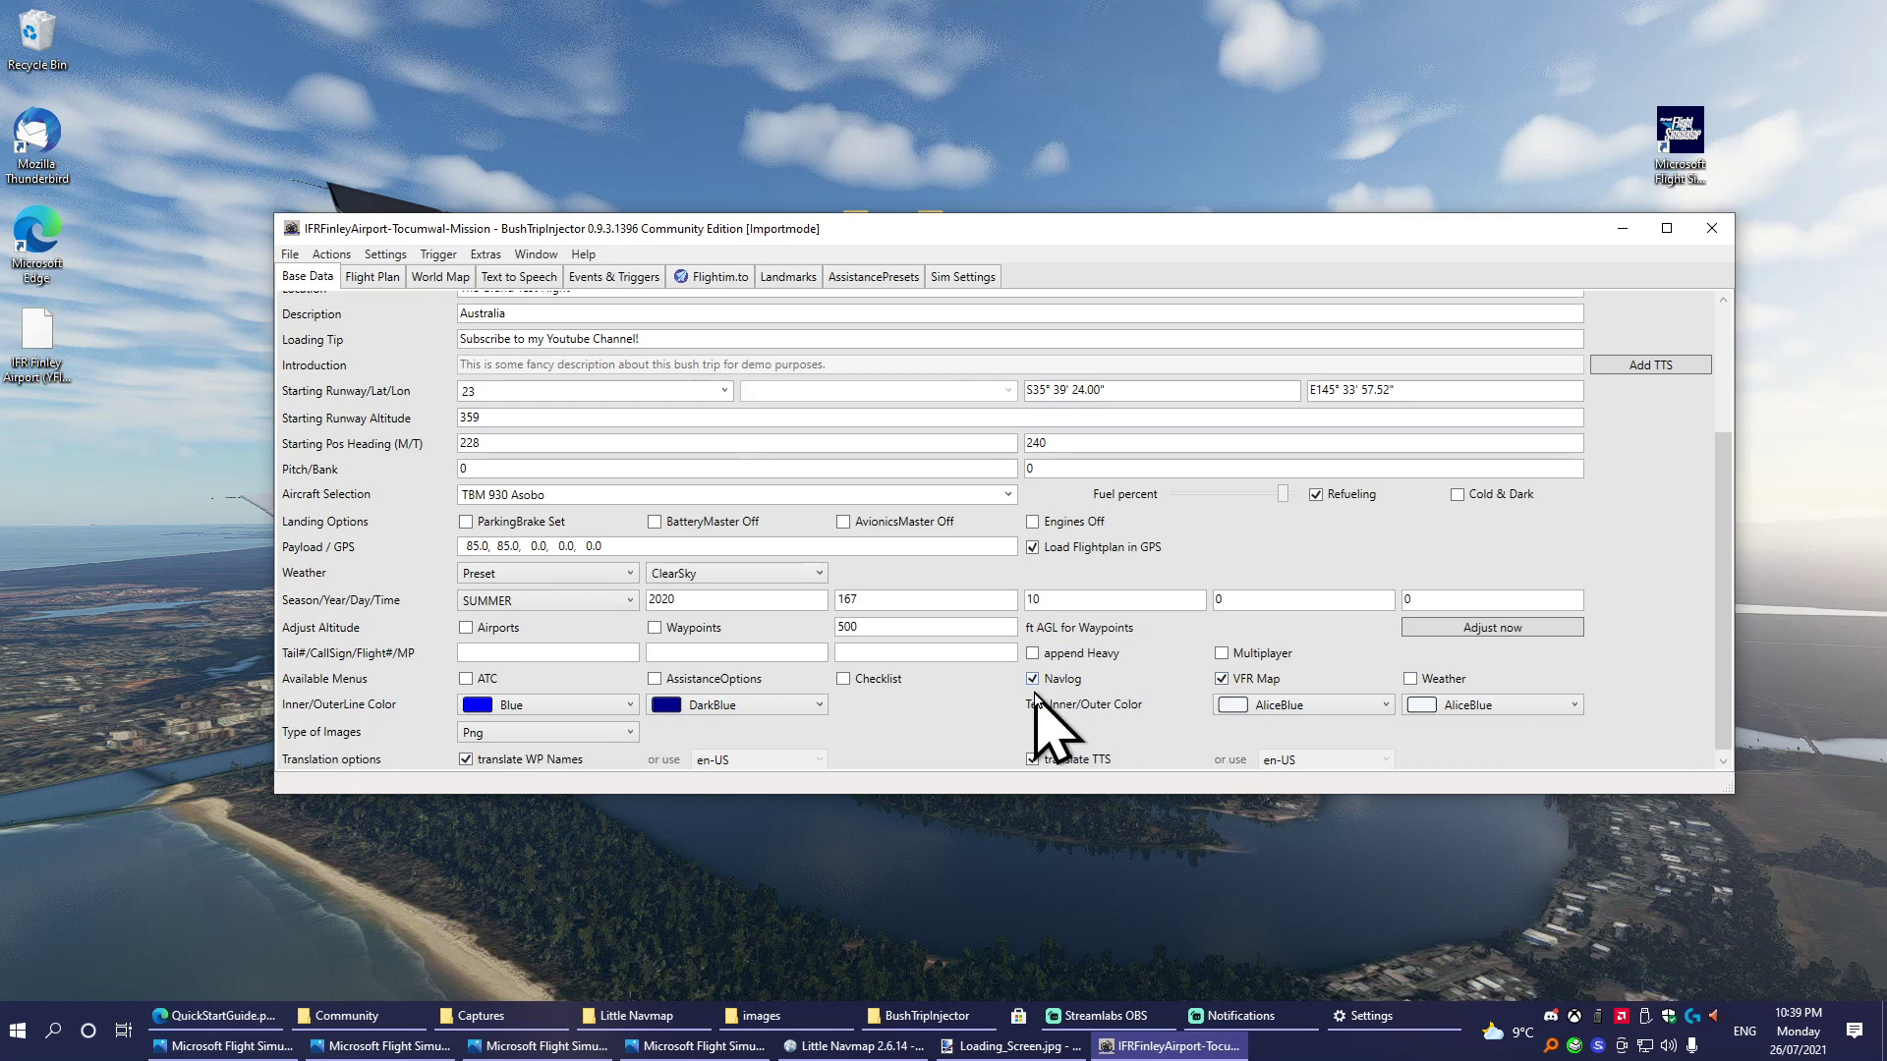
pyautogui.click(577, 656)
pyautogui.write('VH-FAT')
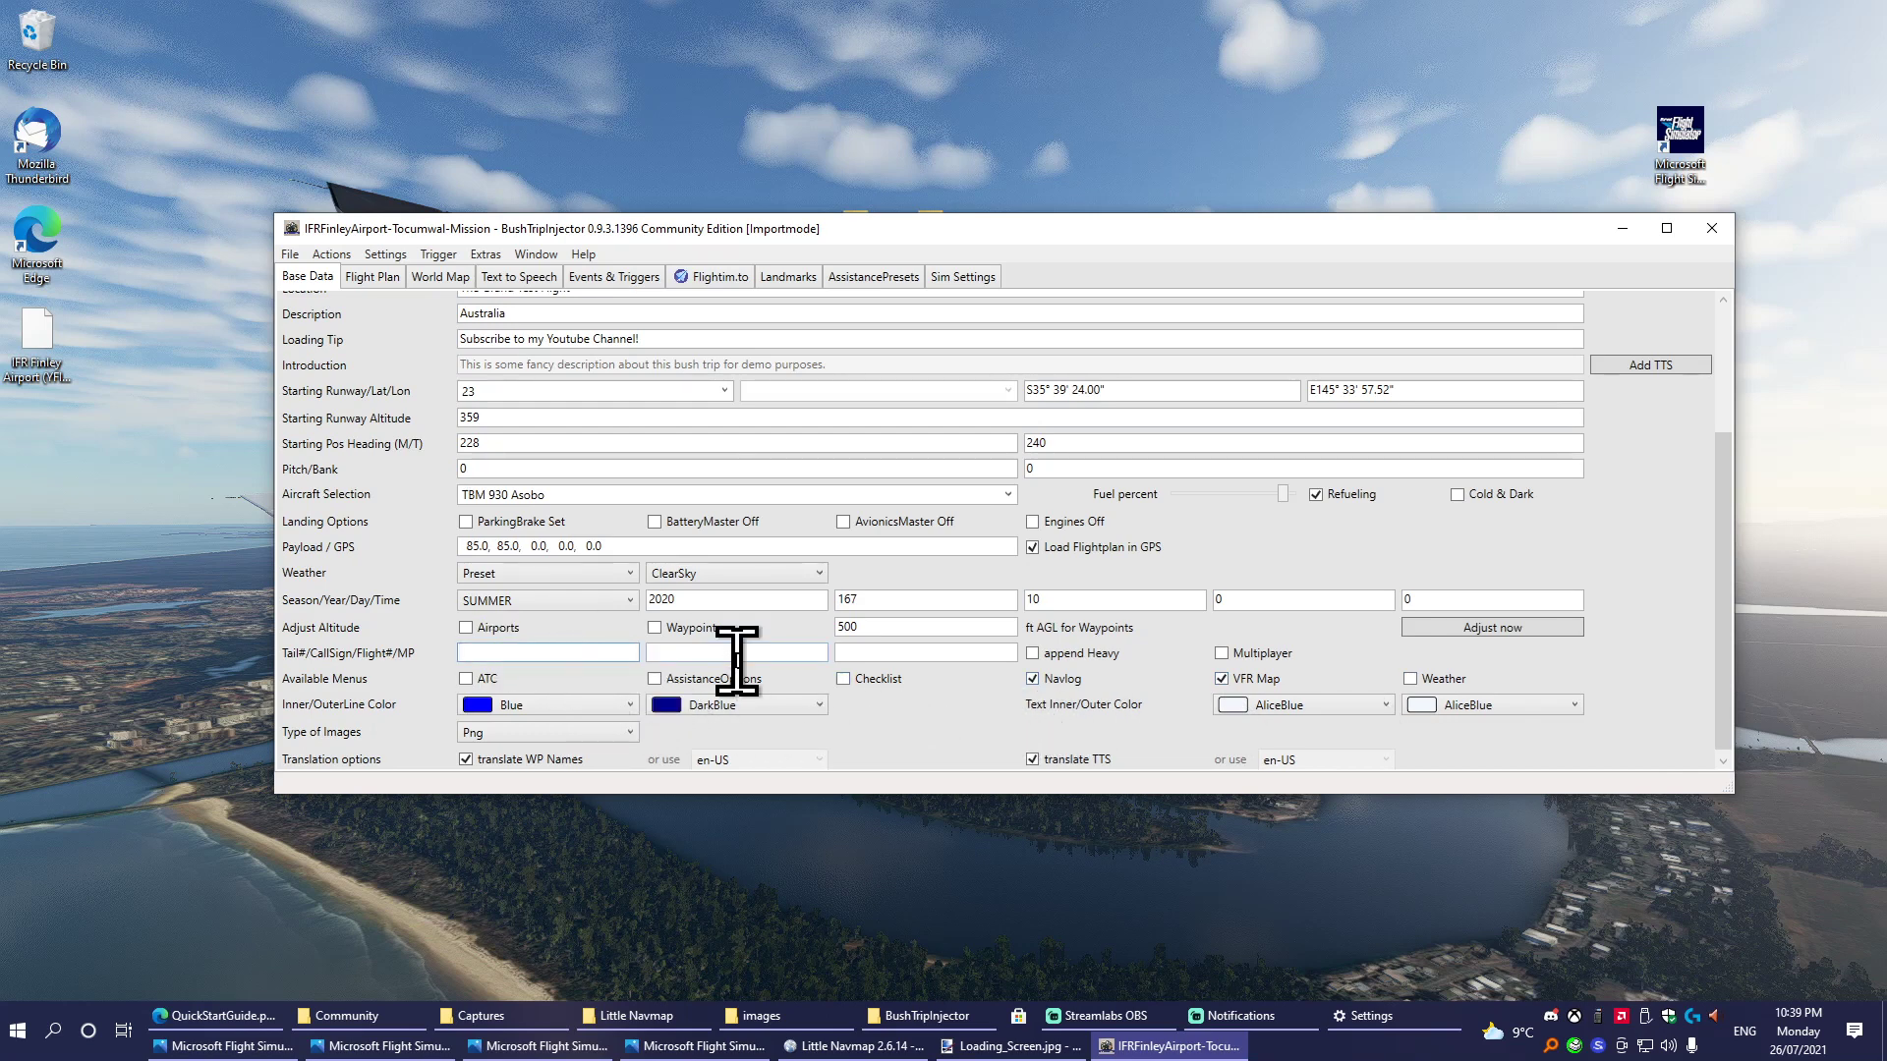
pyautogui.scroll(-1, 1602, 511)
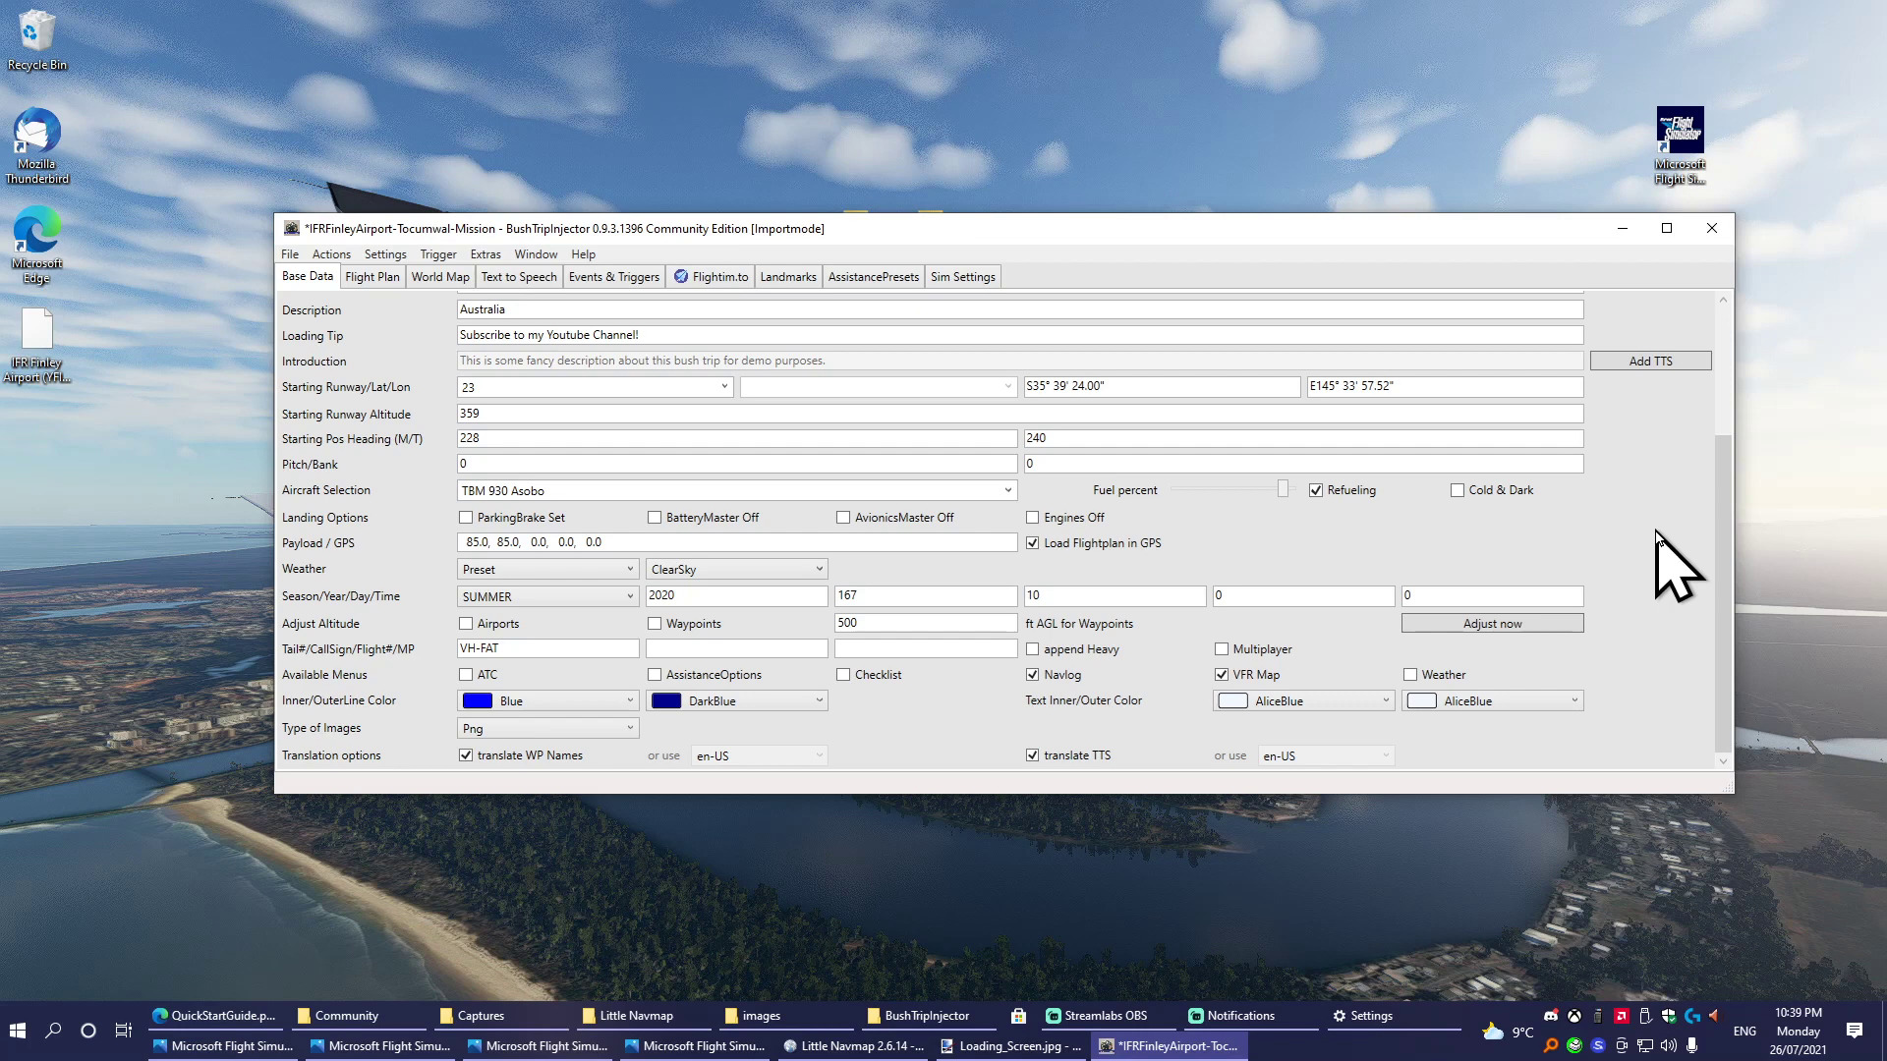
pyautogui.scroll(3, 1659, 541)
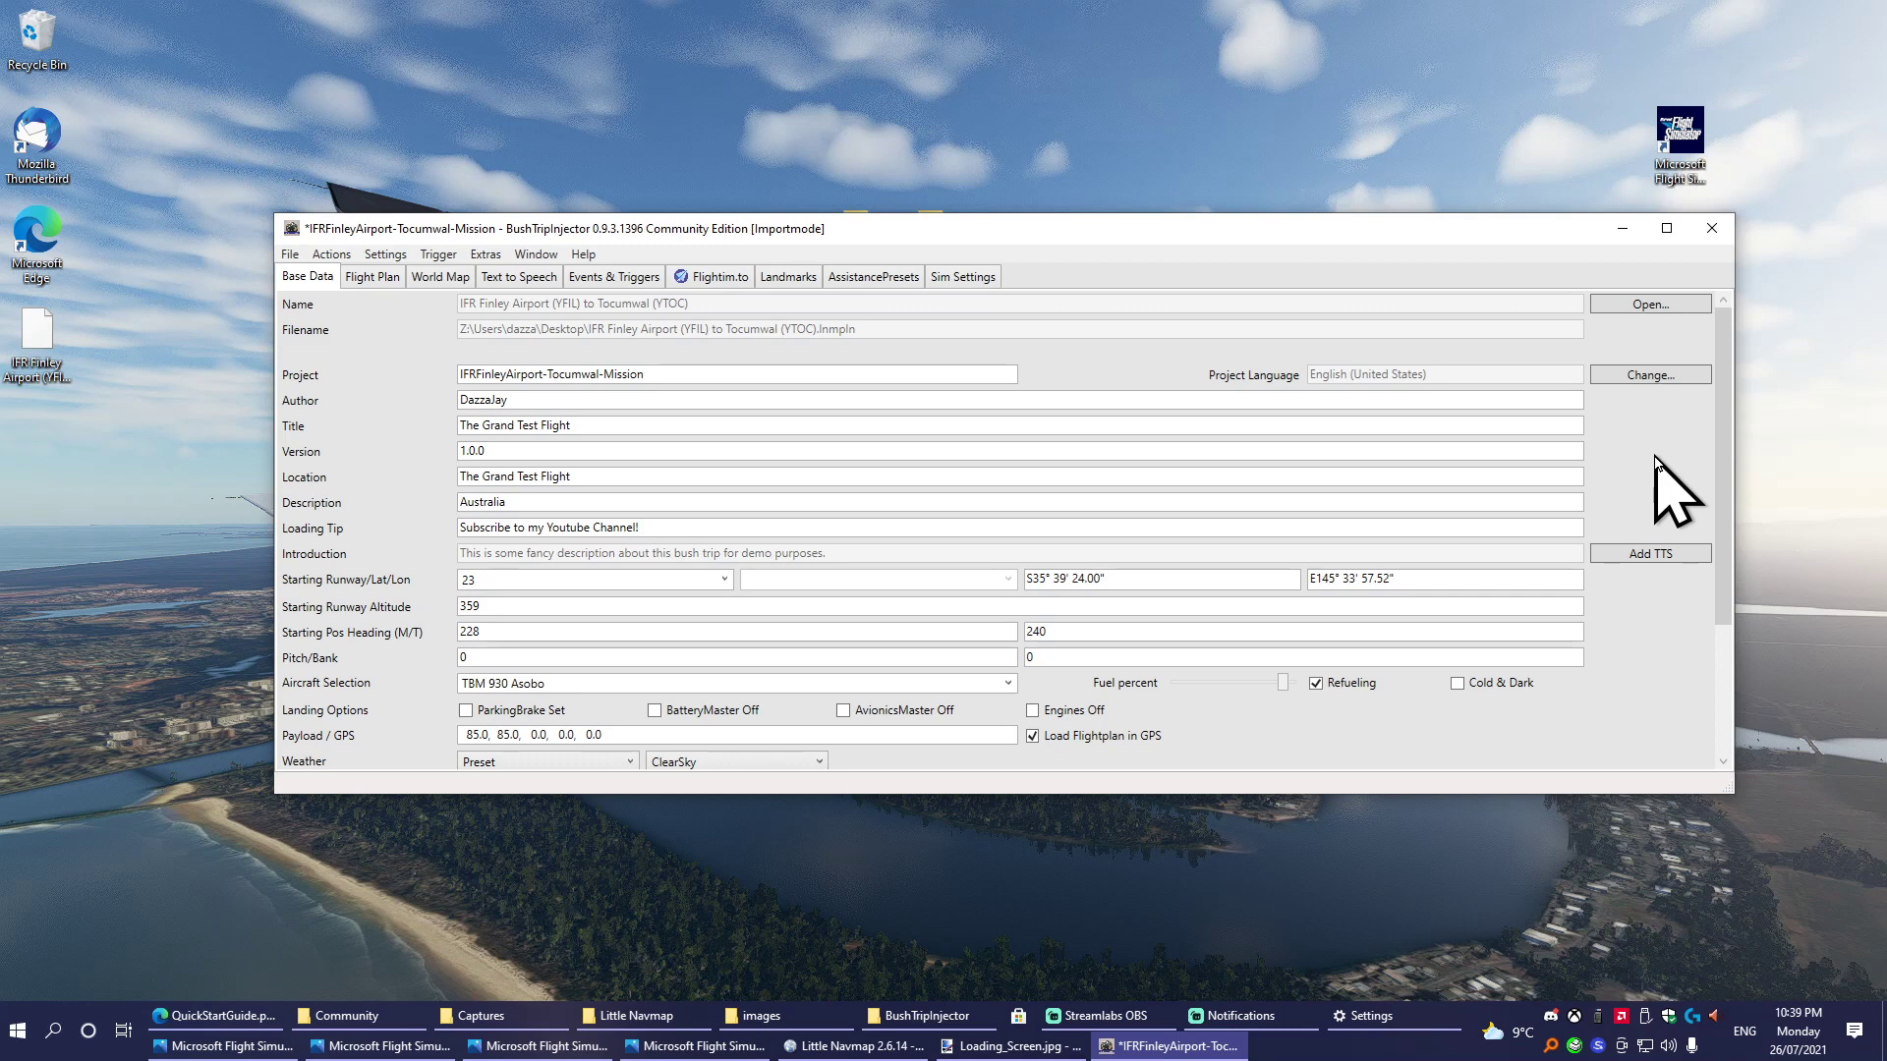